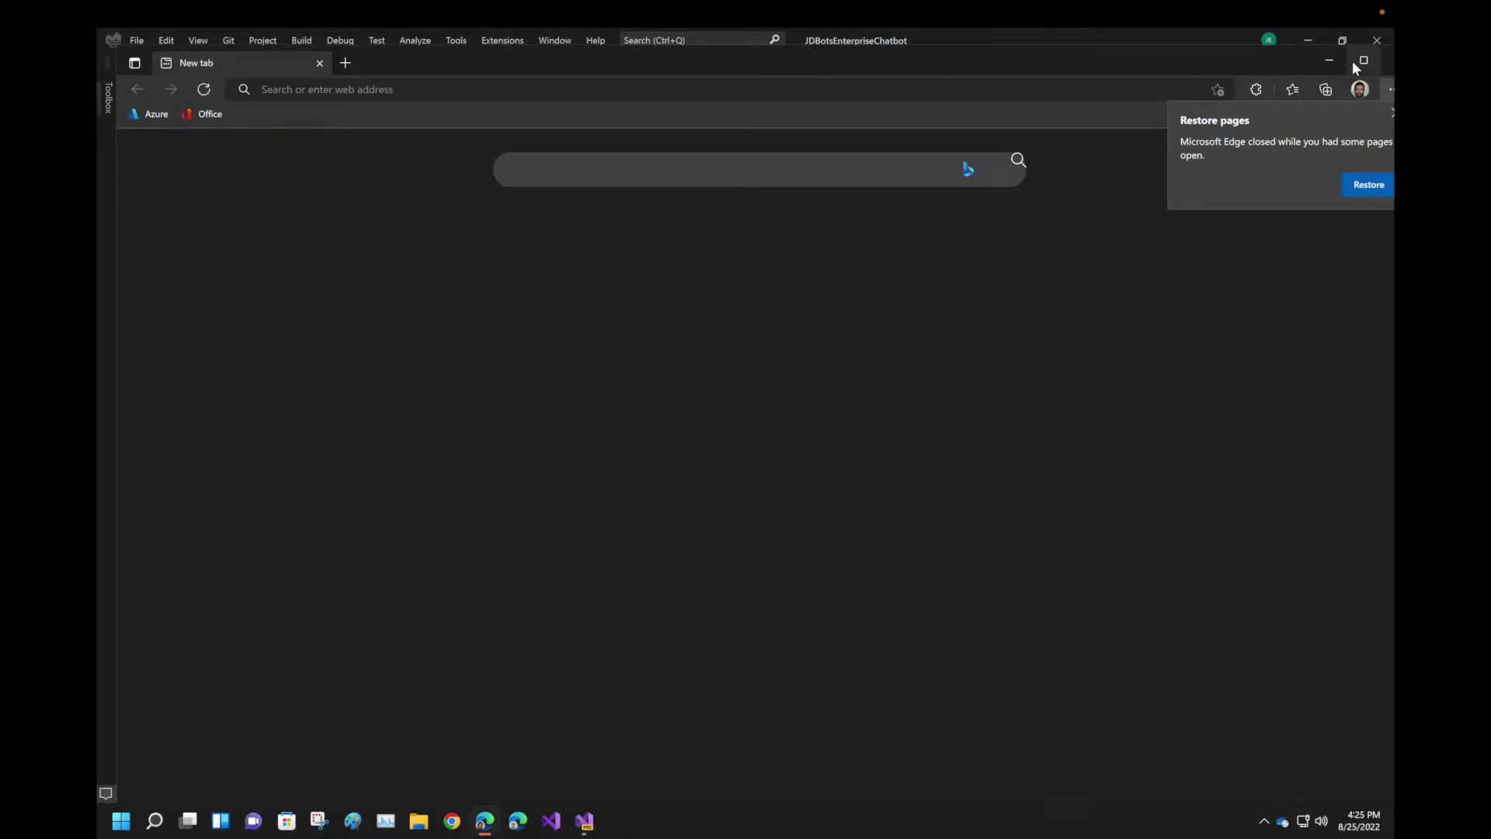
Maximize the blank Edge browser window open over Visual Studio
{"action": "left_click", "coordinate": [1357, 60]}
Open portal.azure.com and go to the EnterpriseChatbot-RG resource group overview
{"action": "left_click", "coordinate": [124, 90]}
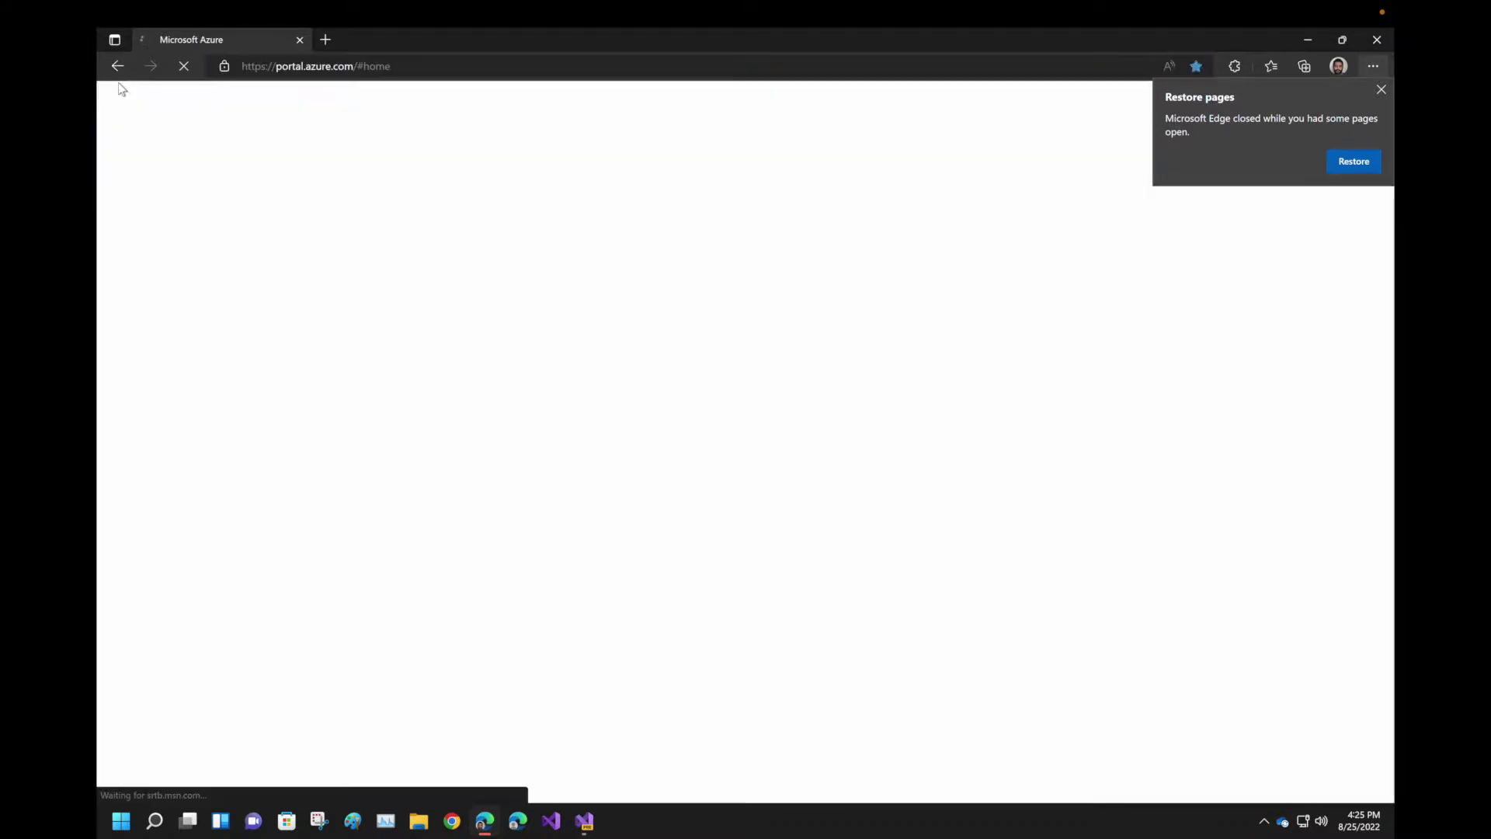
{"action": "left_click", "coordinate": [1382, 91]}
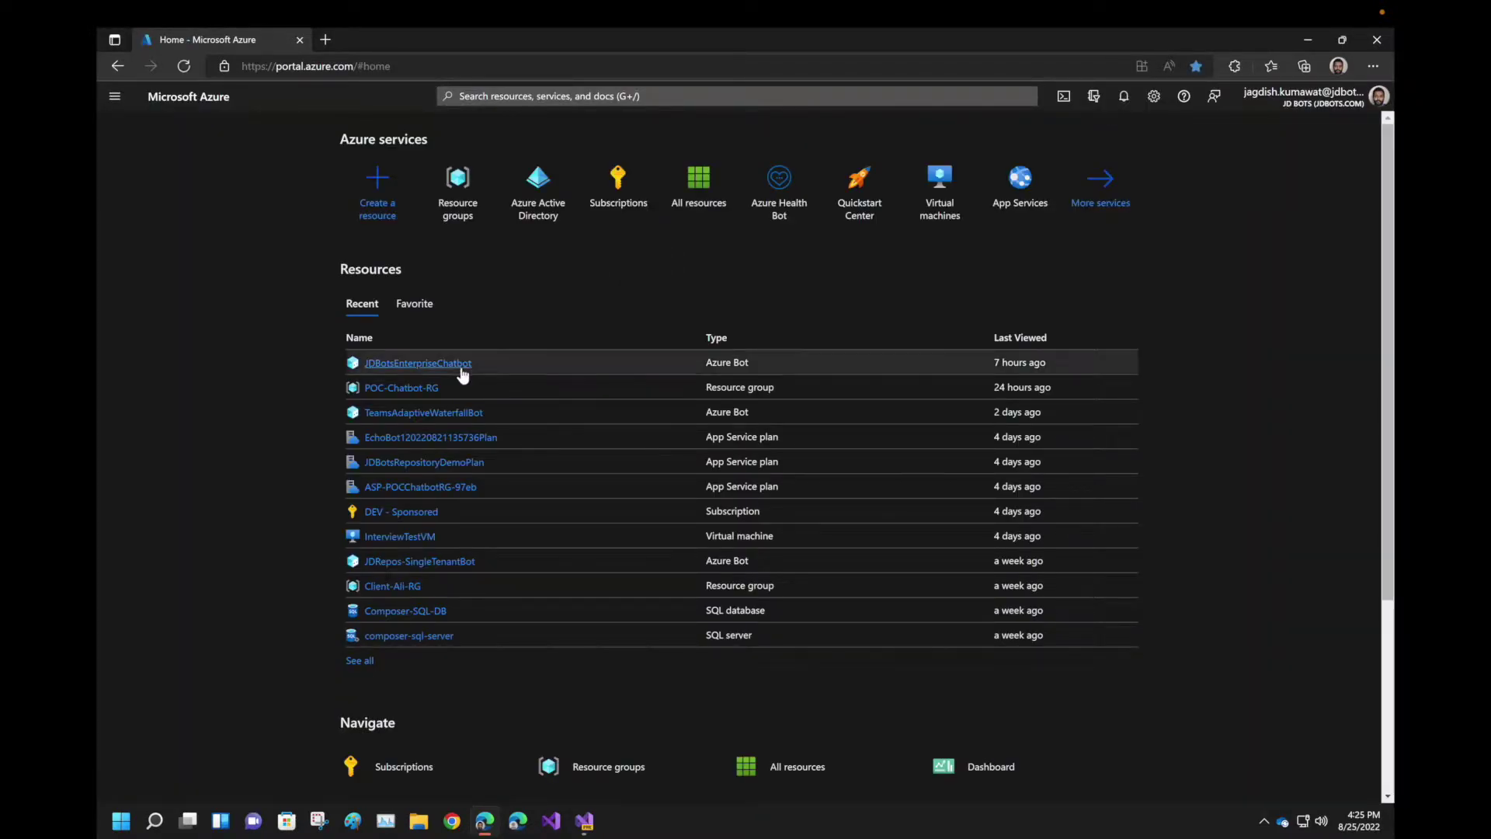
{"action": "left_click", "coordinate": [461, 204]}
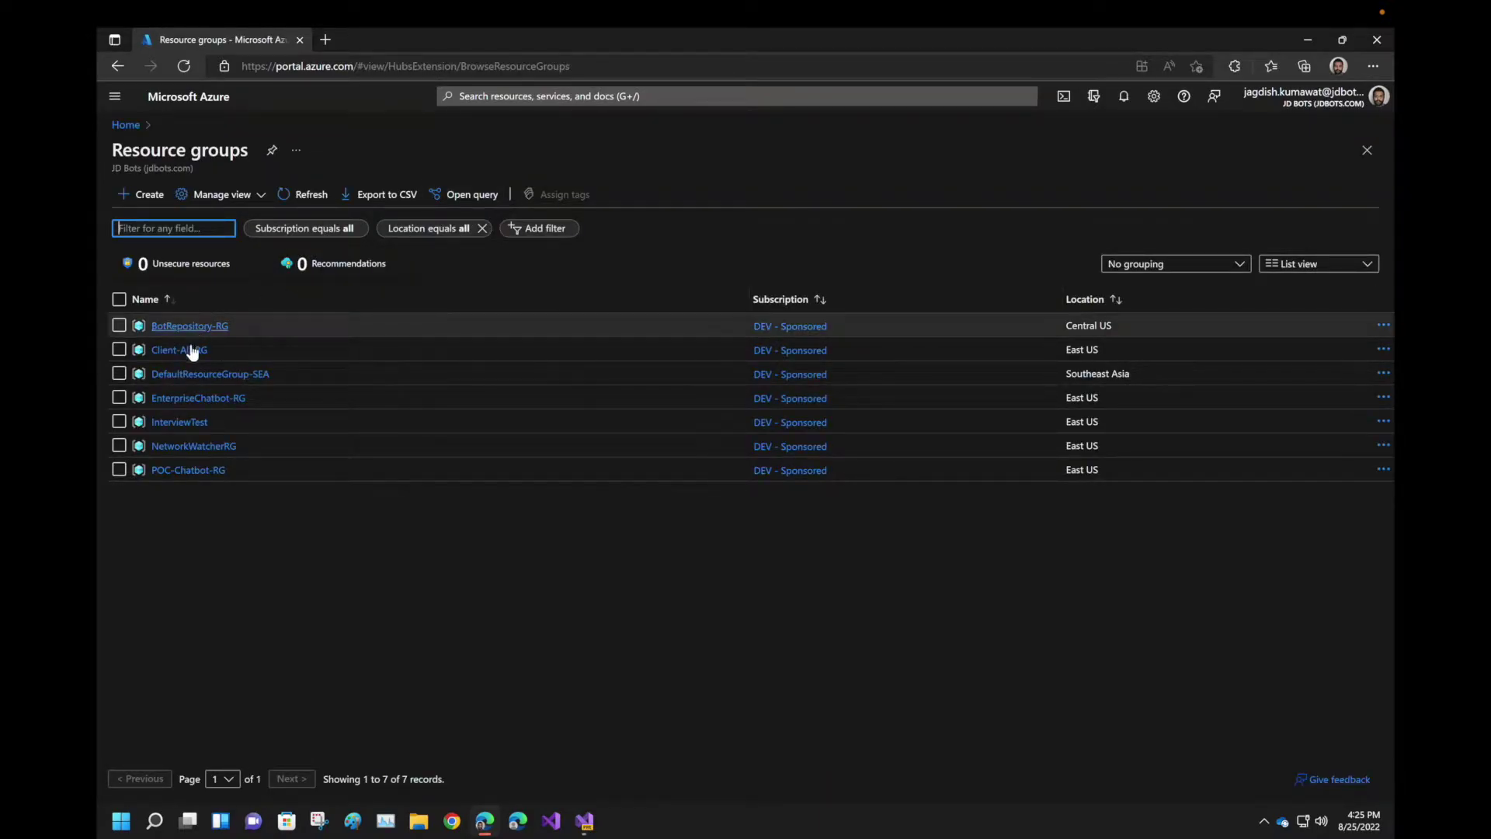
{"action": "left_click", "coordinate": [189, 399]}
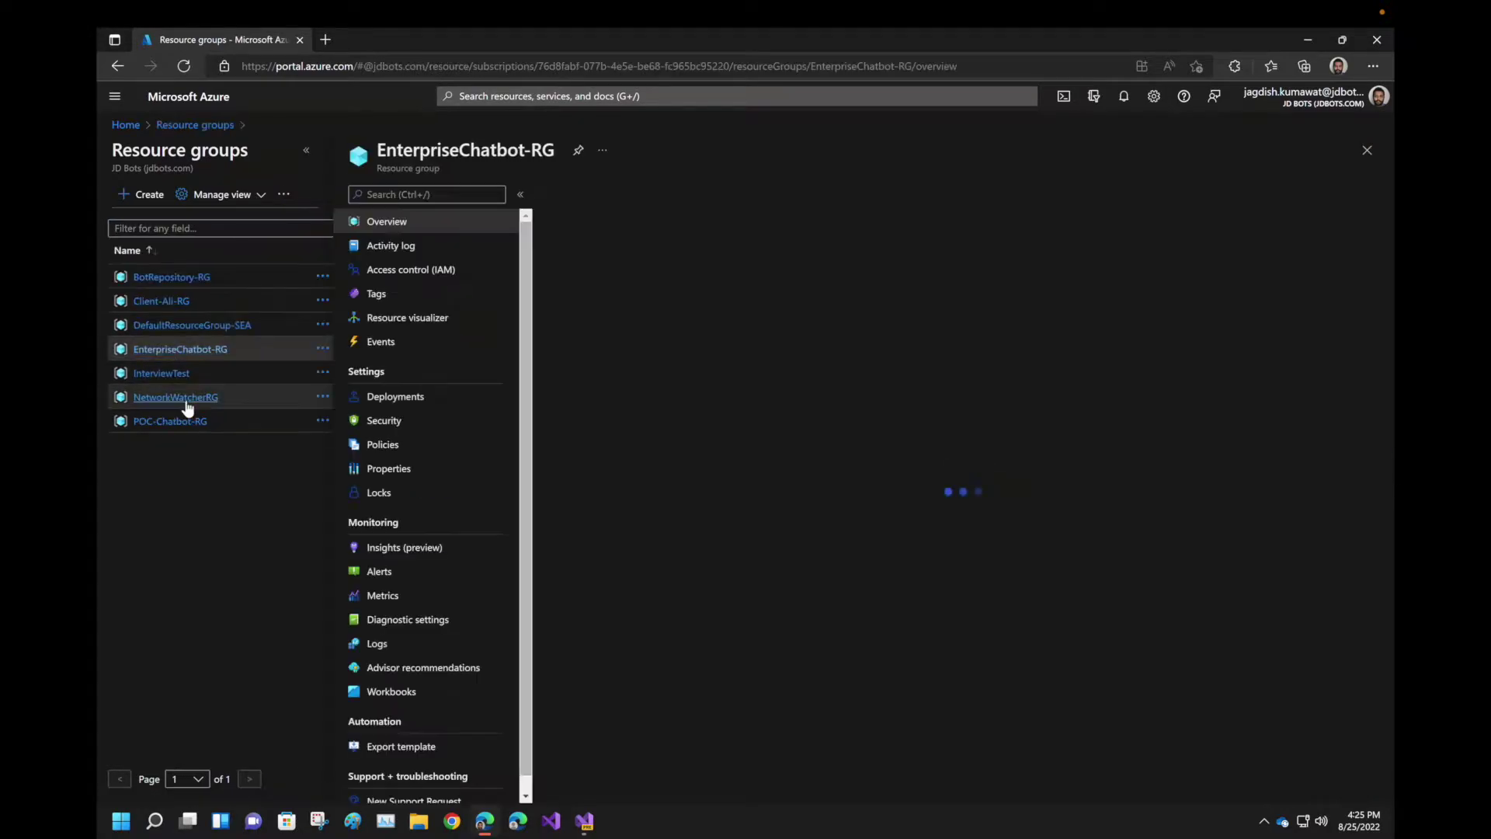
{"action": "left_click", "coordinate": [306, 150]}
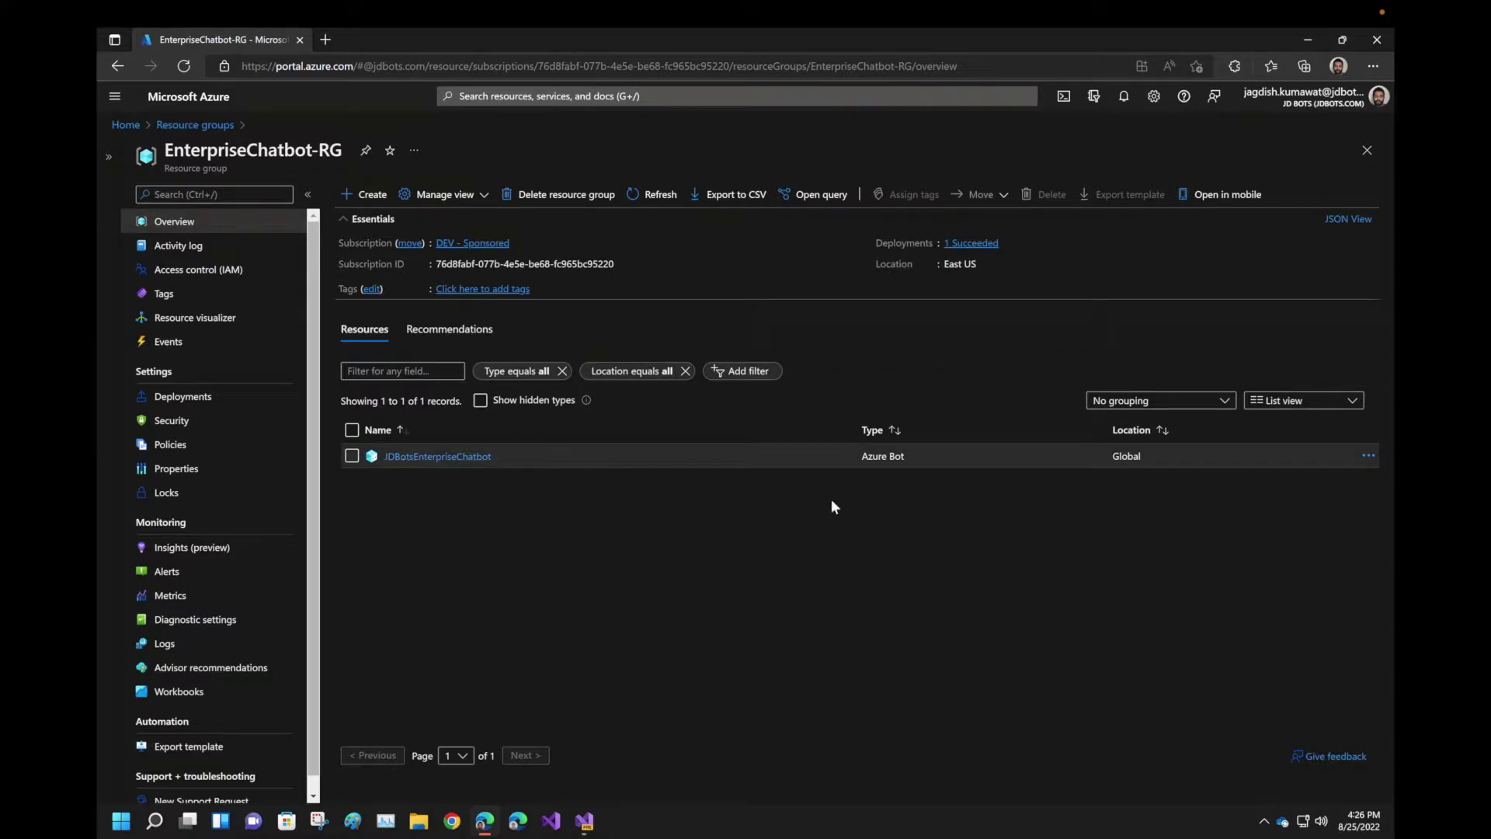
Start creating a resource in EnterpriseChatbot-RG, accept the certificate prompt, and search 'app service'
{"action": "left_click", "coordinate": [373, 195]}
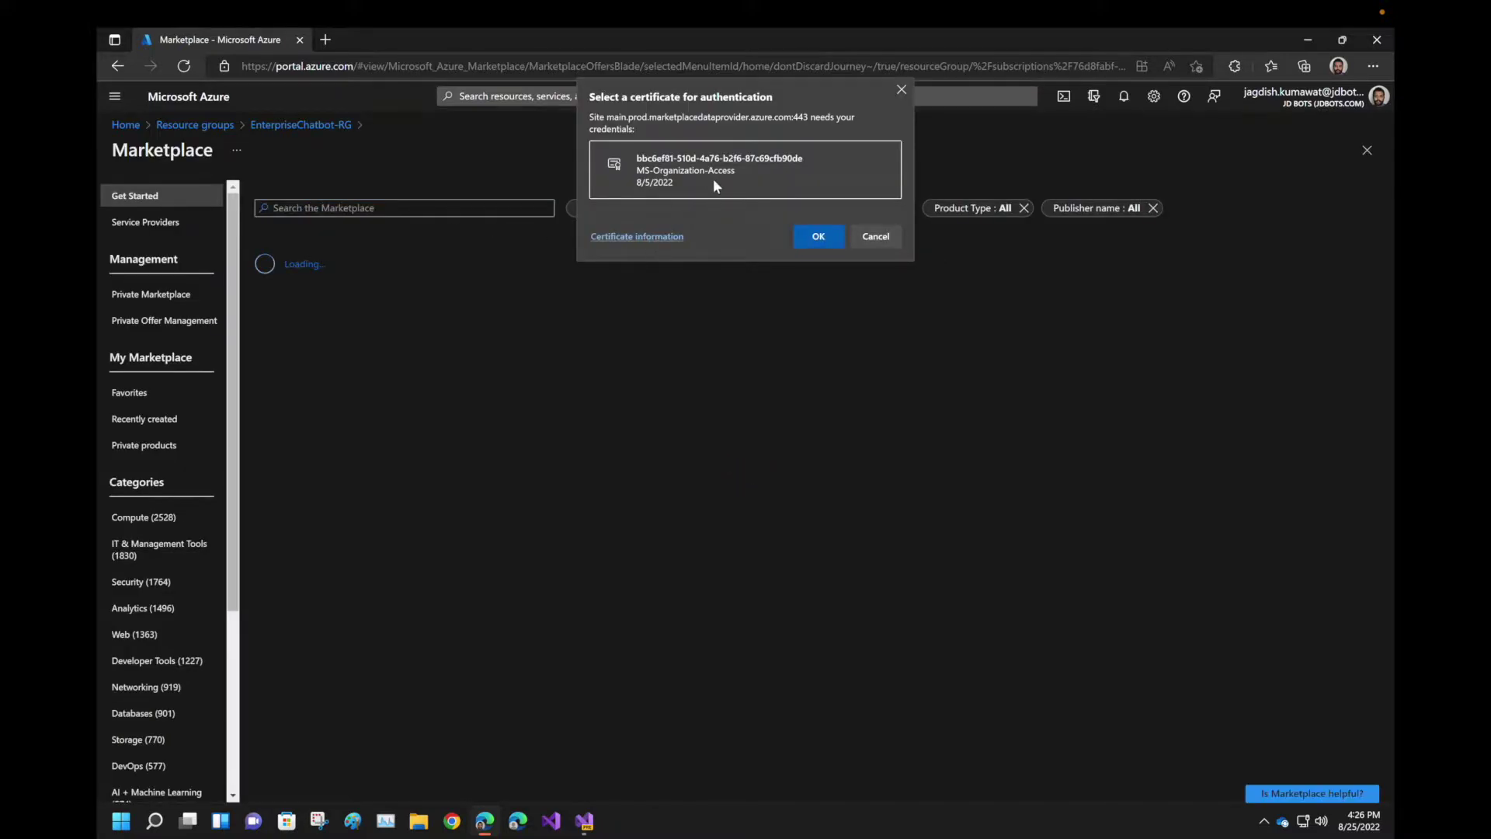
{"action": "left_click", "coordinate": [817, 237]}
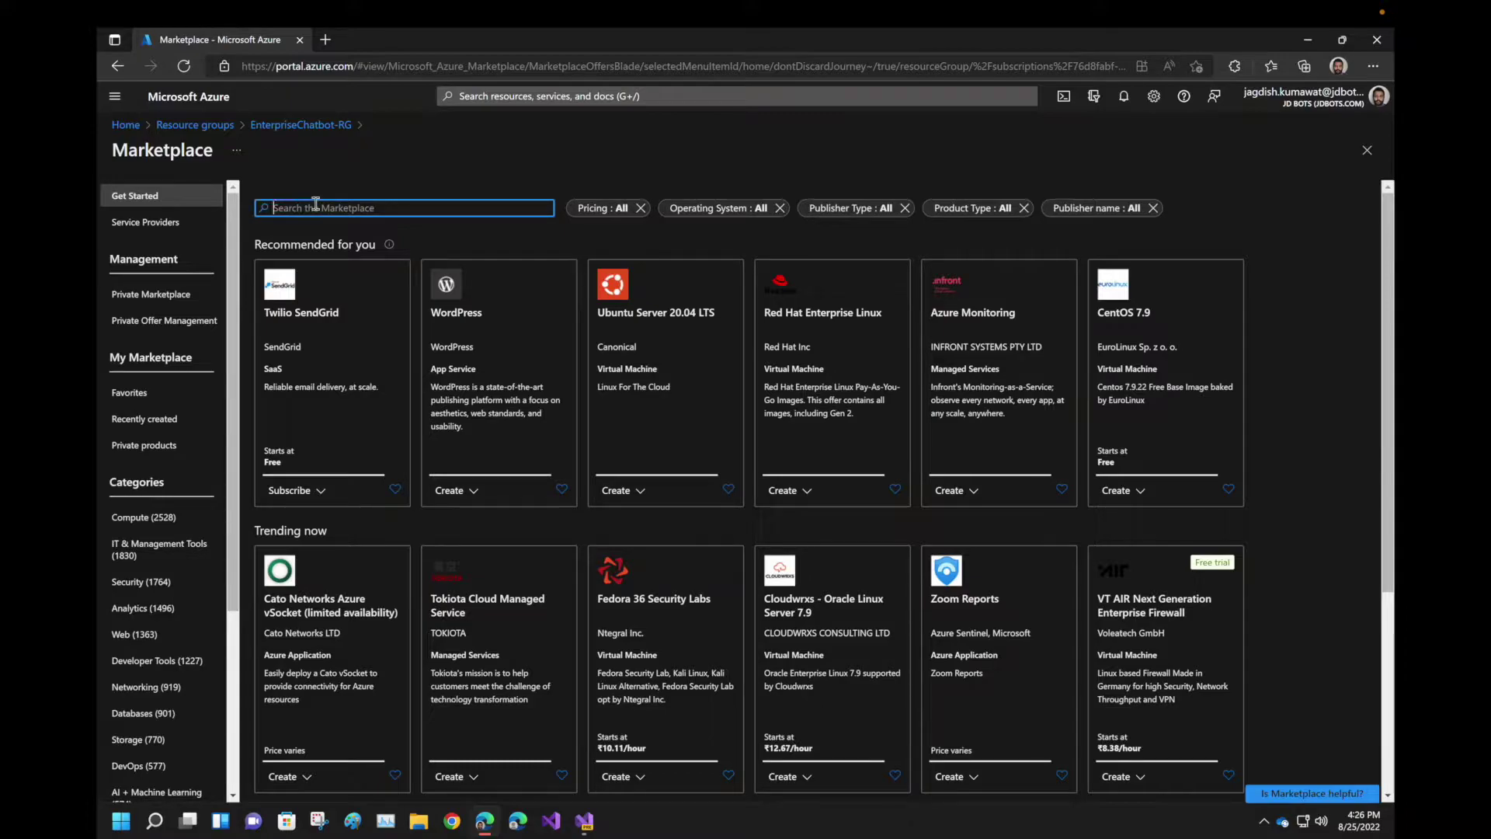
{"action": "type", "text": "app serv"}
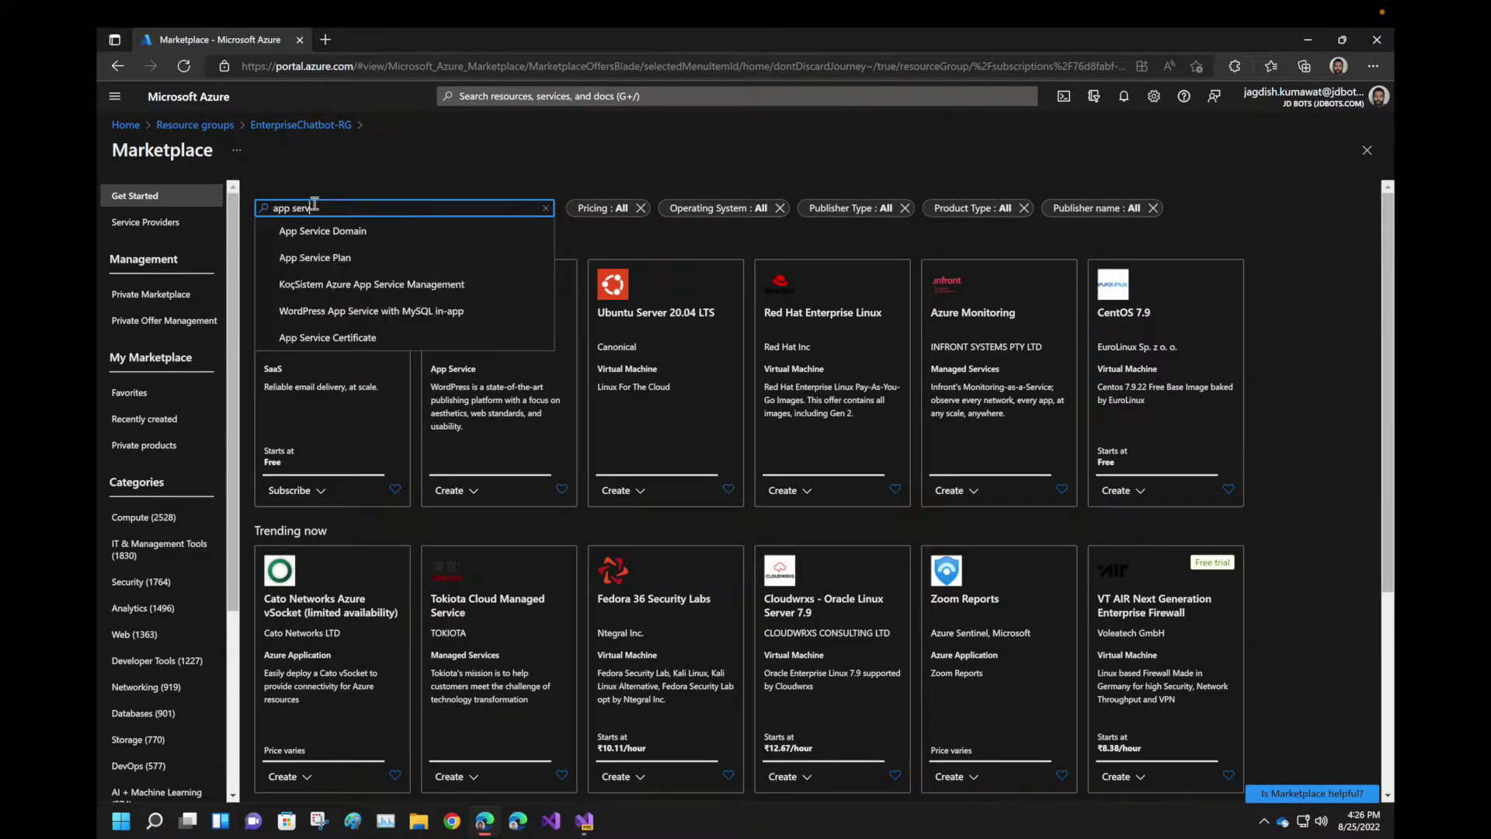
{"action": "type", "text": "ice"}
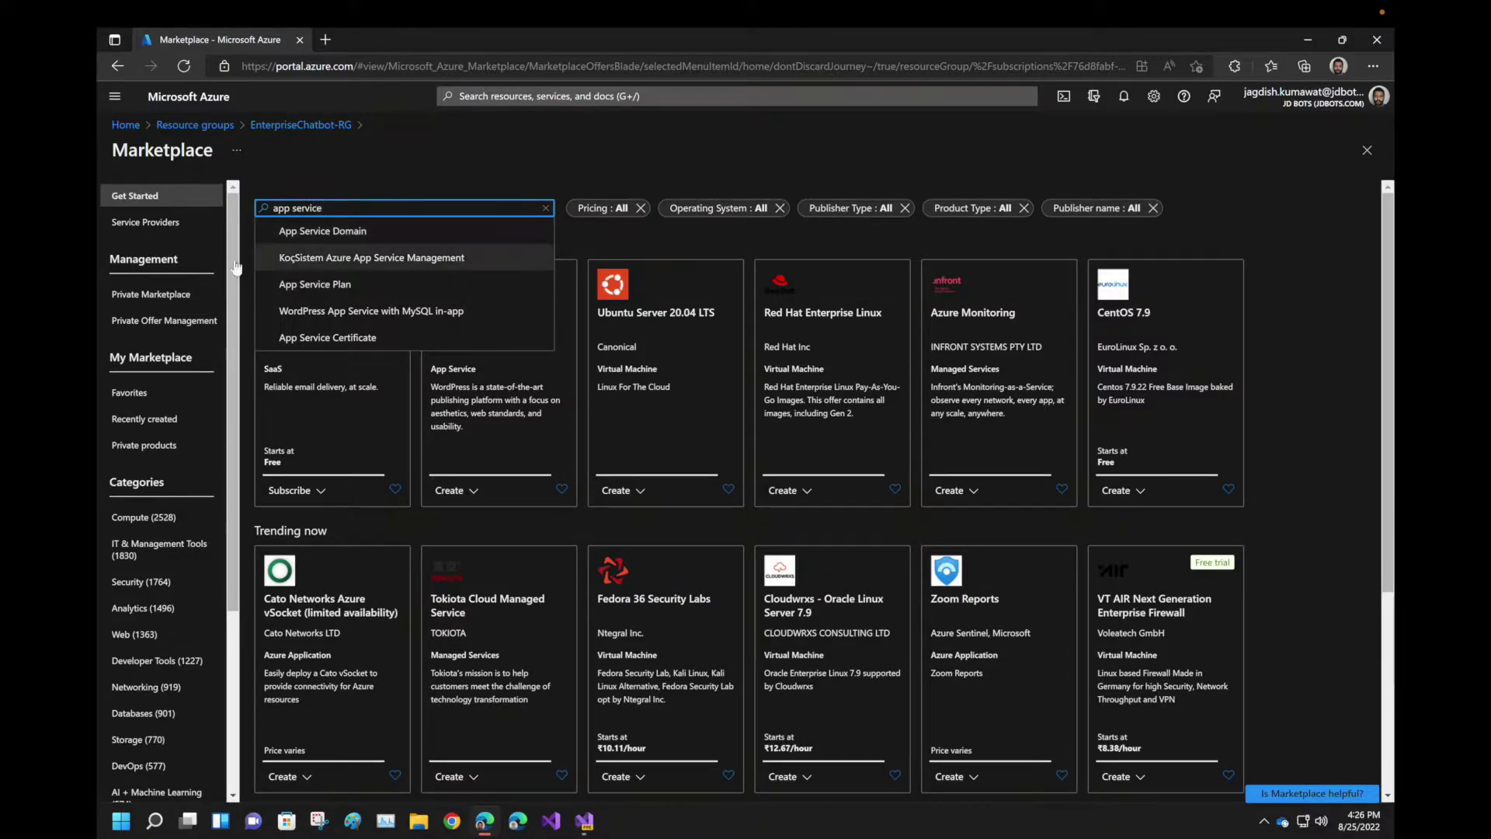
{"action": "left_click", "coordinate": [262, 129]}
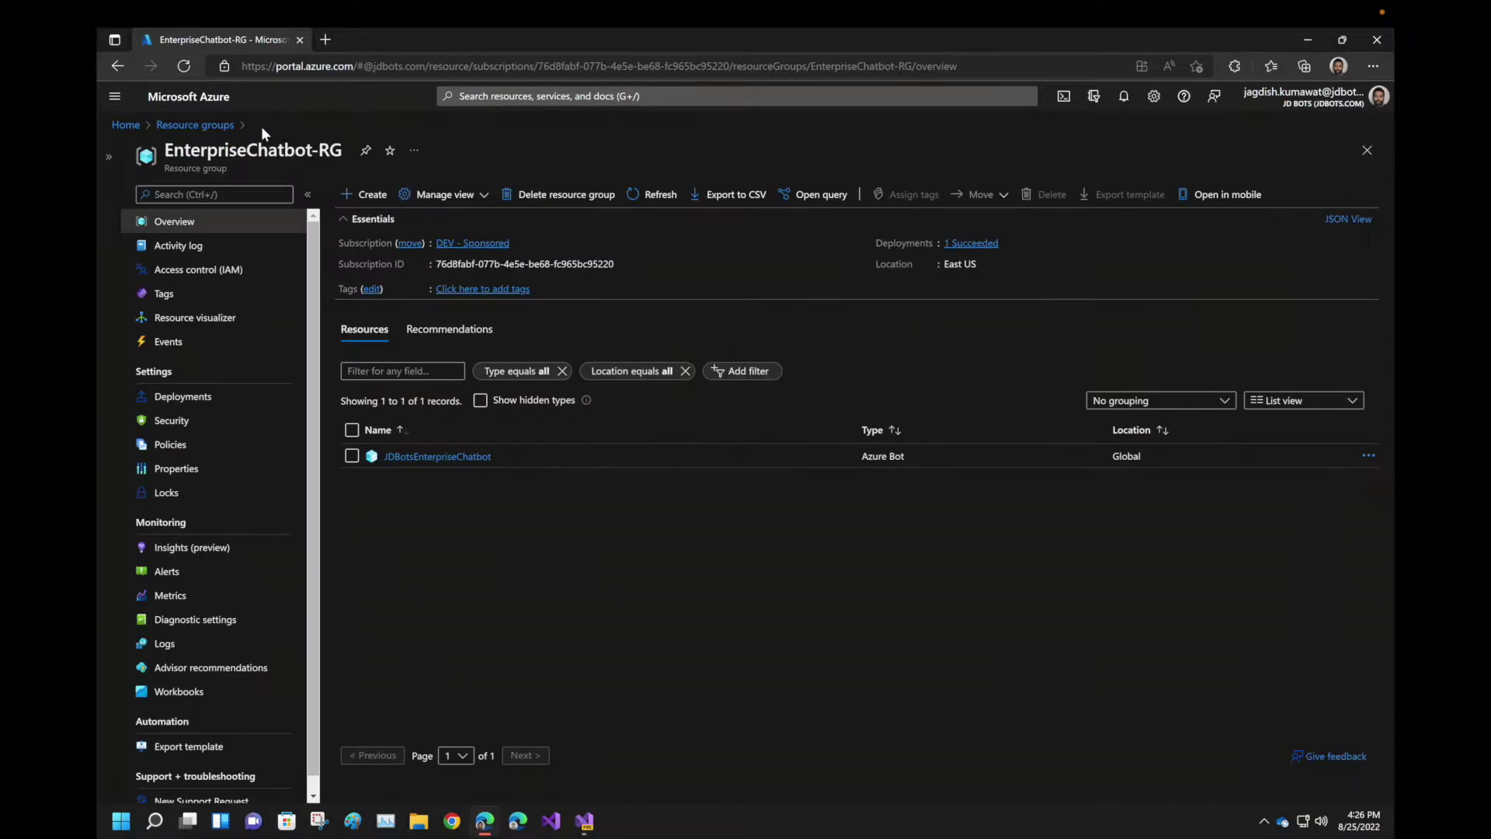
Search the Marketplace's Web category for 'web app'
{"action": "left_click", "coordinate": [360, 198]}
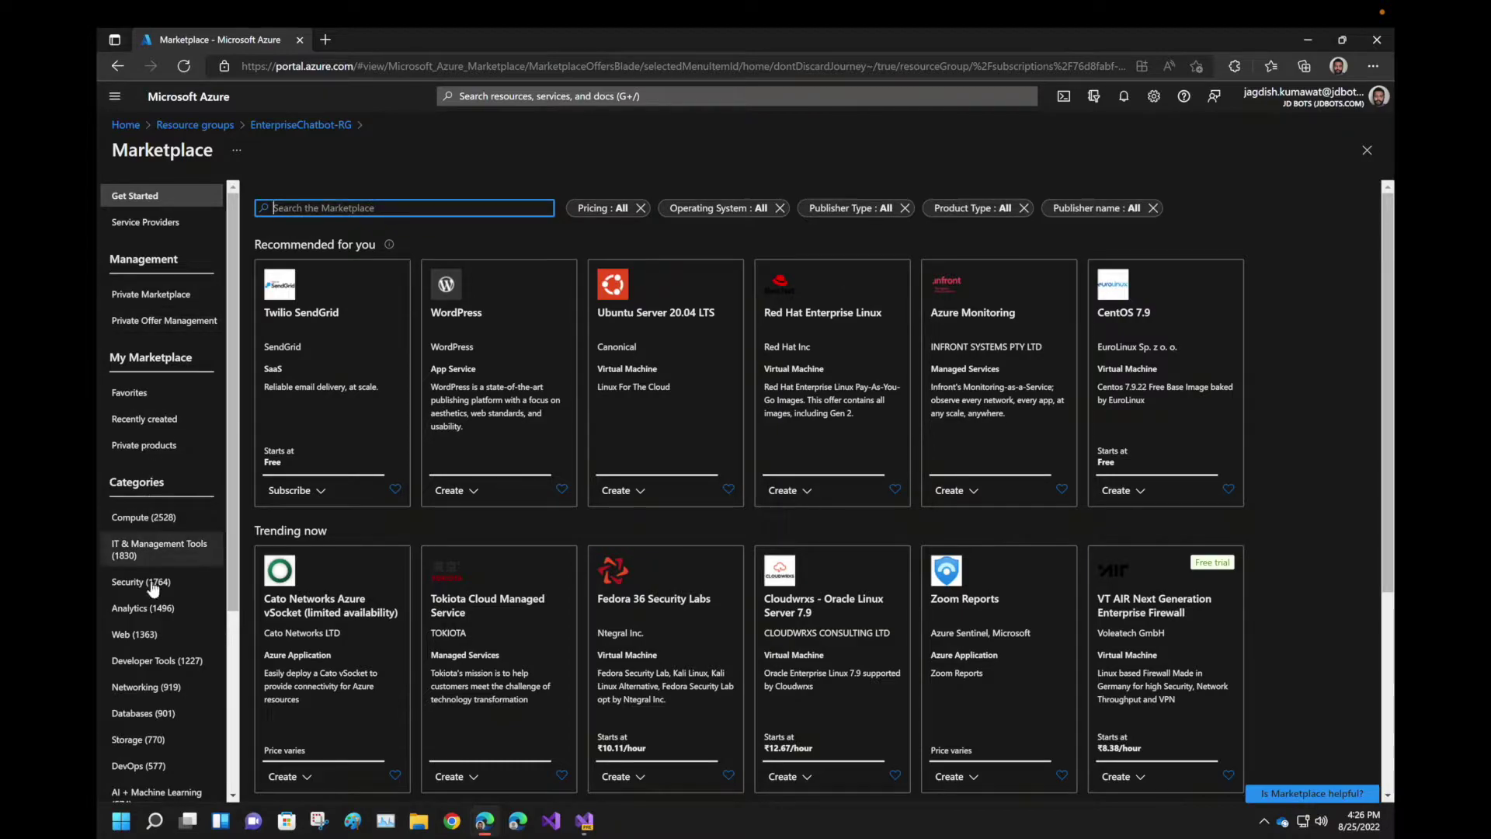
{"action": "left_click", "coordinate": [152, 635]}
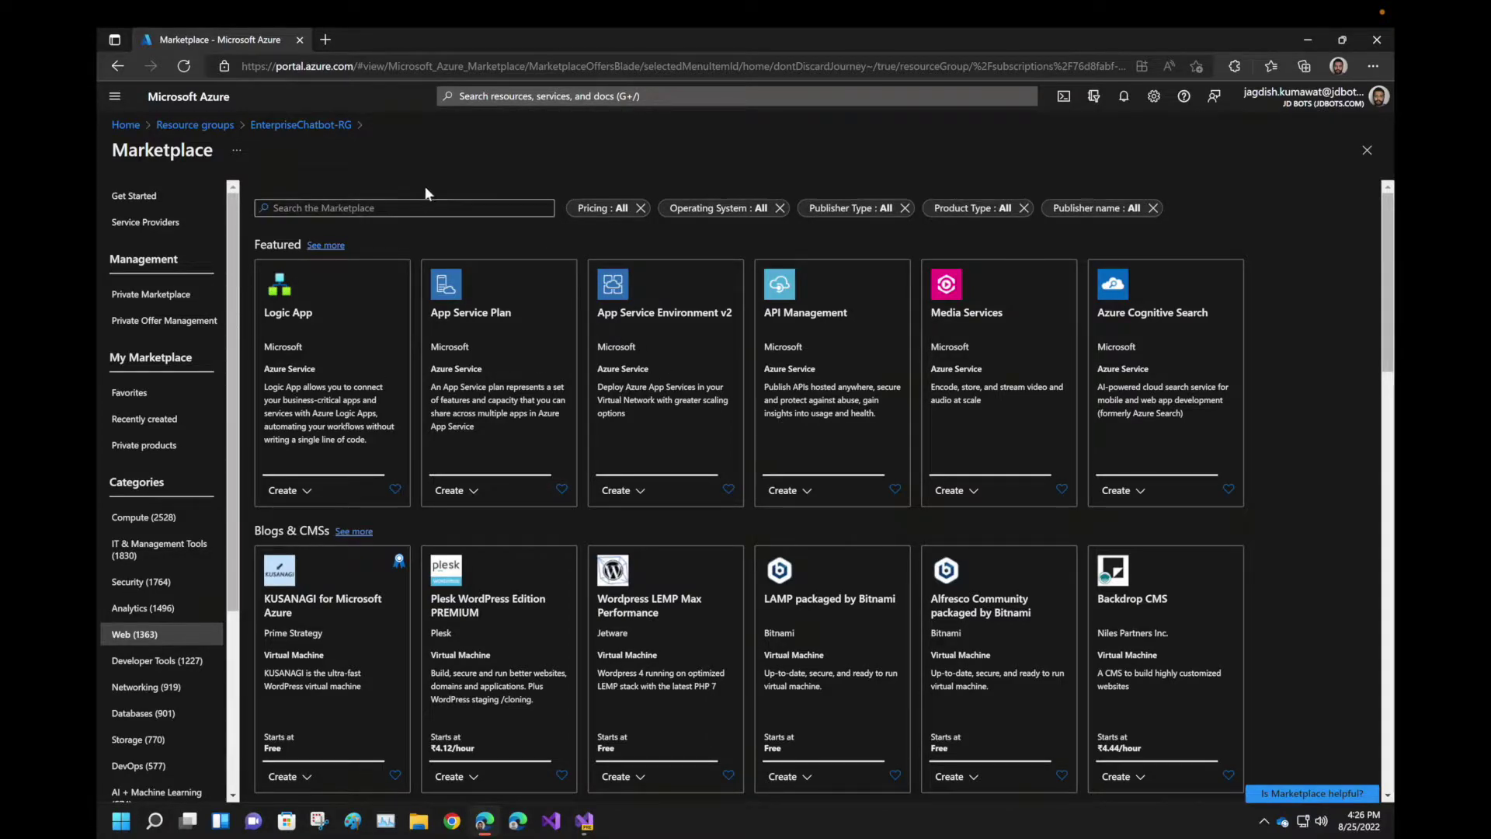
{"action": "left_click", "coordinate": [414, 204]}
{"action": "type", "text": "web app"}
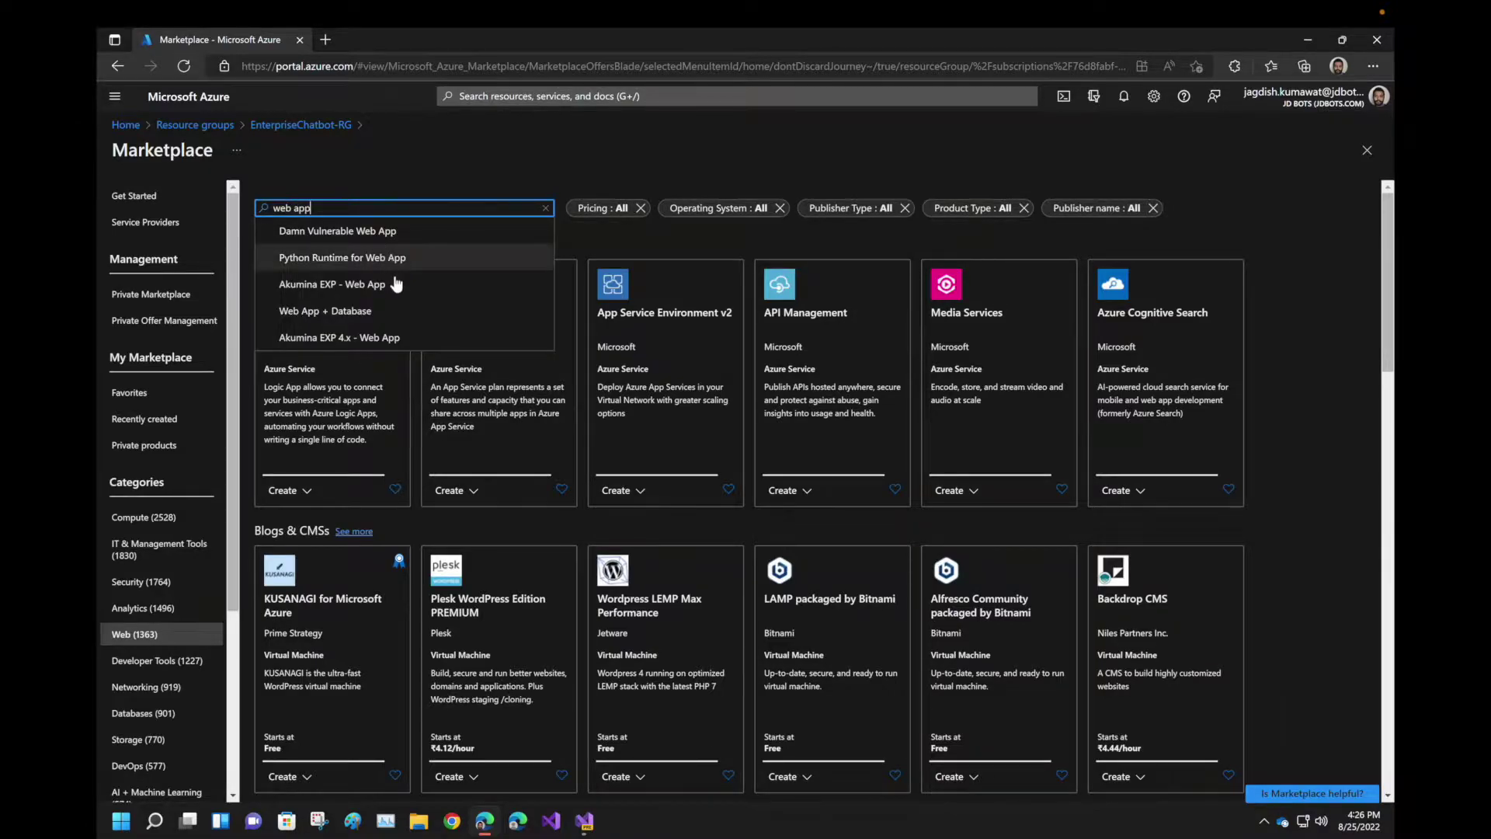
{"action": "scroll", "coordinate": [400, 299], "scroll_direction": "down", "scroll_amount": 1}
{"action": "scroll", "coordinate": [399, 299], "scroll_direction": "up", "scroll_amount": 1}
{"action": "key", "text": "Return"}
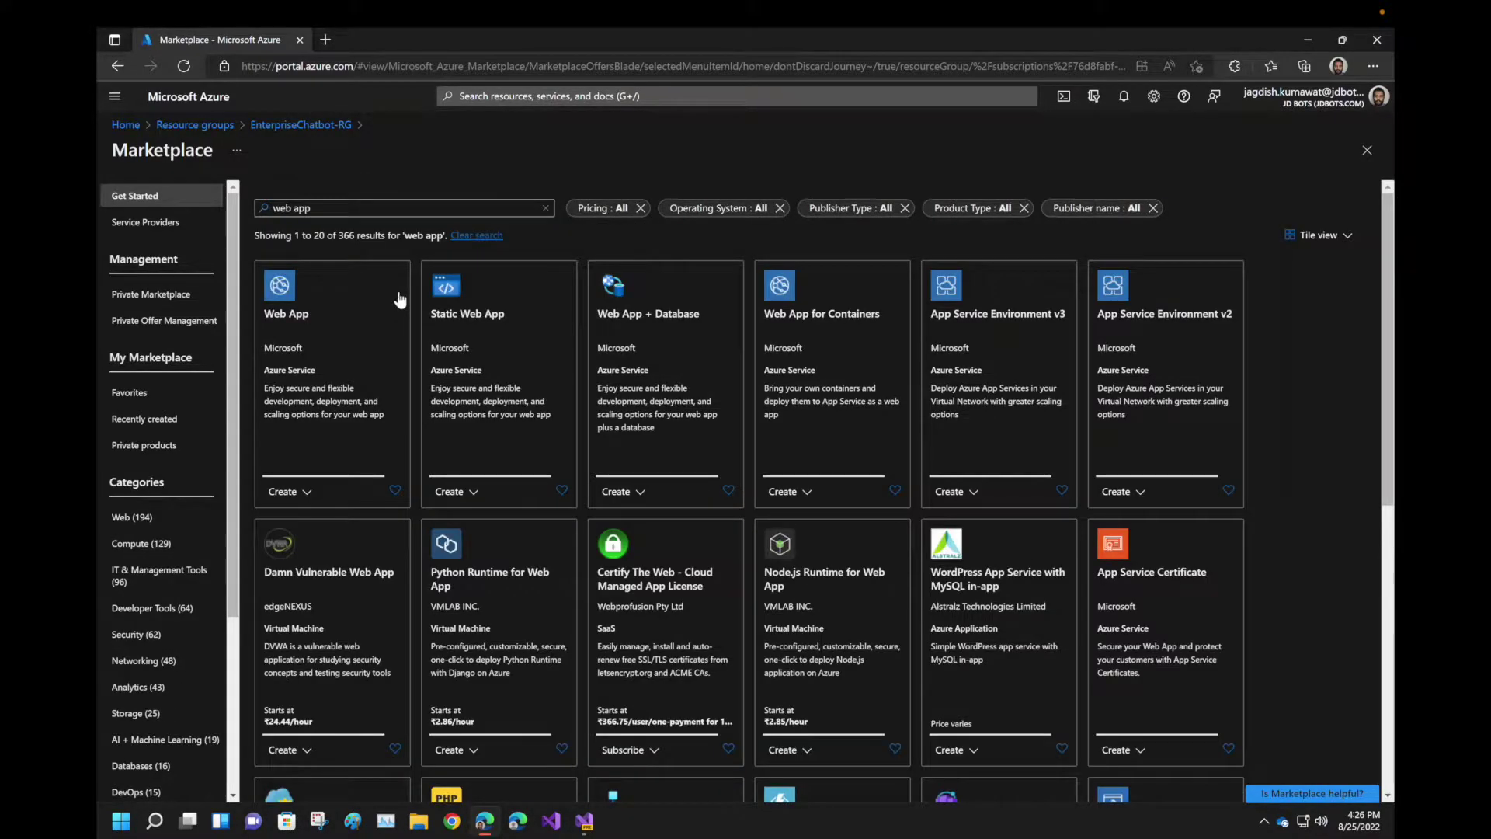
Start a new Web App named EnterpriseChatbotApp
{"action": "left_click", "coordinate": [304, 494]}
{"action": "left_click", "coordinate": [295, 514]}
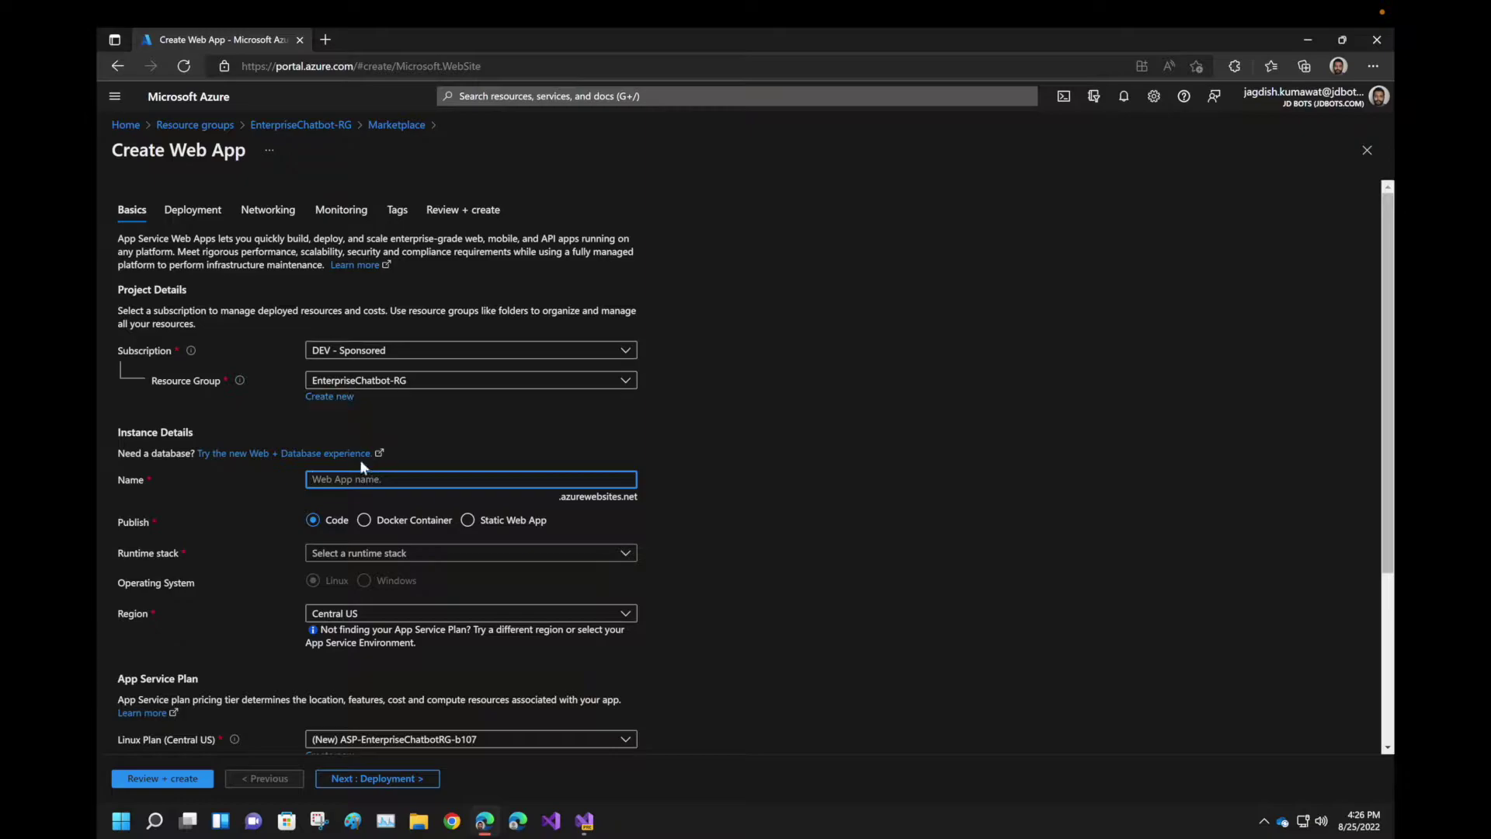
{"action": "type", "text": "Enterpri"}
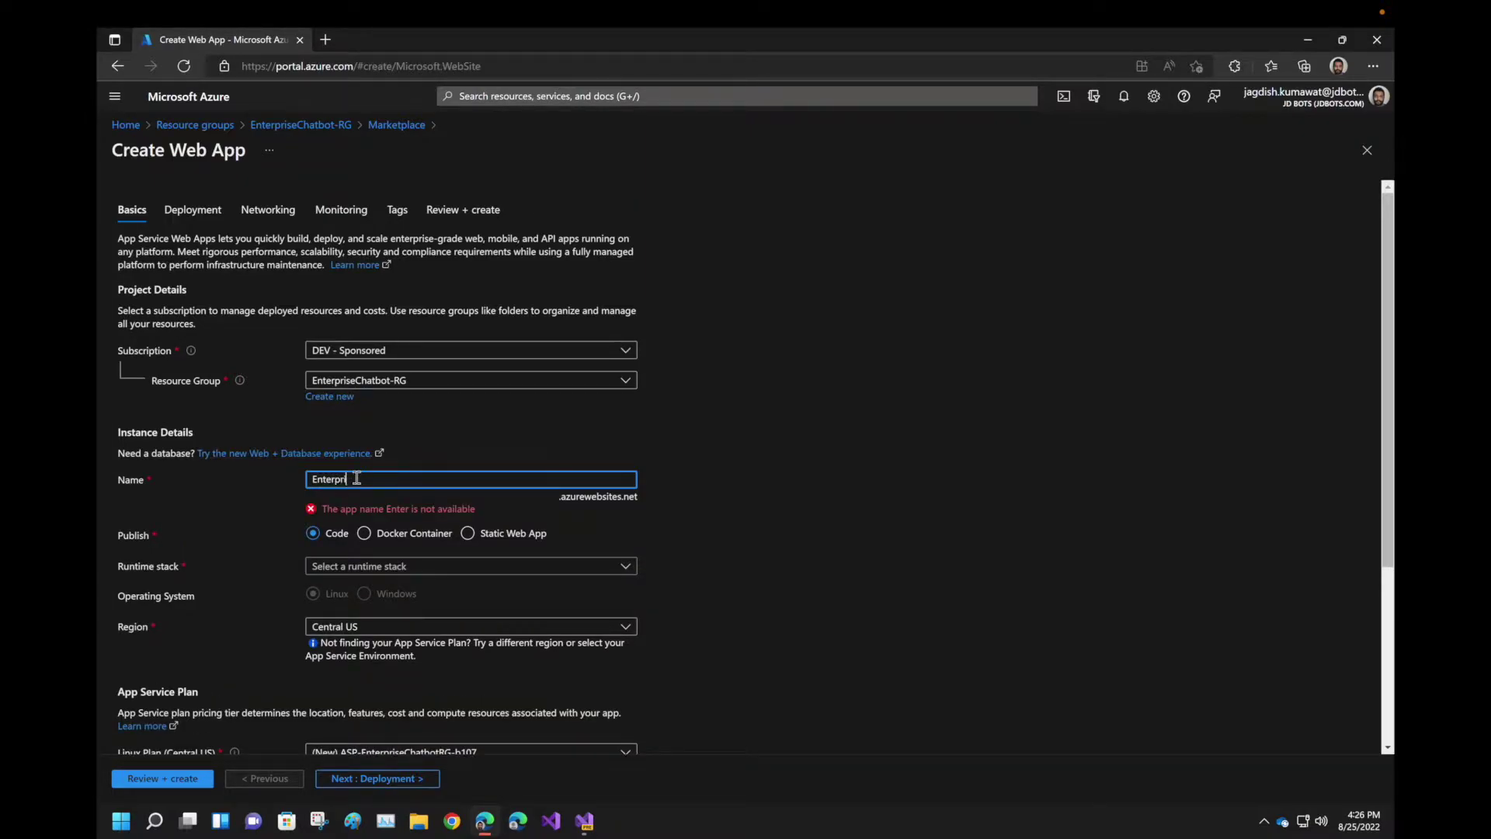
{"action": "type", "text": "seChatbor"}
{"action": "key", "text": "BackSpace"}
{"action": "type", "text": "tApp"}
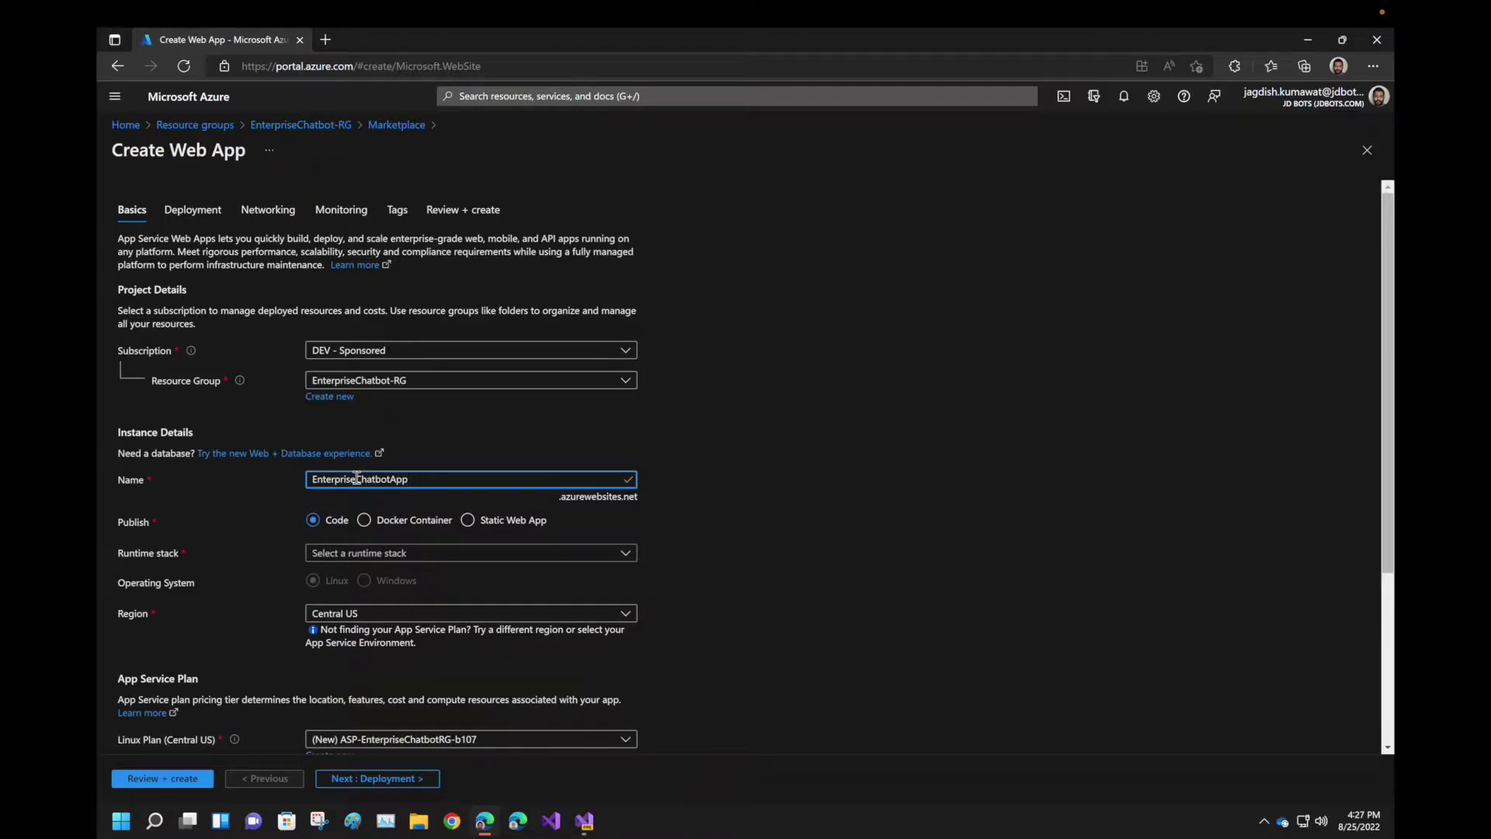
Choose the .NET Core 3.1 (LTS) runtime on Windows in Central US
{"action": "left_click", "coordinate": [383, 555]}
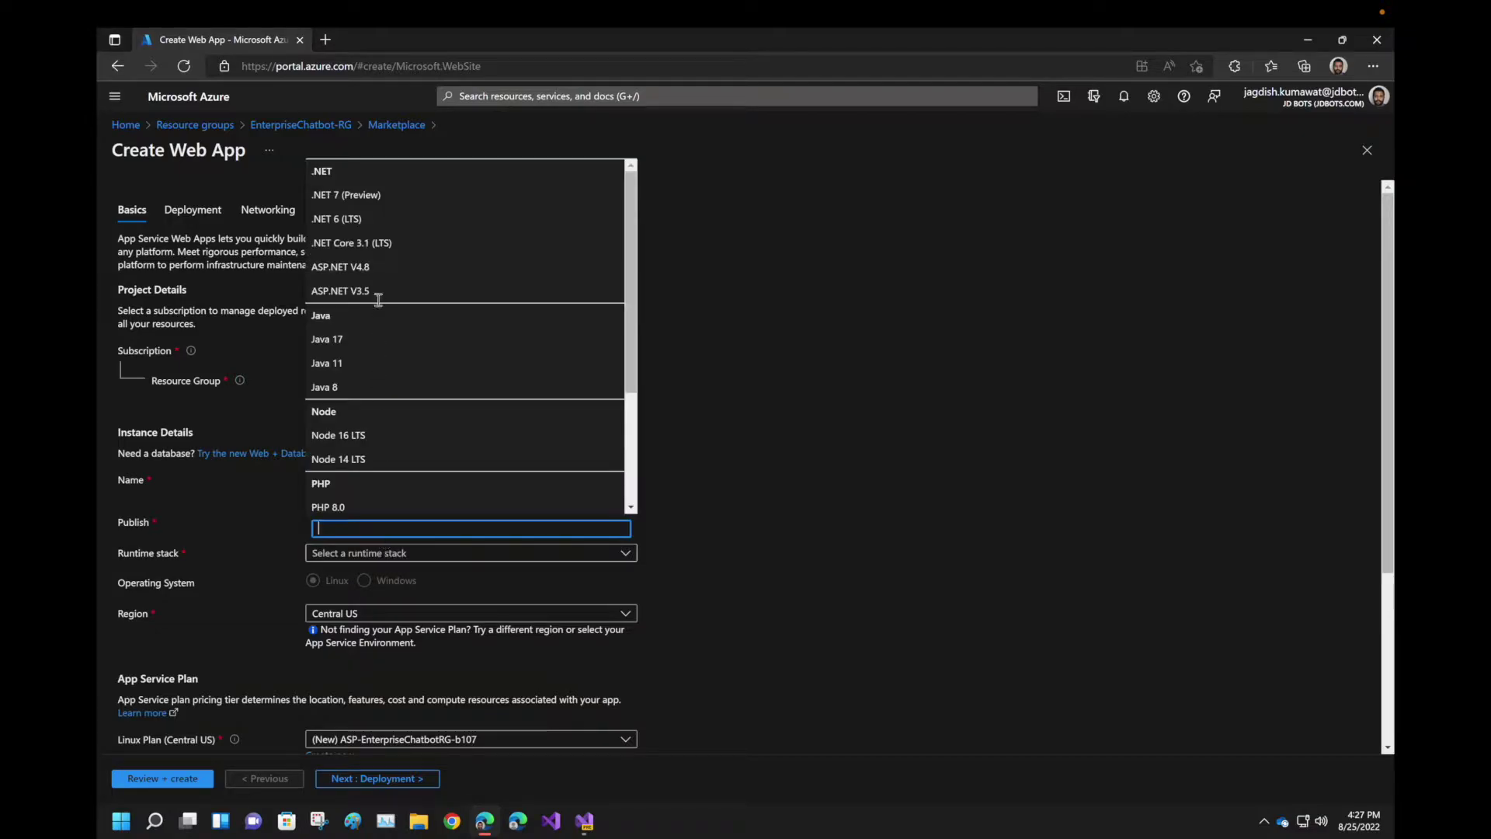
{"action": "left_click", "coordinate": [383, 249]}
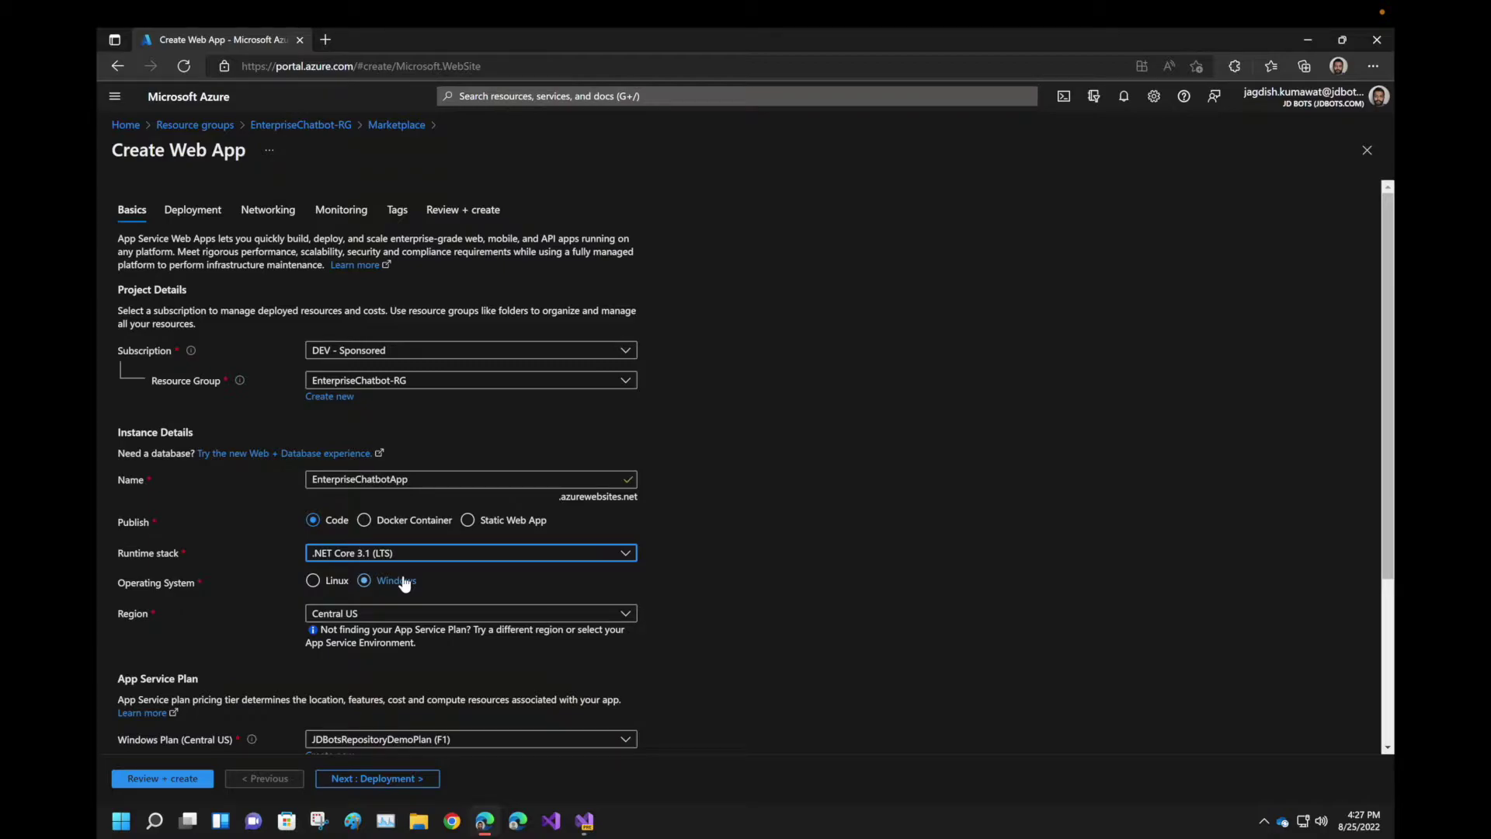
{"action": "scroll", "coordinate": [404, 583], "scroll_direction": "down", "scroll_amount": 2}
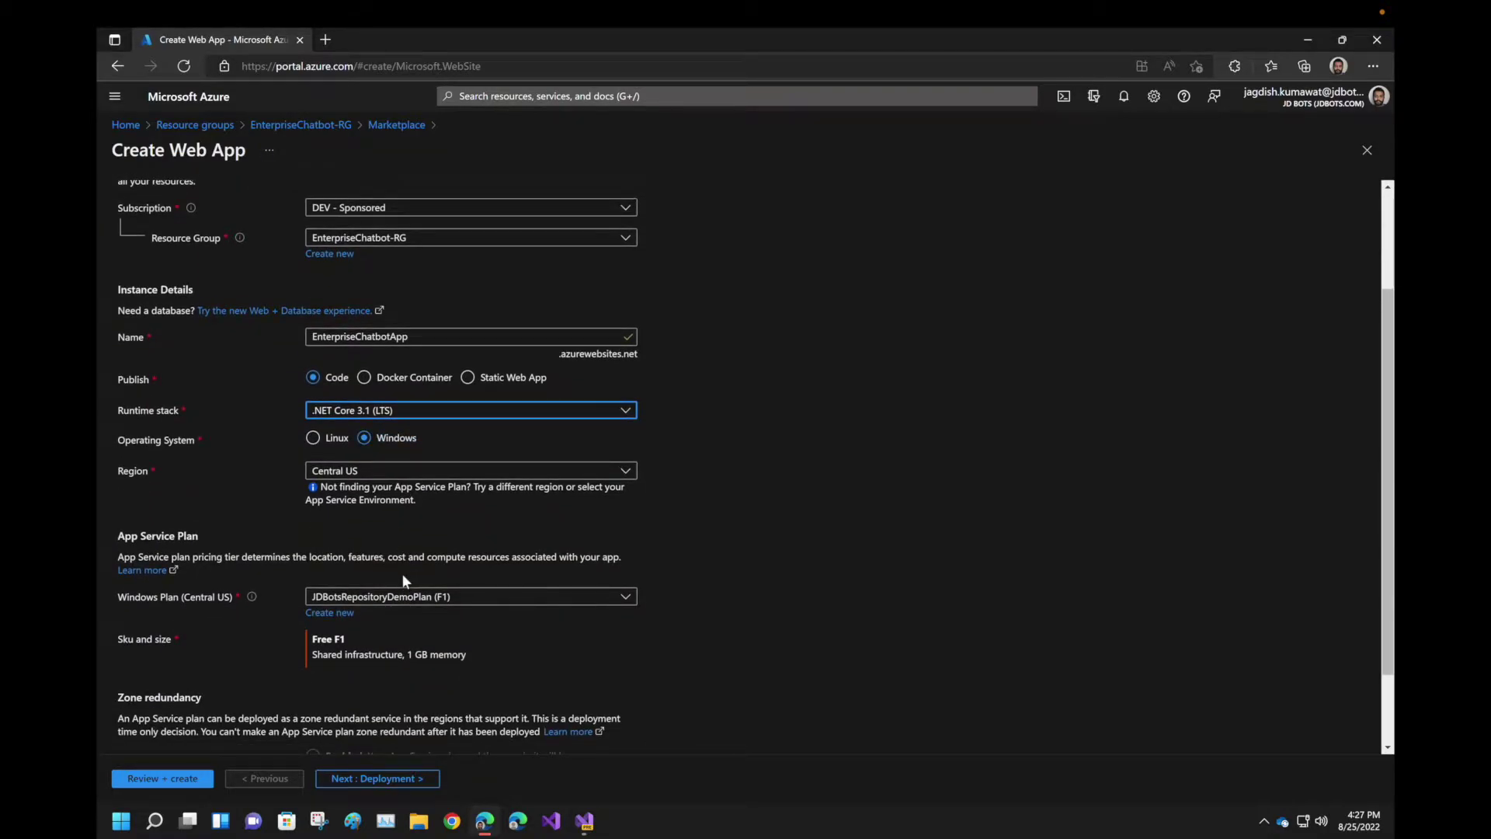
{"action": "scroll", "coordinate": [402, 576], "scroll_direction": "down", "scroll_amount": 1}
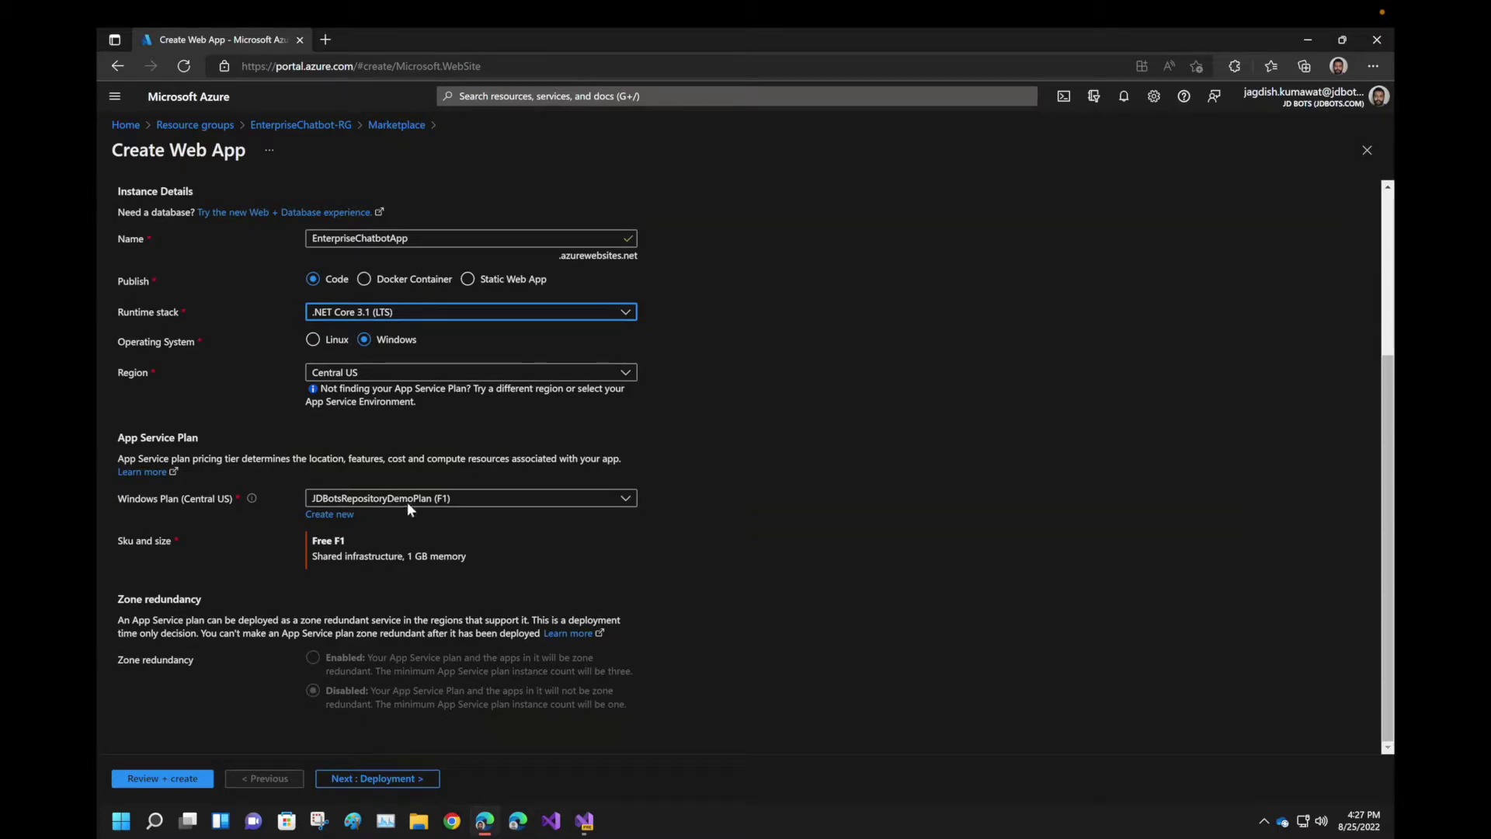
{"action": "left_click", "coordinate": [339, 516]}
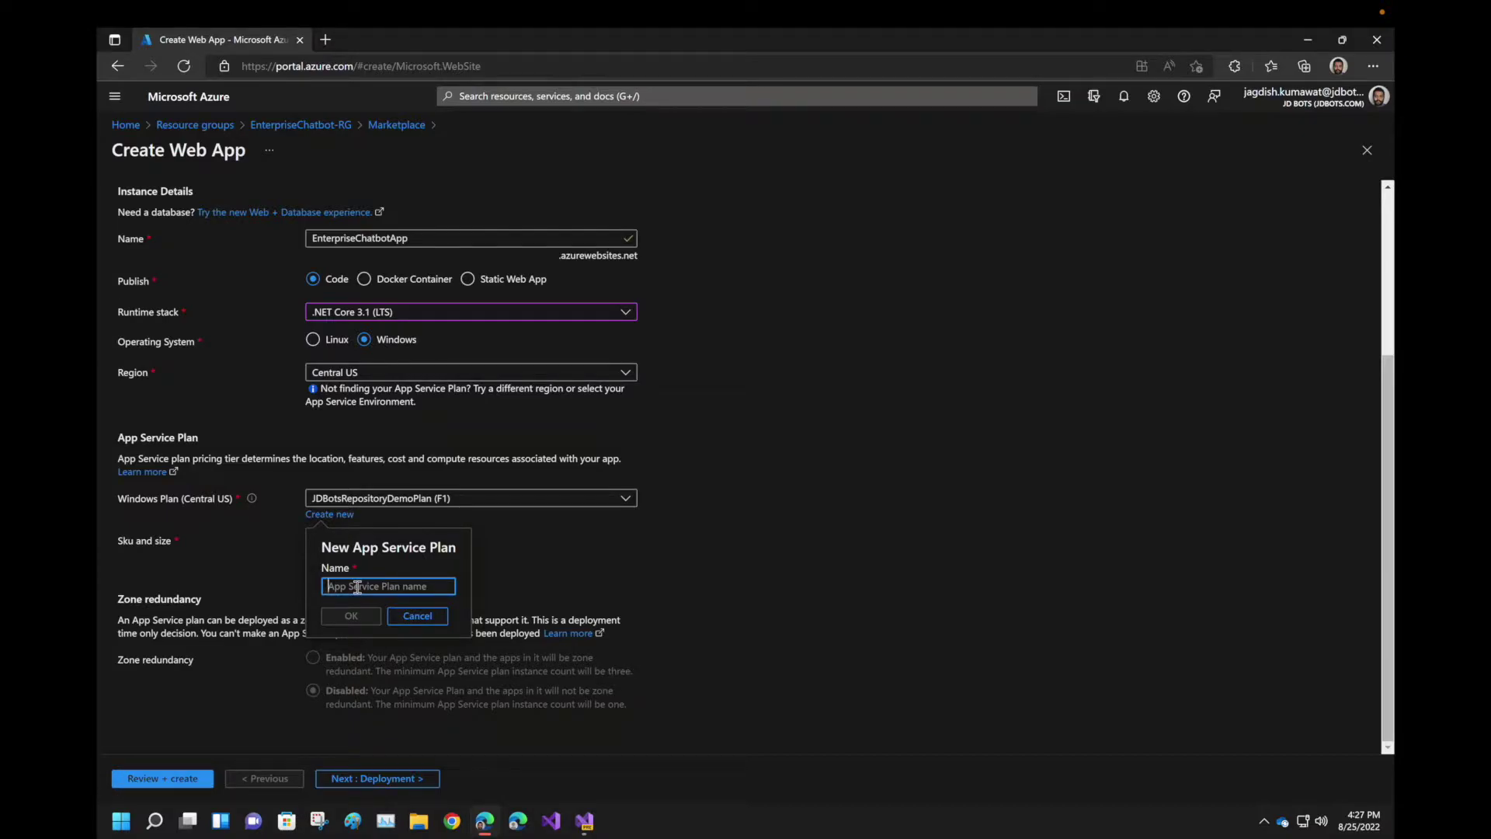
Create App Service plan EnterpriseBotASP with the Free F1 Dev / Test pricing tier
{"action": "type", "text": "EnterpriseBotASP"}
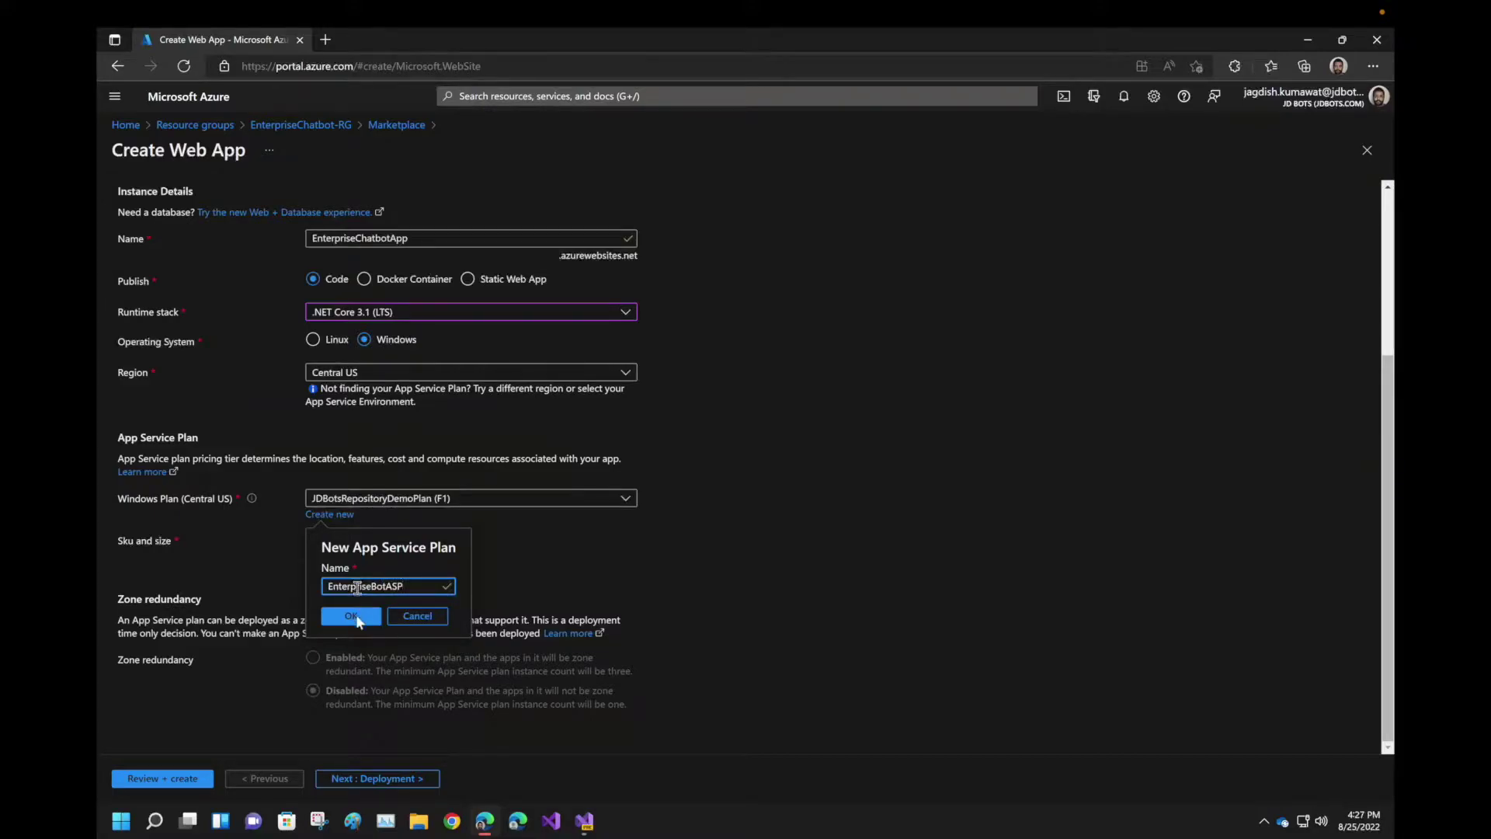
{"action": "left_click", "coordinate": [354, 616]}
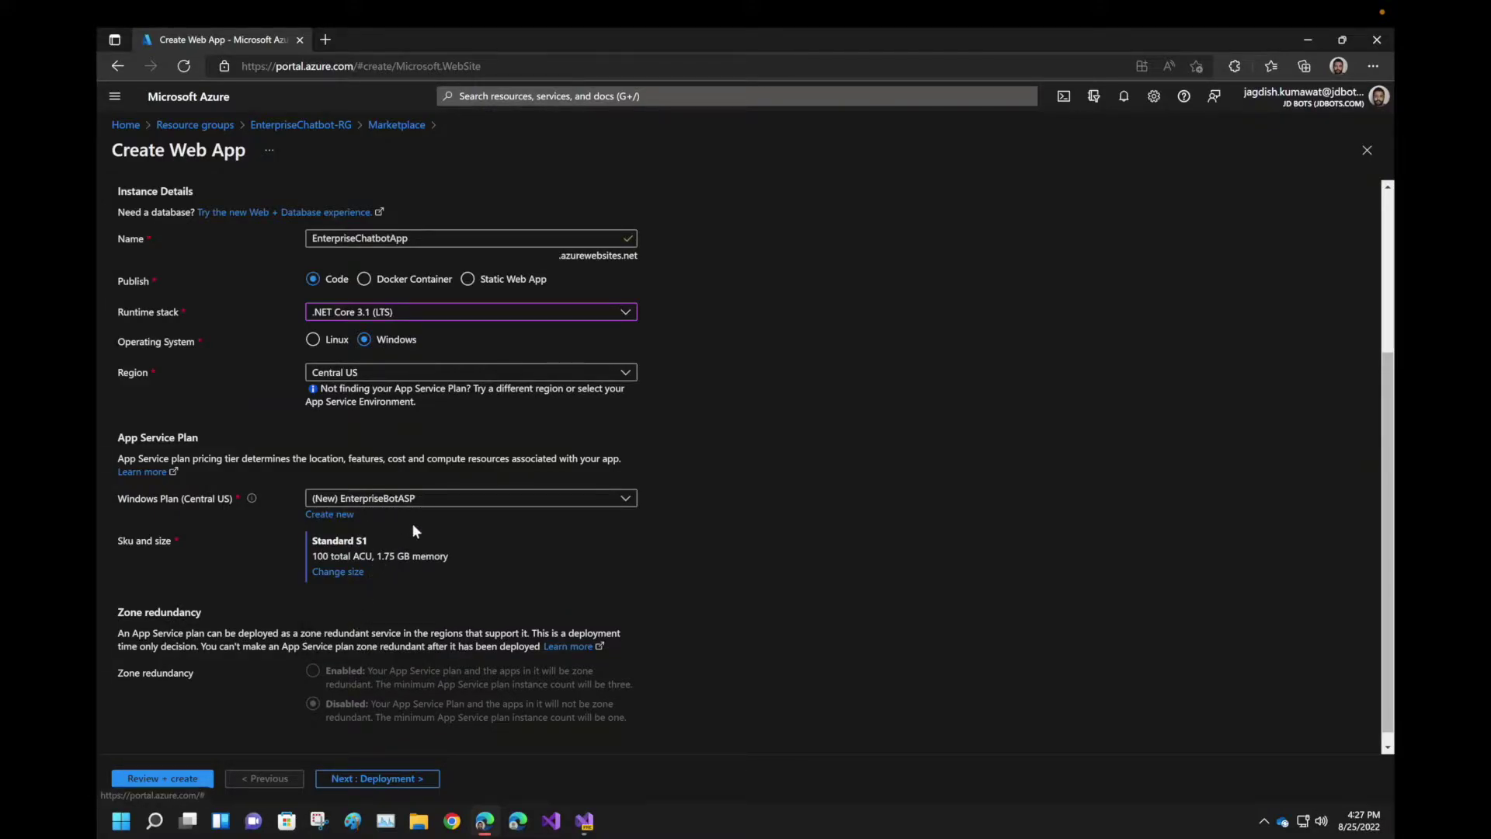
{"action": "left_click", "coordinate": [345, 573]}
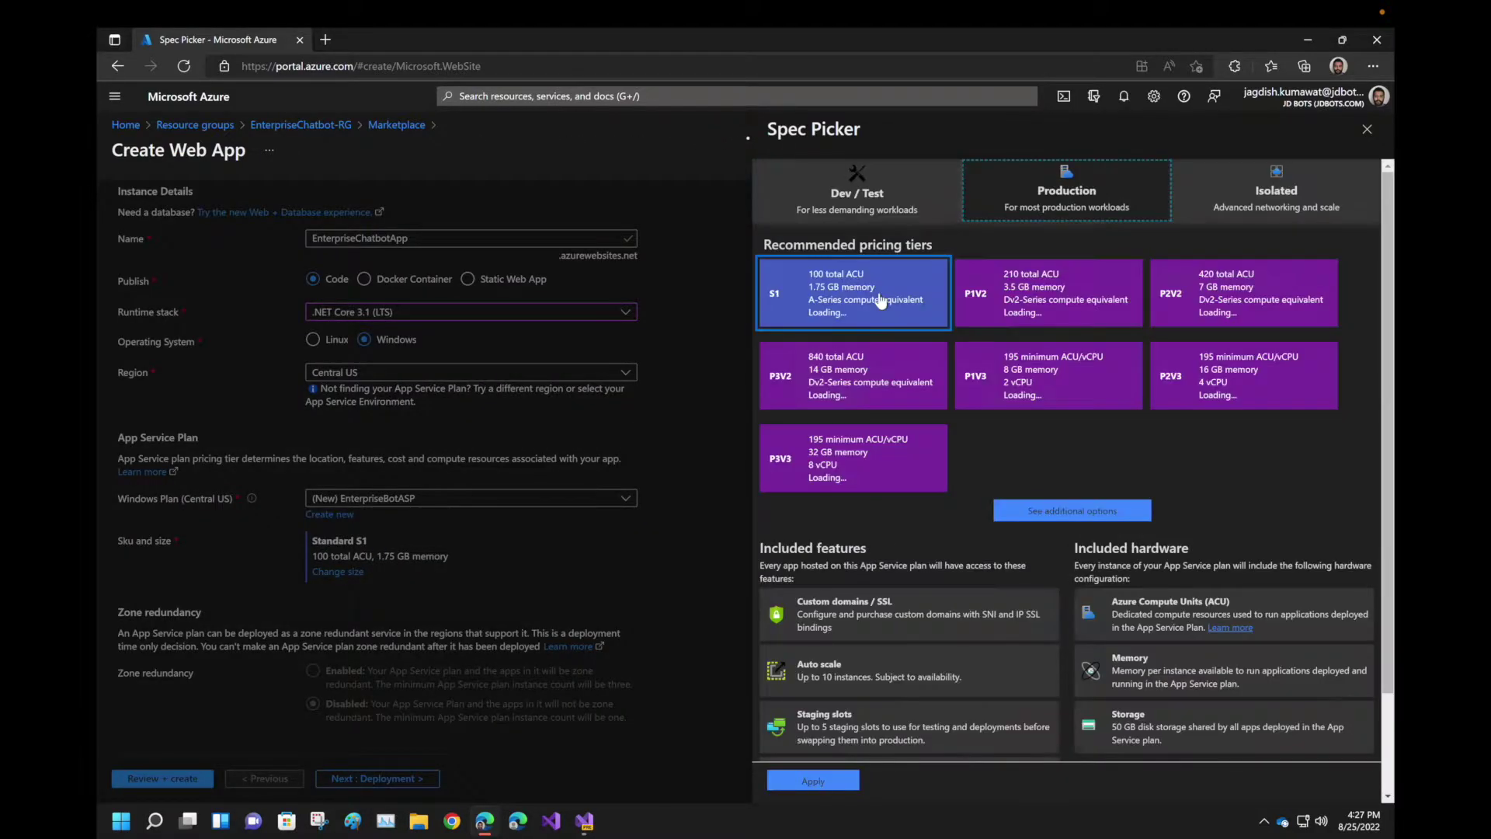
{"action": "left_click", "coordinate": [890, 282]}
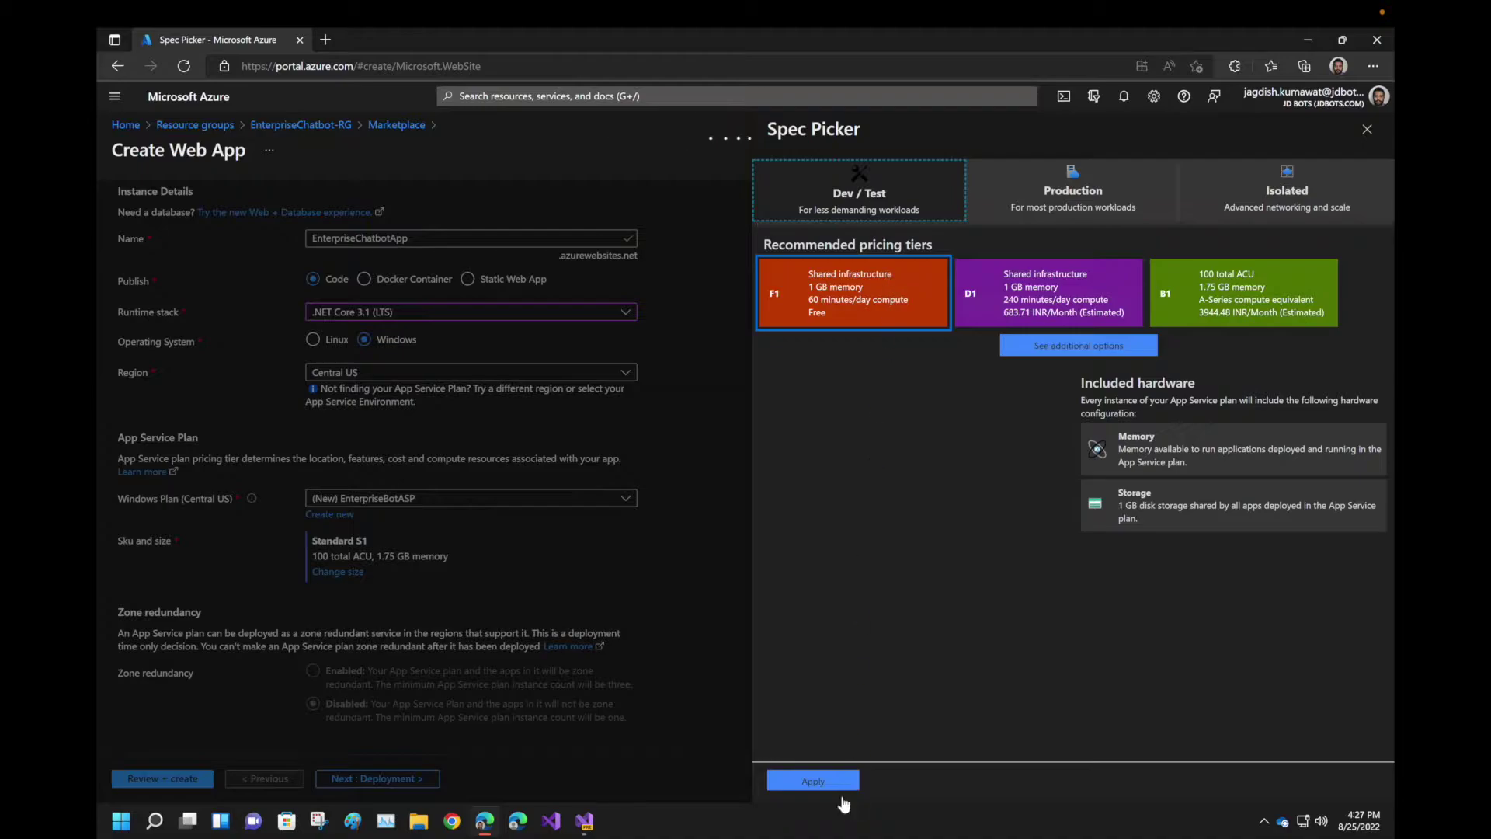
{"action": "left_click", "coordinate": [831, 784]}
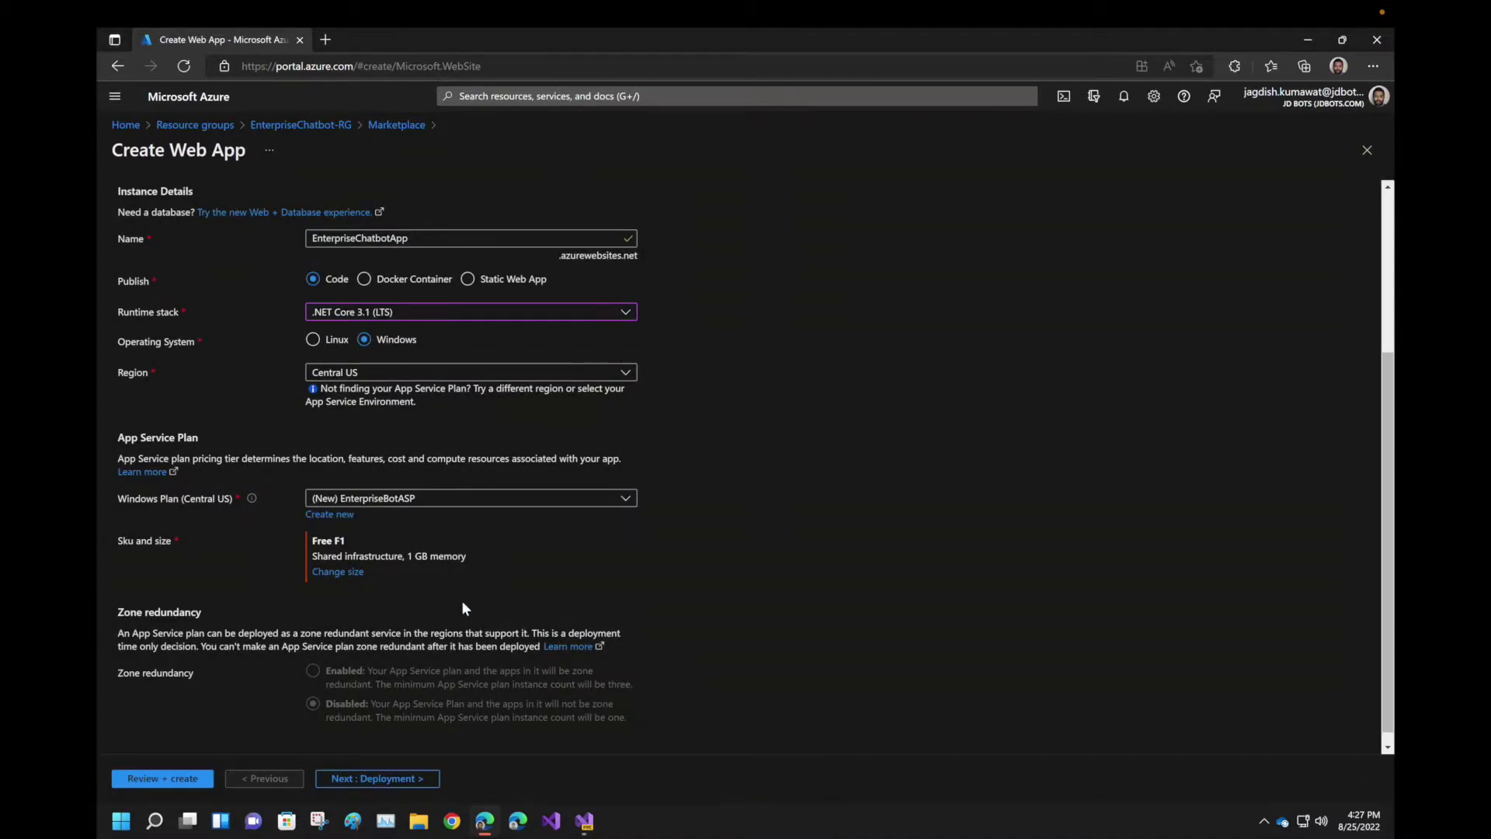
{"action": "scroll", "coordinate": [462, 600], "scroll_direction": "down", "scroll_amount": 1}
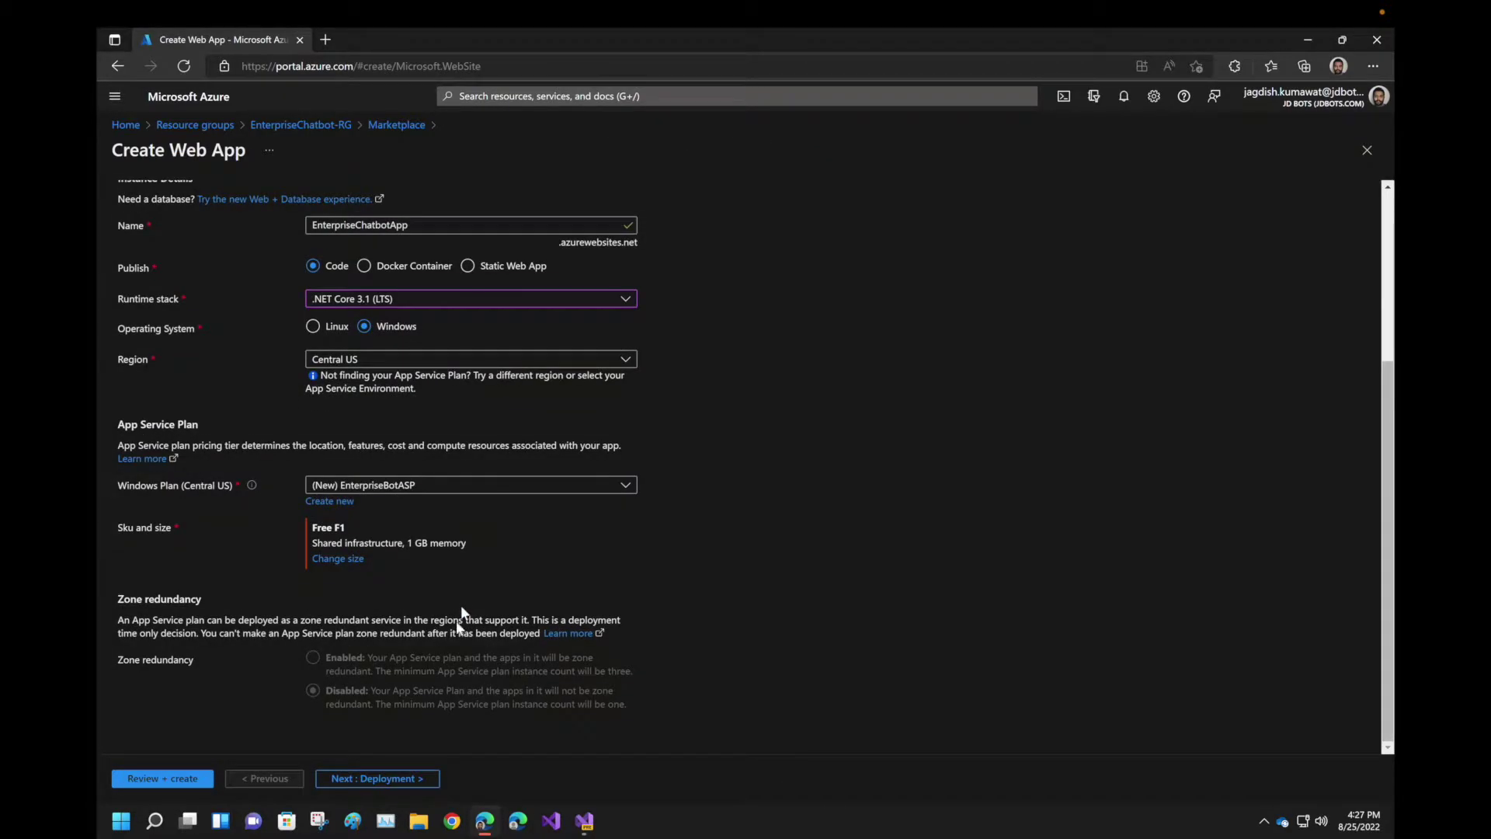
Advance through Deployment, Networking and Monitoring, keeping Application Insights EnterpriseChatbotApp enabled
{"action": "left_click", "coordinate": [399, 778]}
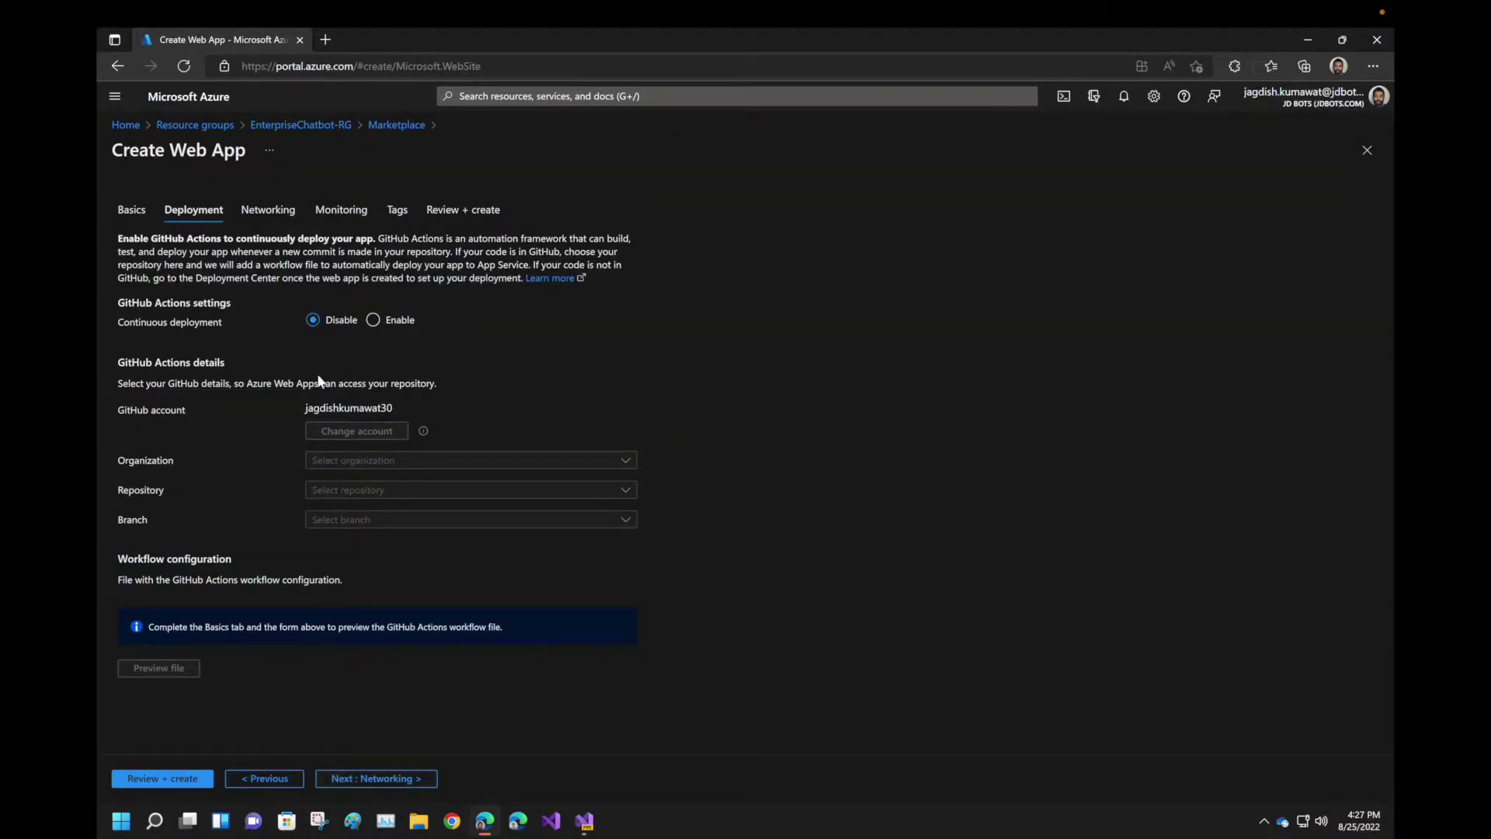
{"action": "left_click", "coordinate": [353, 779]}
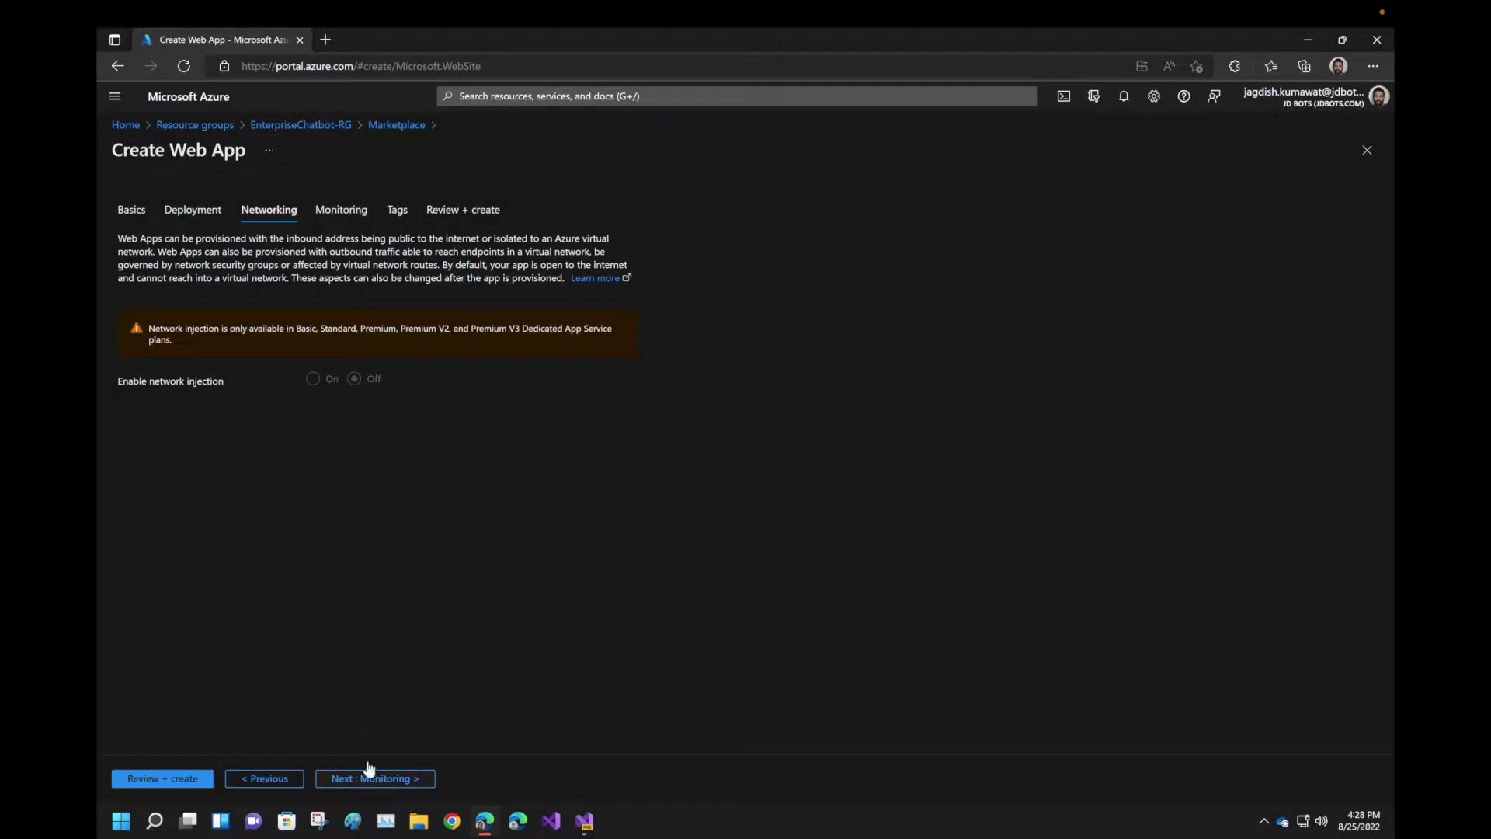
{"action": "left_click", "coordinate": [369, 779]}
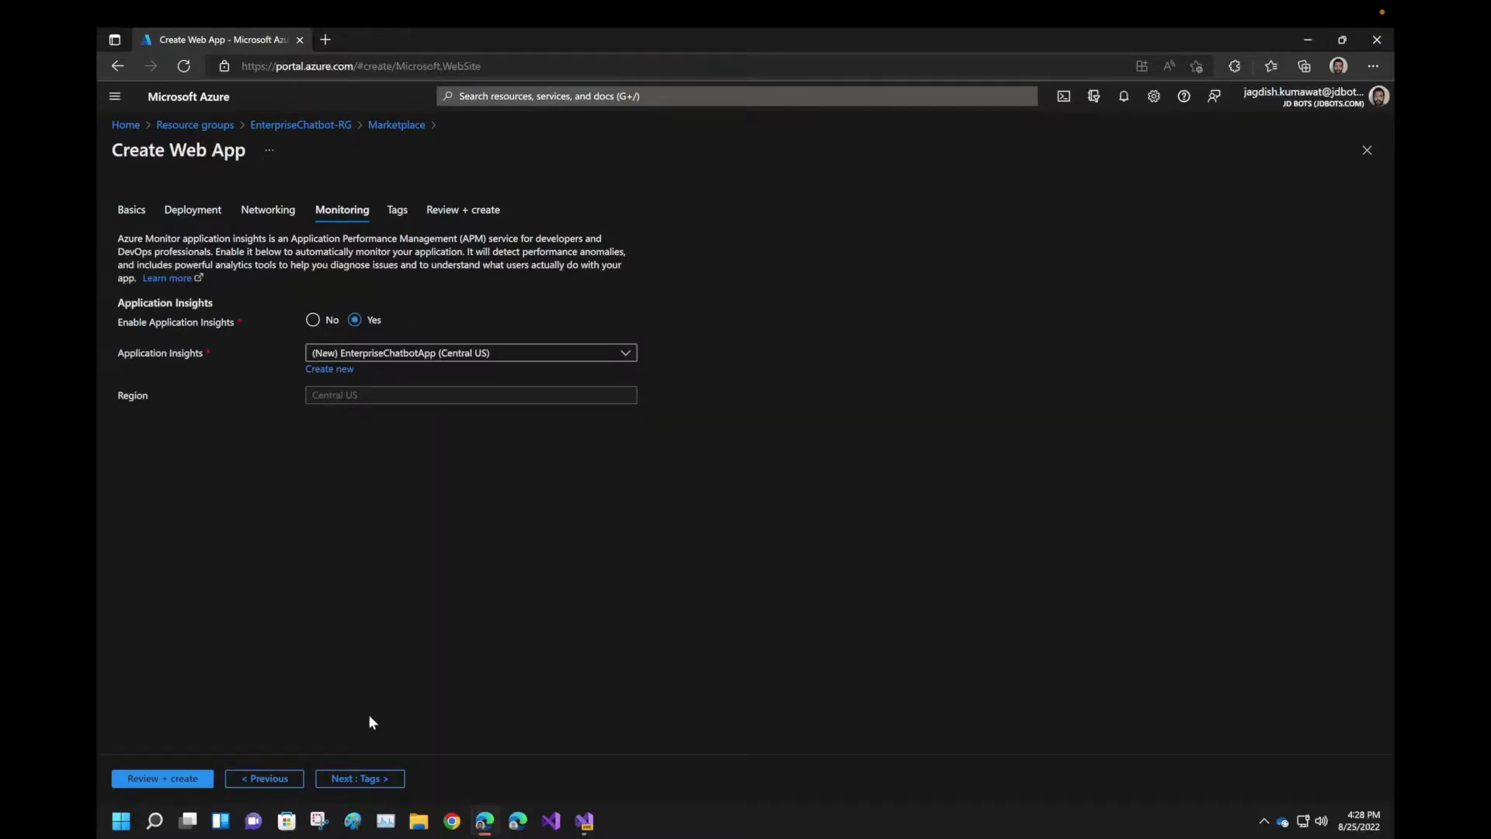
{"action": "left_click", "coordinate": [350, 778]}
Create the EnterpriseChatbotApp web app, open it once deployed, then return to Visual Studio
{"action": "left_click", "coordinate": [349, 778]}
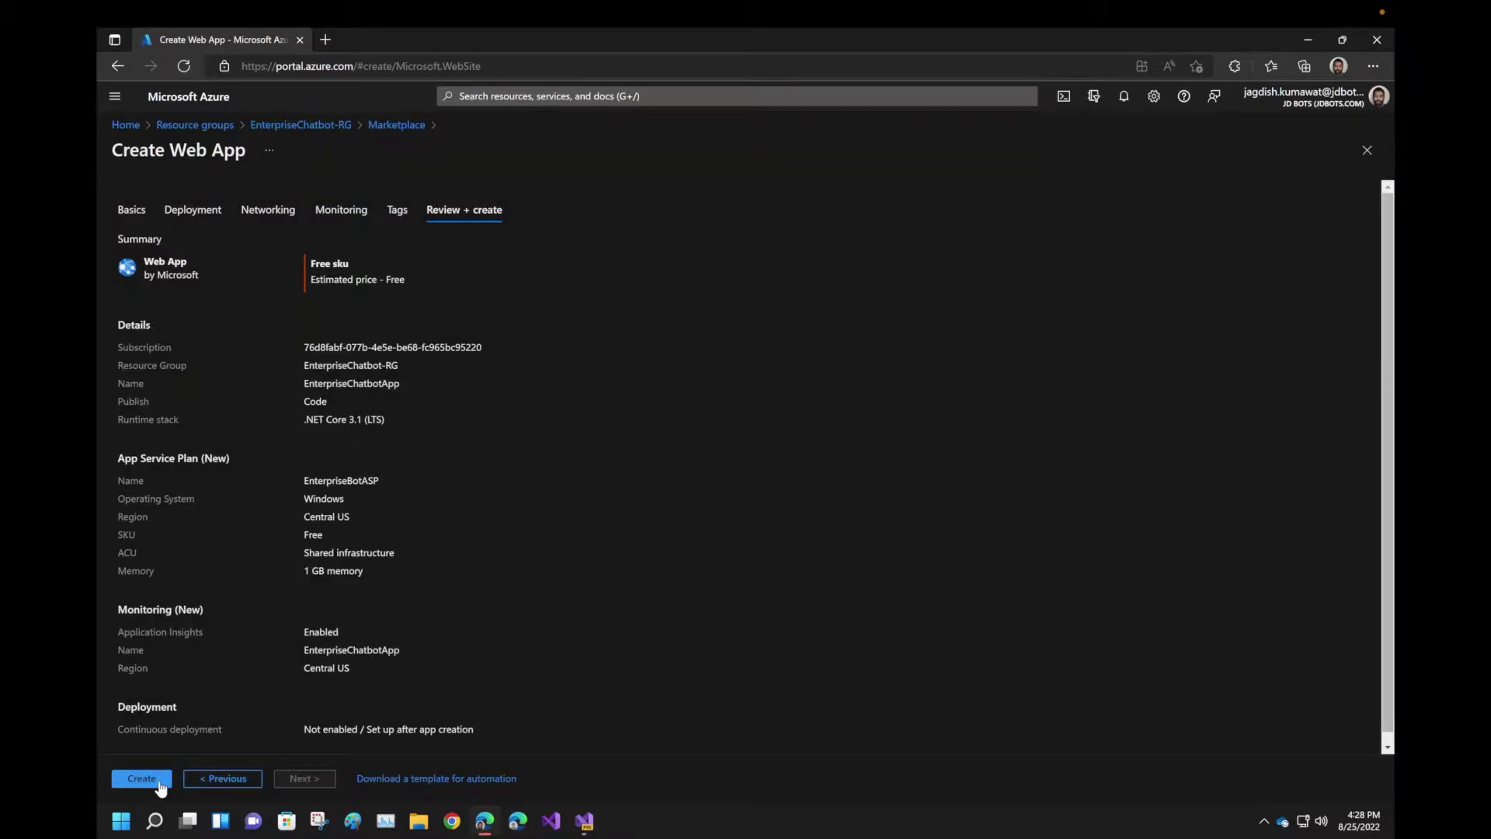
{"action": "left_click", "coordinate": [141, 778]}
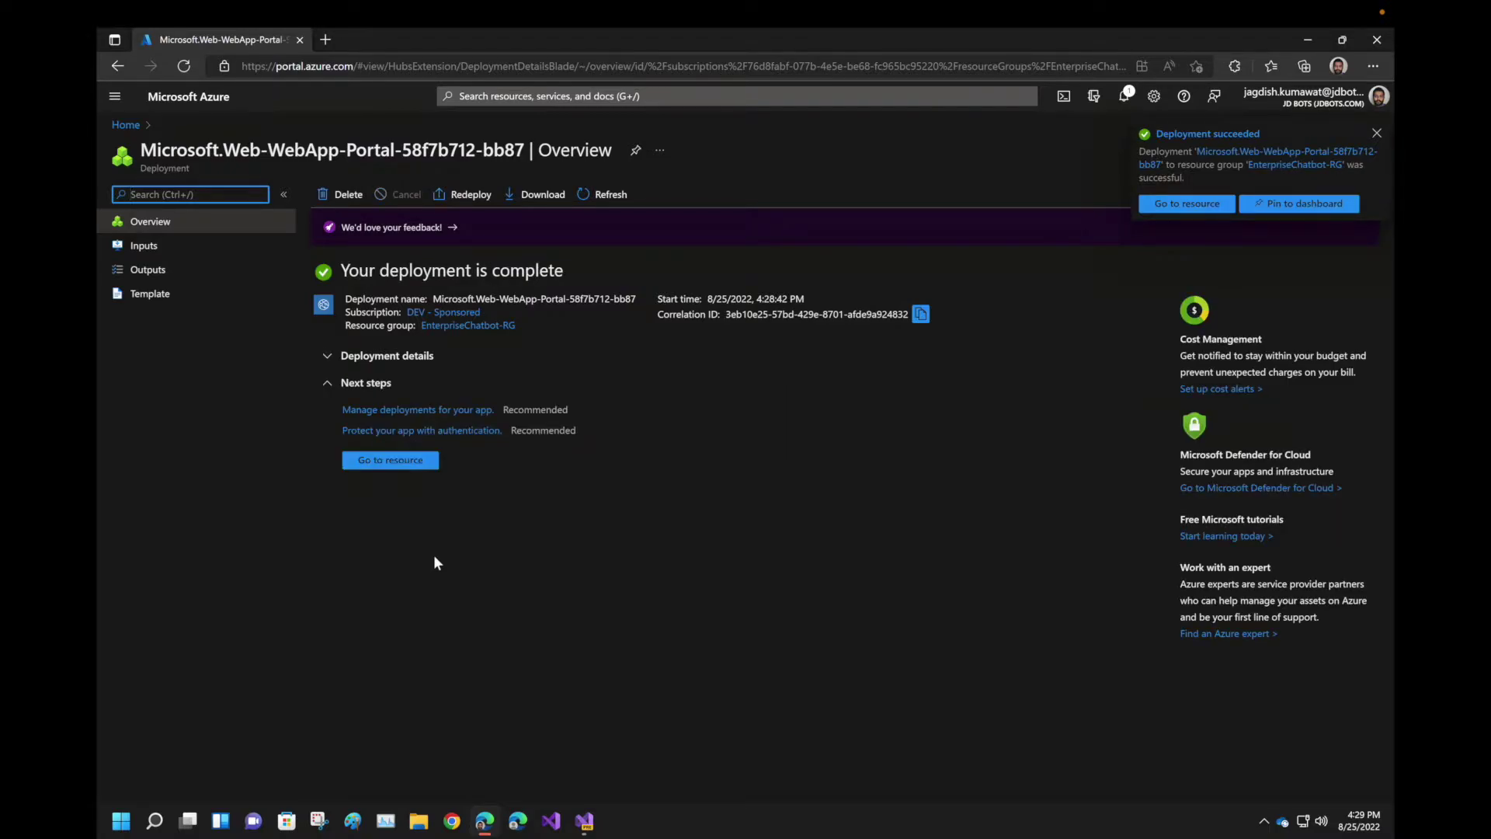
{"action": "left_click", "coordinate": [416, 455]}
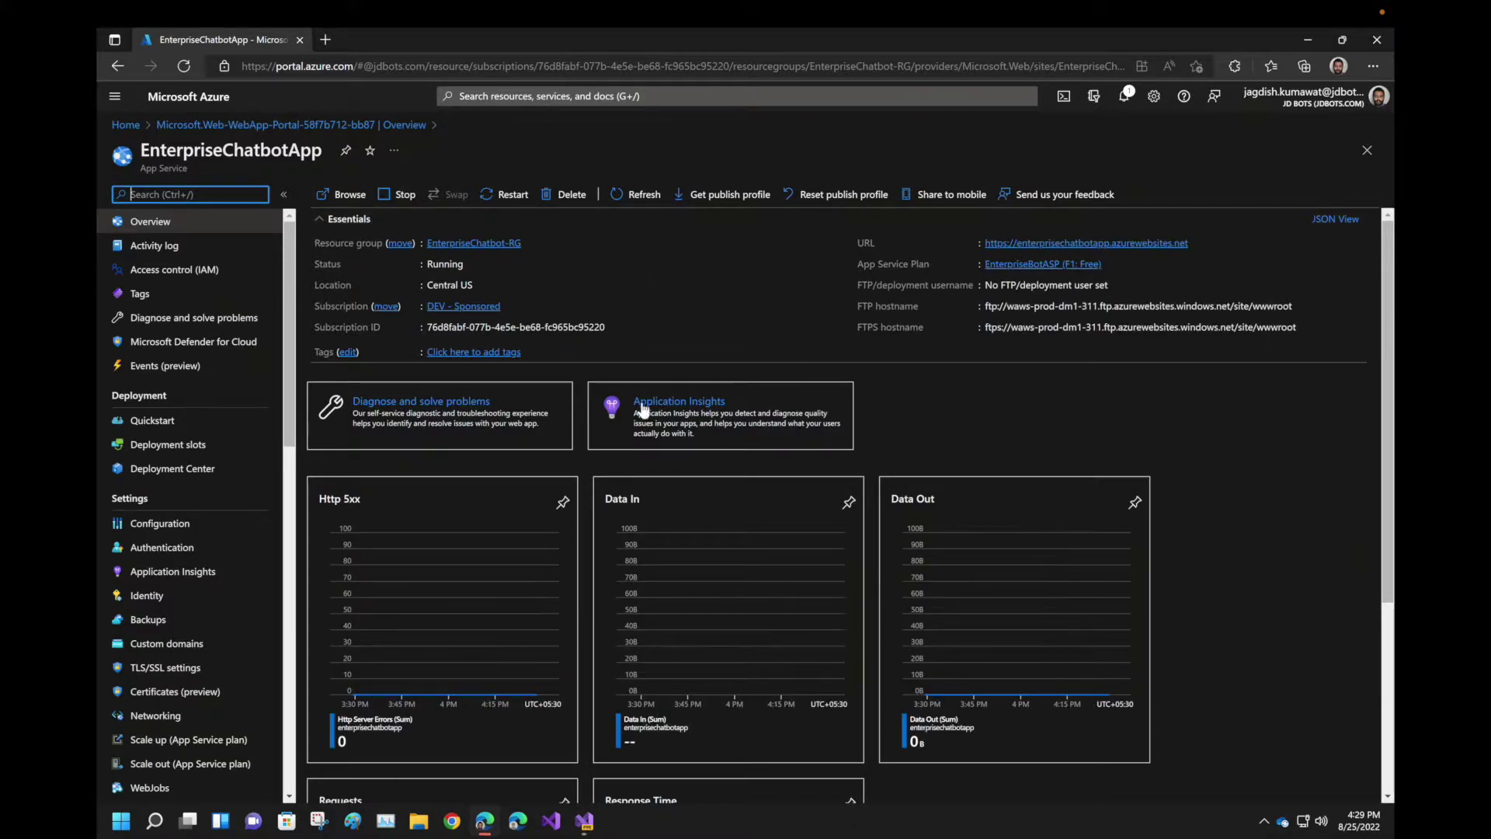
{"action": "mouse_move", "coordinate": [579, 833]}
{"action": "left_click", "coordinate": [585, 820]}
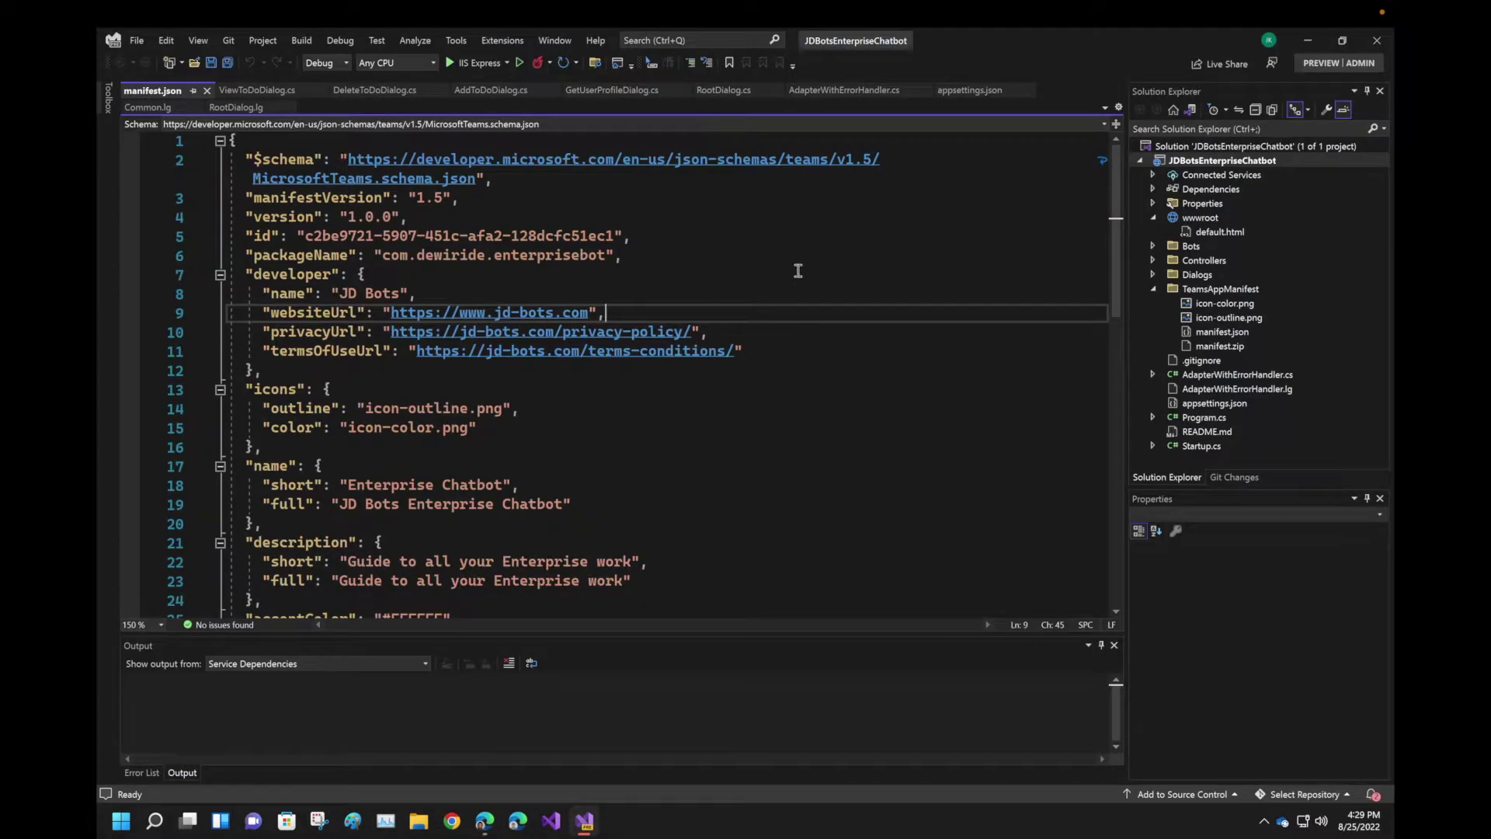
Create a publish profile targeting Azure App Service (Windows) EnterpriseChatbotApp in EnterpriseChatbot-RG
{"action": "left_click", "coordinate": [1190, 161]}
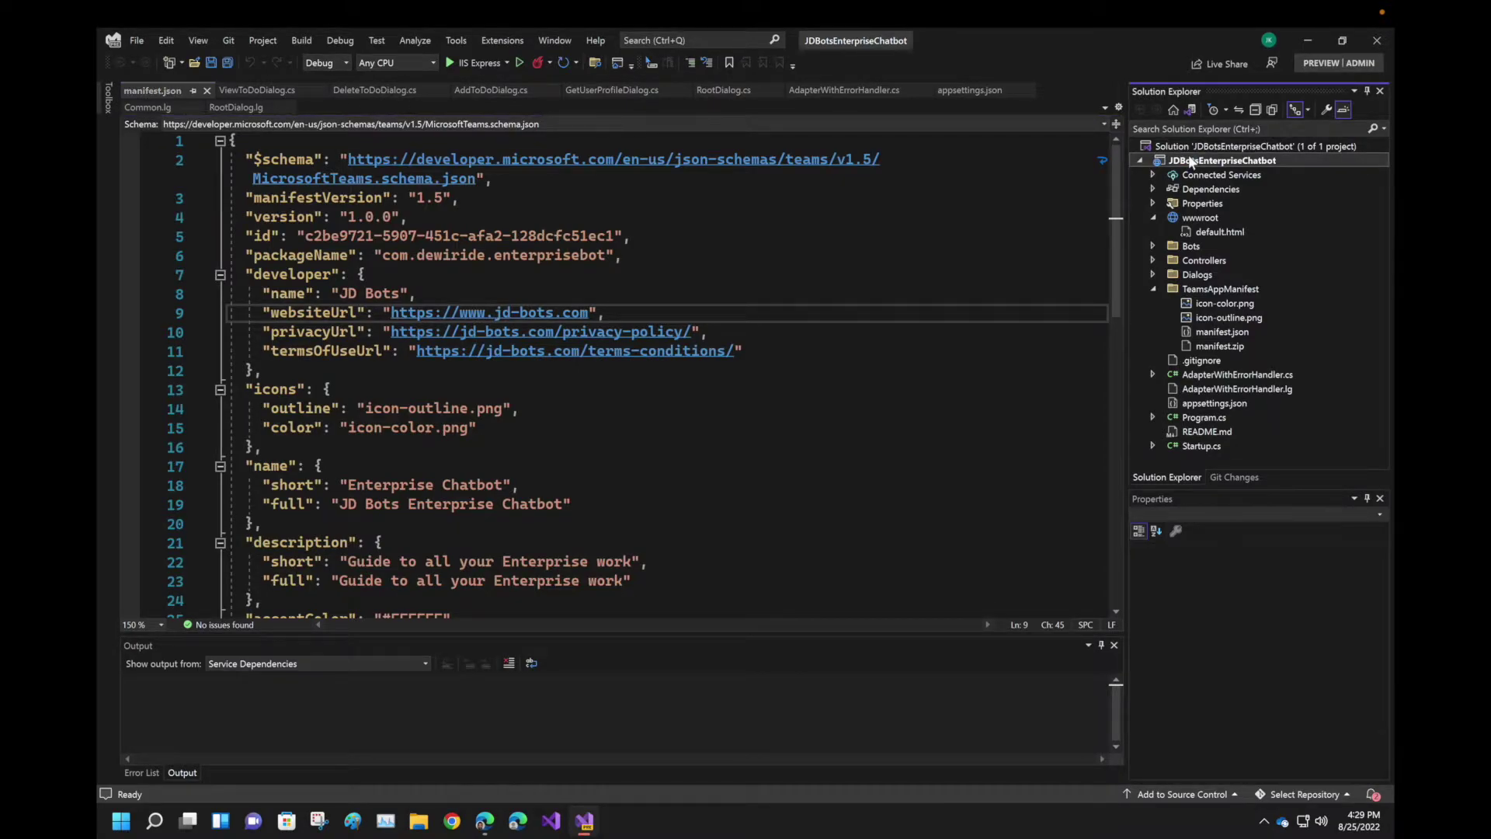
{"action": "right_click", "coordinate": [1190, 160]}
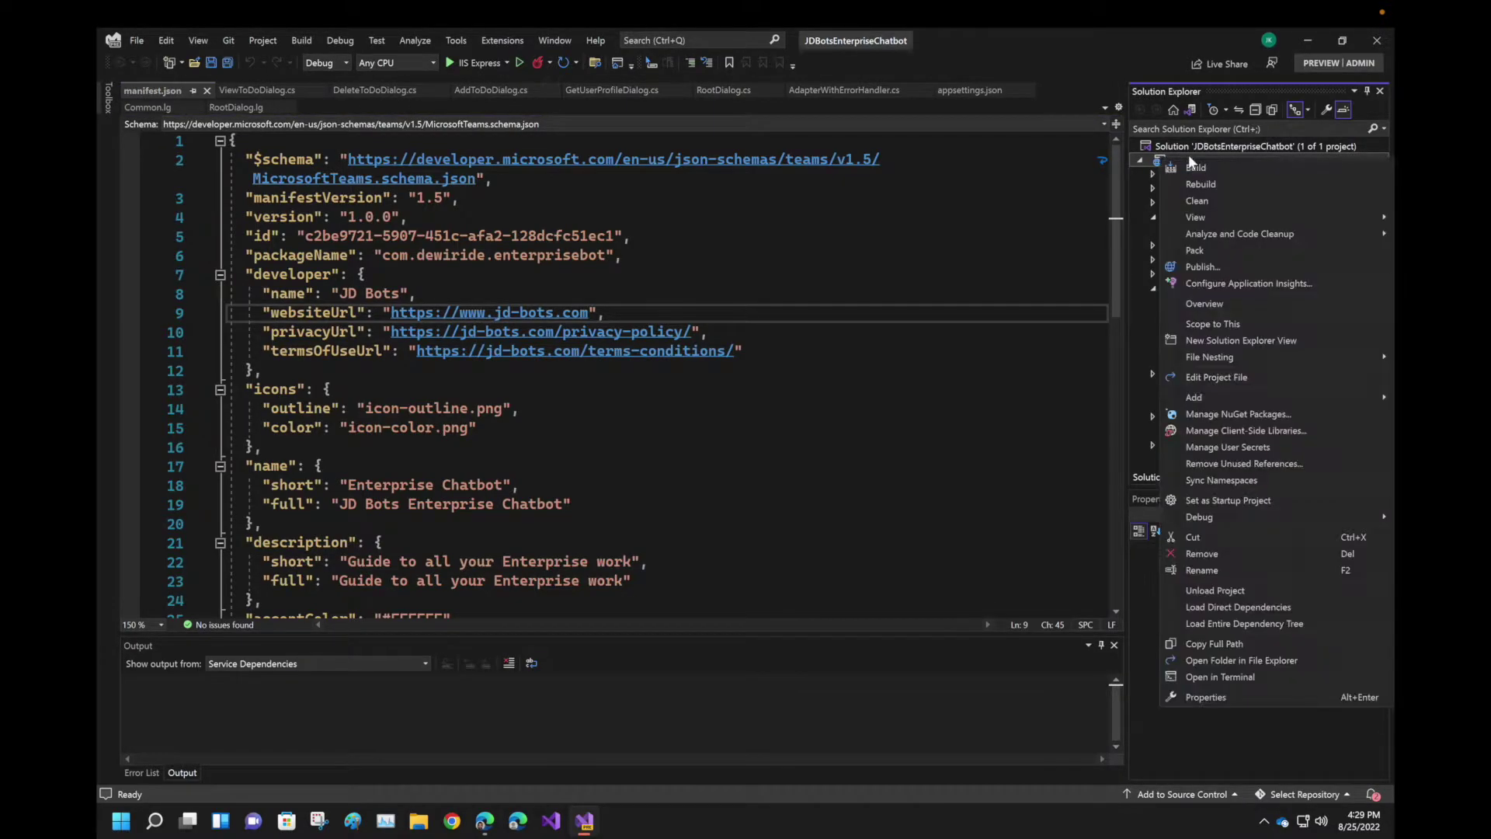
{"action": "left_click", "coordinate": [1199, 265]}
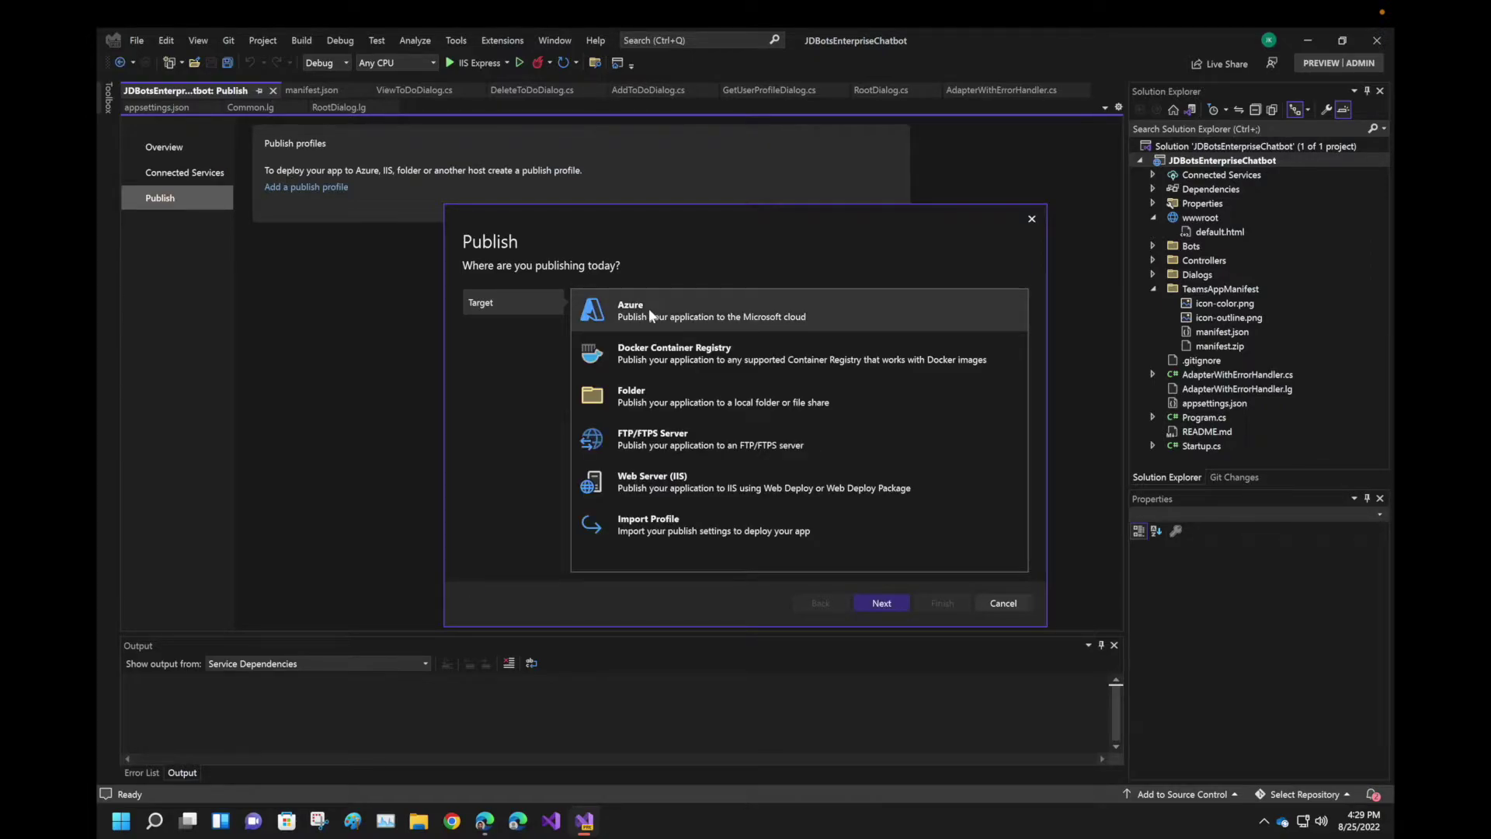
{"action": "left_click", "coordinate": [890, 596]}
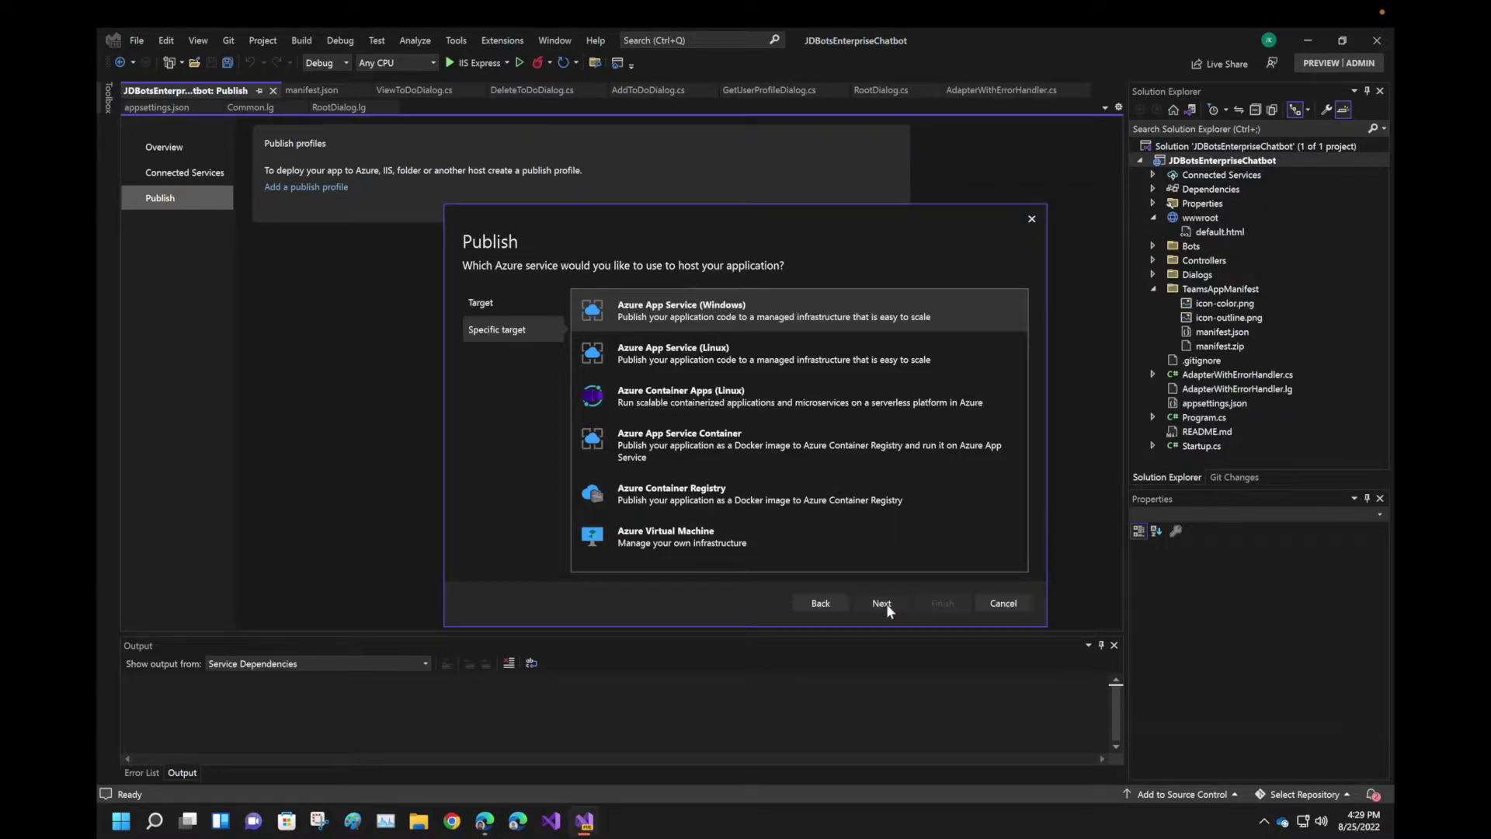
{"action": "left_click", "coordinate": [882, 603]}
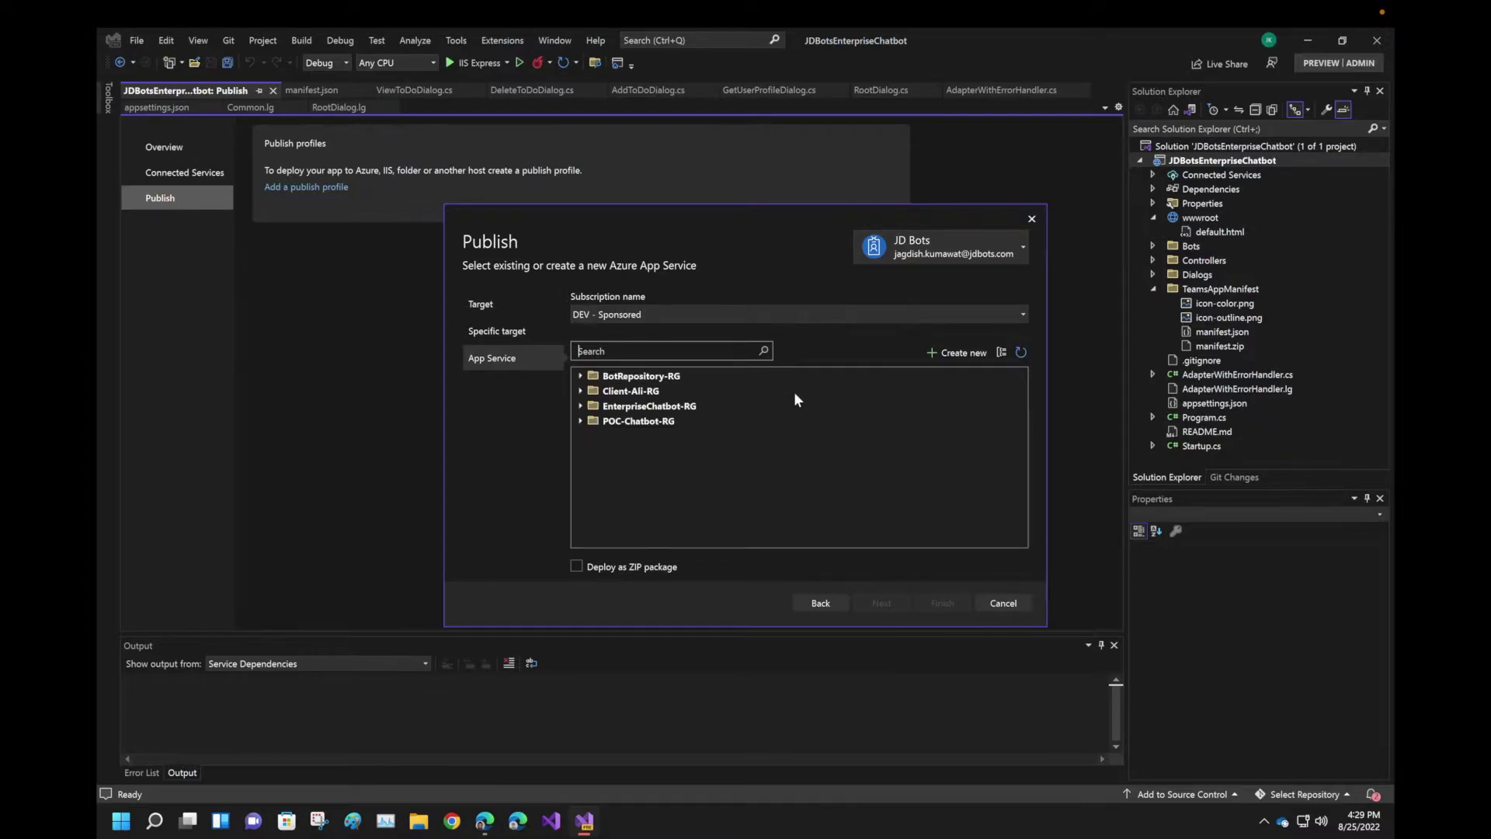
{"action": "left_click", "coordinate": [580, 405]}
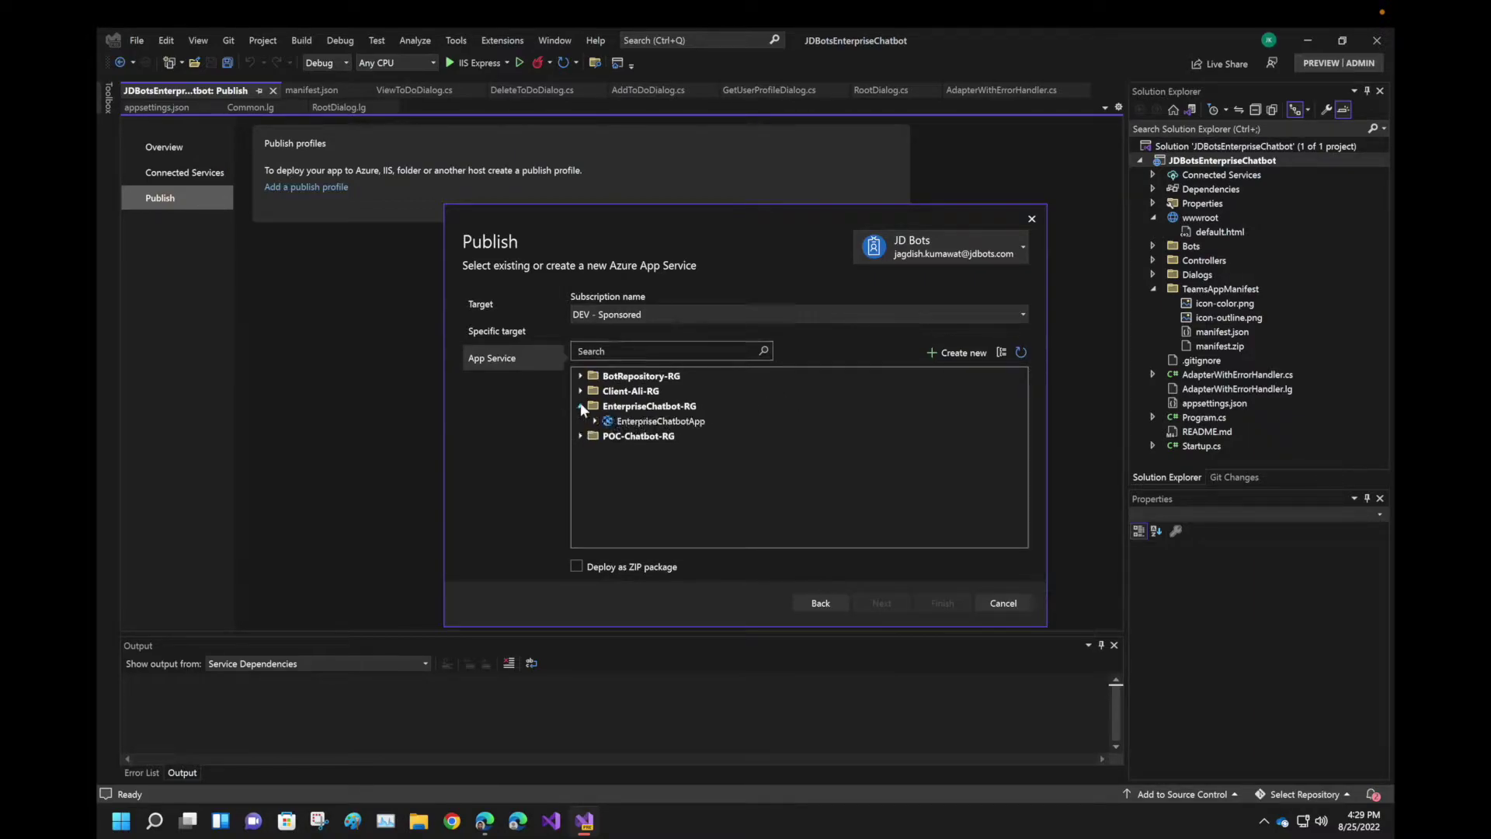
{"action": "left_click", "coordinate": [660, 421]}
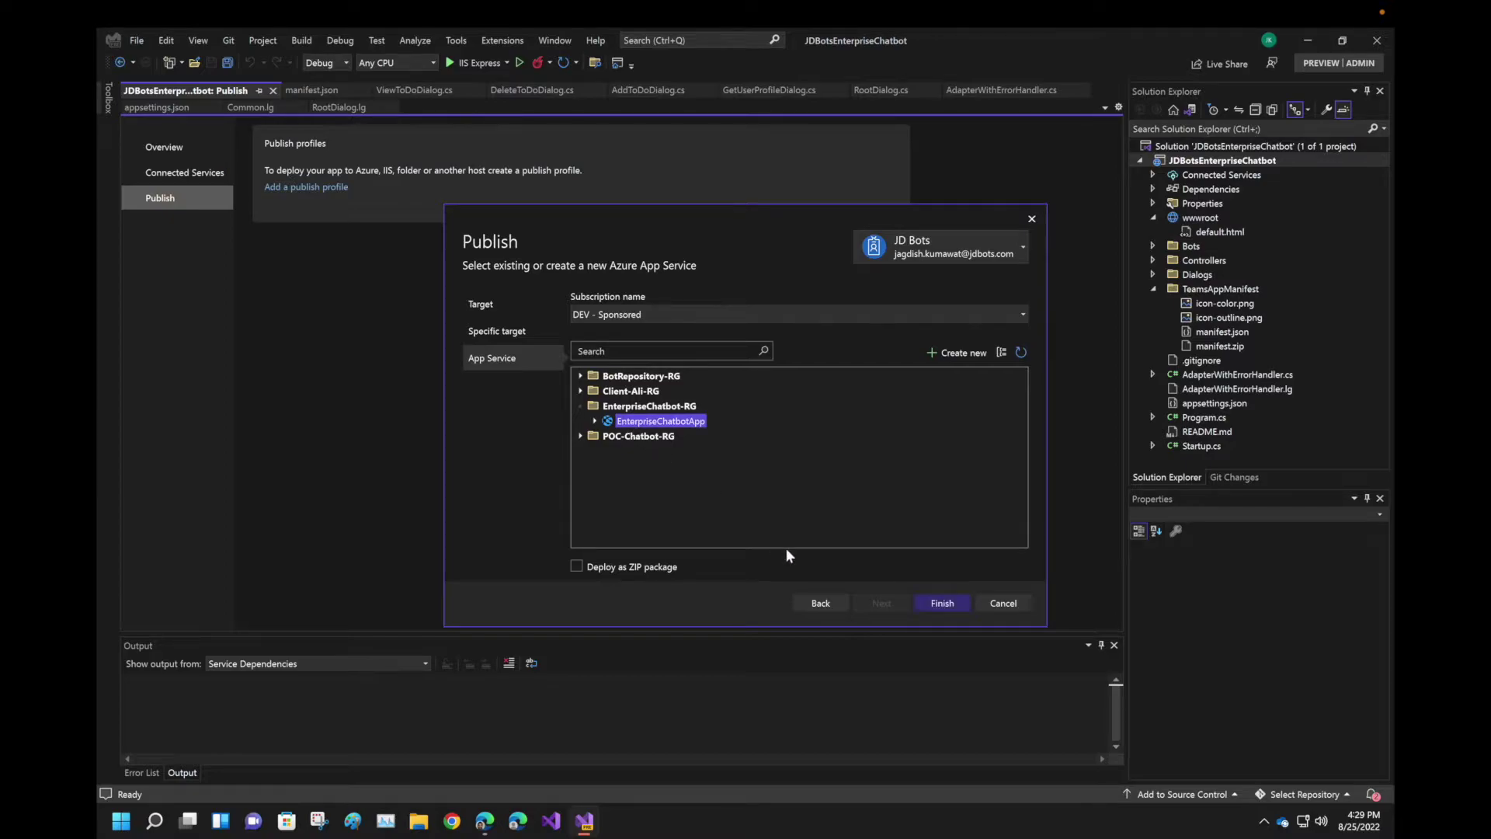
{"action": "left_click", "coordinate": [927, 601]}
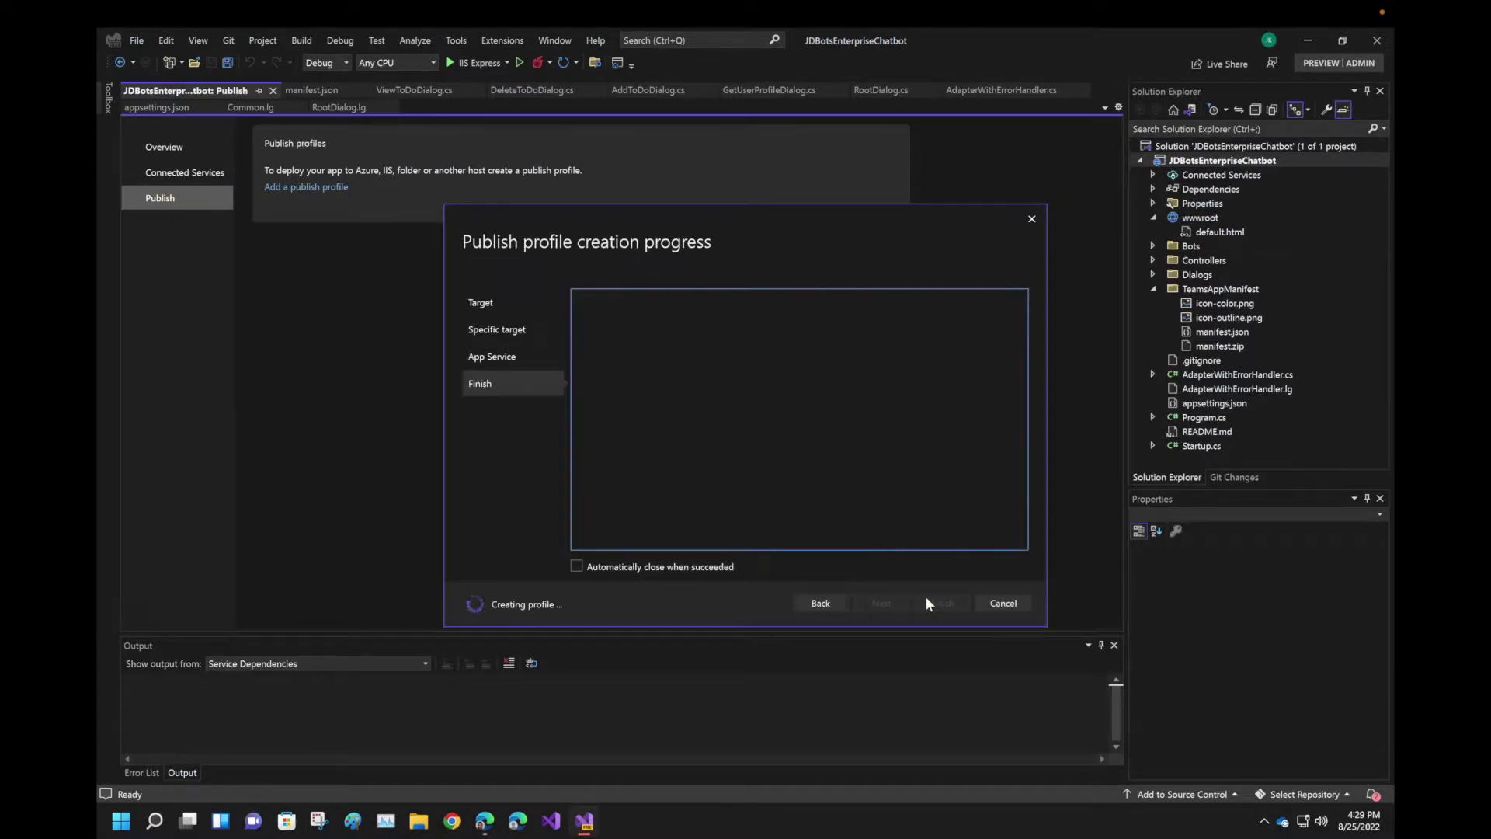
{"action": "left_click", "coordinate": [927, 601]}
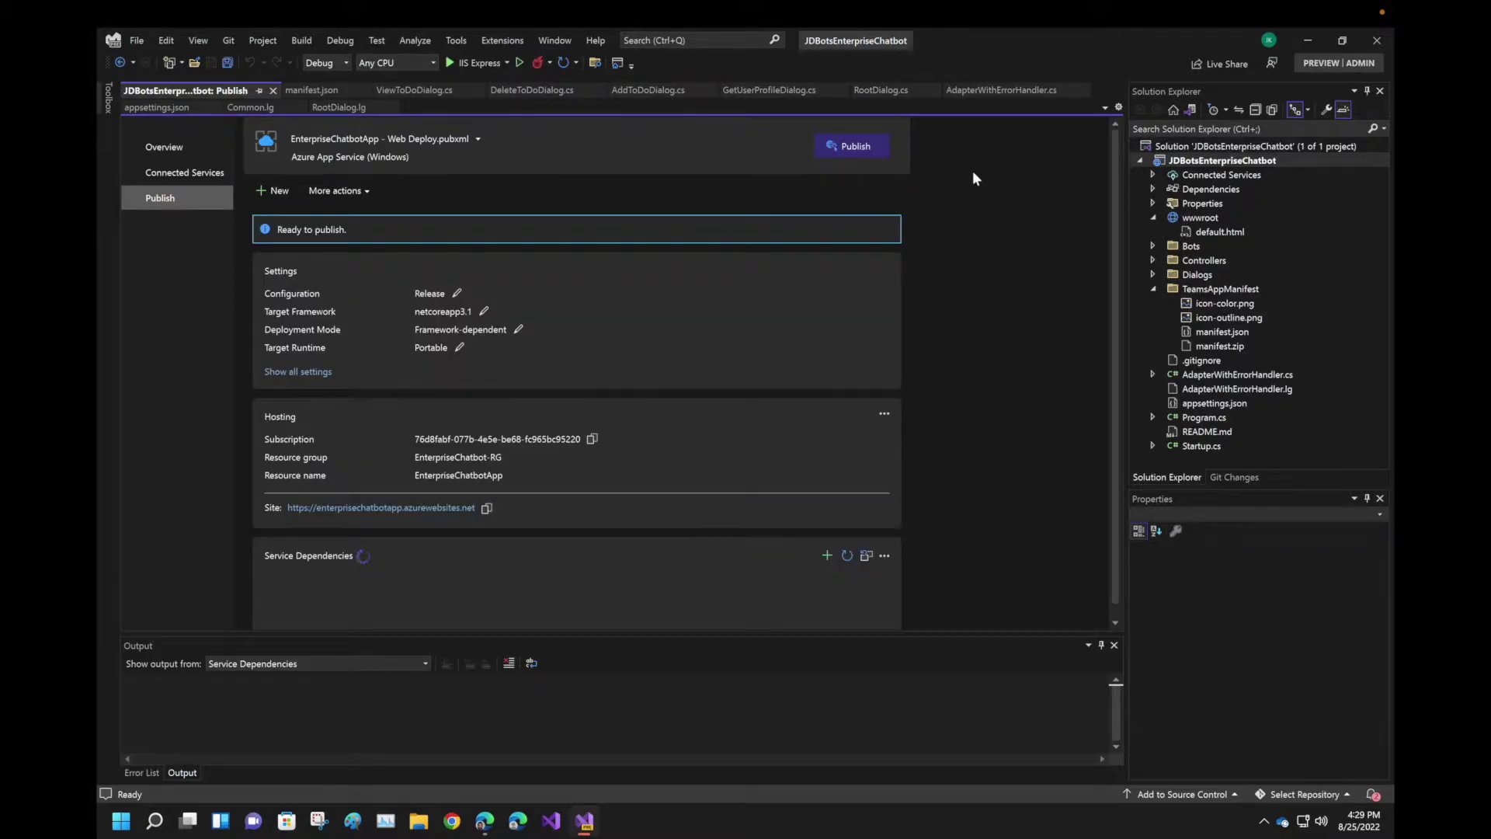
Publish the bot to EnterpriseChatbotApp and confirm the 'Your bot is ready!' page
{"action": "left_click", "coordinate": [837, 144]}
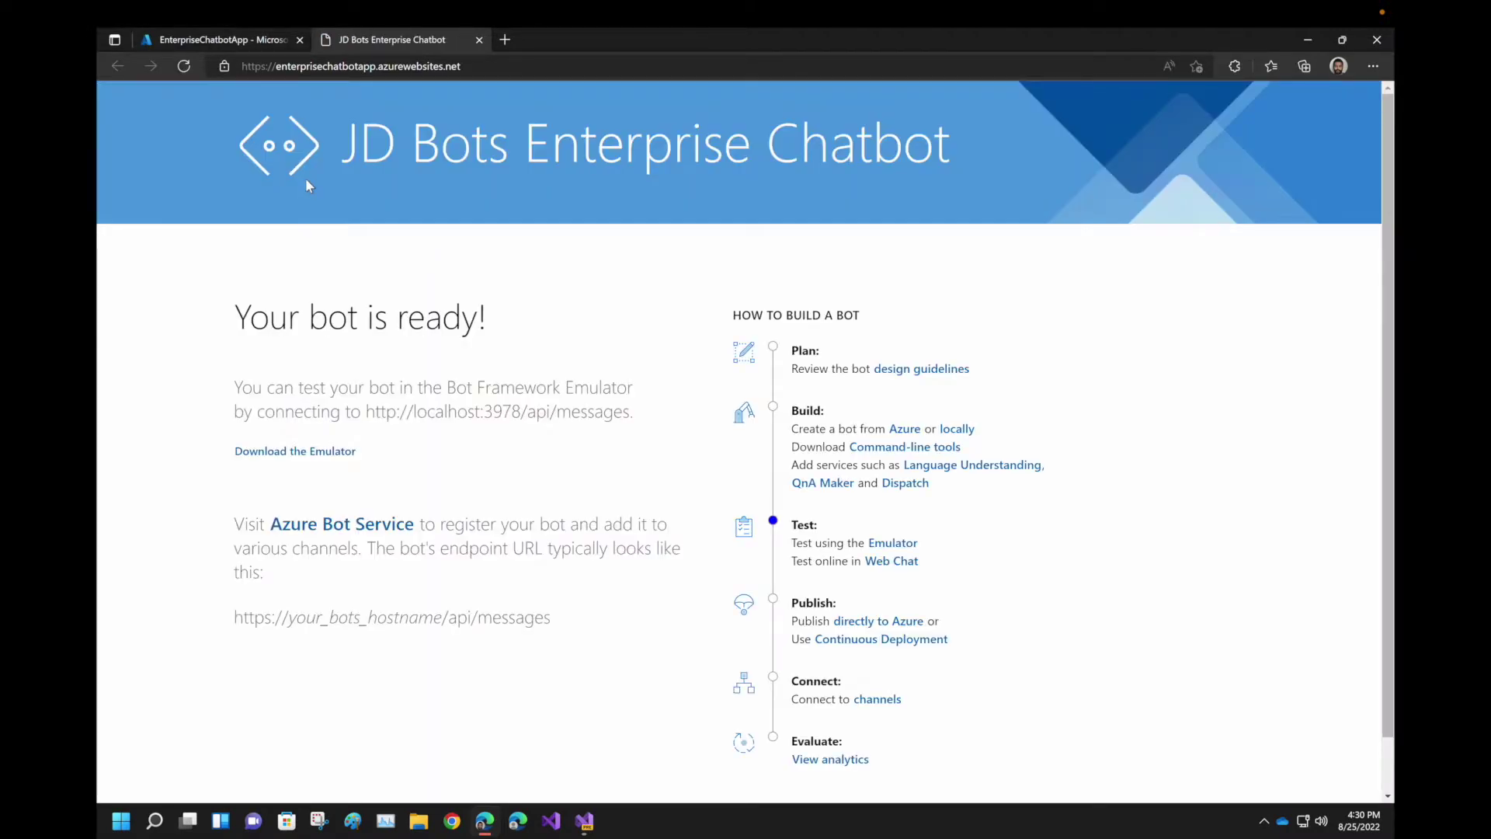
{"action": "left_click", "coordinate": [270, 46]}
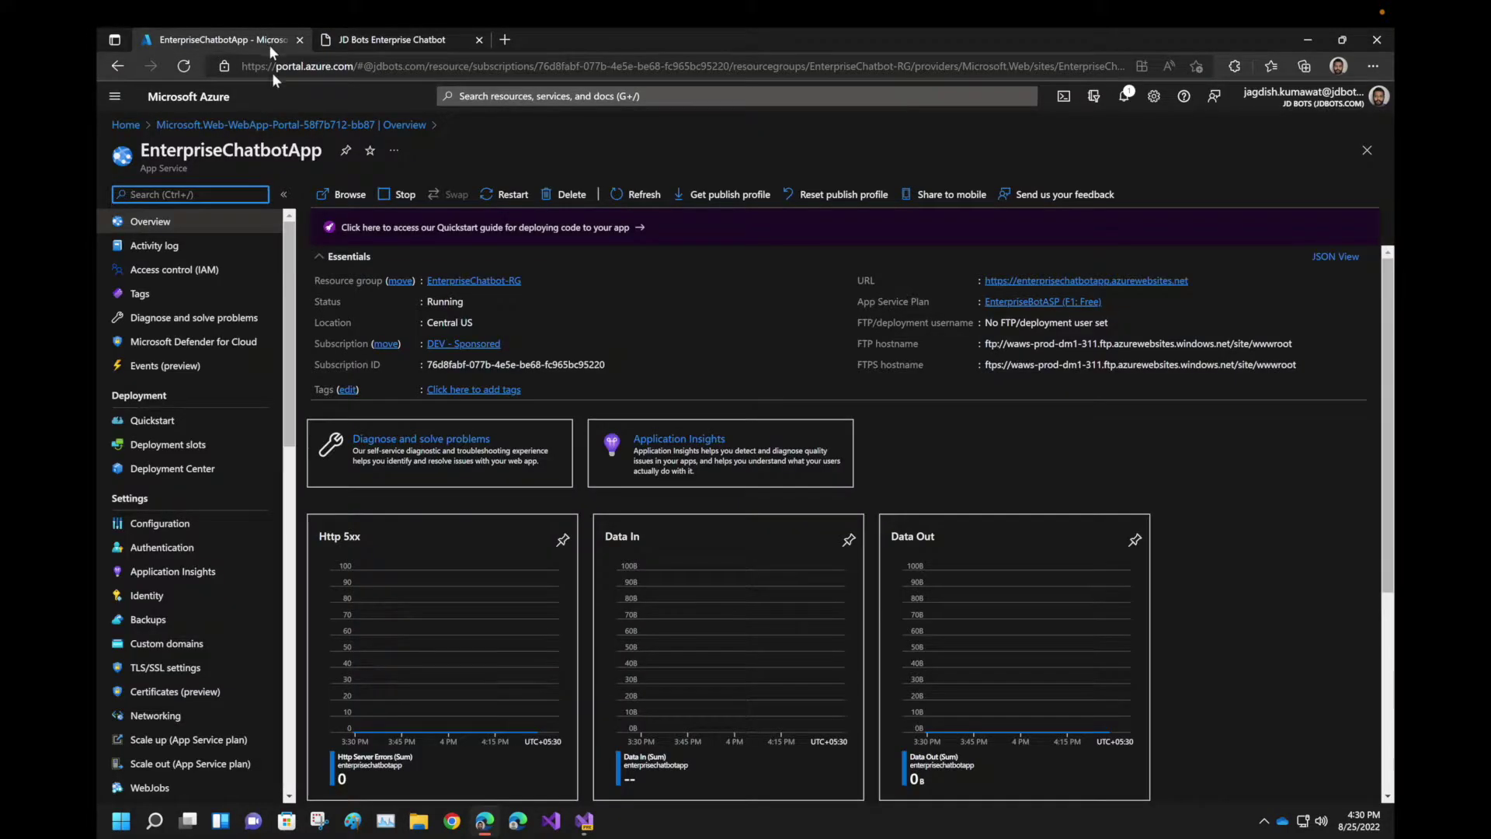
{"action": "left_click", "coordinate": [580, 822]}
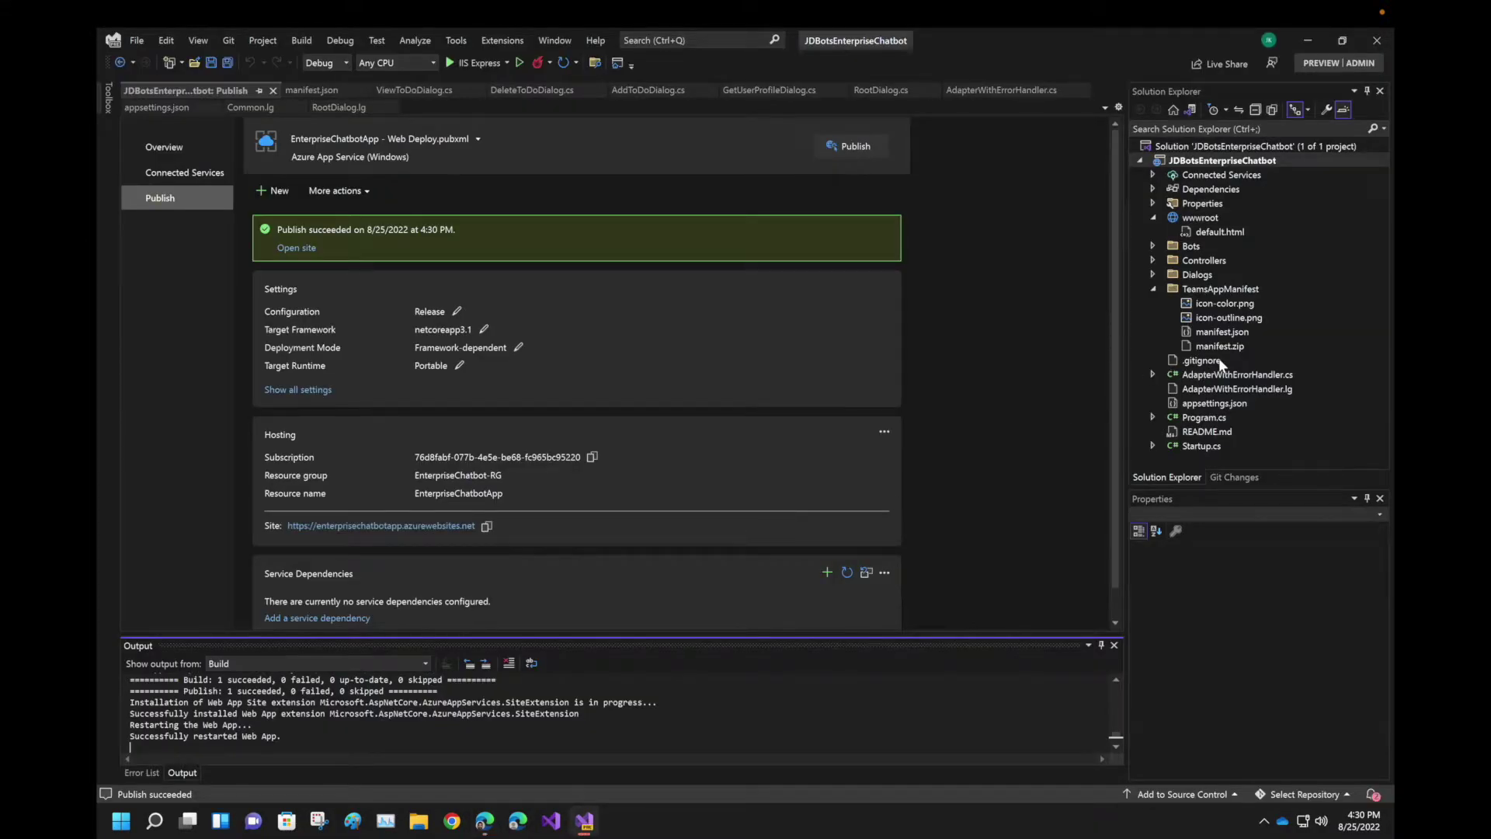
Clear the MicrosoftAppPassword value in appsettings.json, then return to the Azure portal
{"action": "double_click", "coordinate": [1215, 403]}
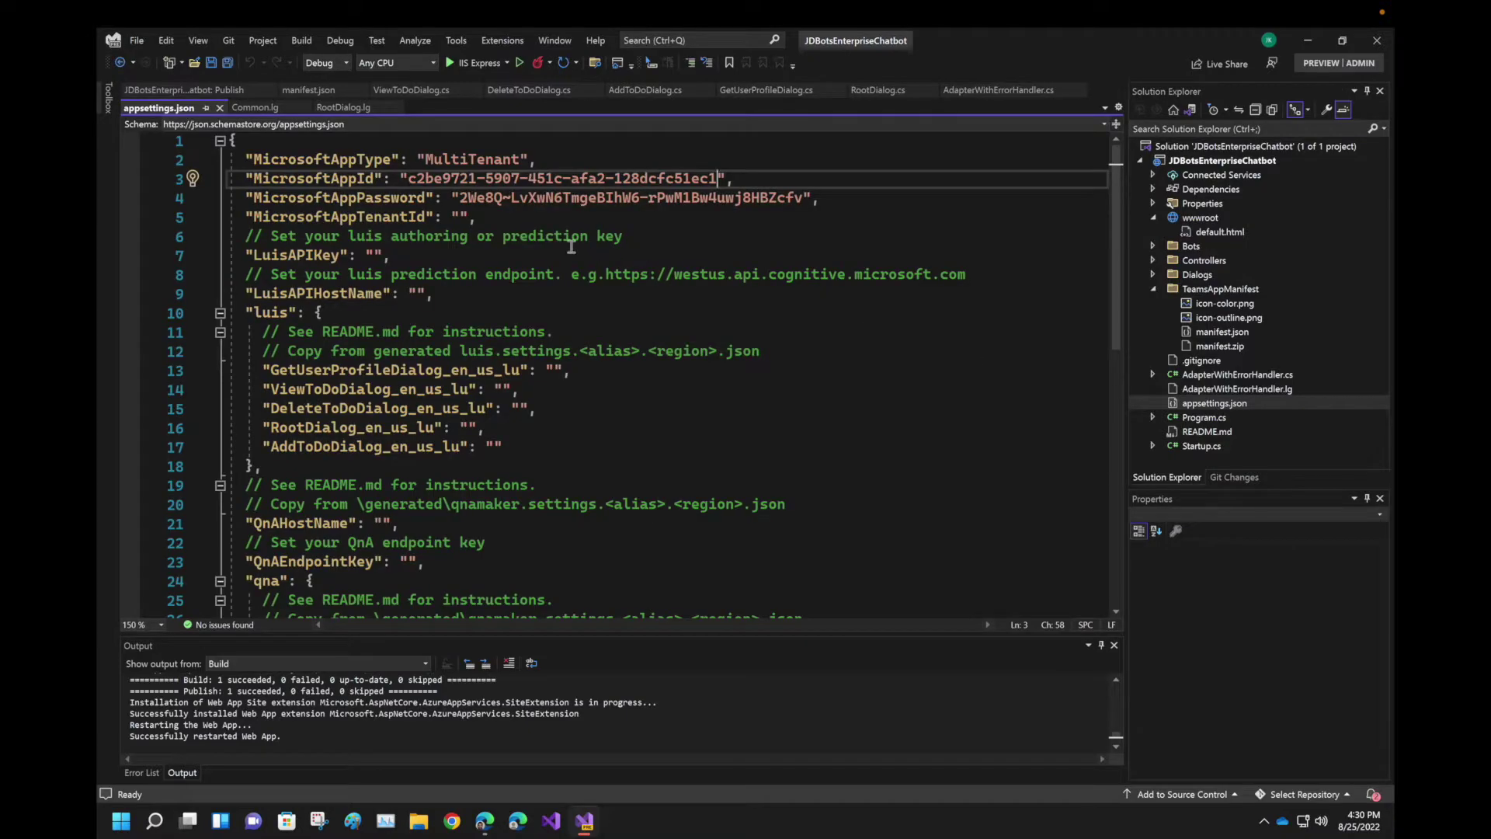
{"action": "left_click_drag", "start_coordinate": [459, 197], "coordinate": [486, 197]}
{"action": "left_click_drag", "start_coordinate": [746, 180], "coordinate": [801, 199]}
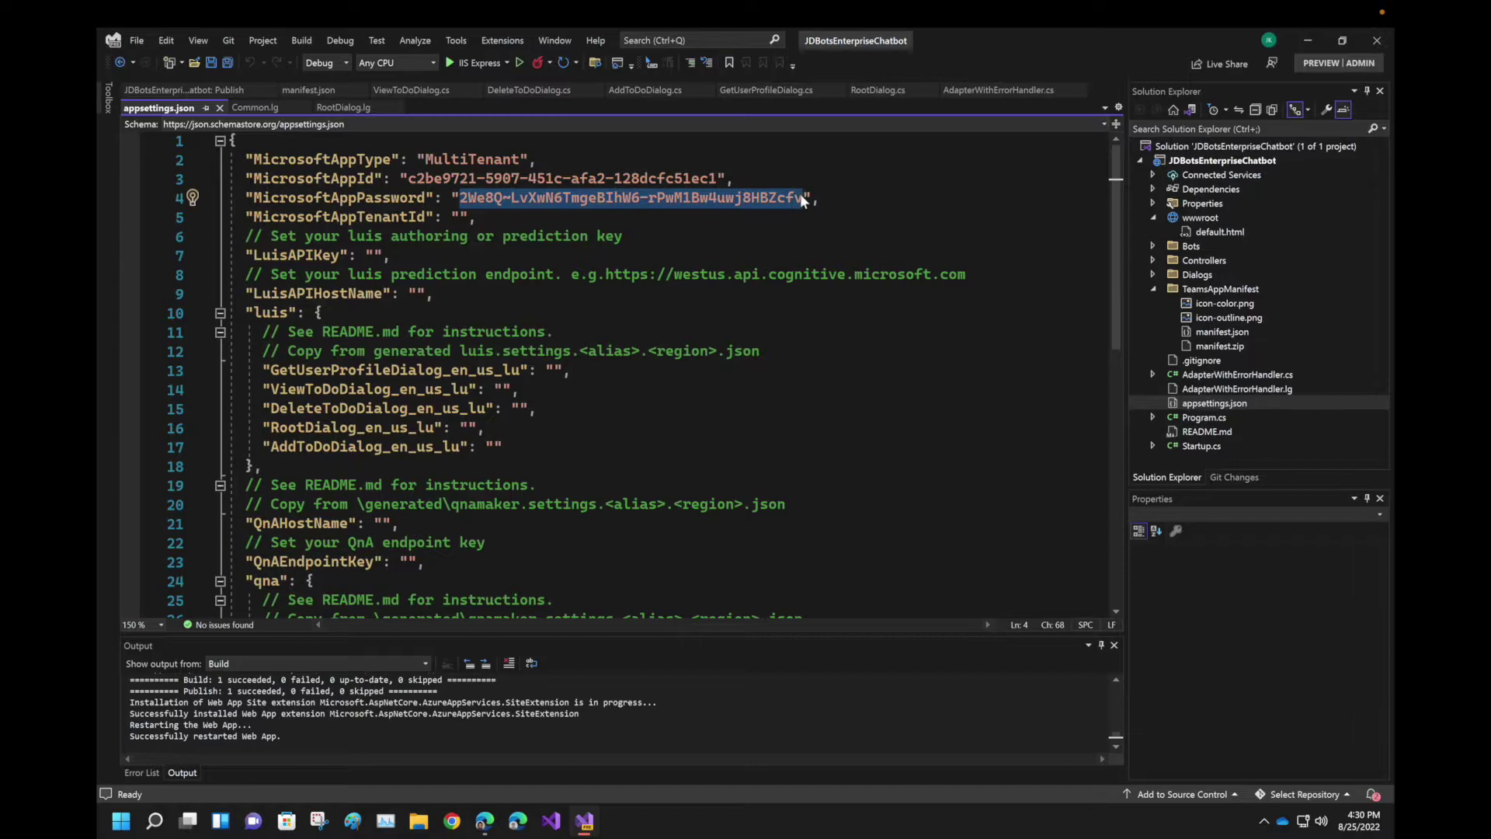
{"action": "key", "text": "Delete"}
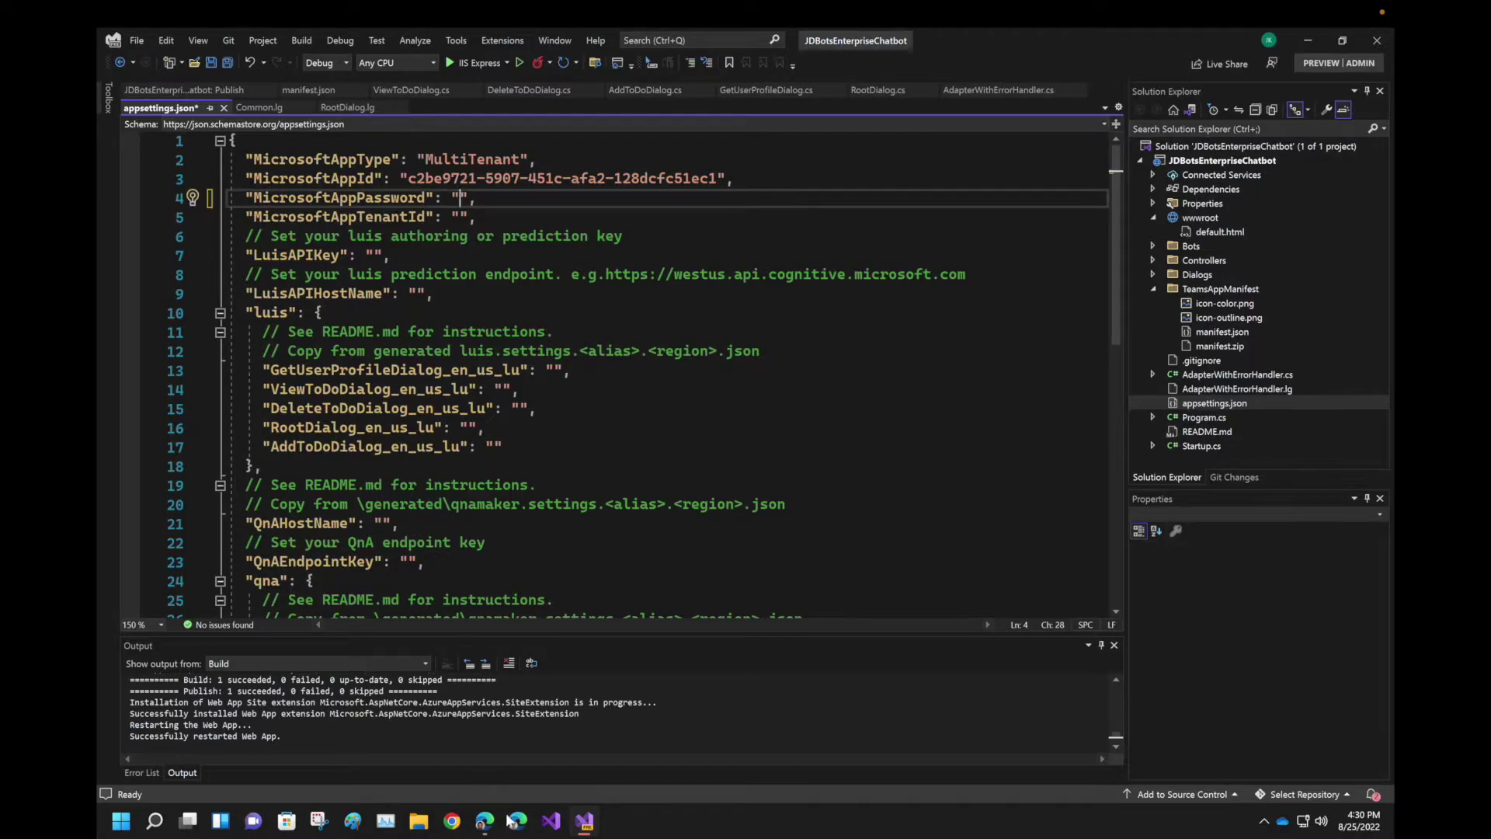
{"action": "left_click", "coordinate": [485, 821]}
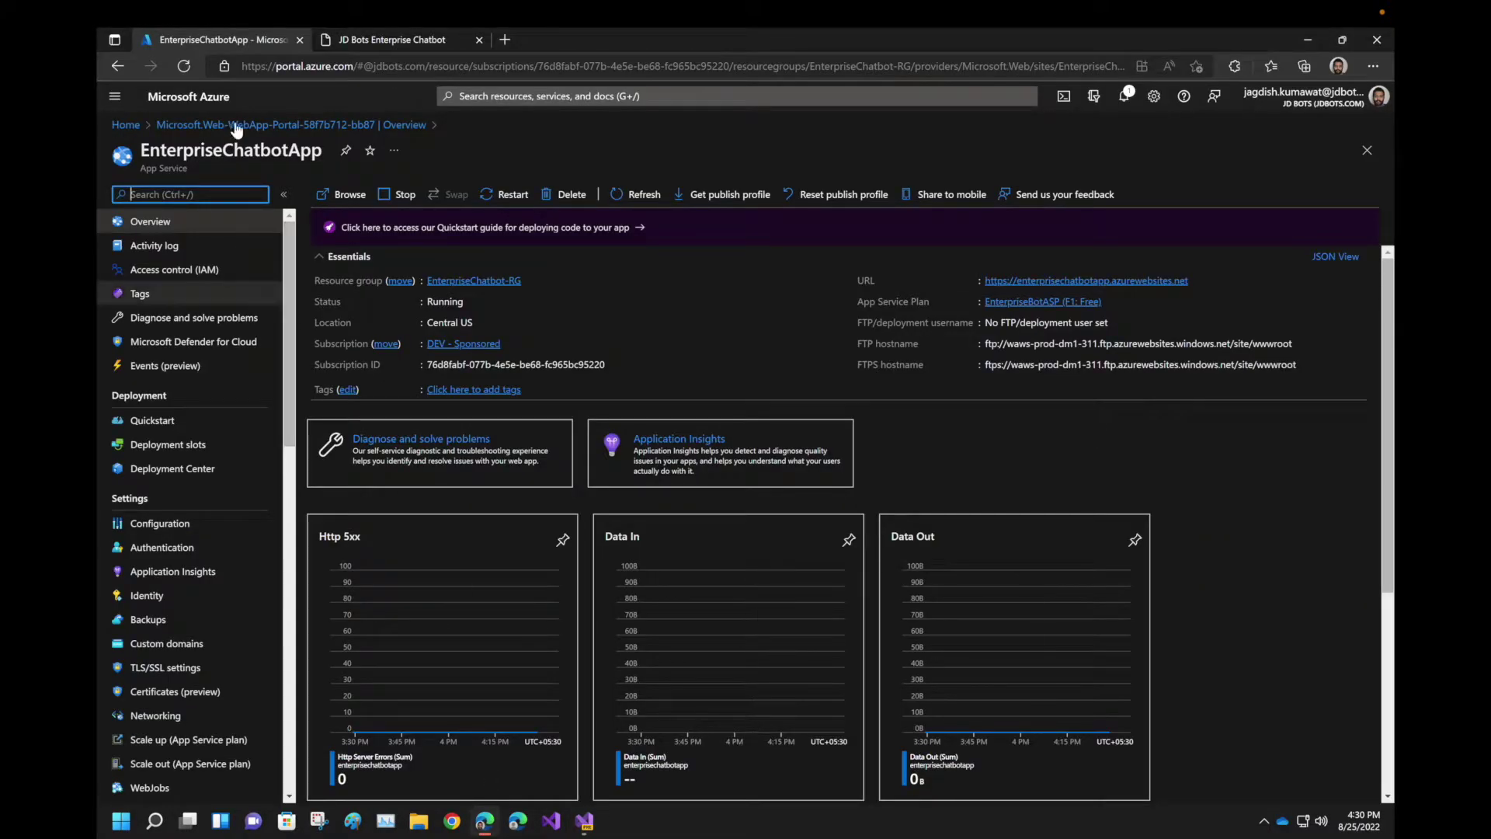
Navigate via EnterpriseChatbot-RG and the JDBotsEnterpriseChatbot bot's Configuration to its App ID registration
{"action": "left_click", "coordinate": [349, 124]}
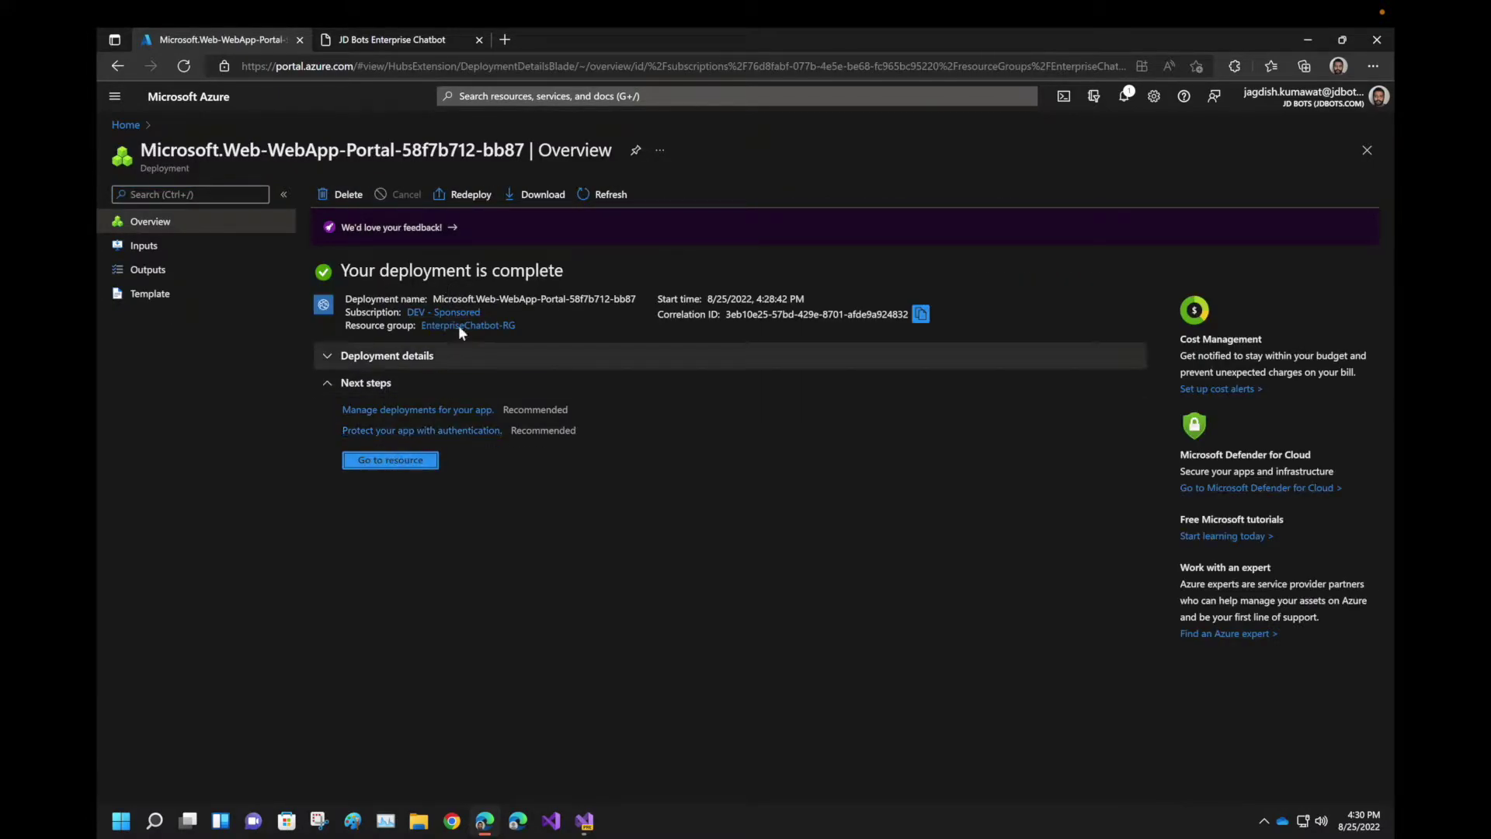
{"action": "left_click", "coordinate": [461, 326]}
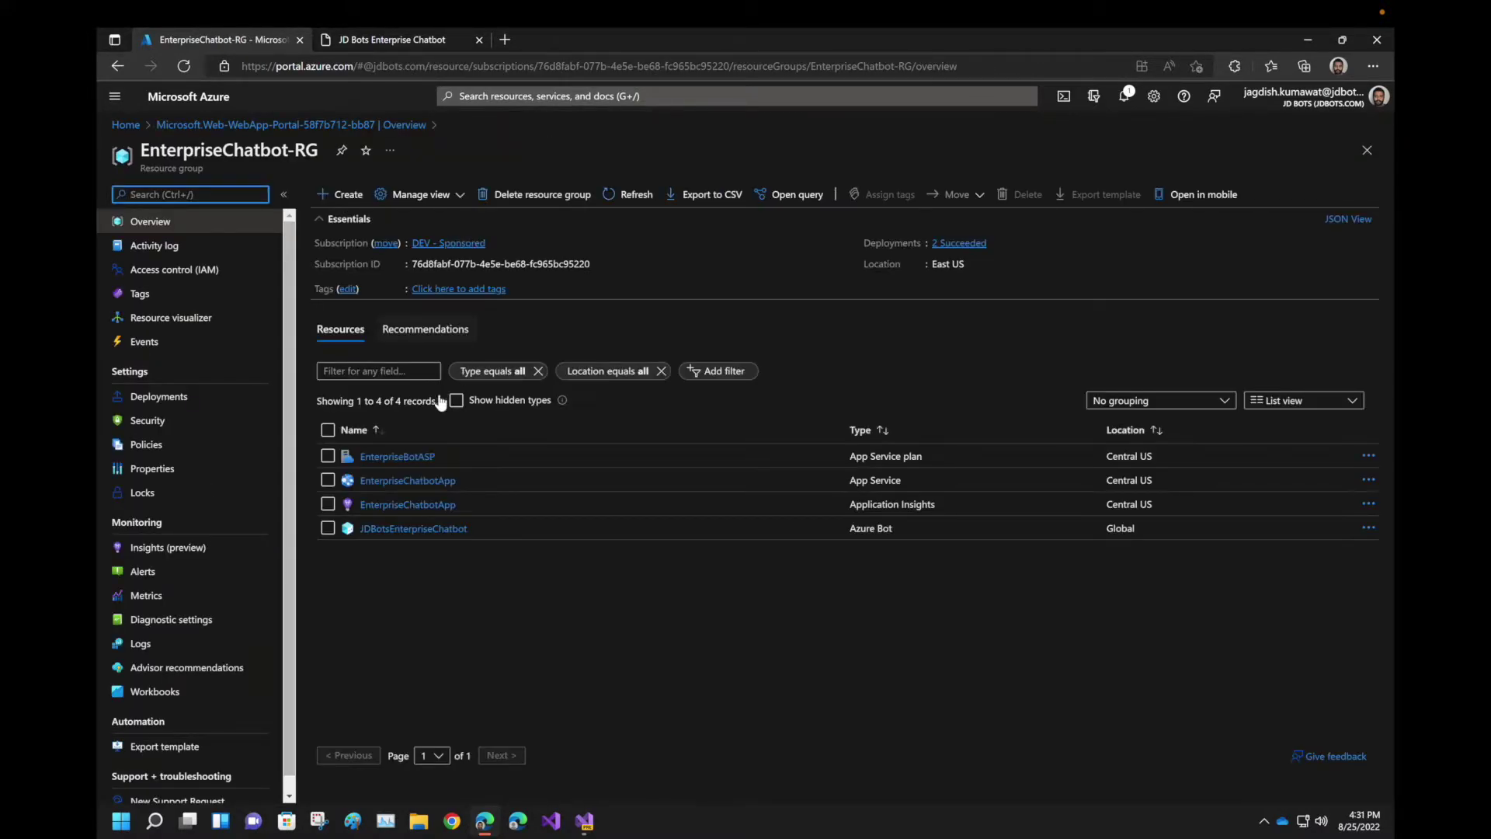
{"action": "left_click", "coordinate": [416, 526]}
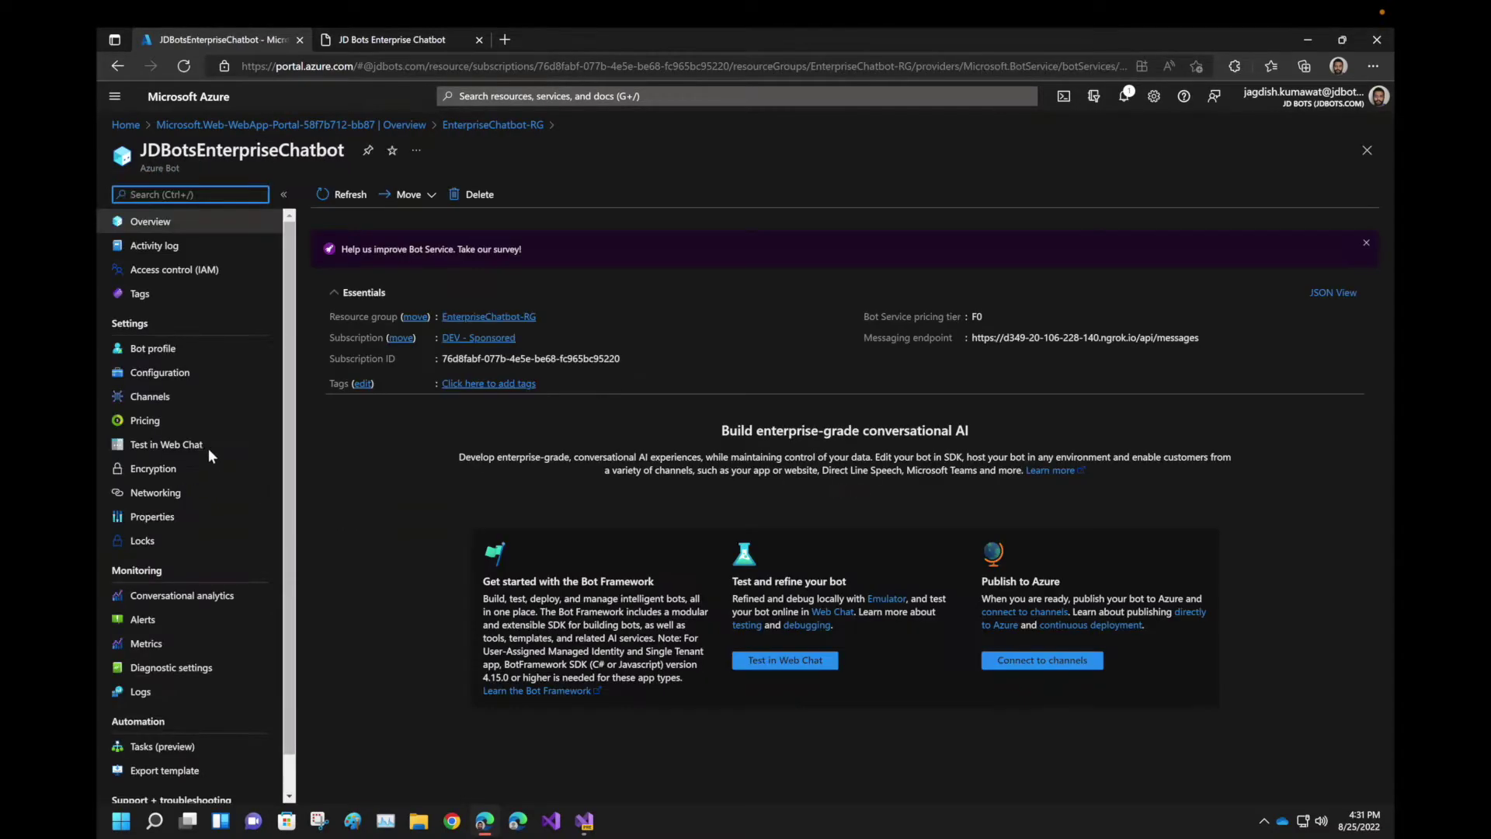
{"action": "left_click", "coordinate": [175, 376]}
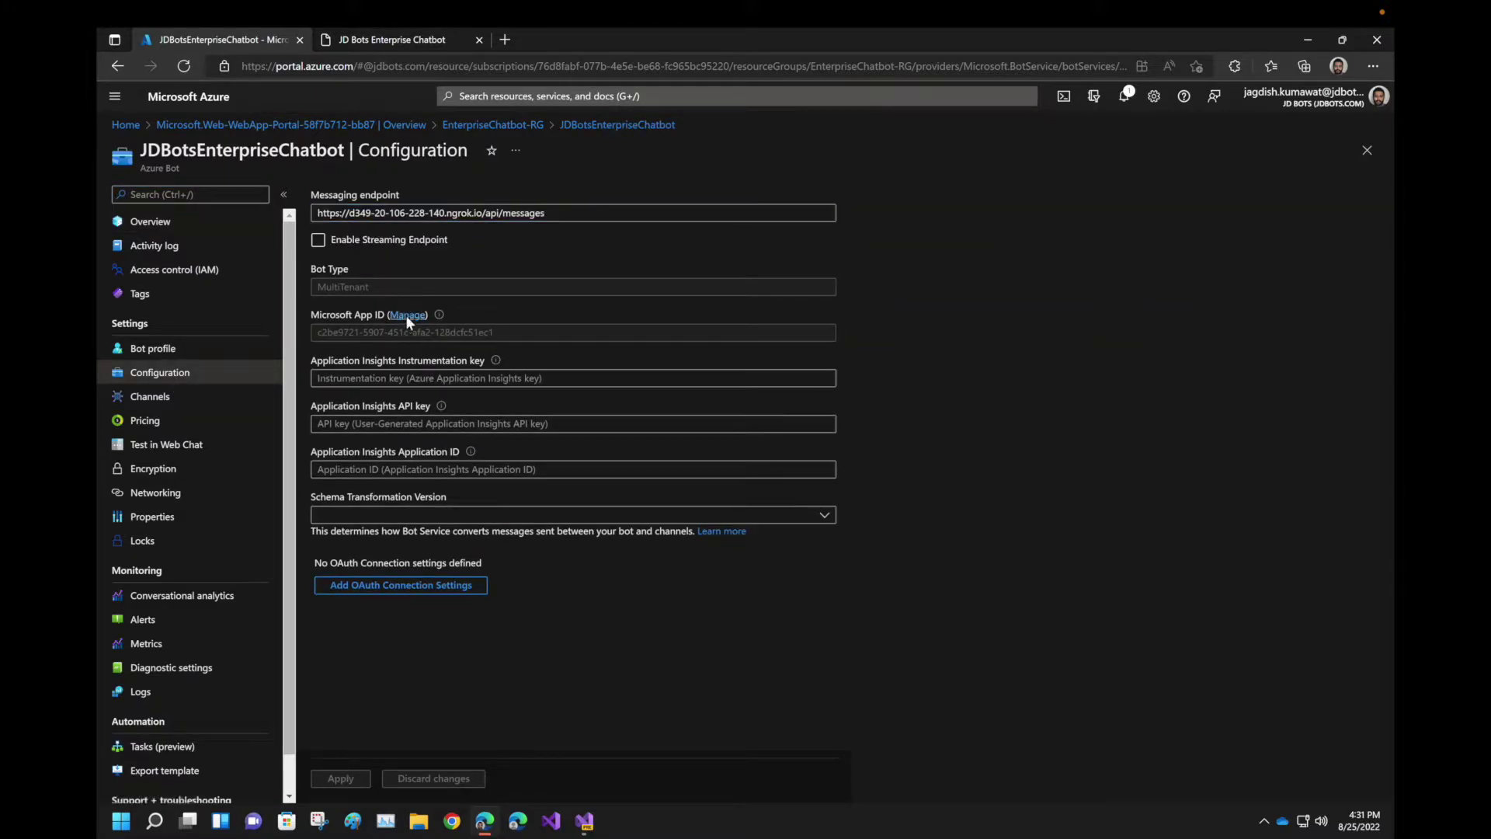
{"action": "left_click", "coordinate": [407, 315]}
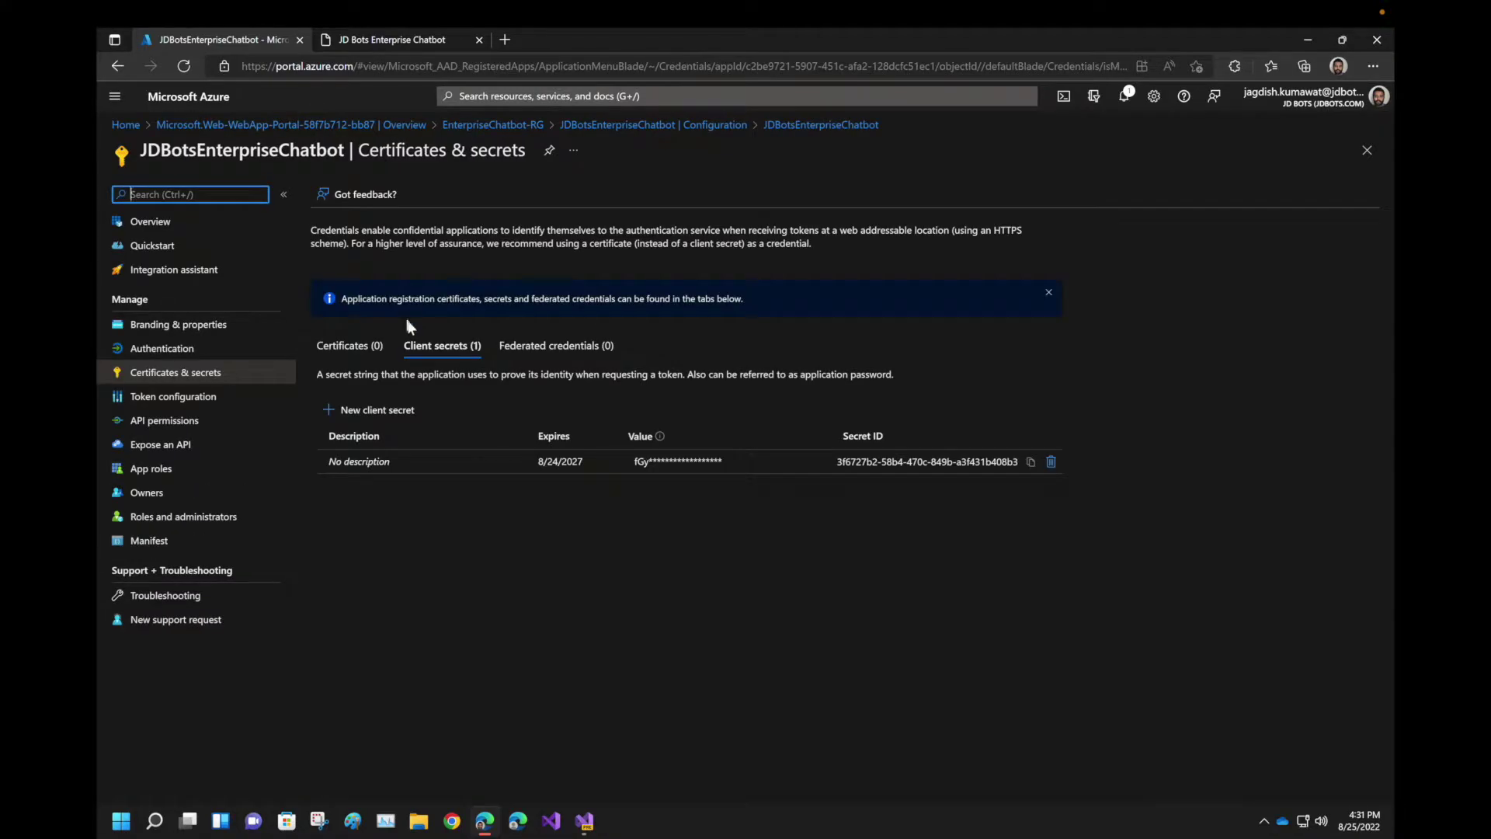
Add a 24-month client secret named 'Deployed' and copy its value
{"action": "left_click", "coordinate": [360, 411]}
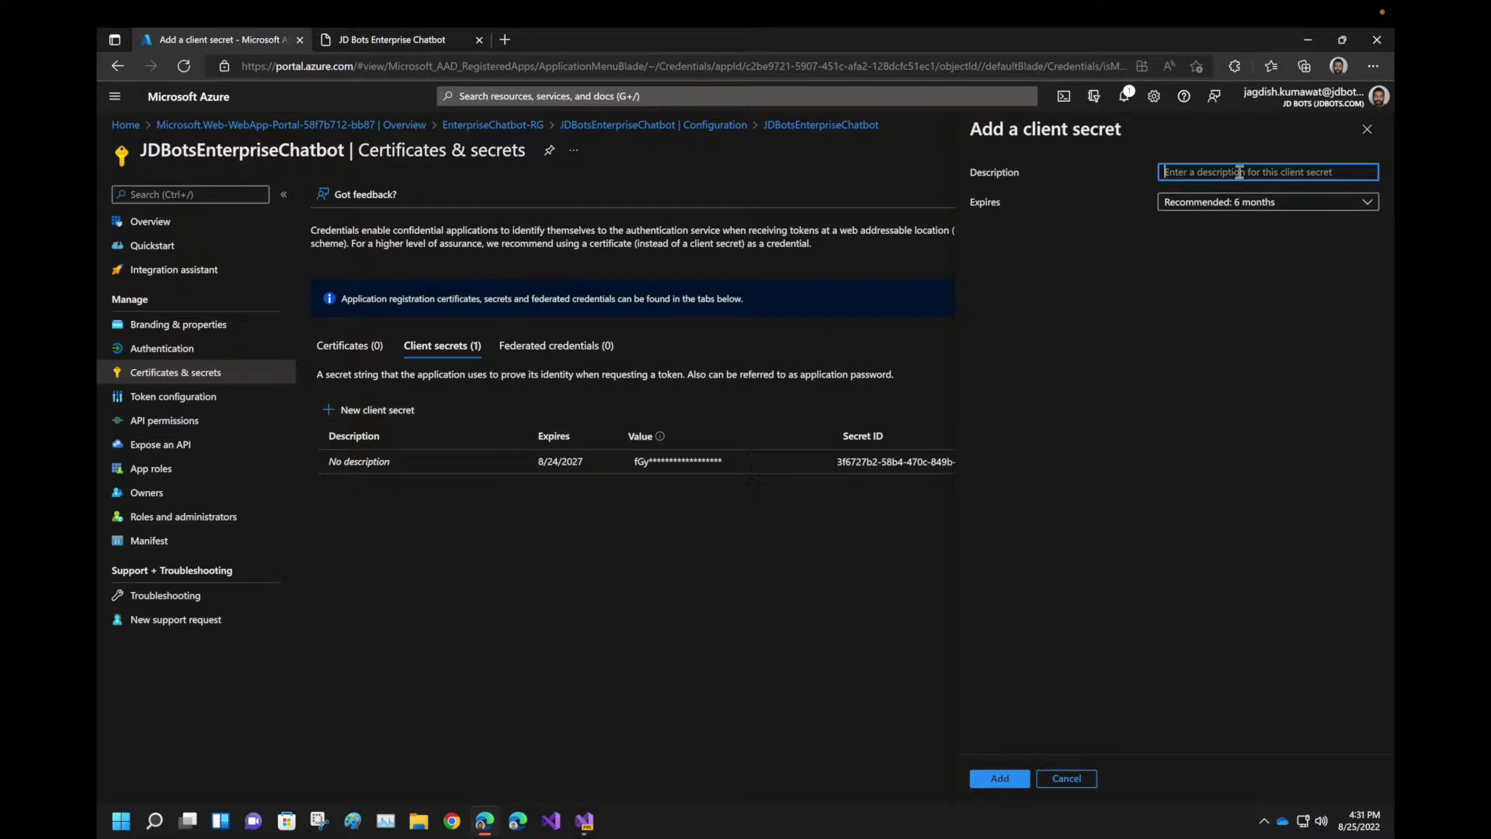
{"action": "type", "text": "Deployed"}
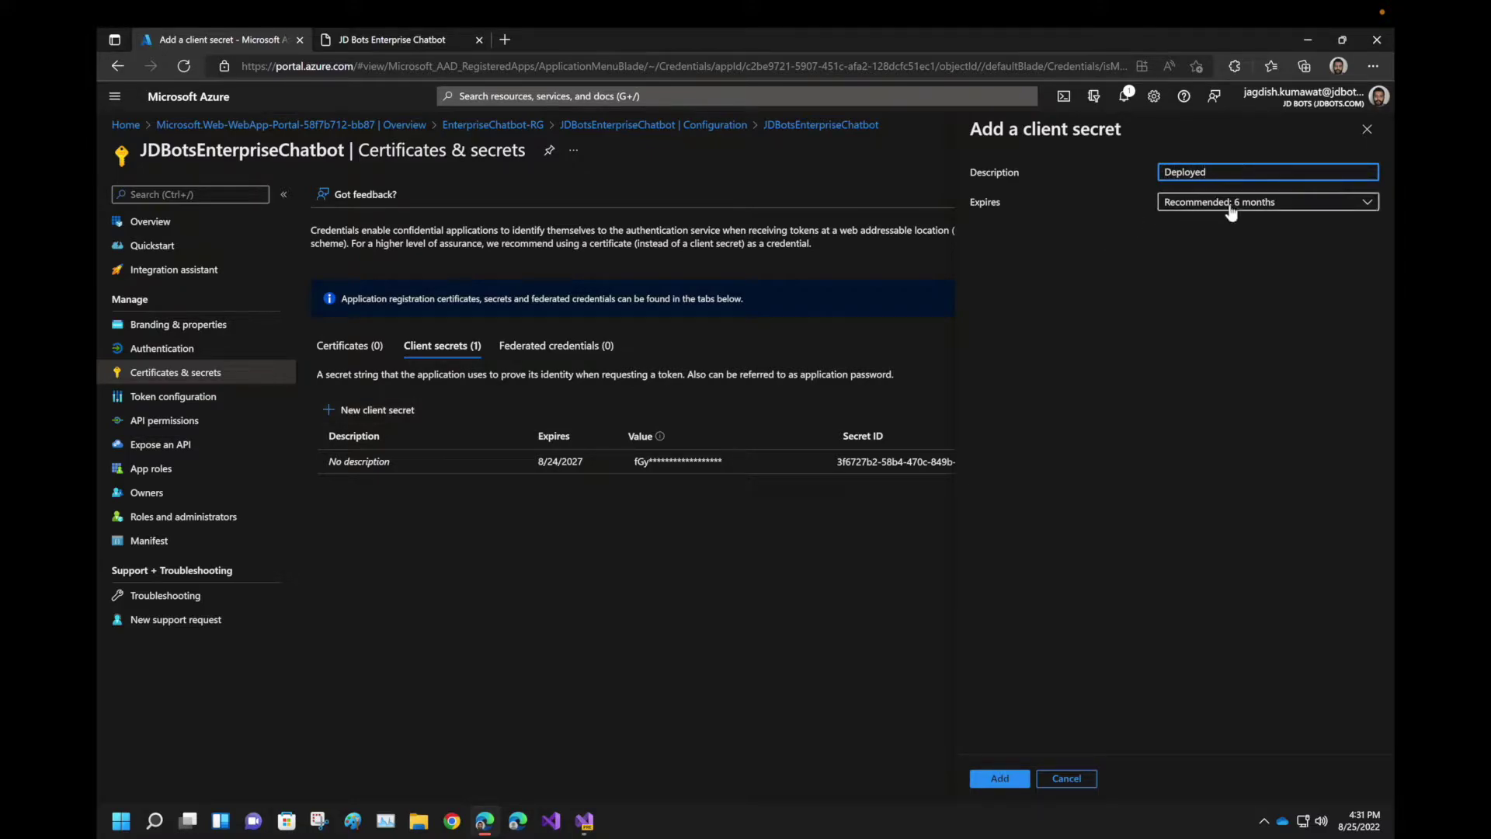
{"action": "left_click", "coordinate": [1230, 202]}
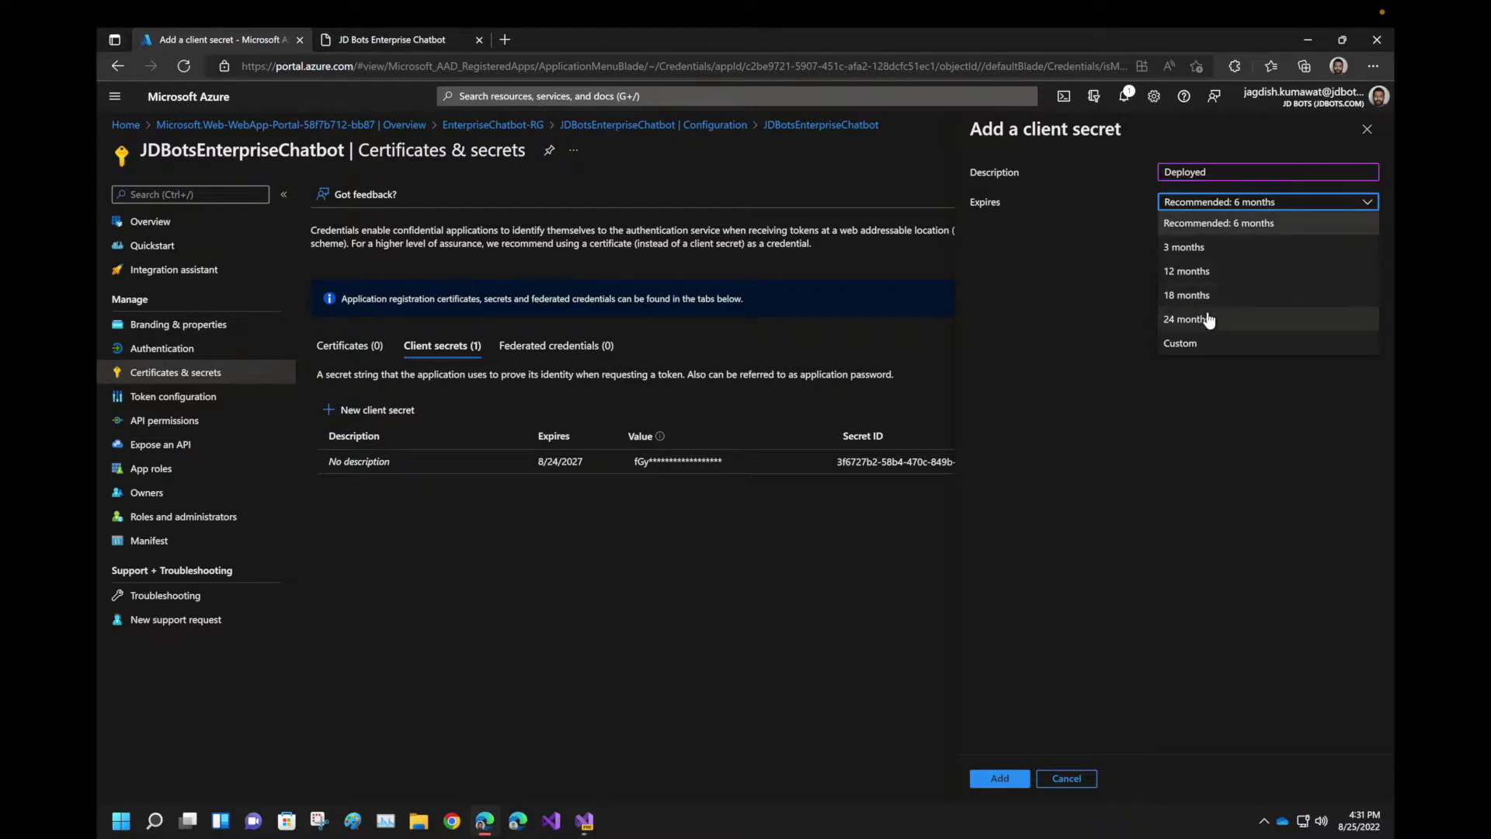
{"action": "left_click", "coordinate": [1212, 321]}
{"action": "left_click", "coordinate": [1000, 777]}
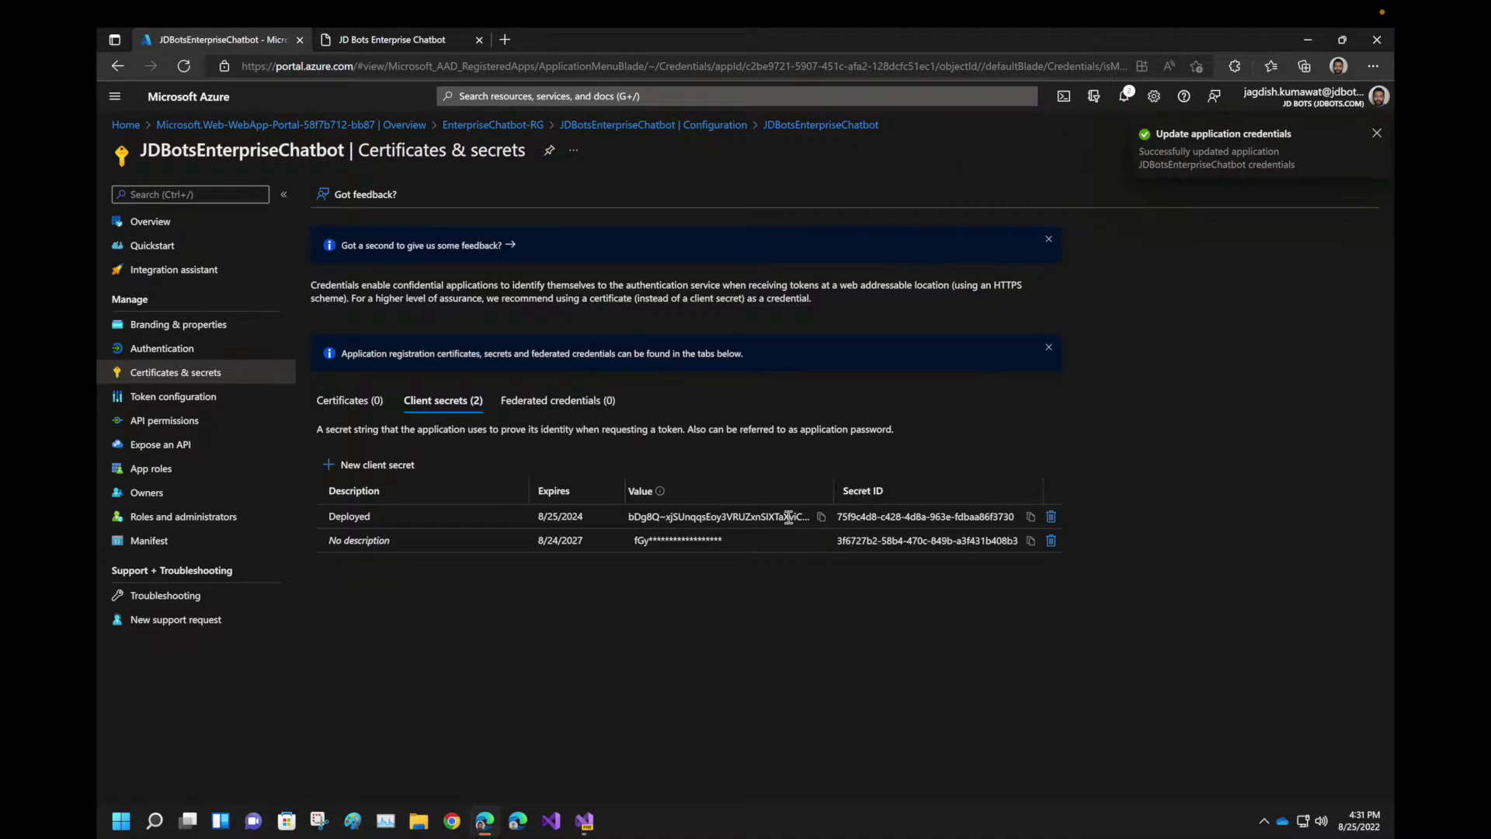
{"action": "left_click", "coordinate": [821, 520]}
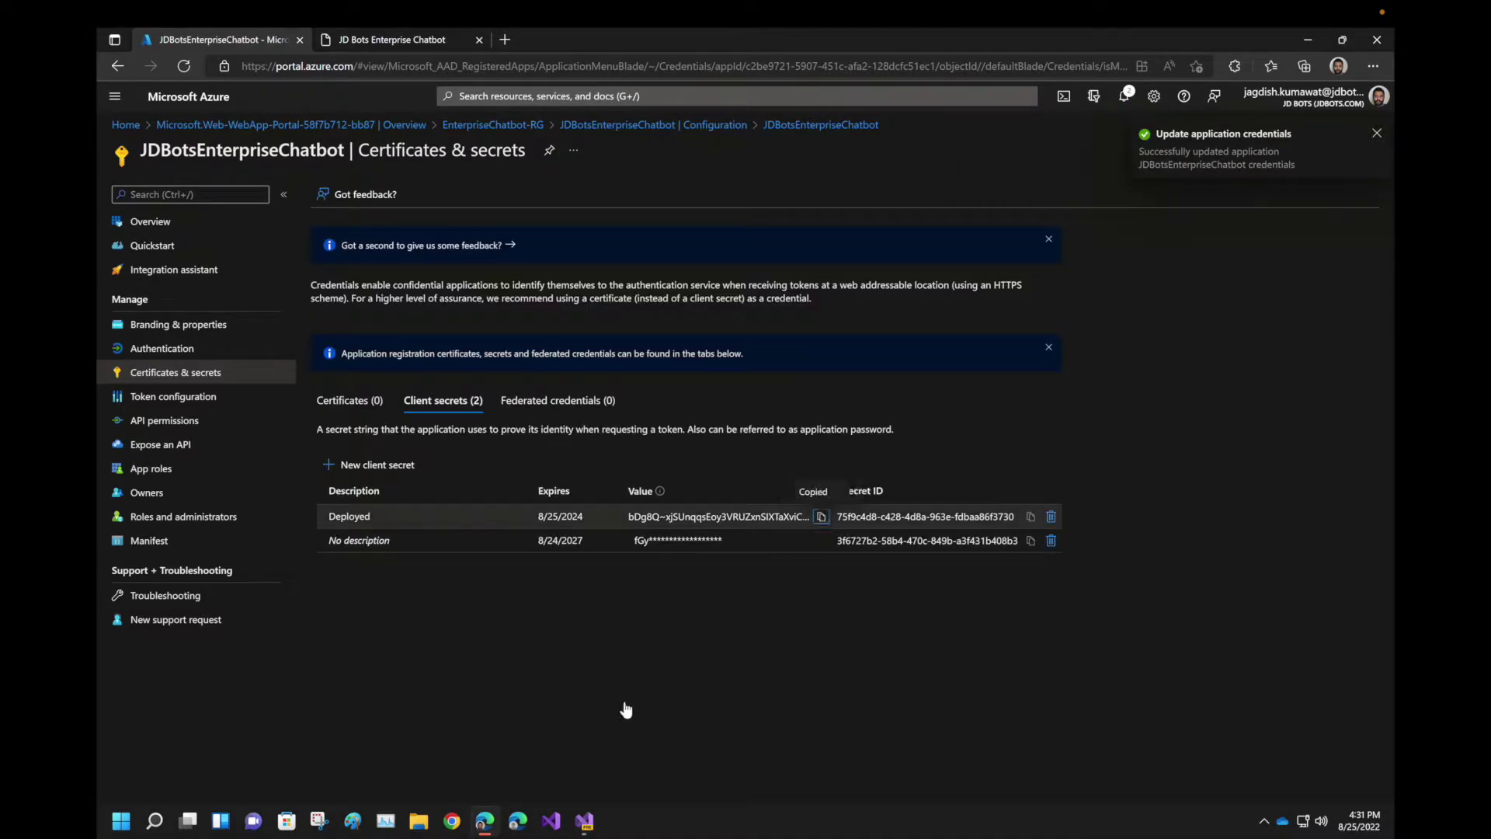
Save the app password change in Visual Studio's appsettings.json
{"action": "mouse_move", "coordinate": [583, 825]}
{"action": "left_click", "coordinate": [584, 733]}
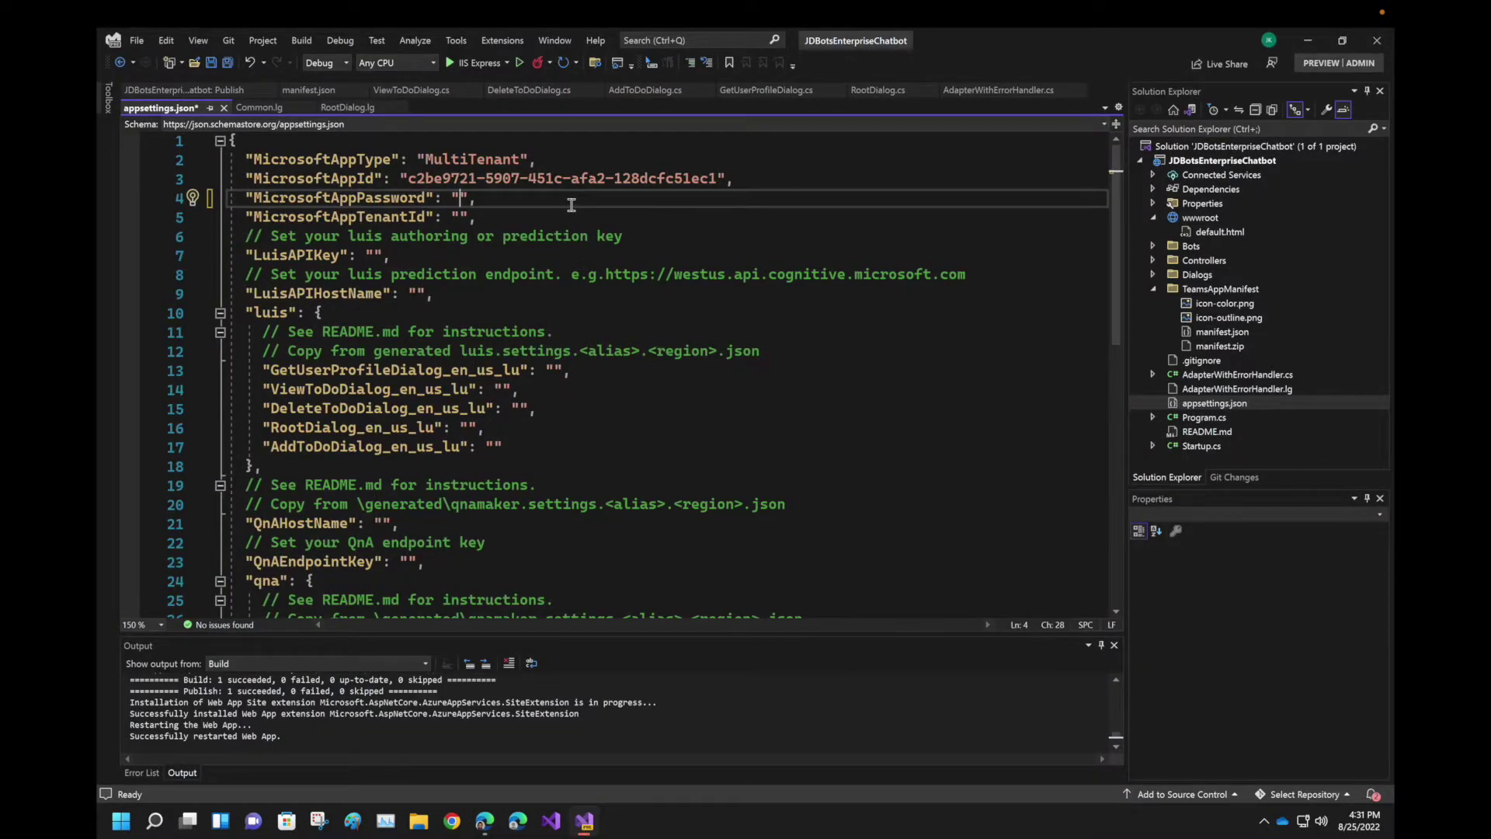
{"action": "left_click", "coordinate": [227, 63]}
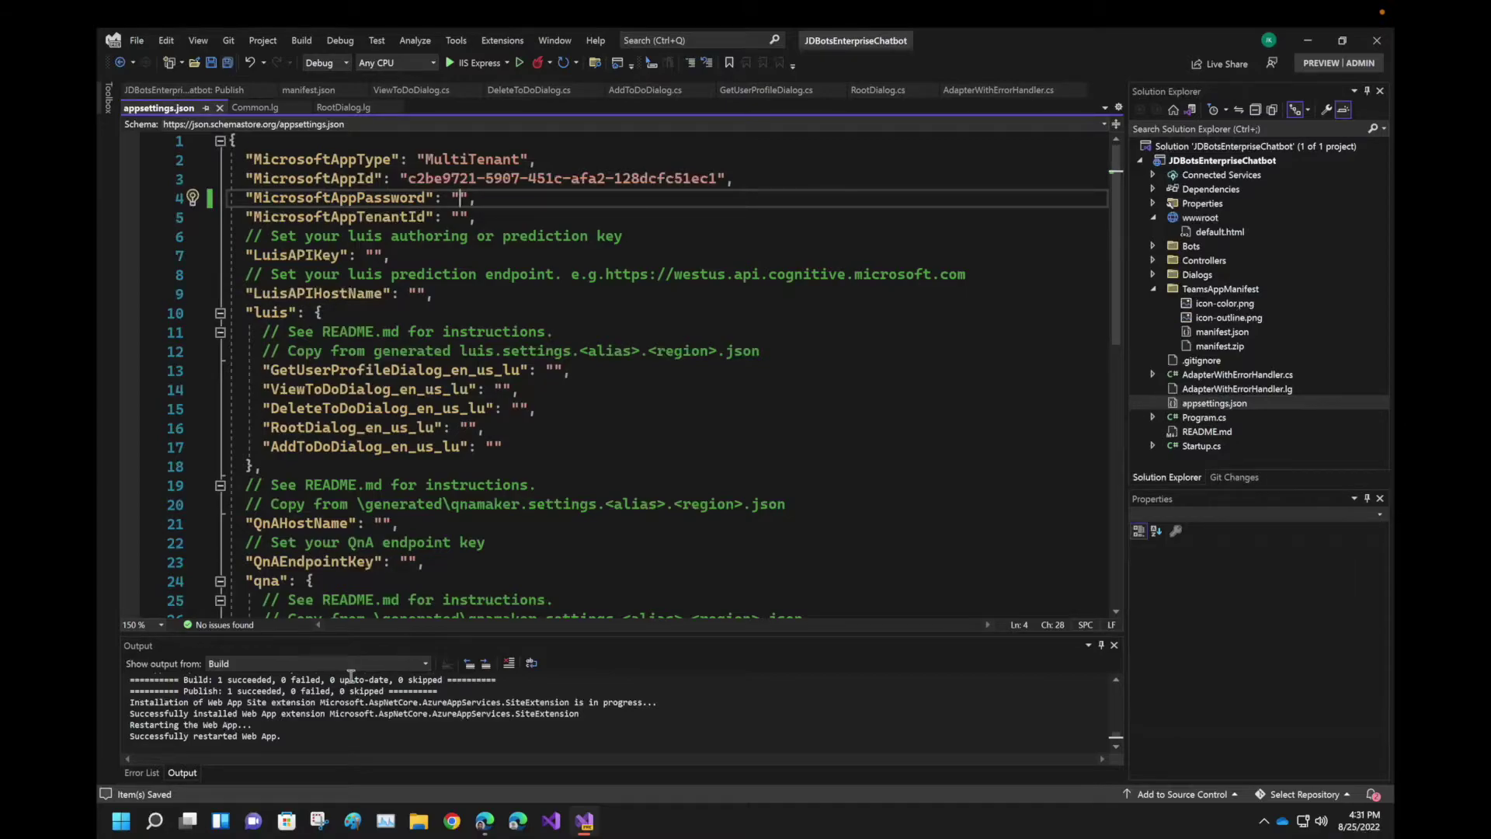
Bring the Azure portal forward and return to the EnterpriseChatbot-RG resource group
{"action": "mouse_move", "coordinate": [497, 829]}
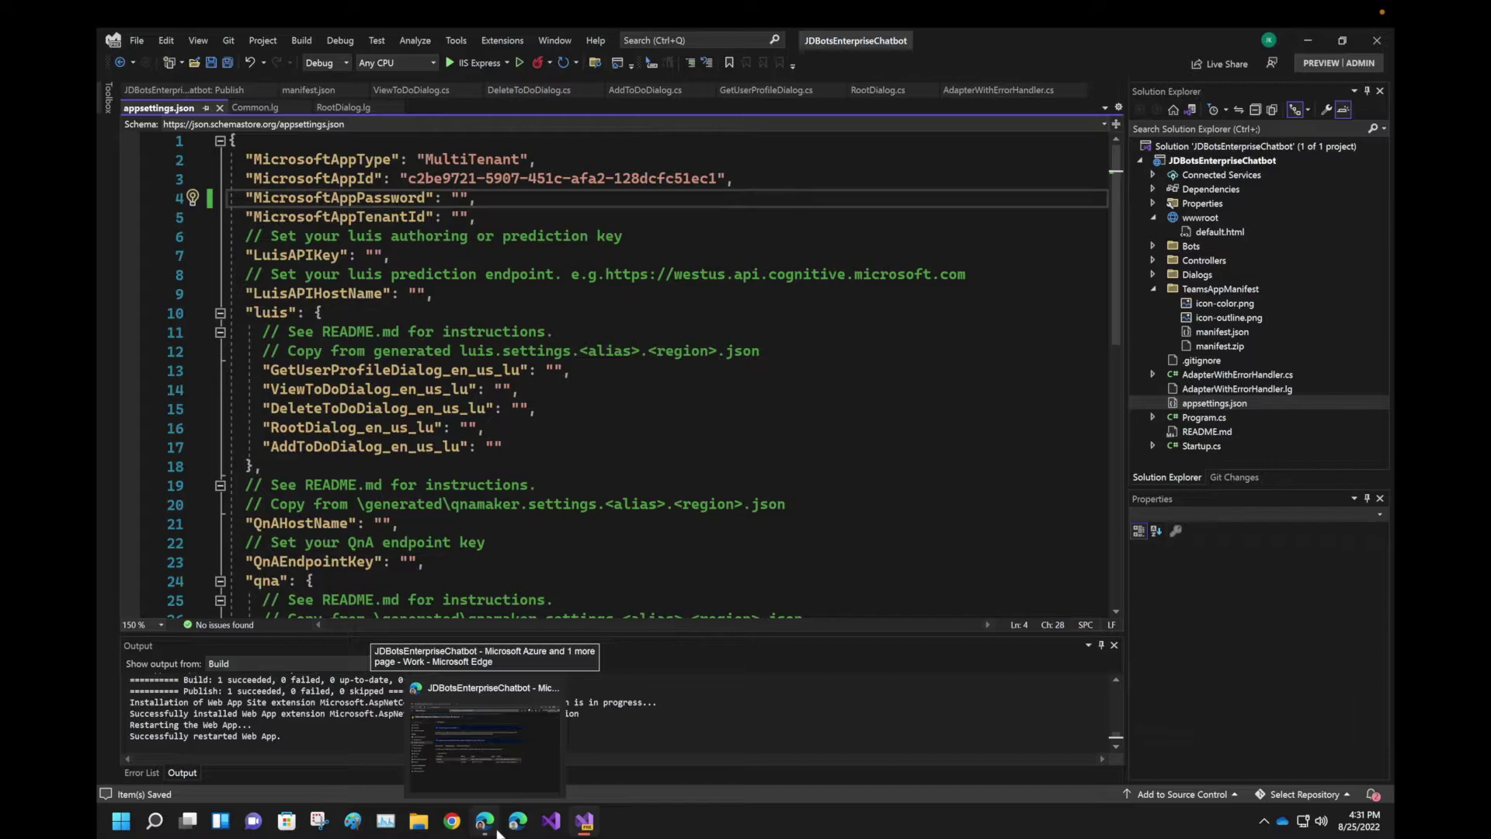
{"action": "left_click", "coordinate": [484, 820]}
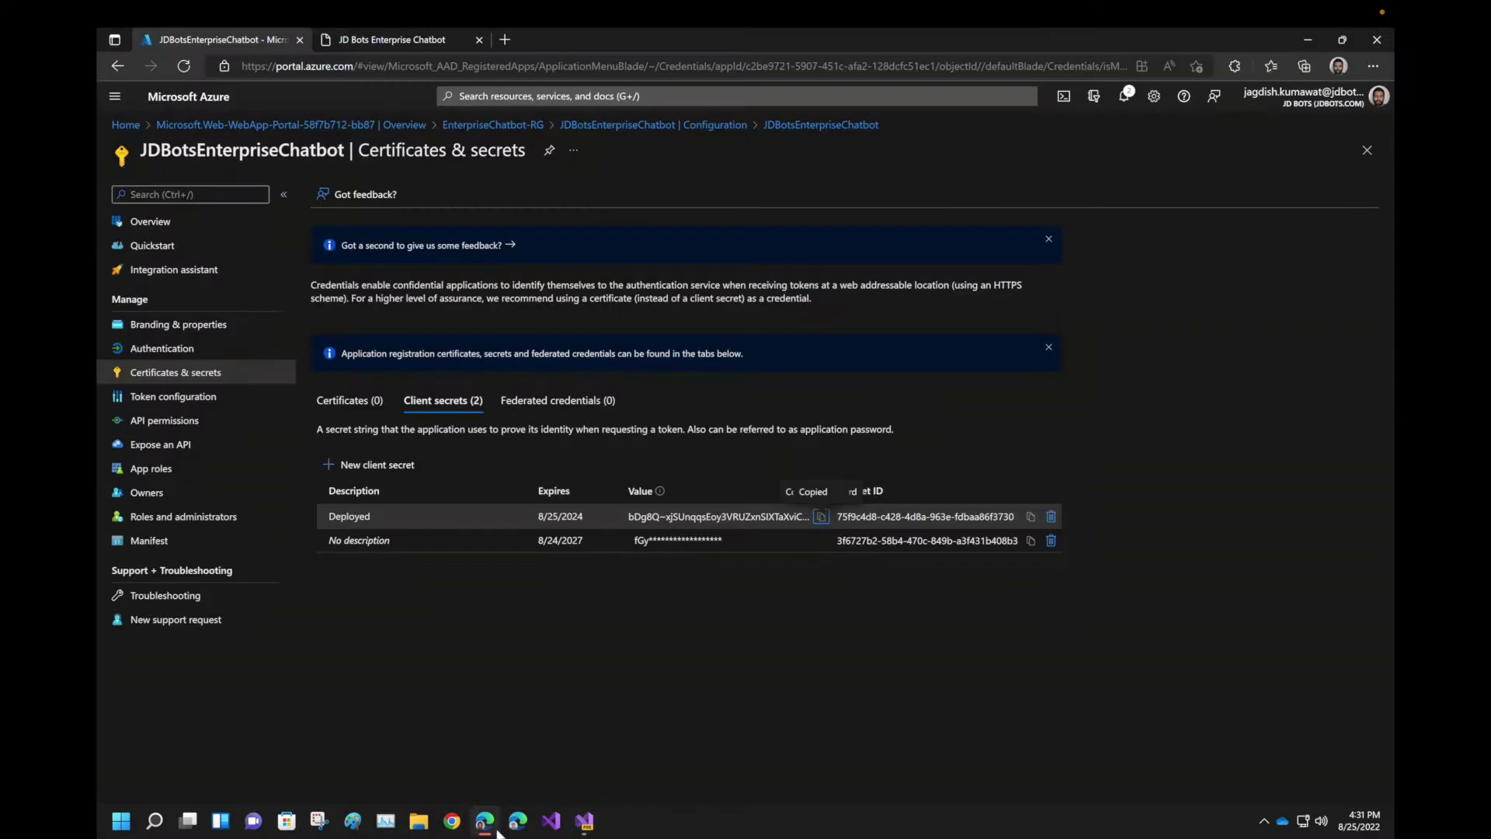
{"action": "left_click", "coordinate": [584, 823]}
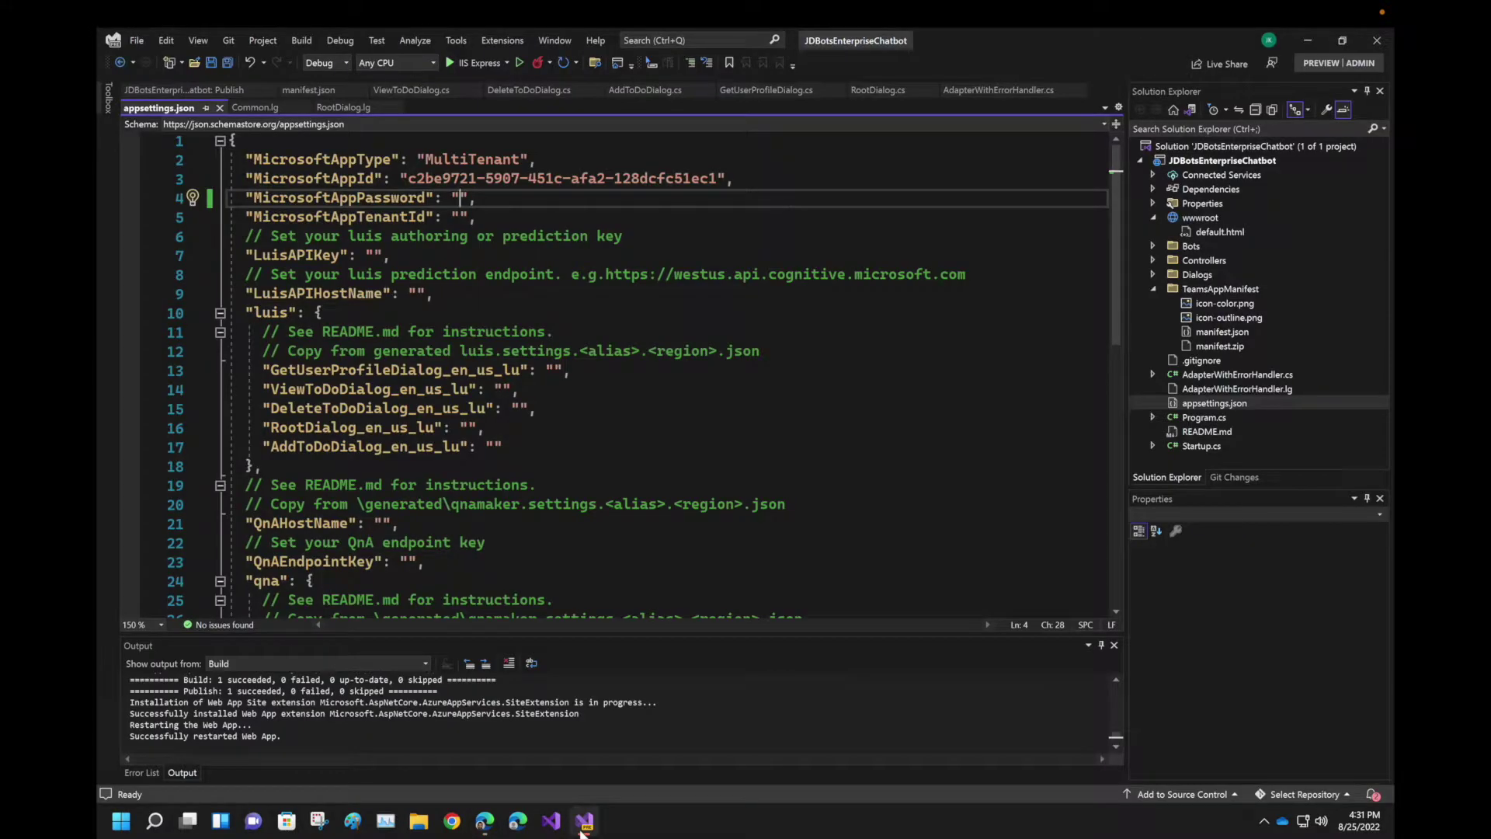
{"action": "left_click", "coordinate": [584, 824]}
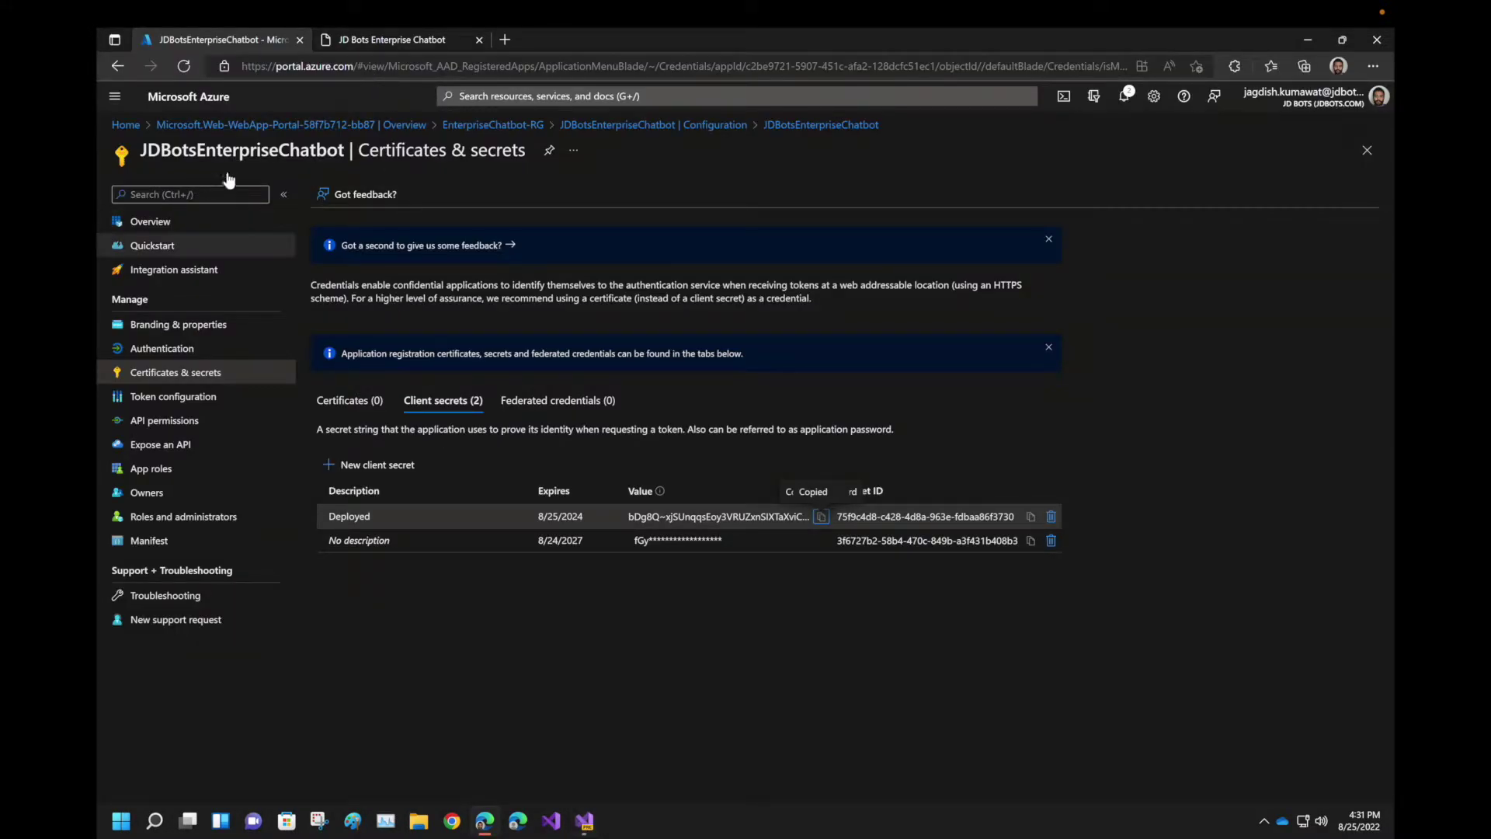
{"action": "left_click", "coordinate": [502, 125]}
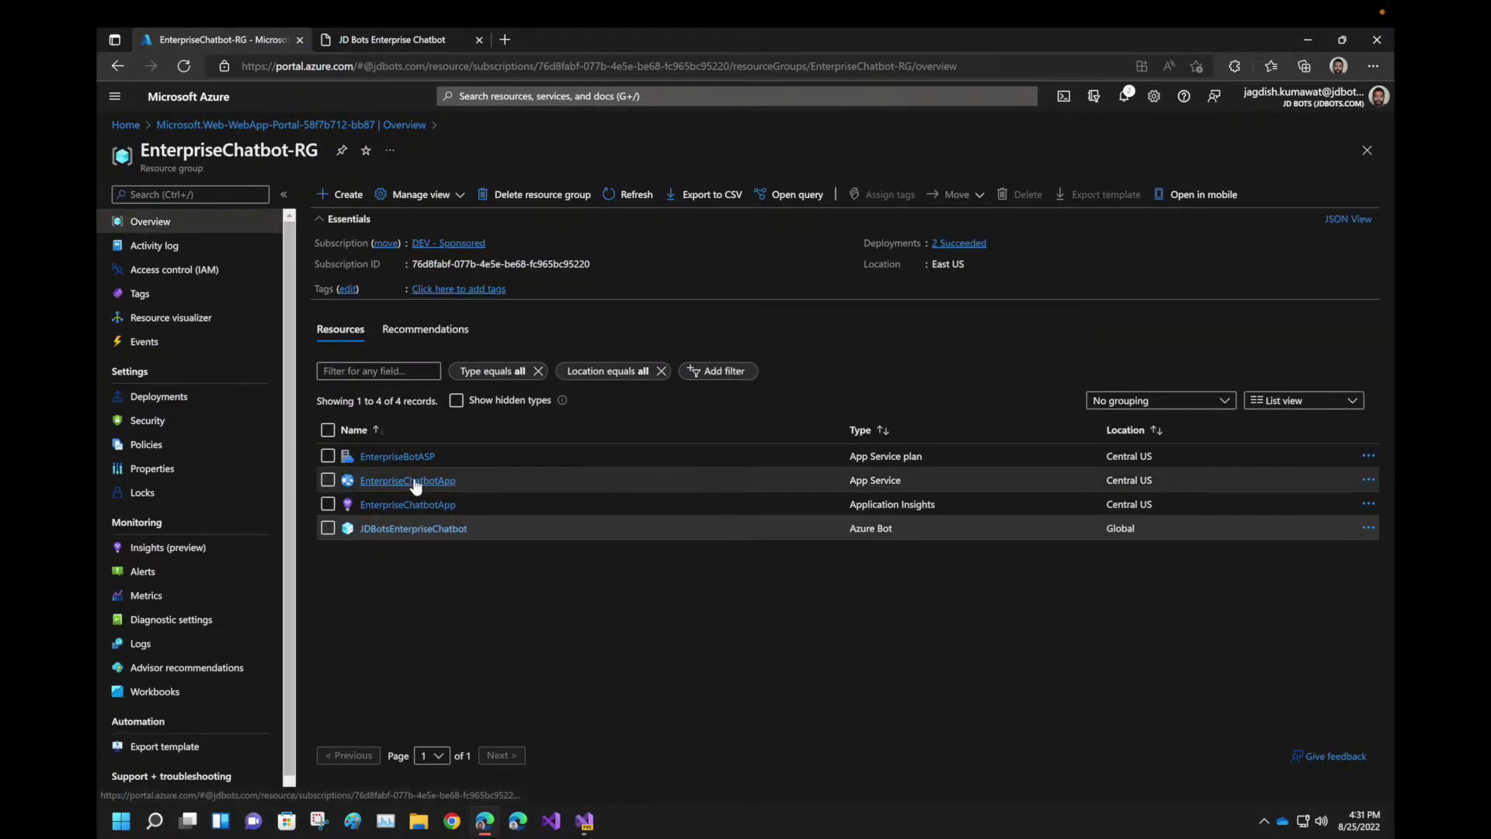
Launch App Service Editor (Preview) for EnterpriseChatbotApp from its Development Tools section
{"action": "left_click", "coordinate": [412, 481]}
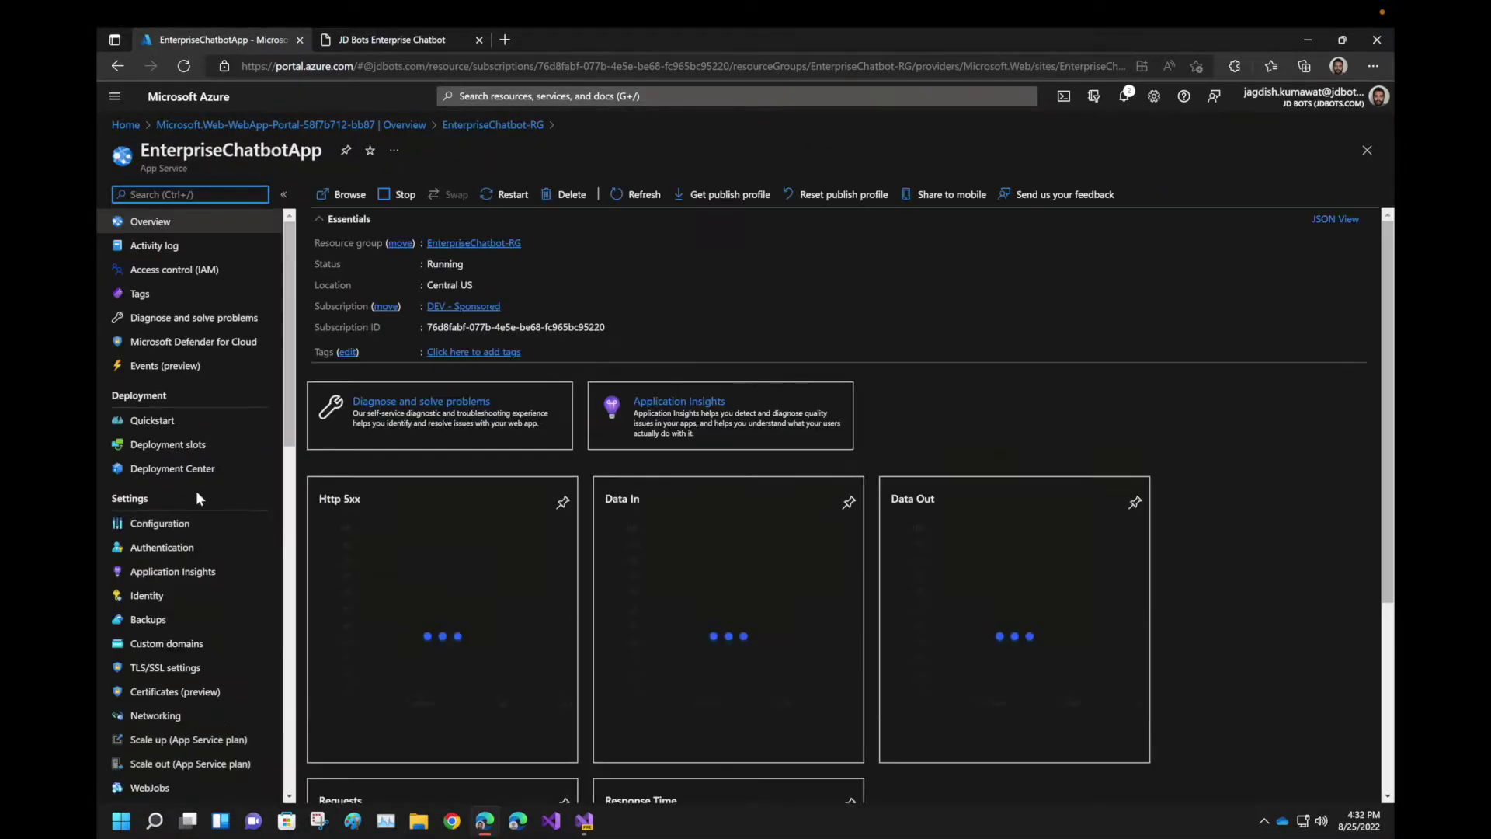
{"action": "scroll", "coordinate": [196, 489], "scroll_direction": "down", "scroll_amount": 8}
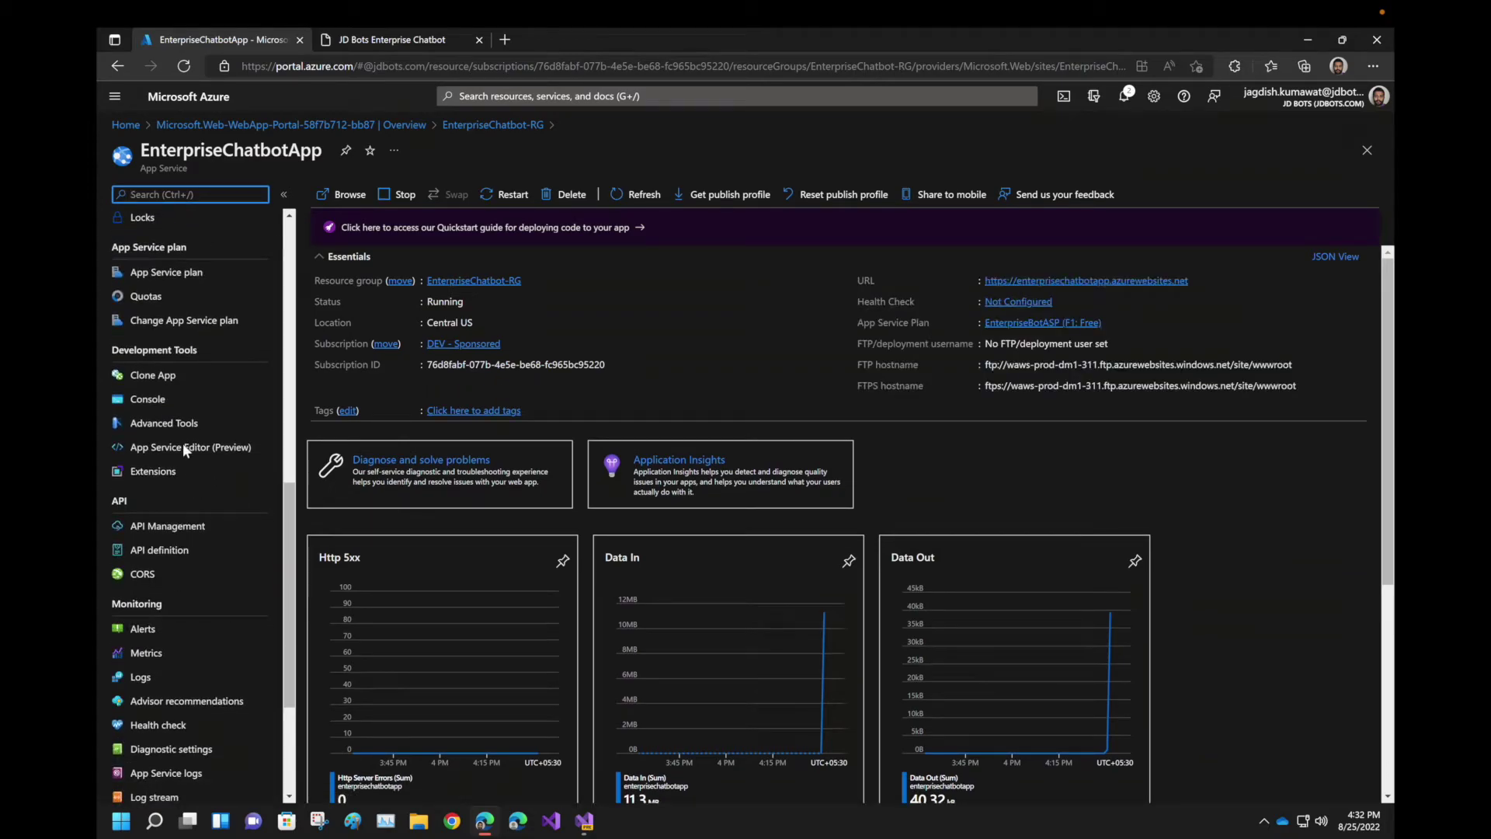
{"action": "left_click", "coordinate": [184, 448]}
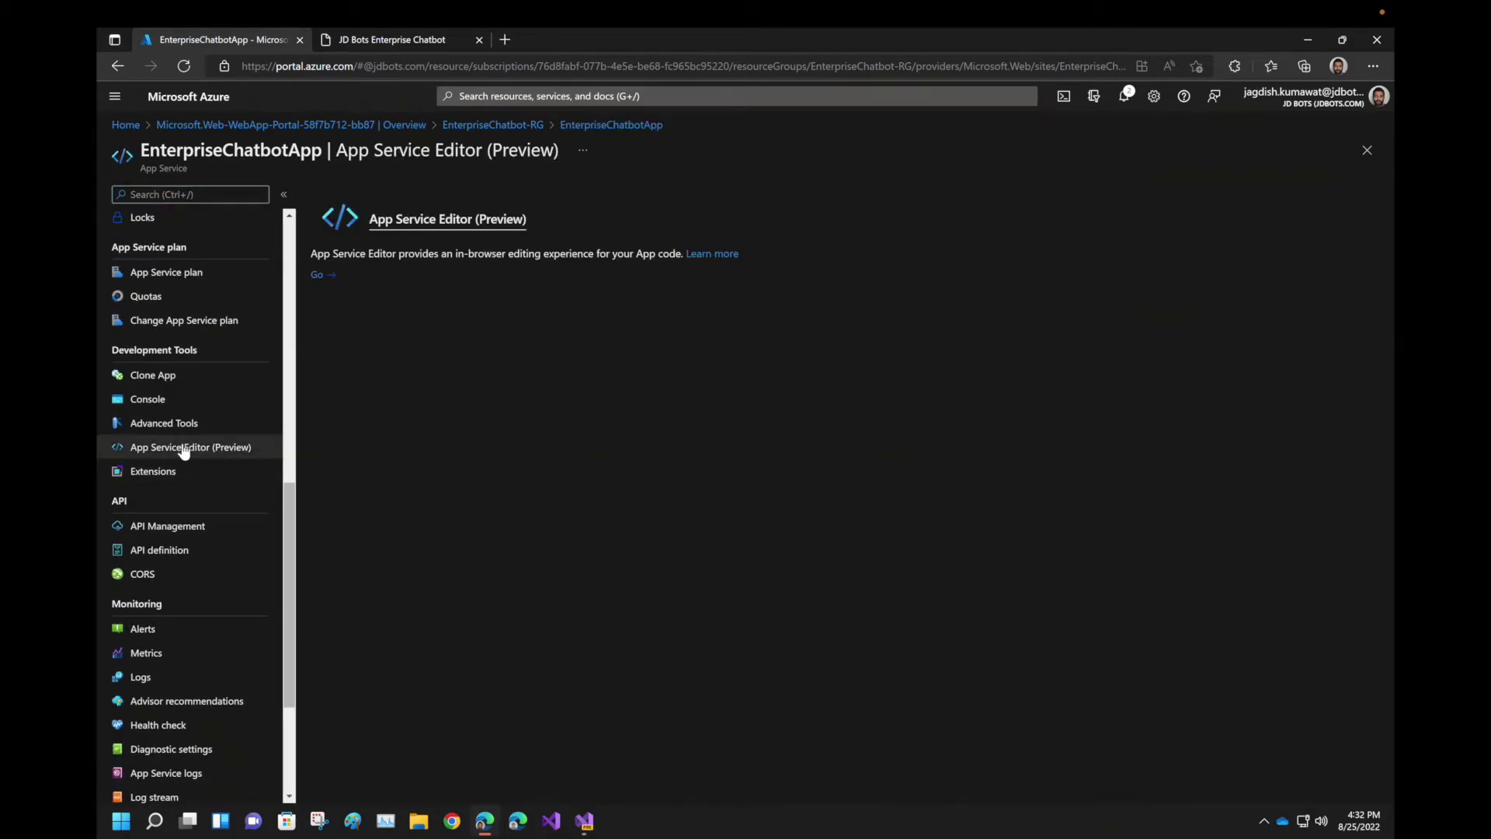
{"action": "left_click", "coordinate": [323, 277]}
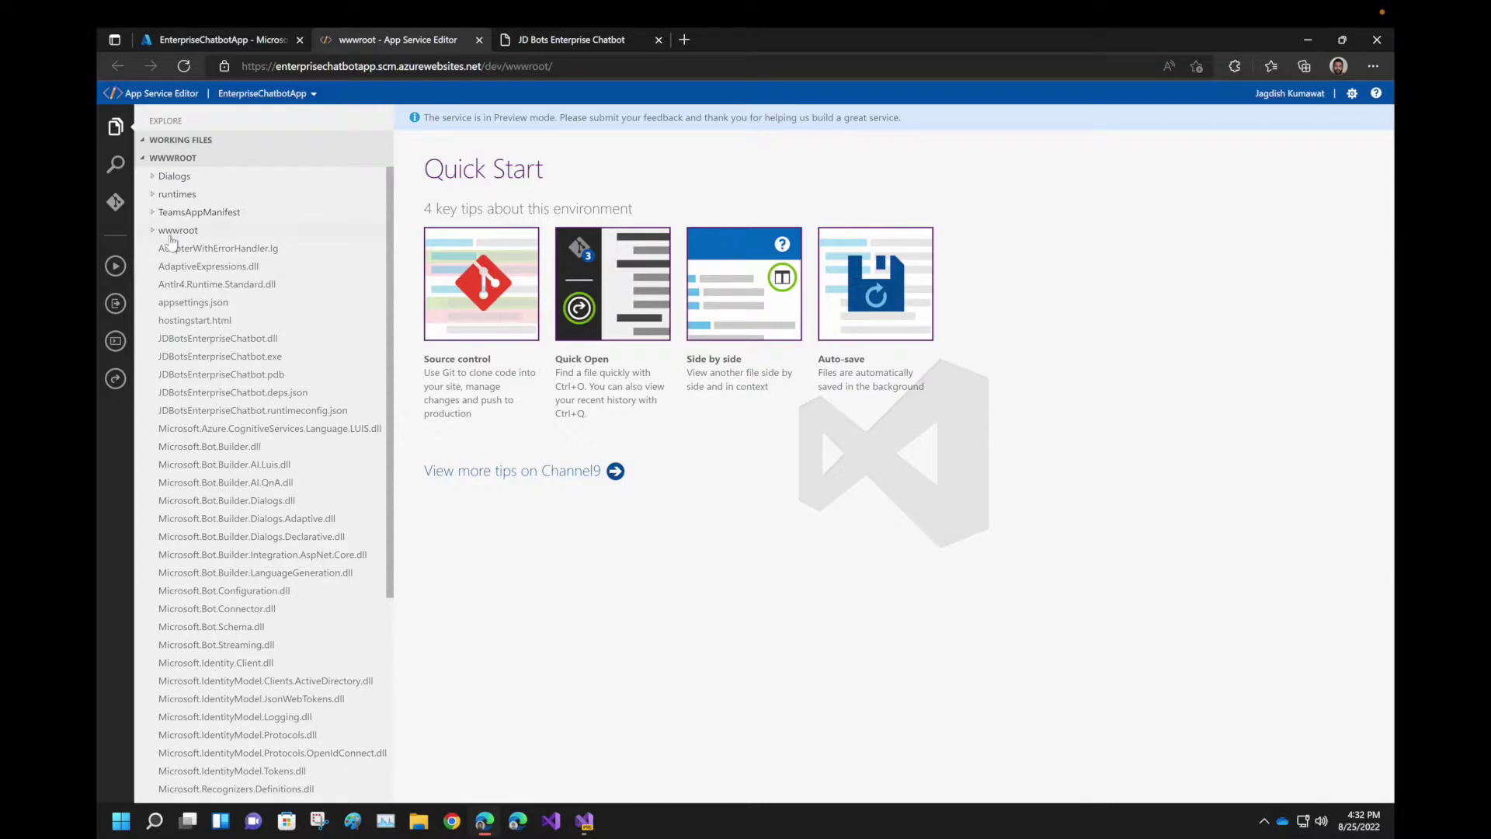
Paste the copied client secret over MicrosoftAppPassword in the server's appsettings.json
{"action": "left_click", "coordinate": [195, 303]}
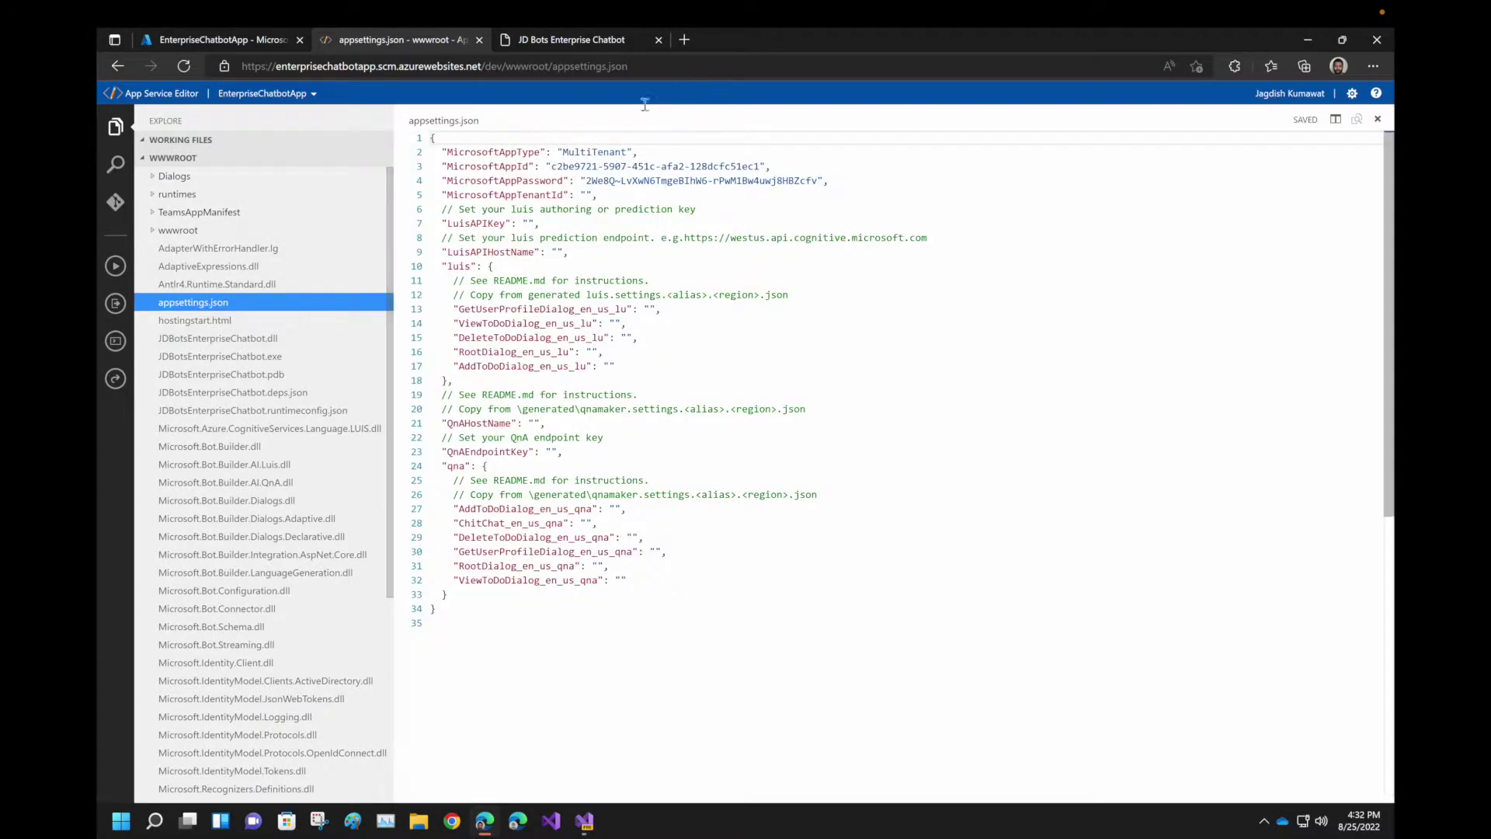
{"action": "left_click_drag", "start_coordinate": [586, 181], "coordinate": [816, 180]}
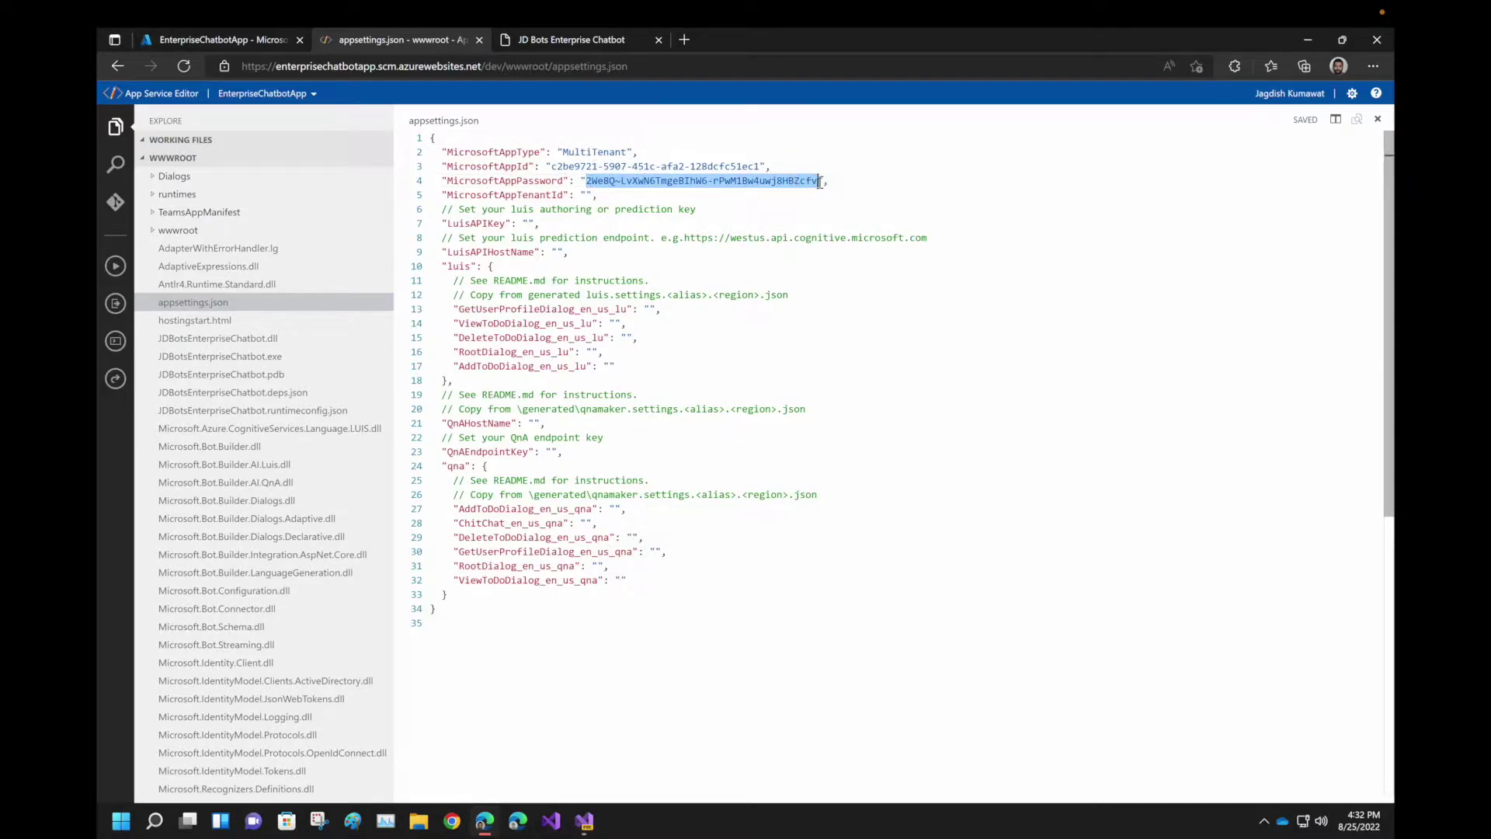
{"action": "key", "text": "ctrl+v"}
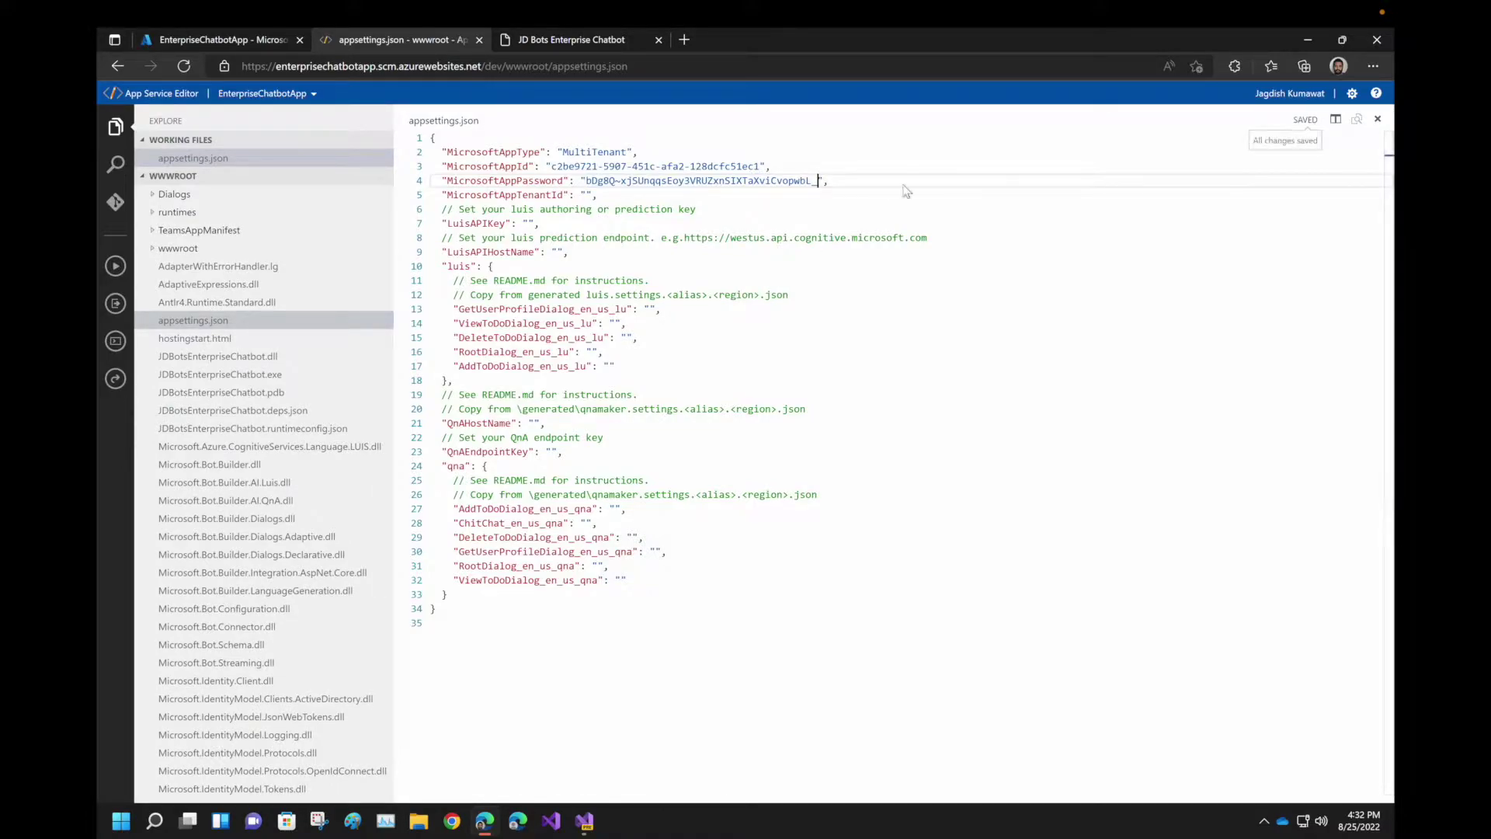
Restart the EnterpriseChatbotApp web app from its Overview page
{"action": "left_click", "coordinate": [479, 40]}
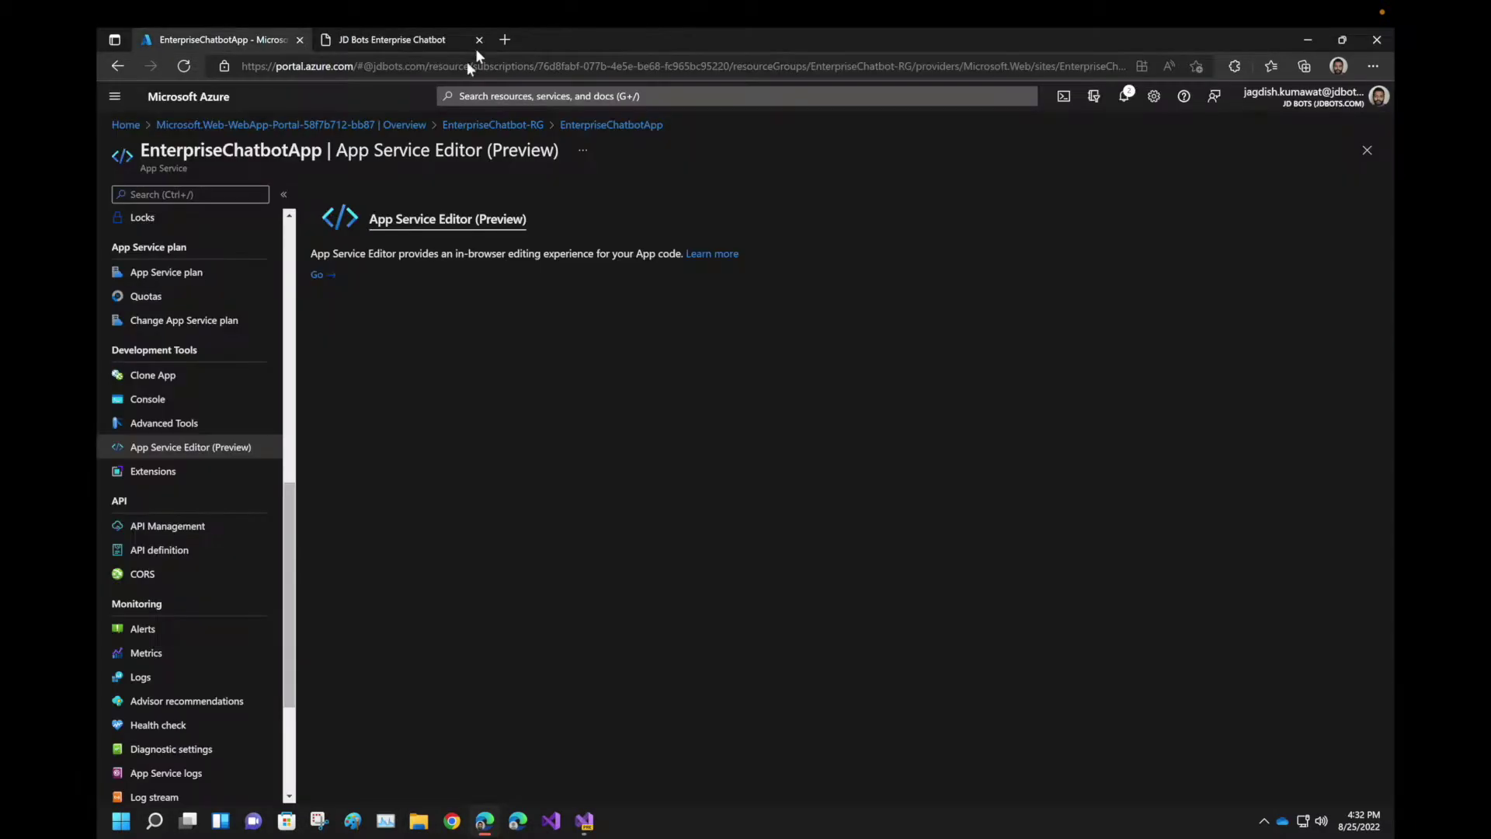
{"action": "scroll", "coordinate": [202, 423], "scroll_direction": "up", "scroll_amount": 10}
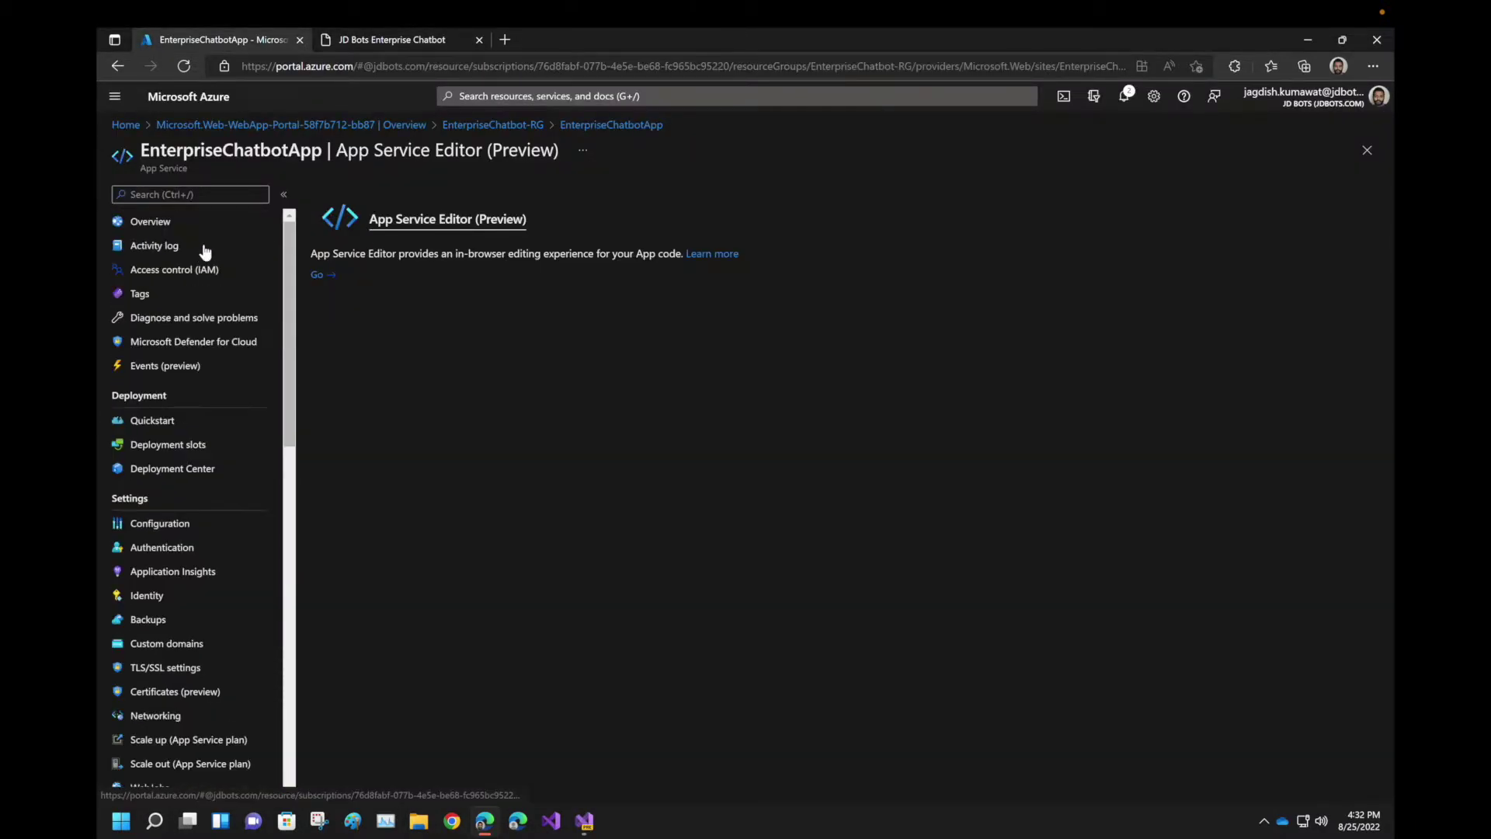
{"action": "left_click", "coordinate": [206, 221]}
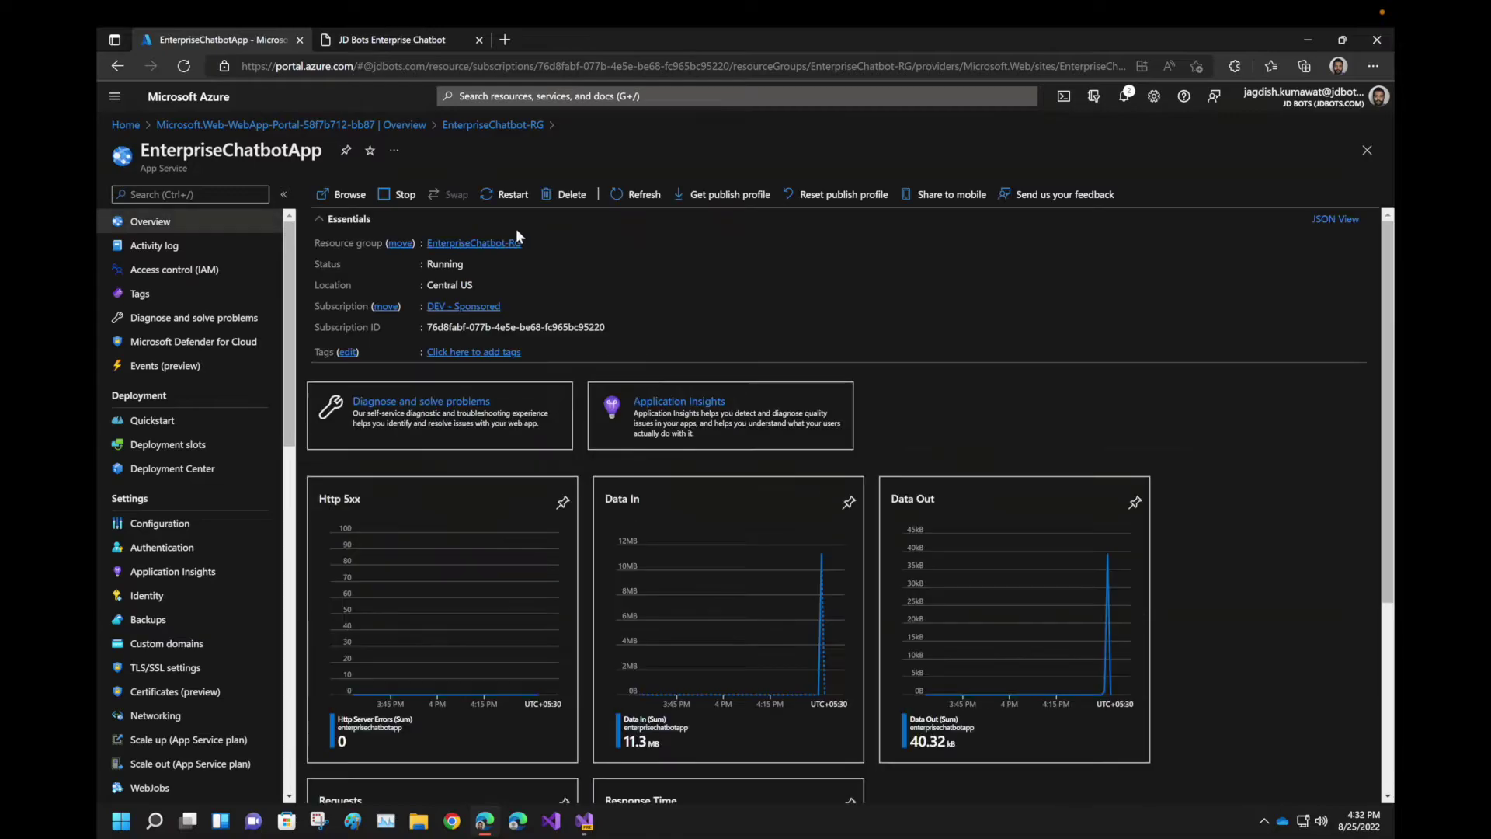
{"action": "left_click", "coordinate": [514, 194]}
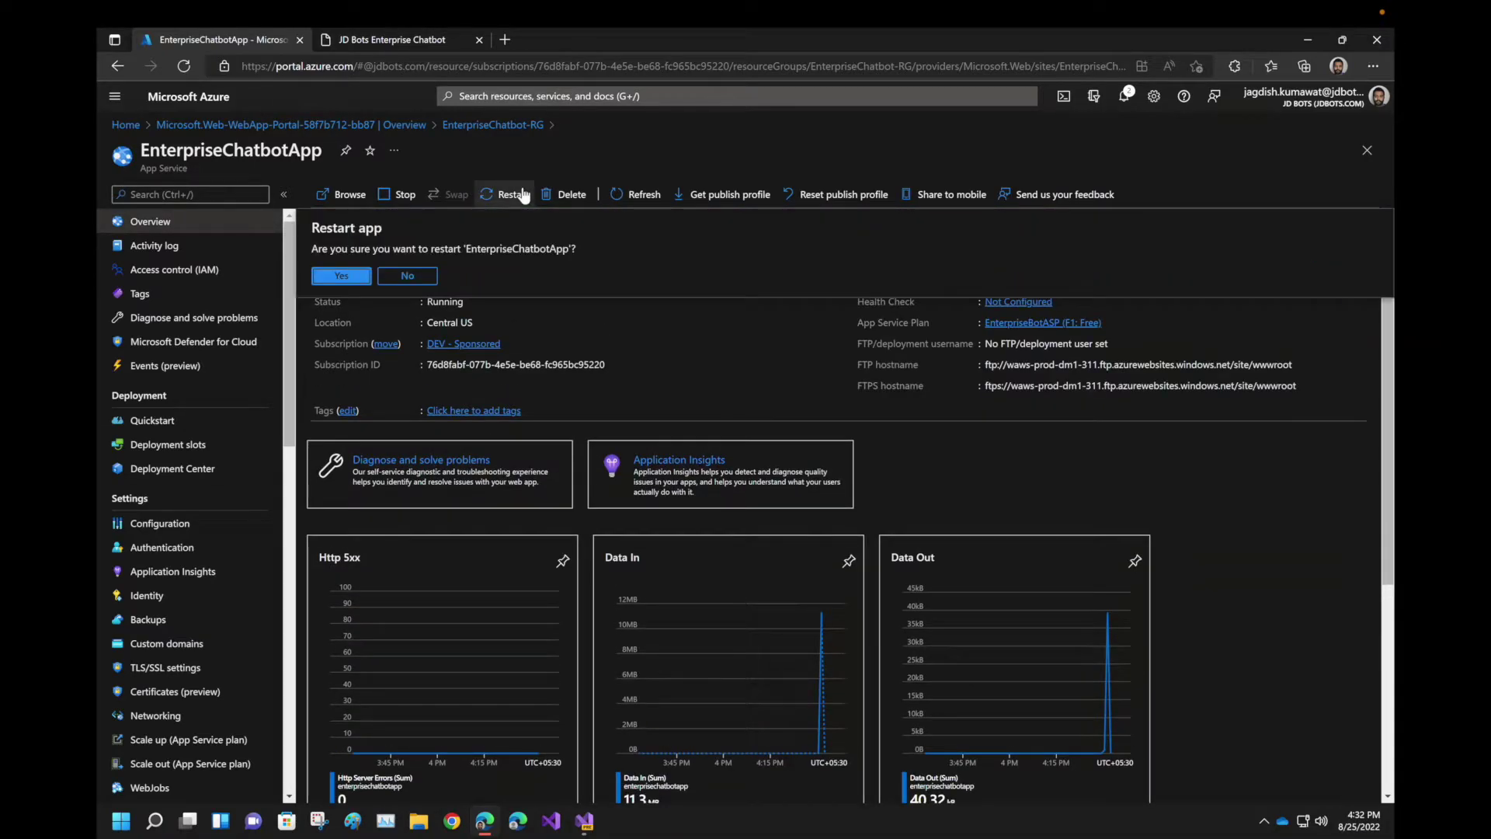
{"action": "left_click", "coordinate": [342, 275]}
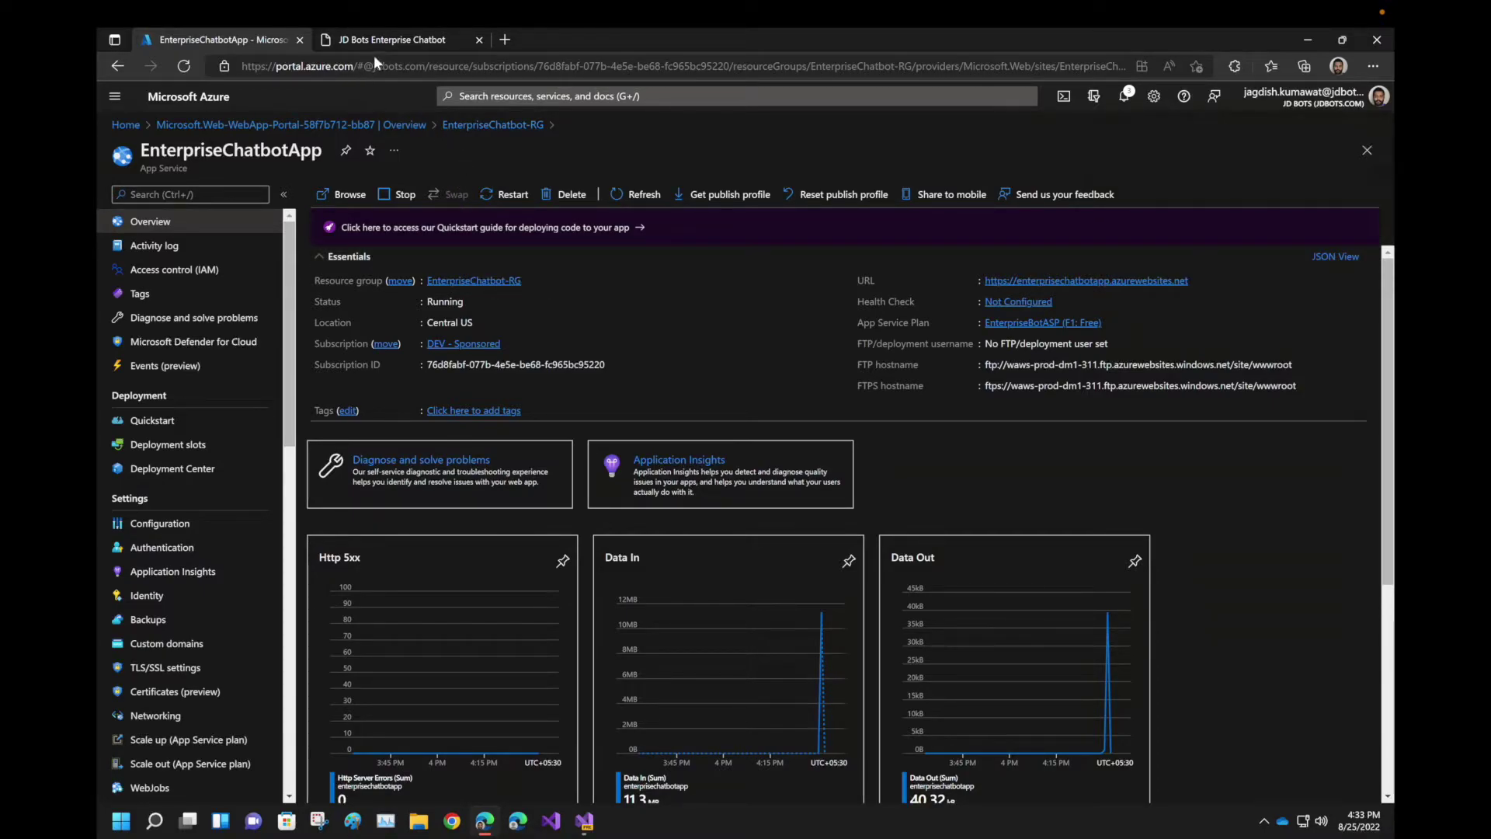
Open the JDBotsEnterpriseChatbot bot's Configuration from the resource group in a new tab
{"action": "right_click", "coordinate": [452, 280]}
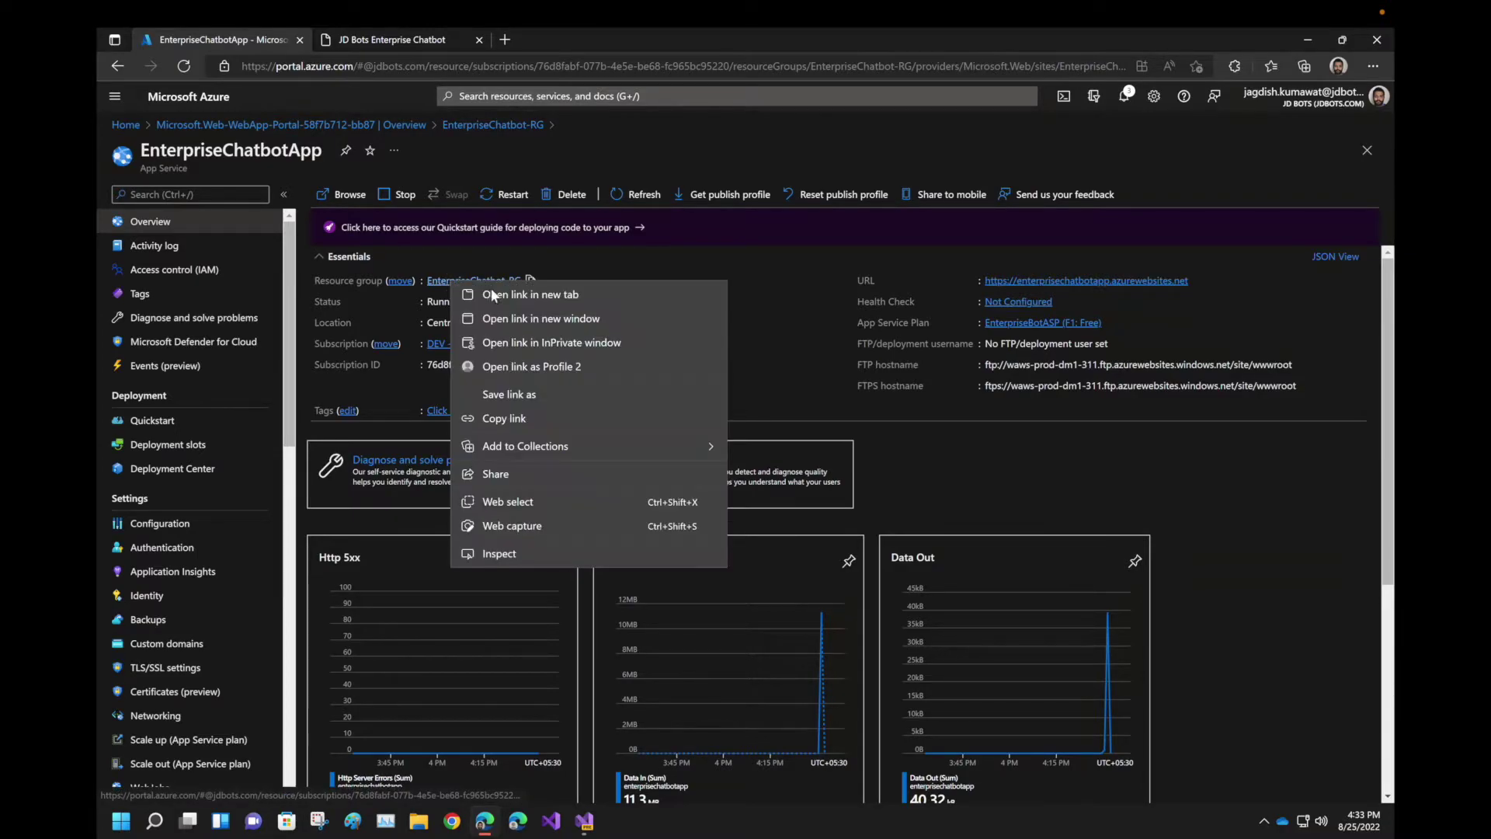
{"action": "left_click", "coordinate": [493, 295]}
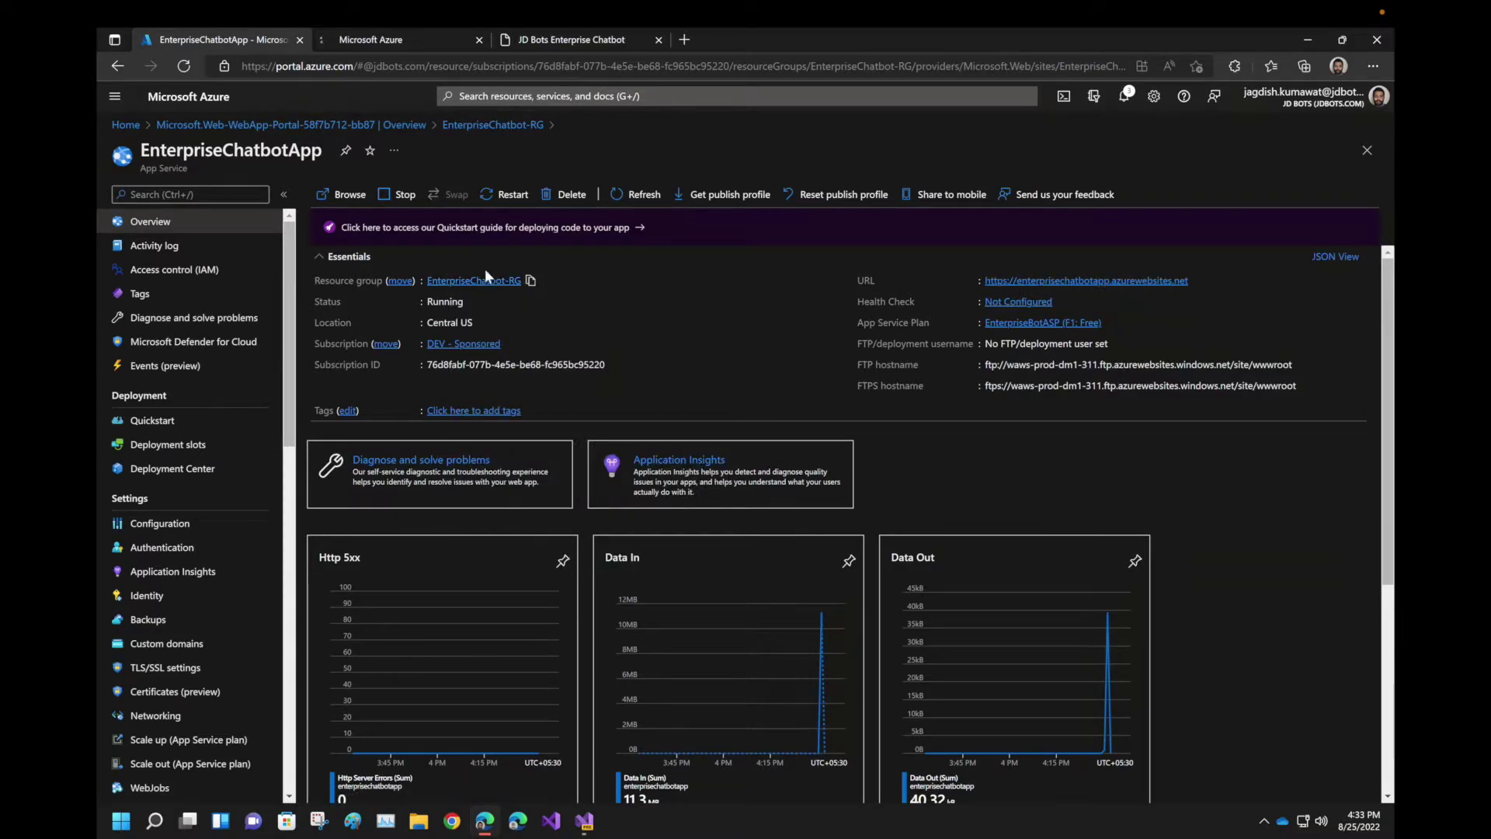
{"action": "left_click", "coordinate": [410, 44]}
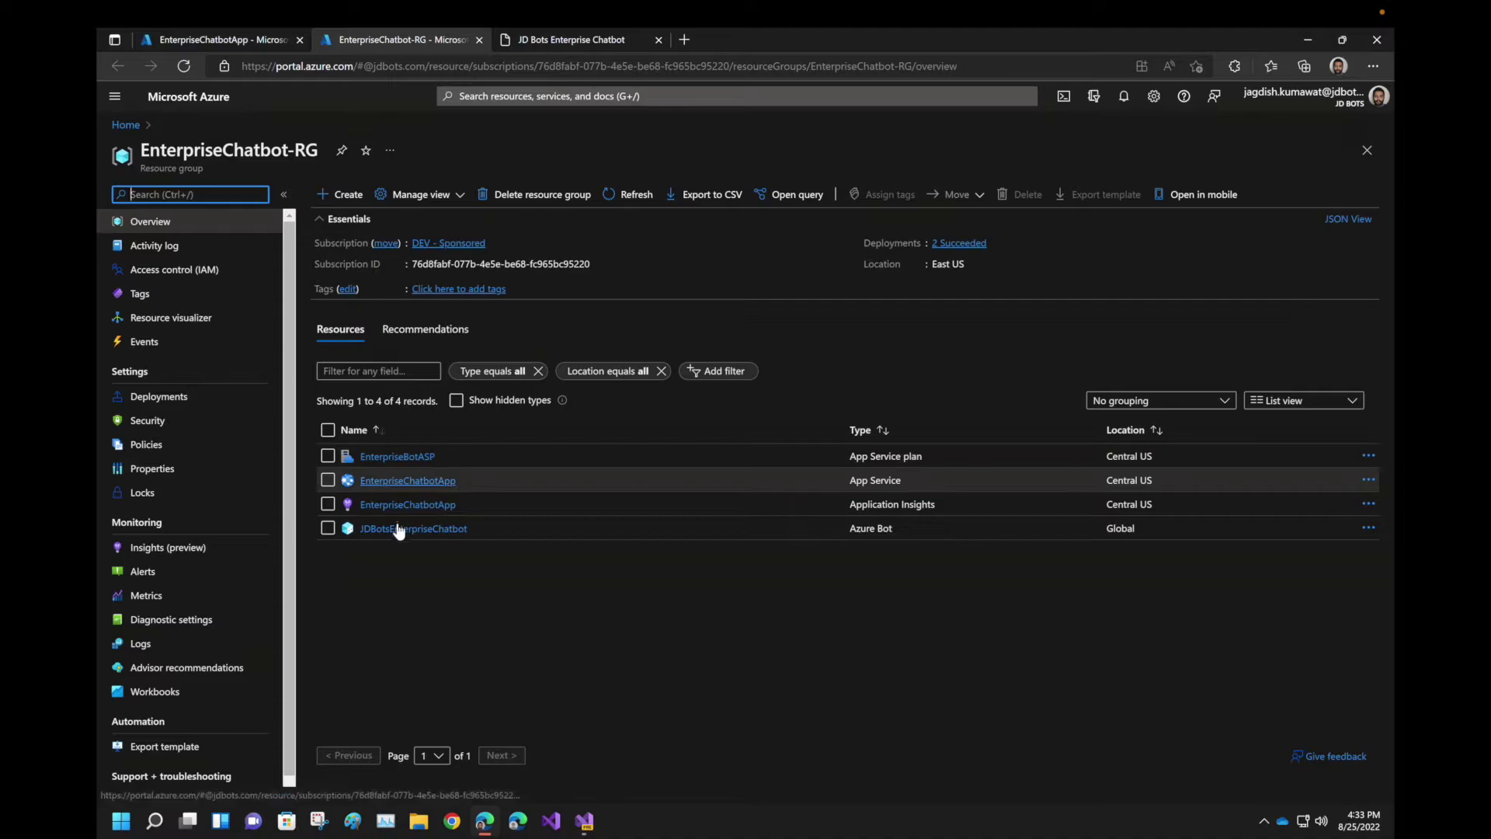
{"action": "left_click", "coordinate": [396, 529]}
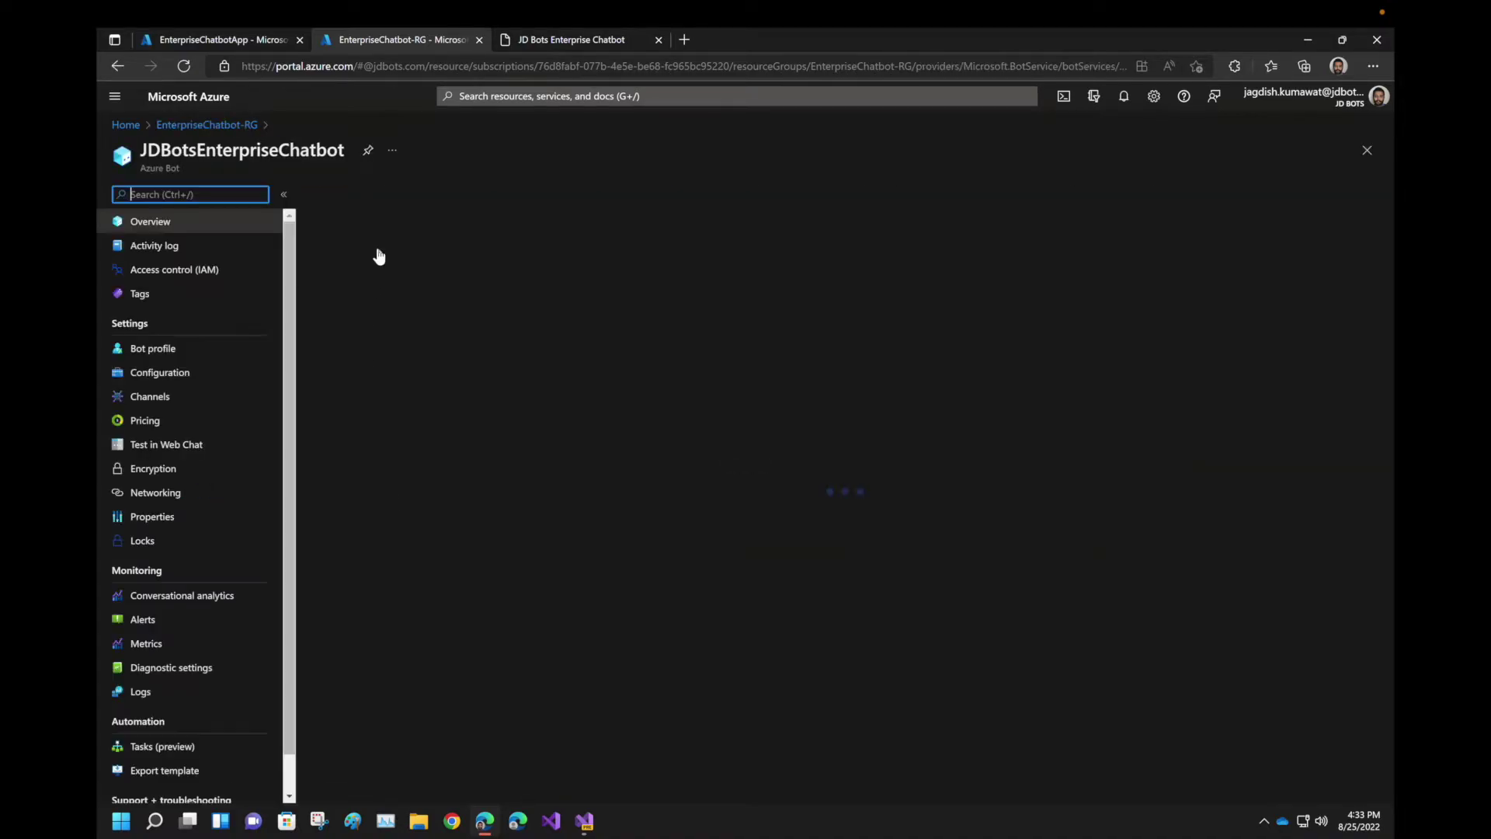
{"action": "left_click", "coordinate": [196, 375]}
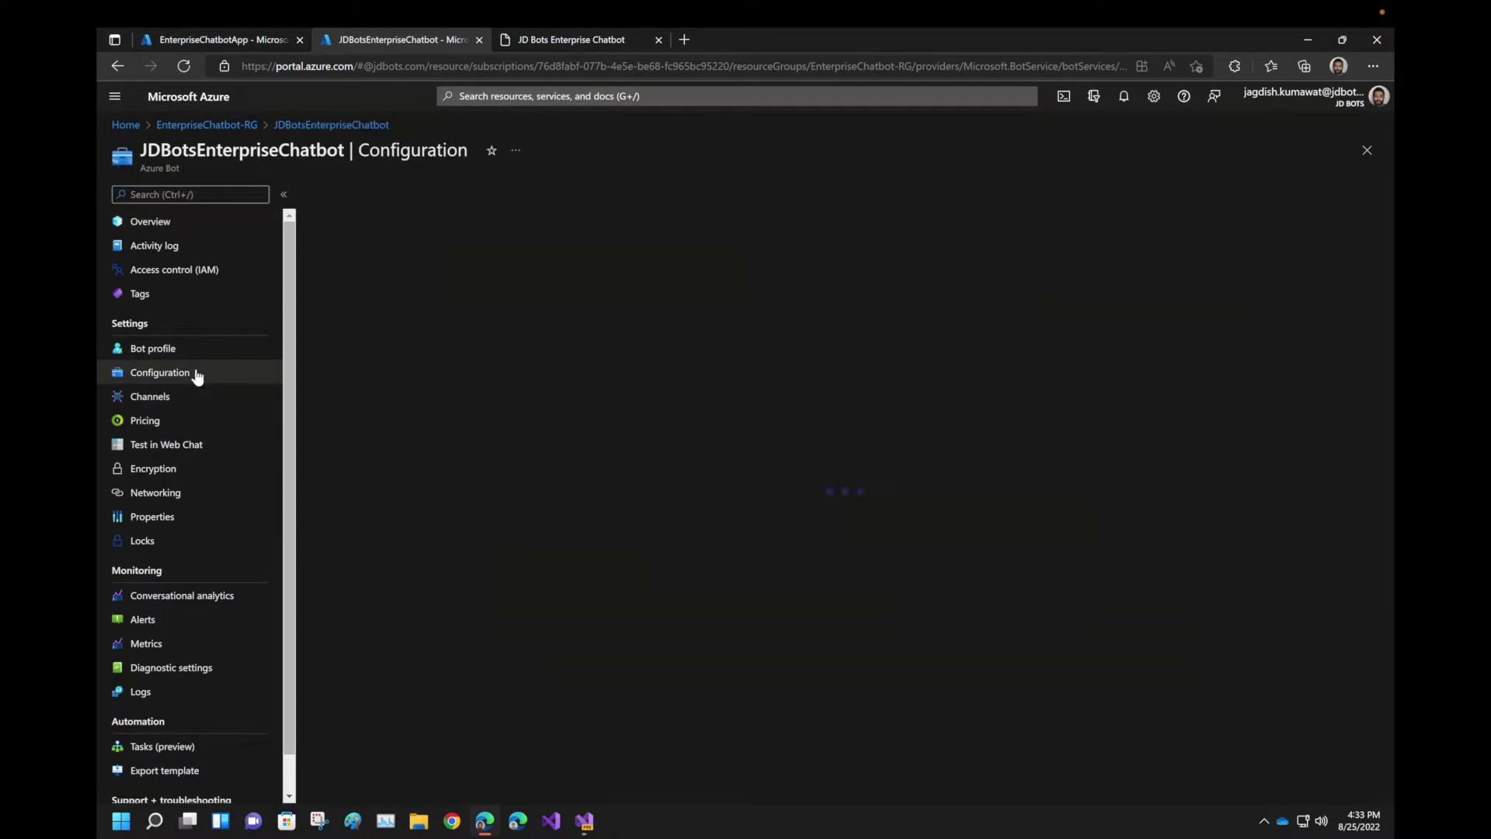
{"action": "left_click", "coordinate": [407, 241]}
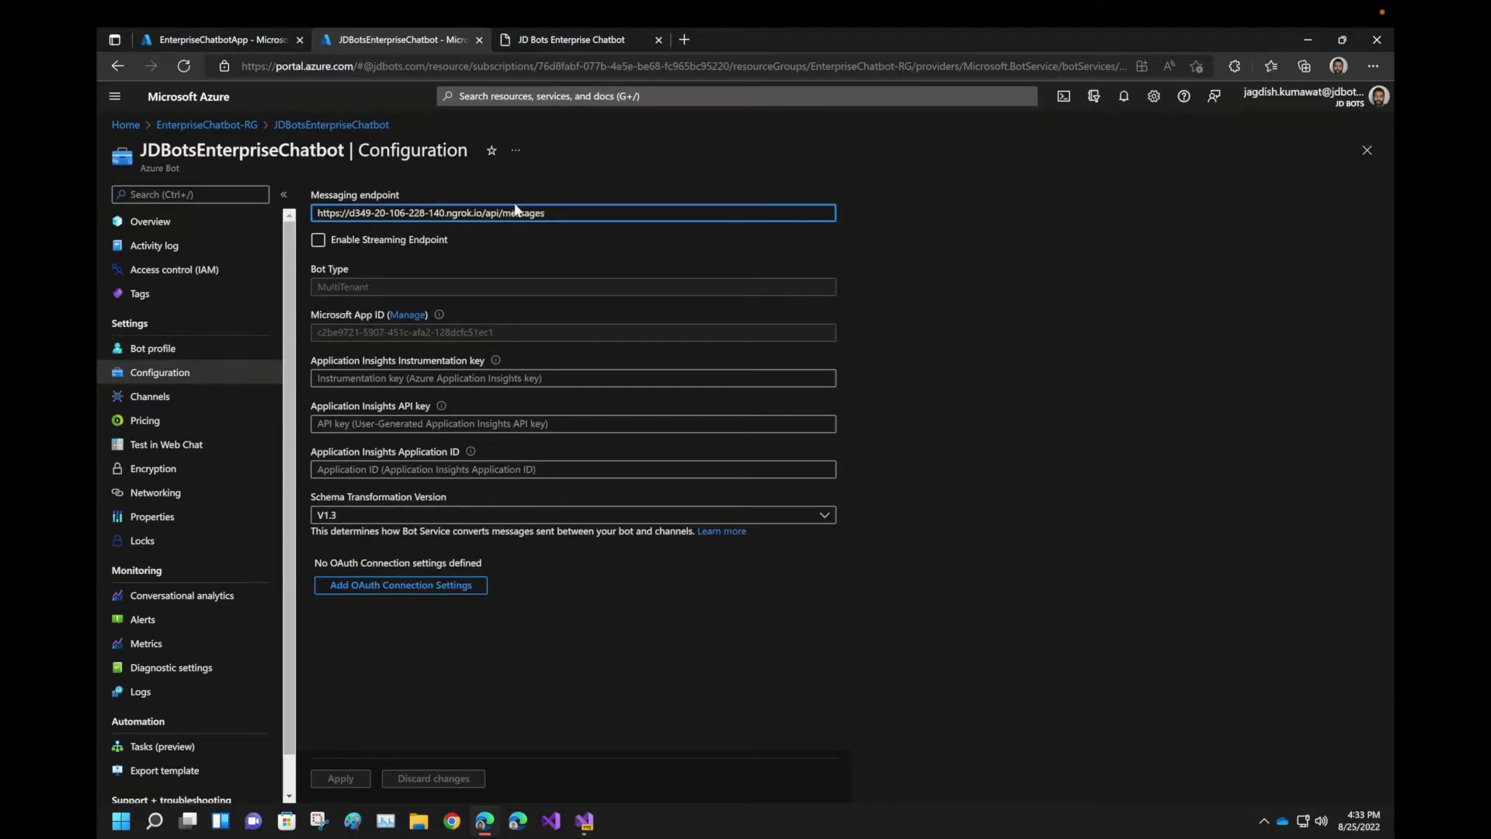
{"action": "left_click", "coordinate": [557, 43]}
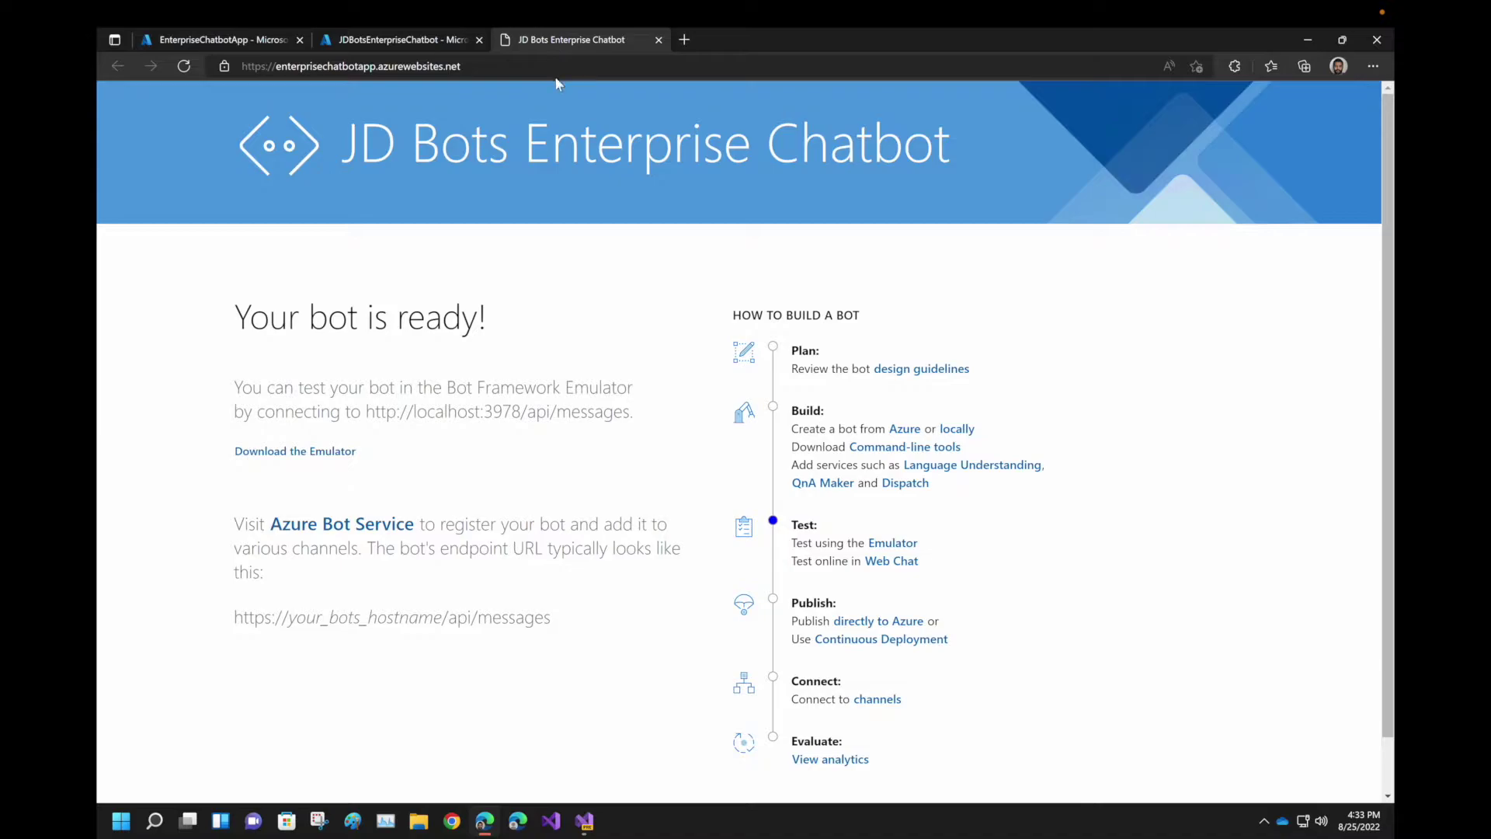
{"action": "left_click", "coordinate": [552, 62]}
{"action": "key", "text": "ctrl+c"}
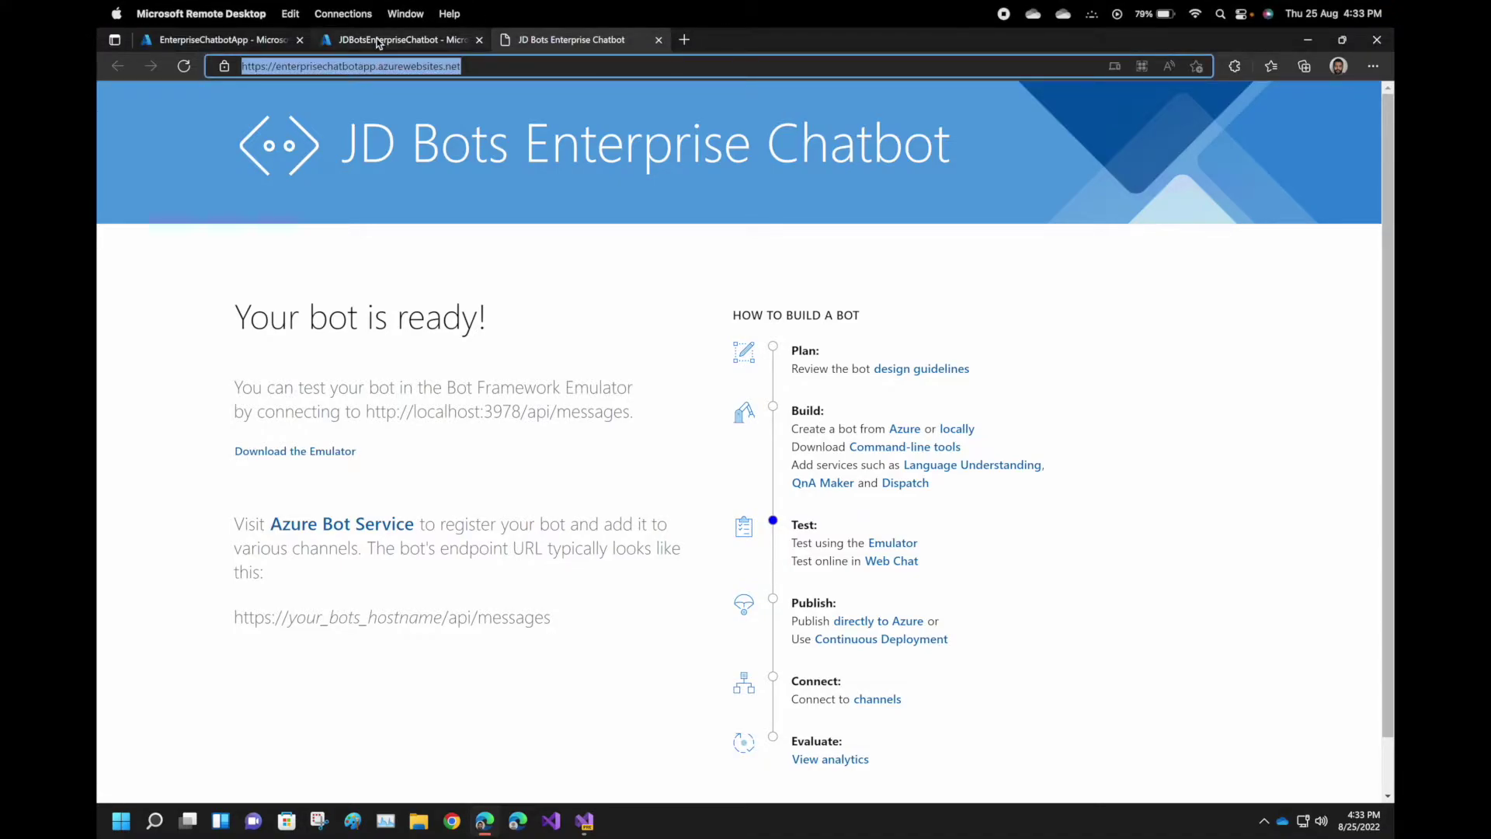
{"action": "left_click", "coordinate": [377, 43]}
{"action": "left_click", "coordinate": [318, 211]}
{"action": "left_click", "coordinate": [439, 212]}
{"action": "left_click_drag", "start_coordinate": [439, 212], "coordinate": [482, 213]}
{"action": "key", "text": "ctrl+v"}
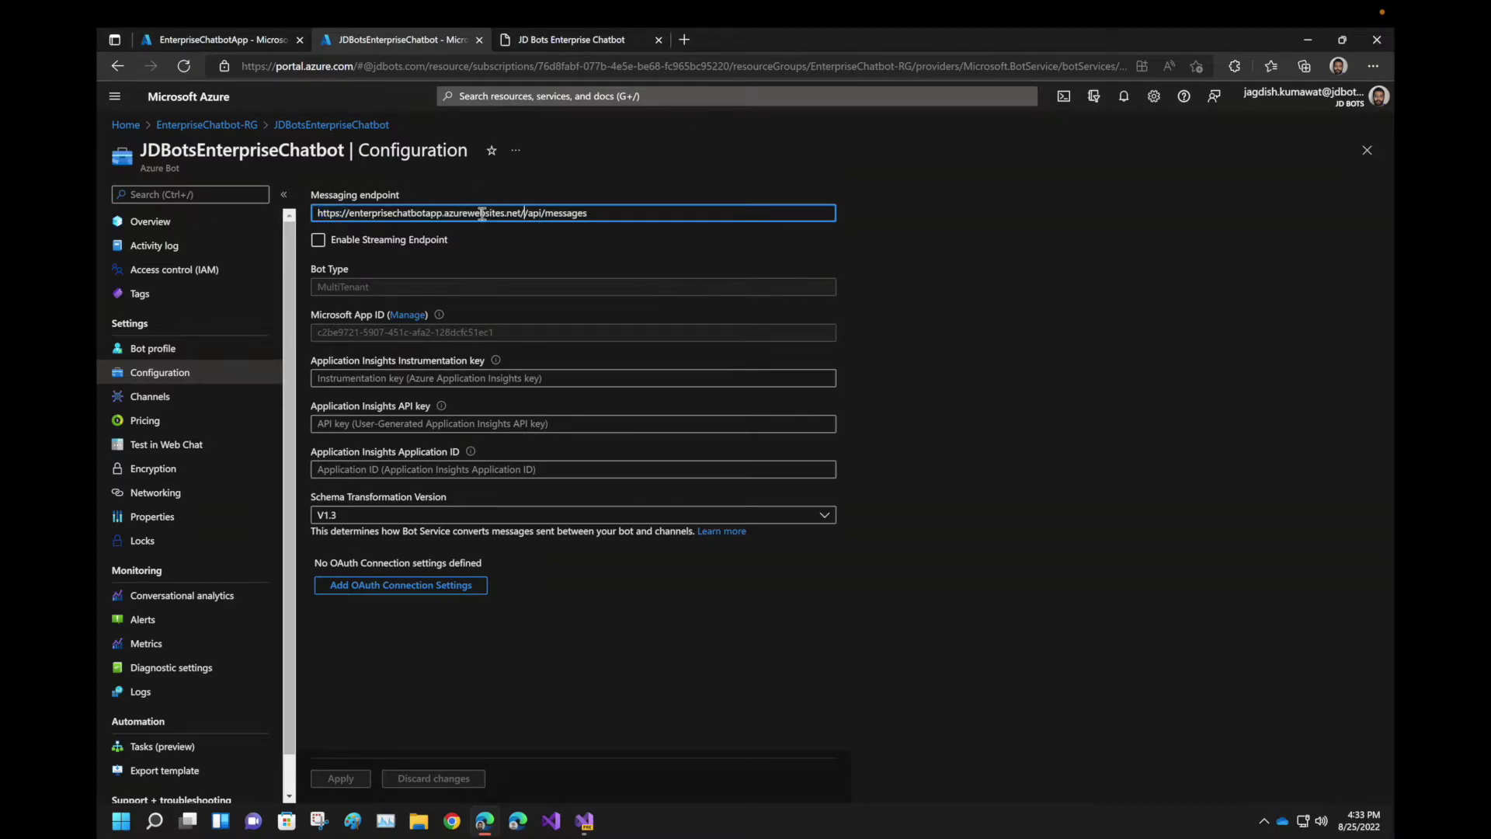
{"action": "key", "text": "BackSpace"}
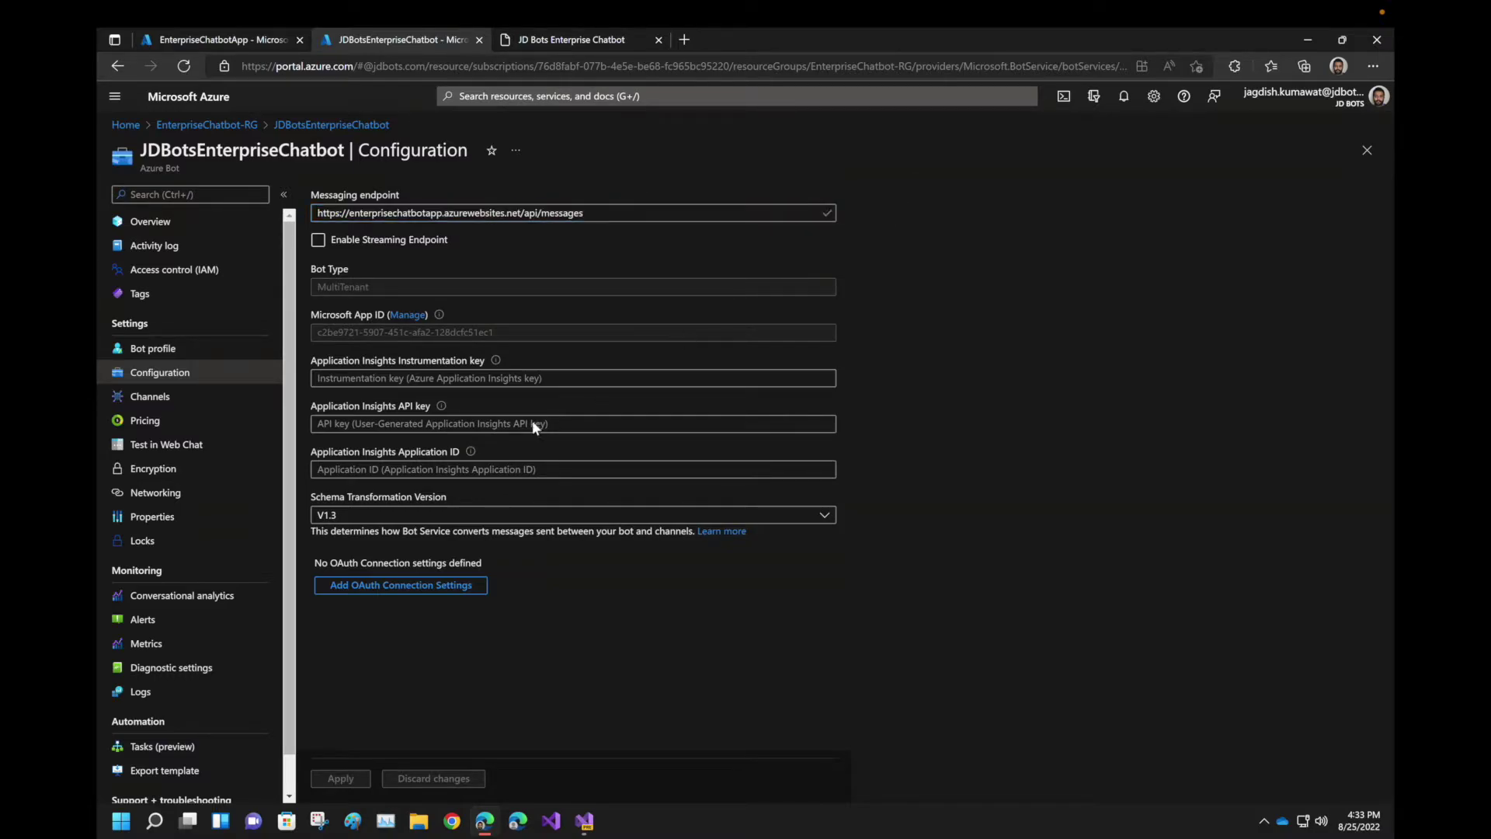
Apply the new messaging endpoint and send 'Add item' in Test in Web Chat
{"action": "left_click", "coordinate": [352, 778]}
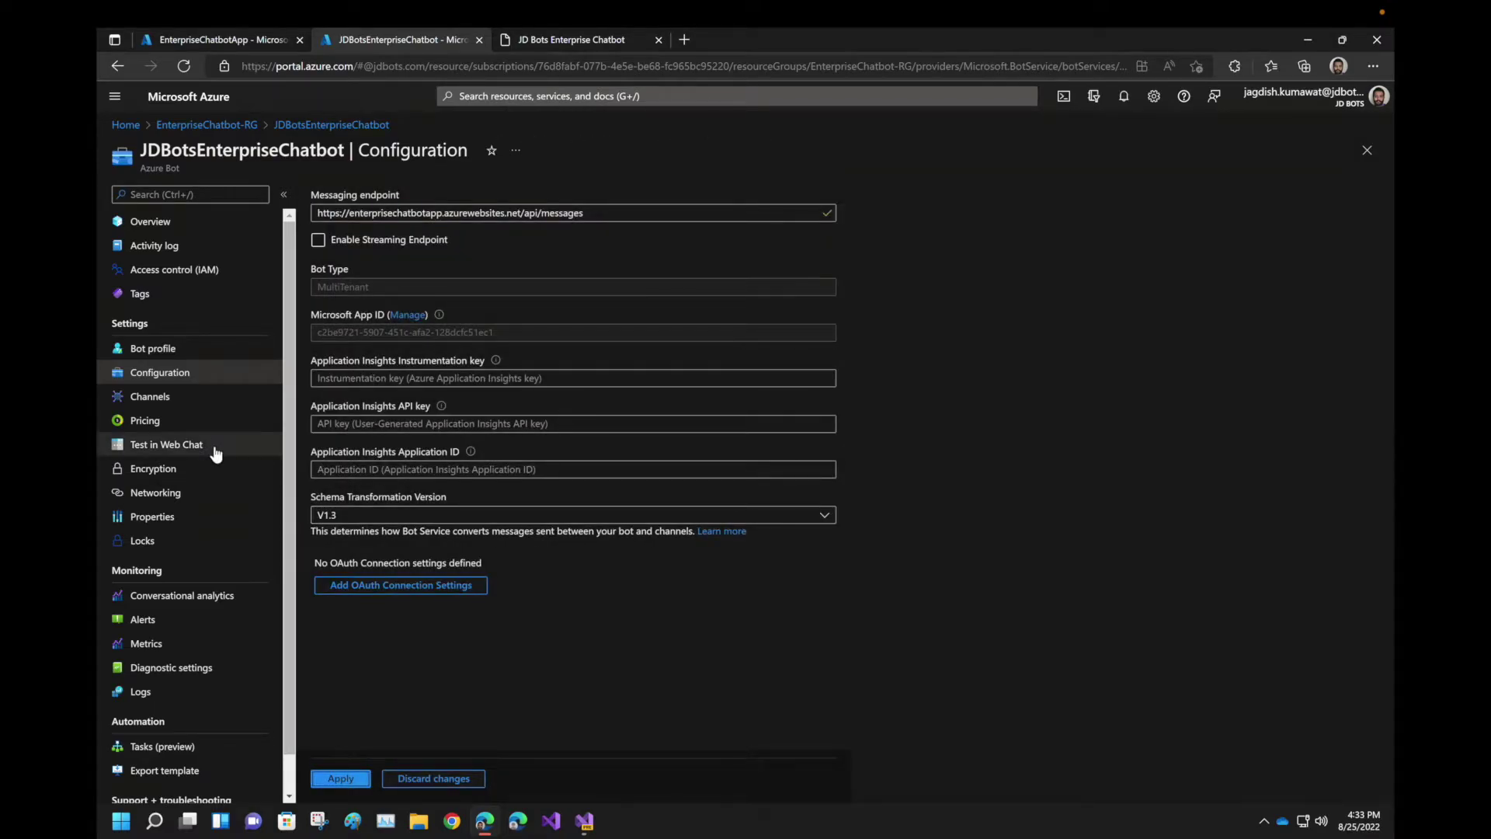
{"action": "left_click", "coordinate": [215, 447]}
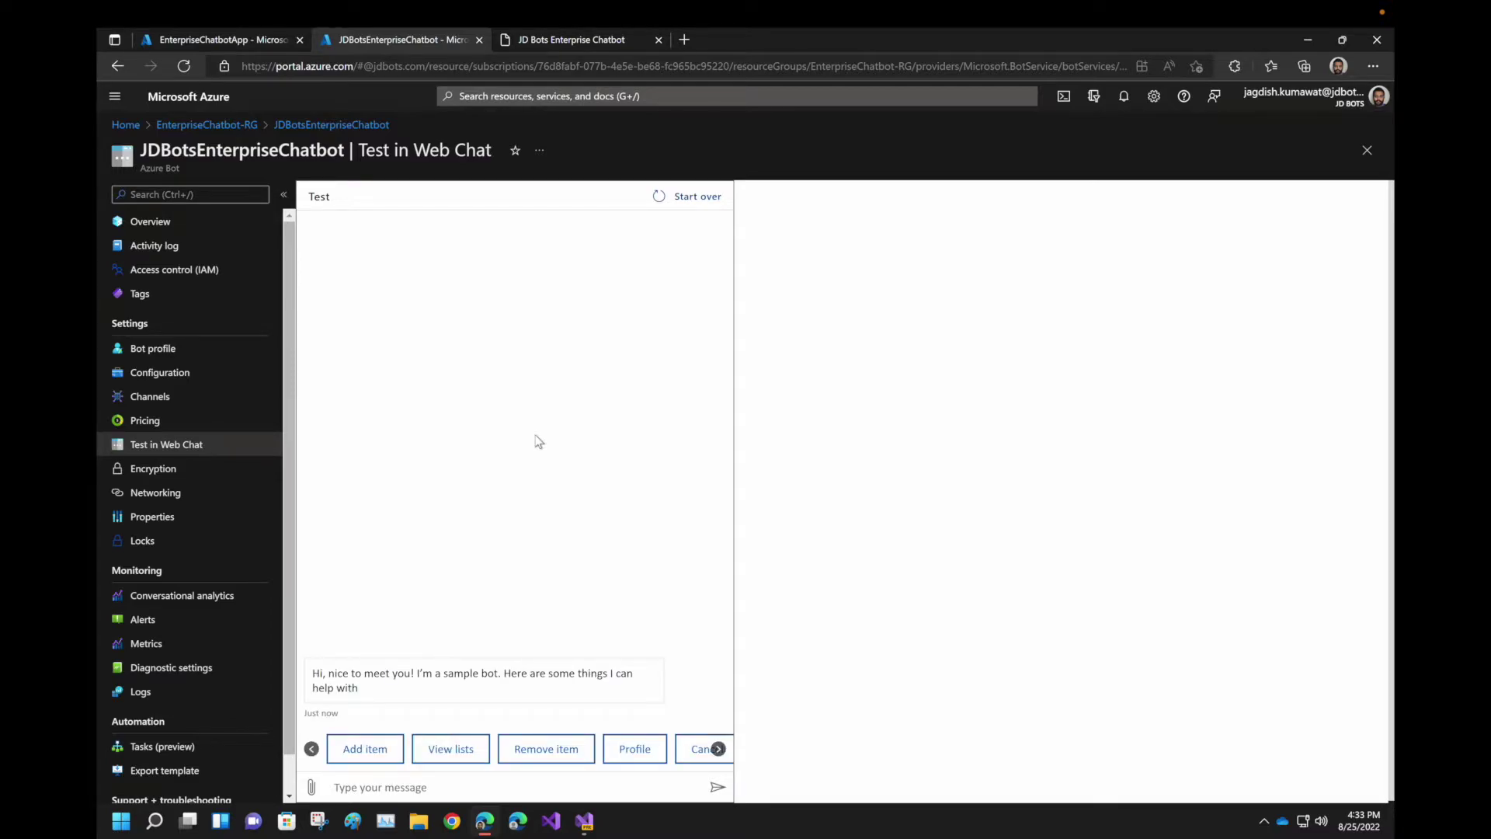
{"action": "left_click", "coordinate": [362, 750]}
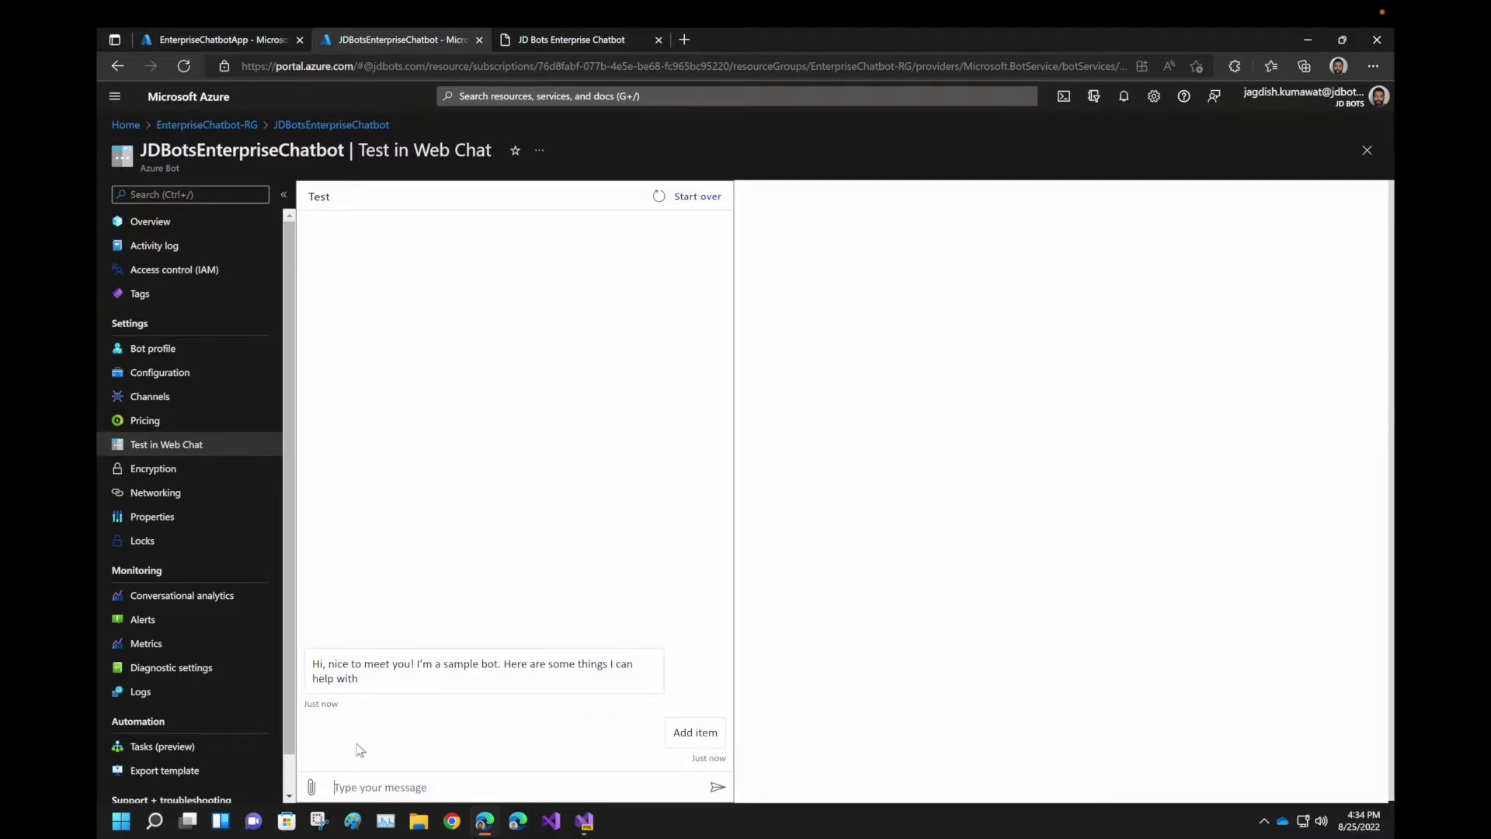
{"action": "left_click", "coordinate": [205, 402]}
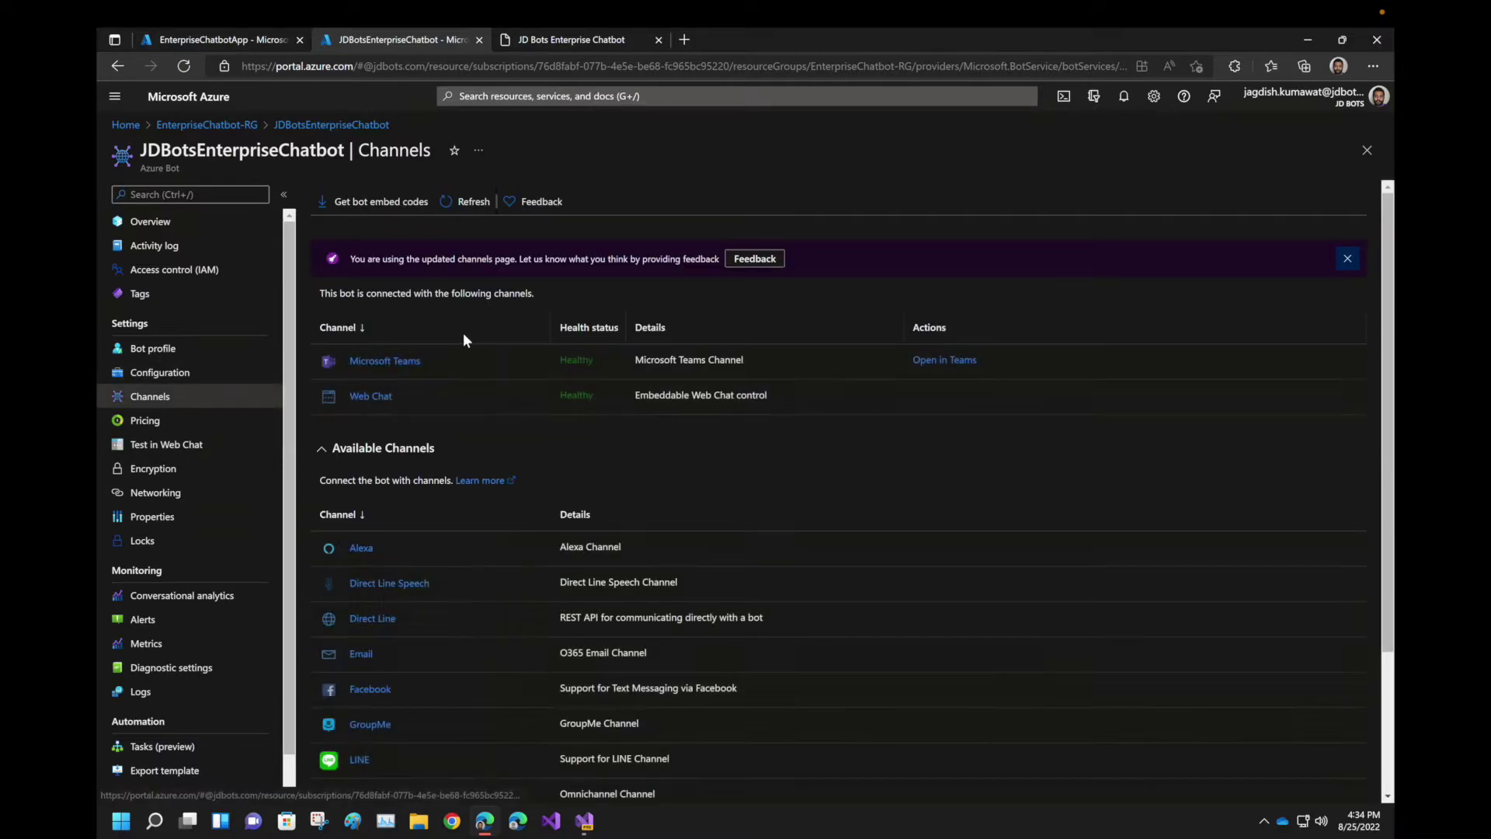
Return from the bot's Channels page to the EnterpriseChatbot-RG resource group overview
{"action": "left_click", "coordinate": [244, 40]}
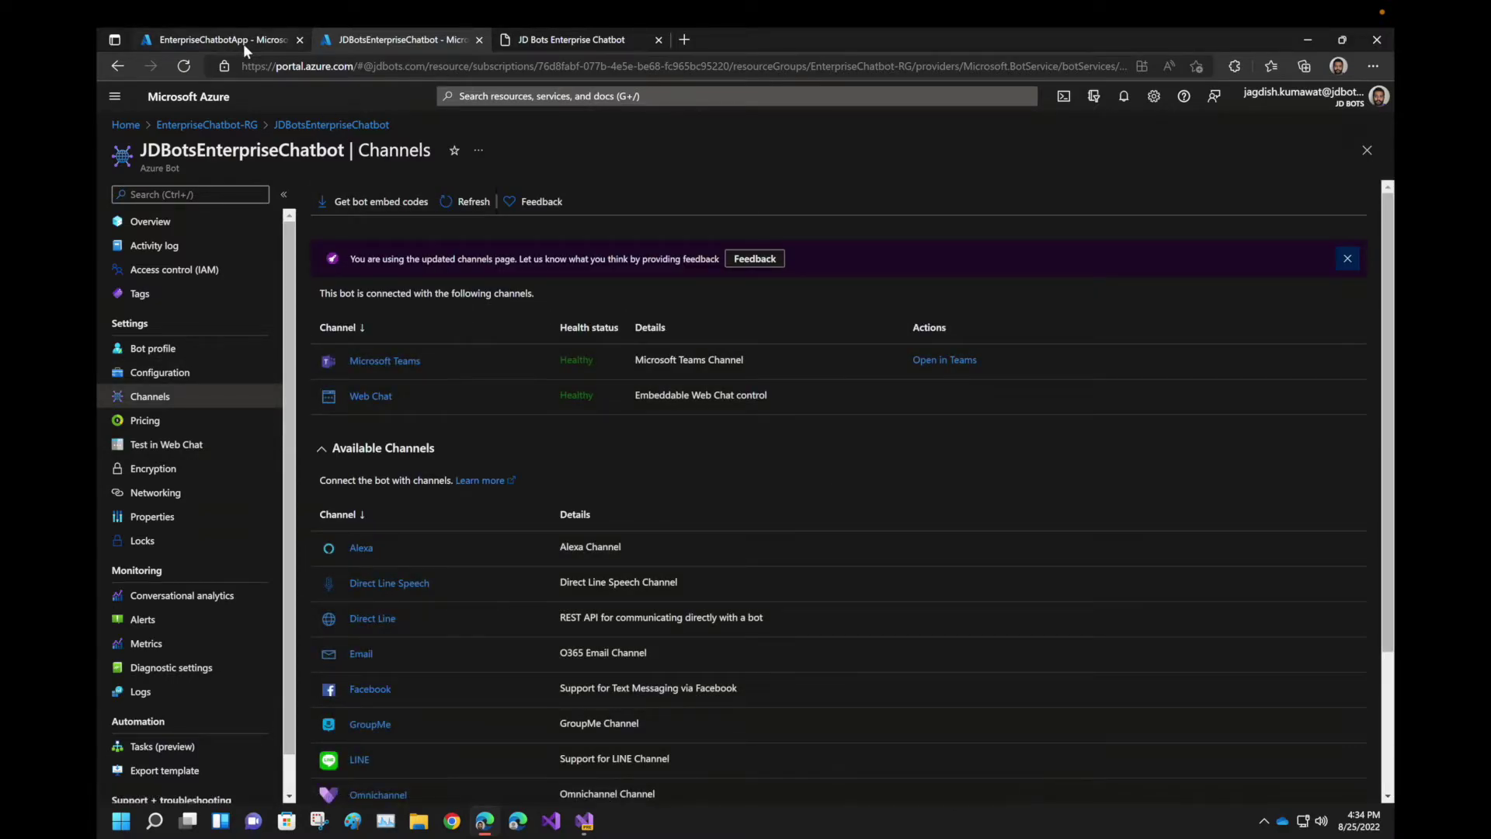
{"action": "left_click", "coordinate": [391, 43]}
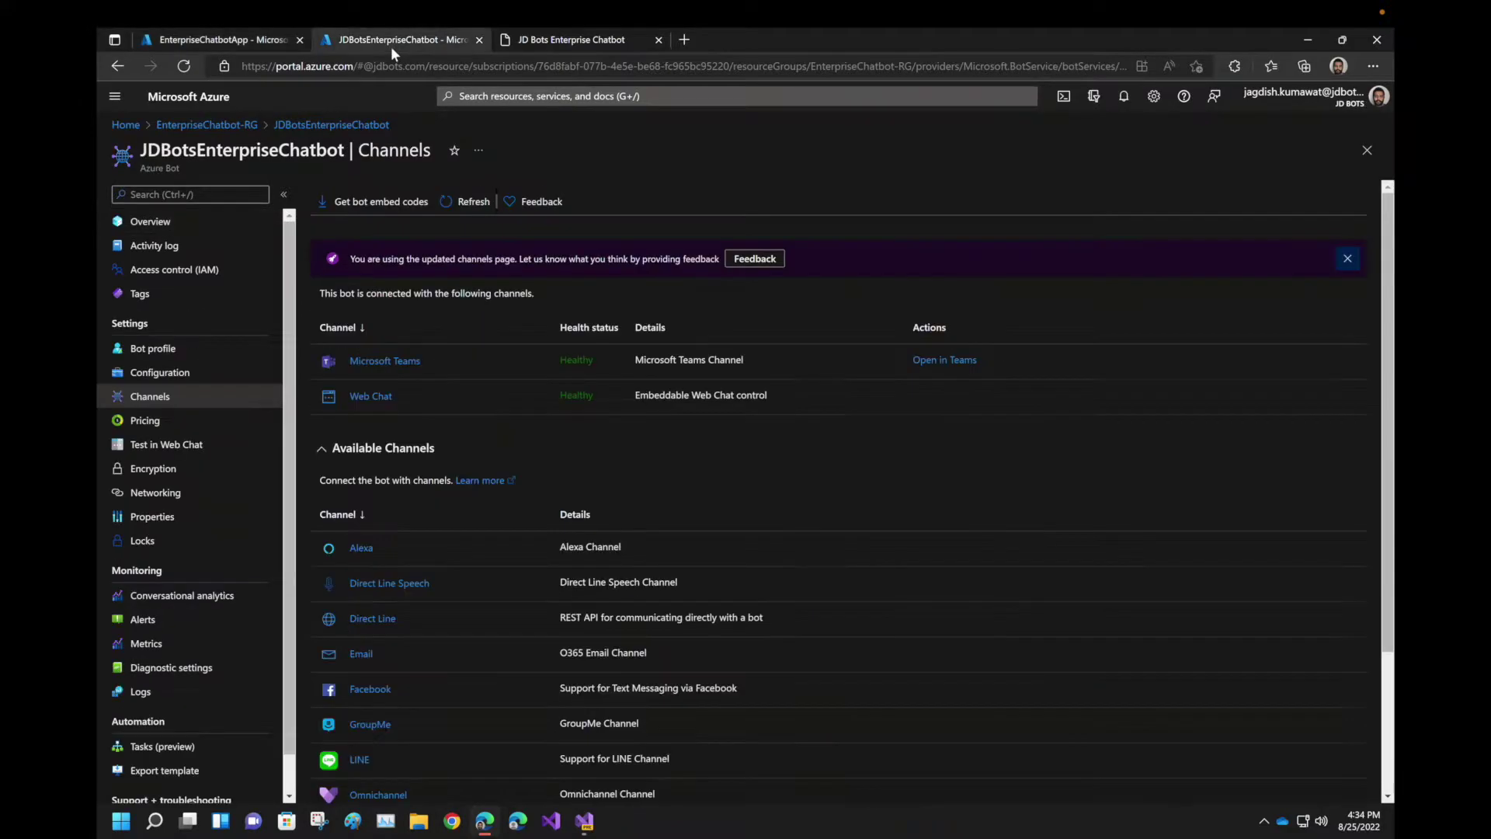
{"action": "left_click", "coordinate": [249, 123]}
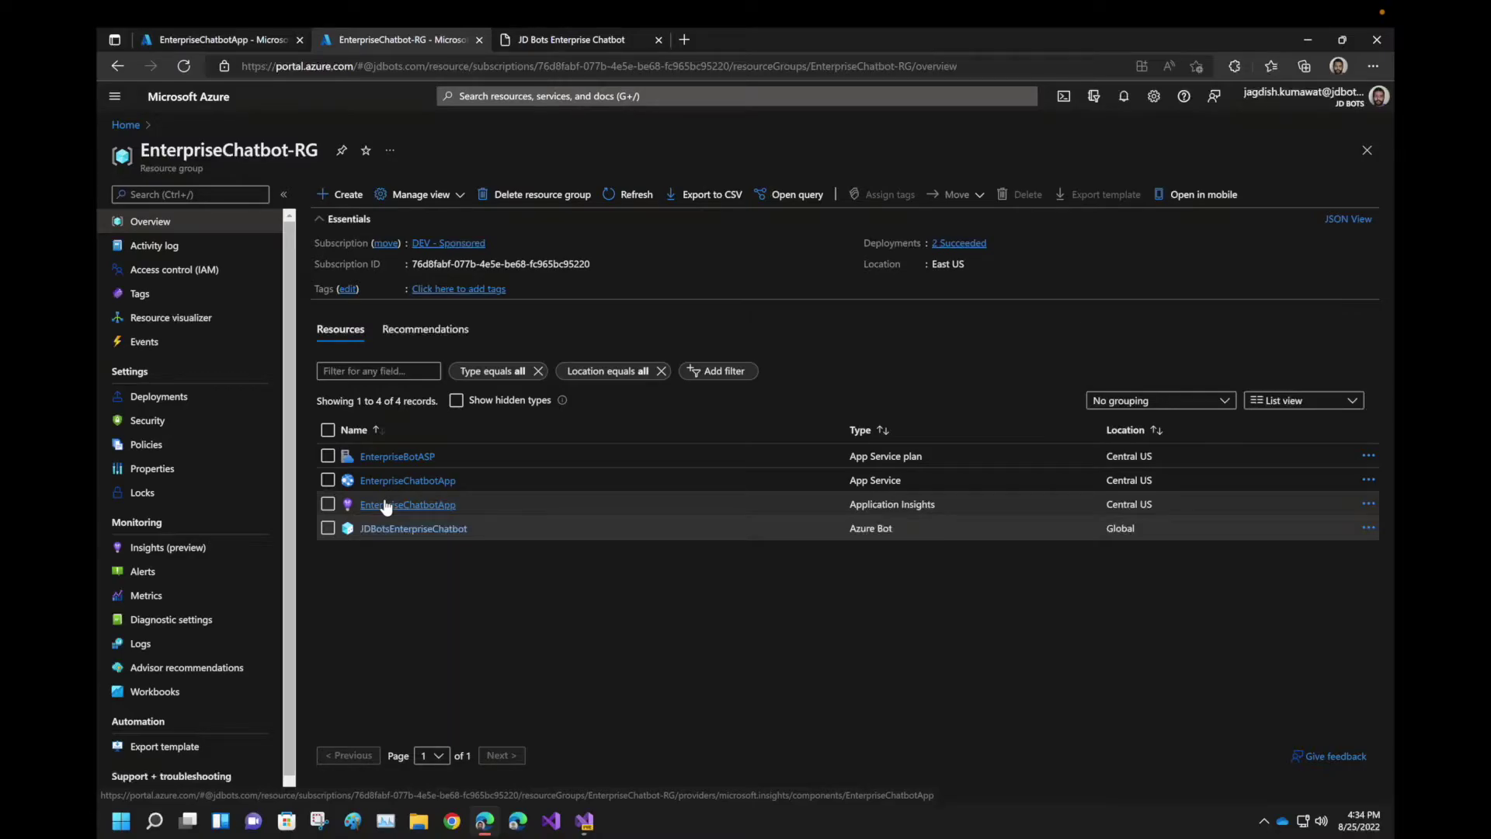
Open Logs for the EnterpriseChatbotApp Application Insights resource
{"action": "left_click", "coordinate": [386, 505]}
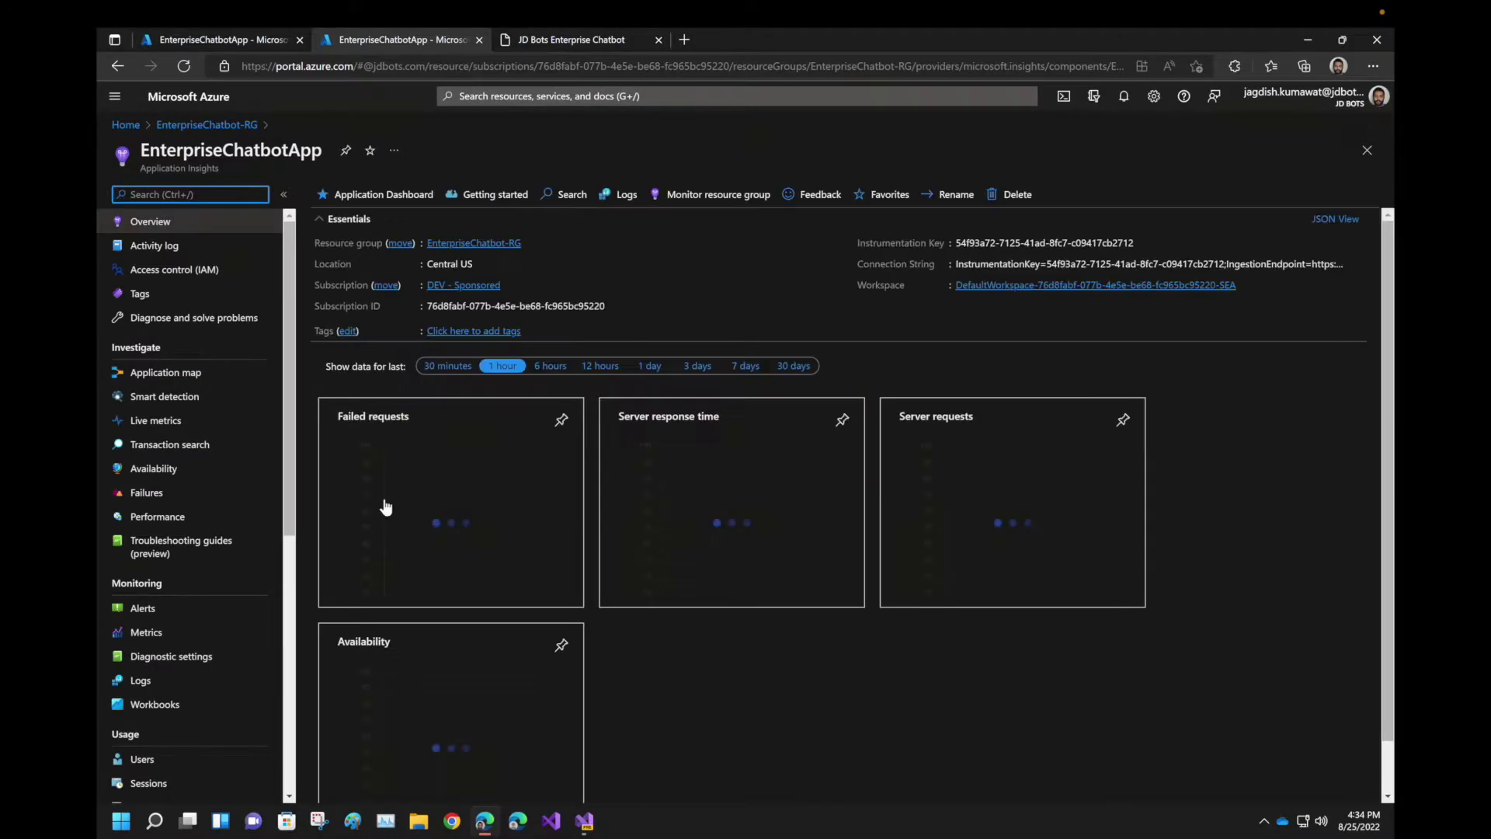
{"action": "left_click", "coordinate": [623, 194]}
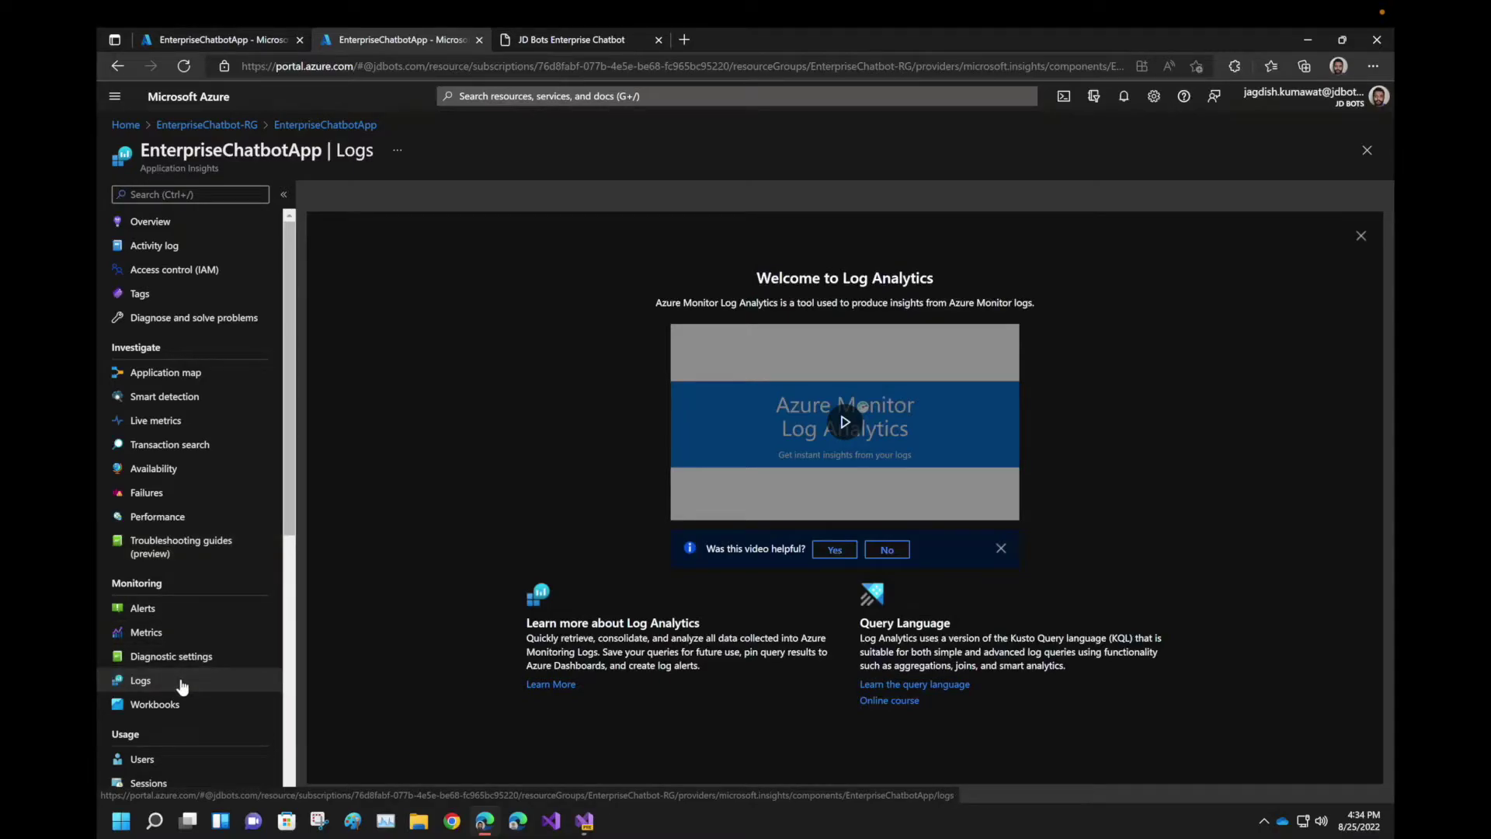
Close the welcome and queries panels and run a customEvents query over the last 24 hours
{"action": "left_click", "coordinate": [1361, 236]}
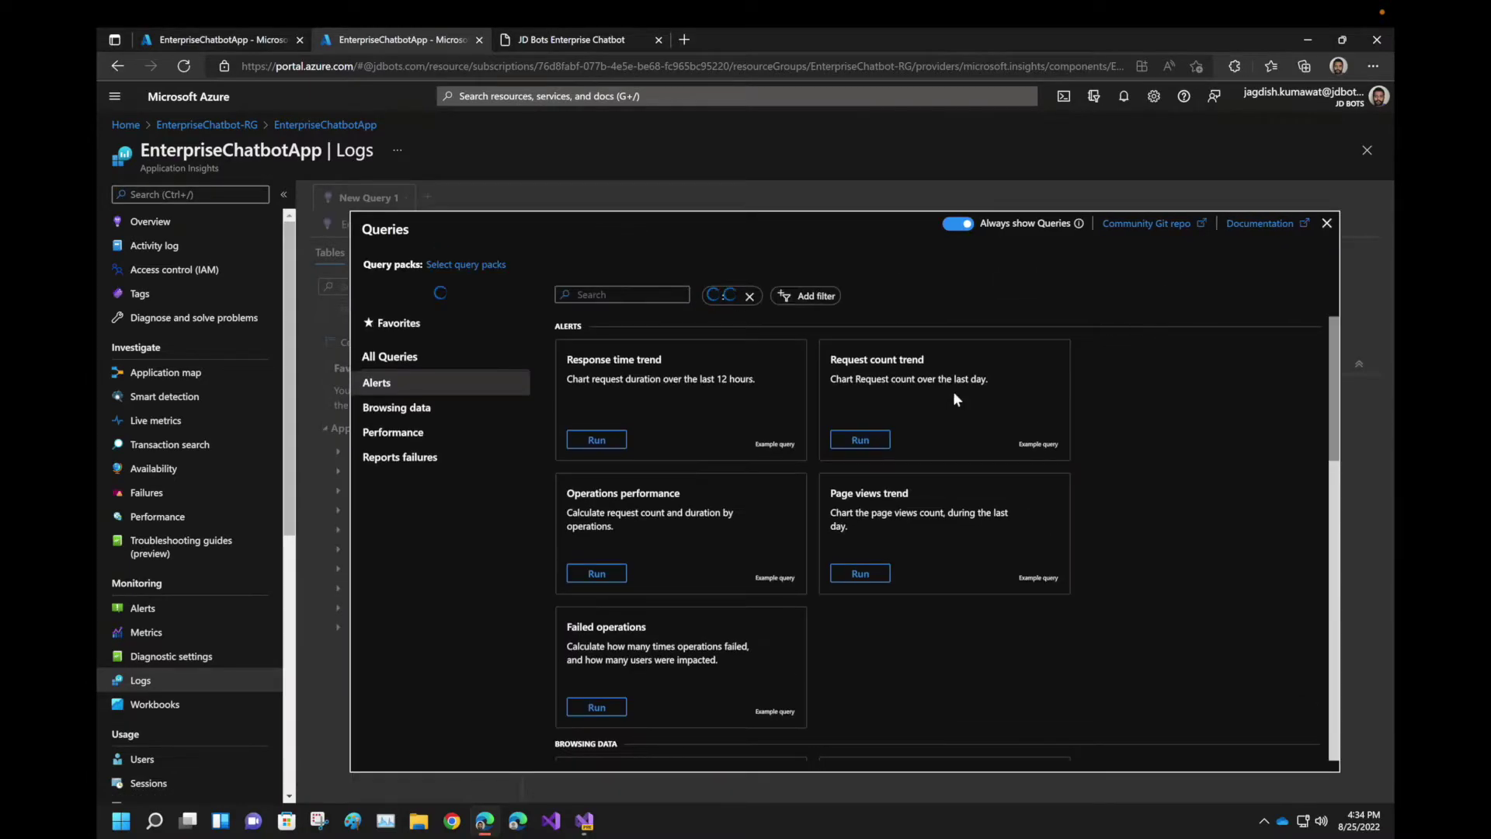
{"action": "left_click", "coordinate": [1327, 223]}
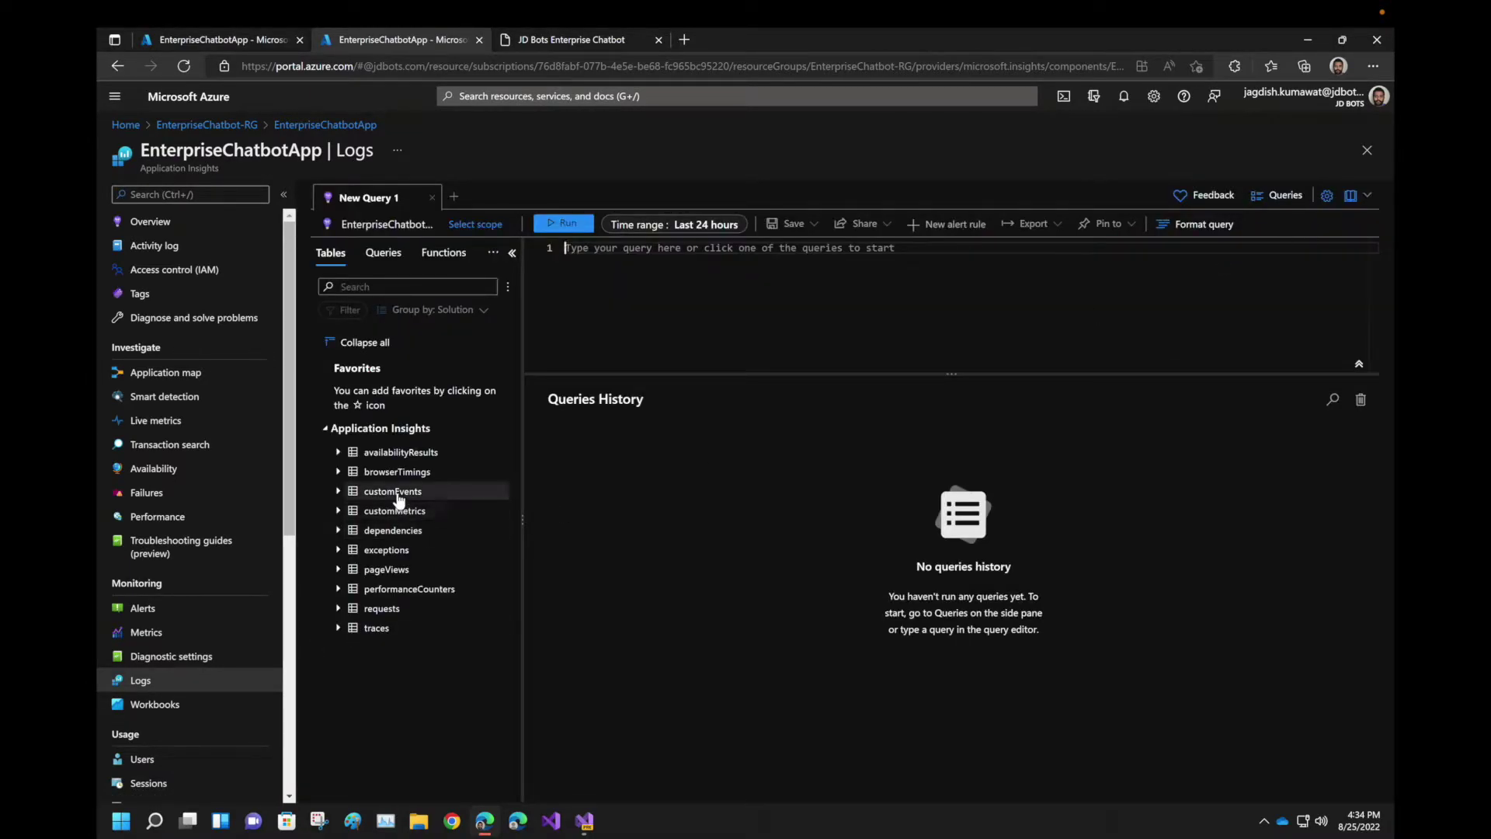
{"action": "mouse_move", "coordinate": [393, 491]}
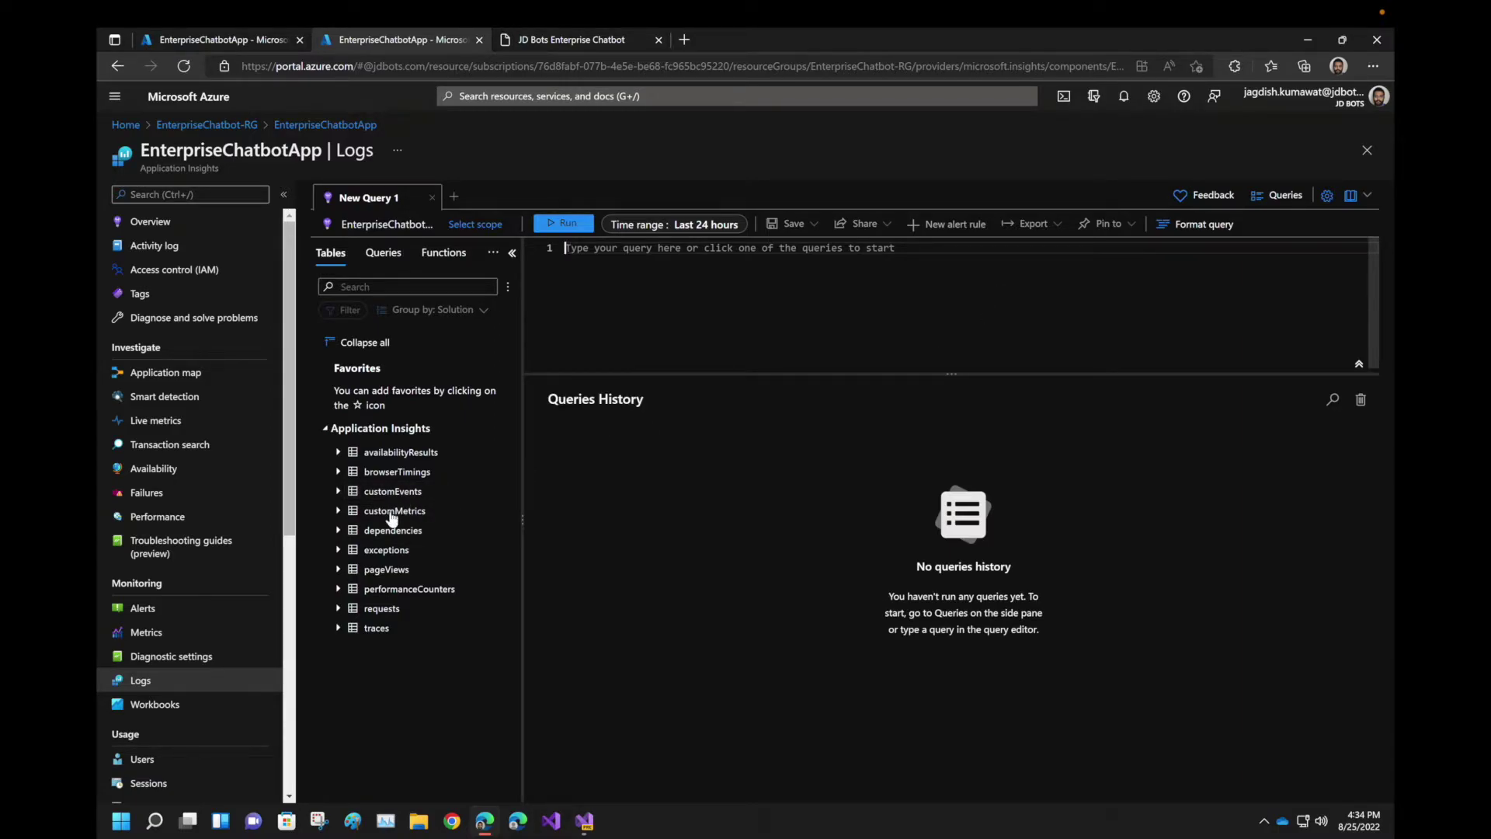
{"action": "double_click", "coordinate": [392, 493]}
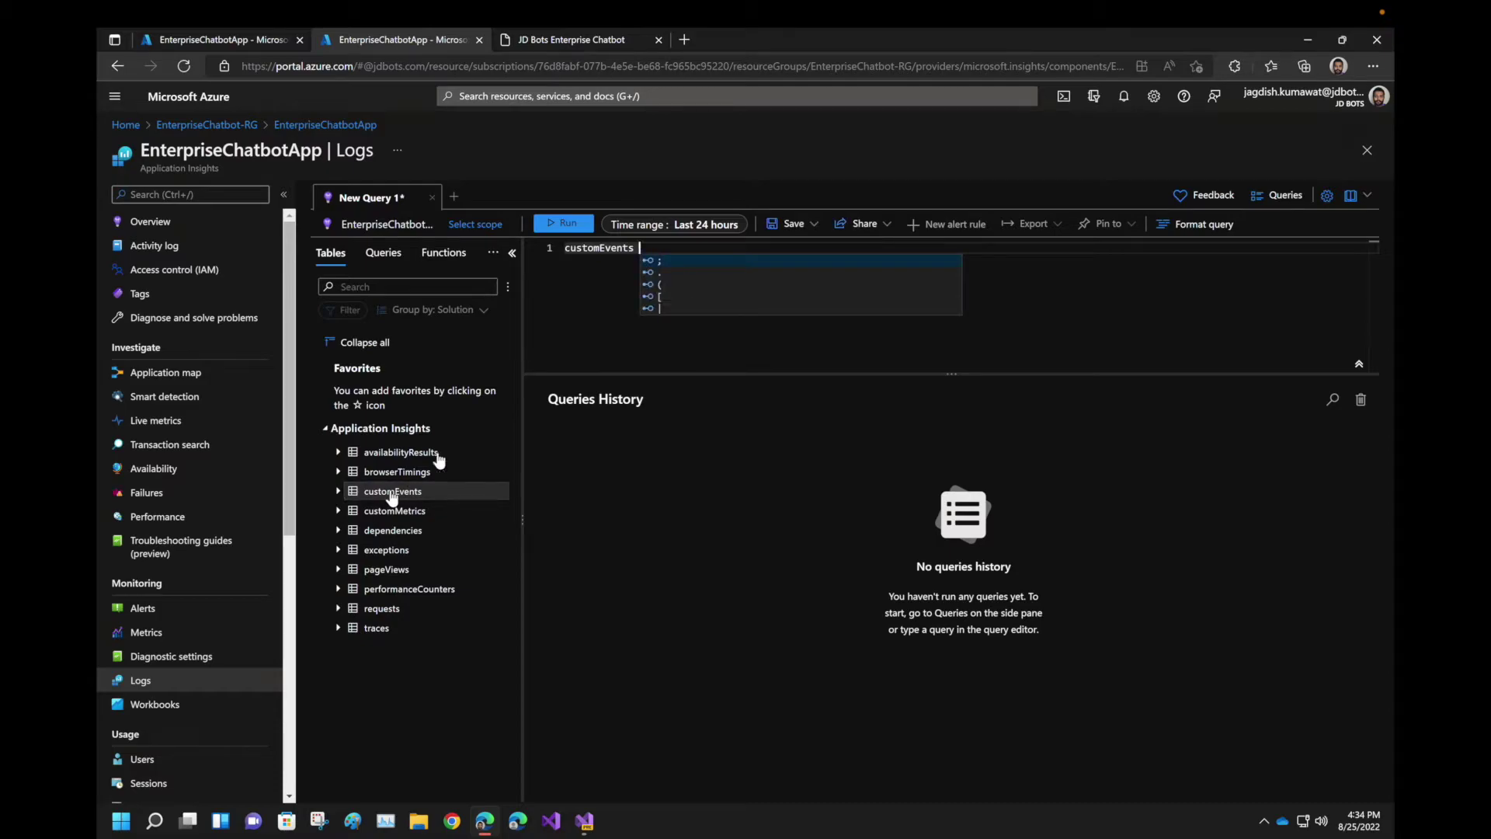
{"action": "left_click", "coordinate": [583, 226]}
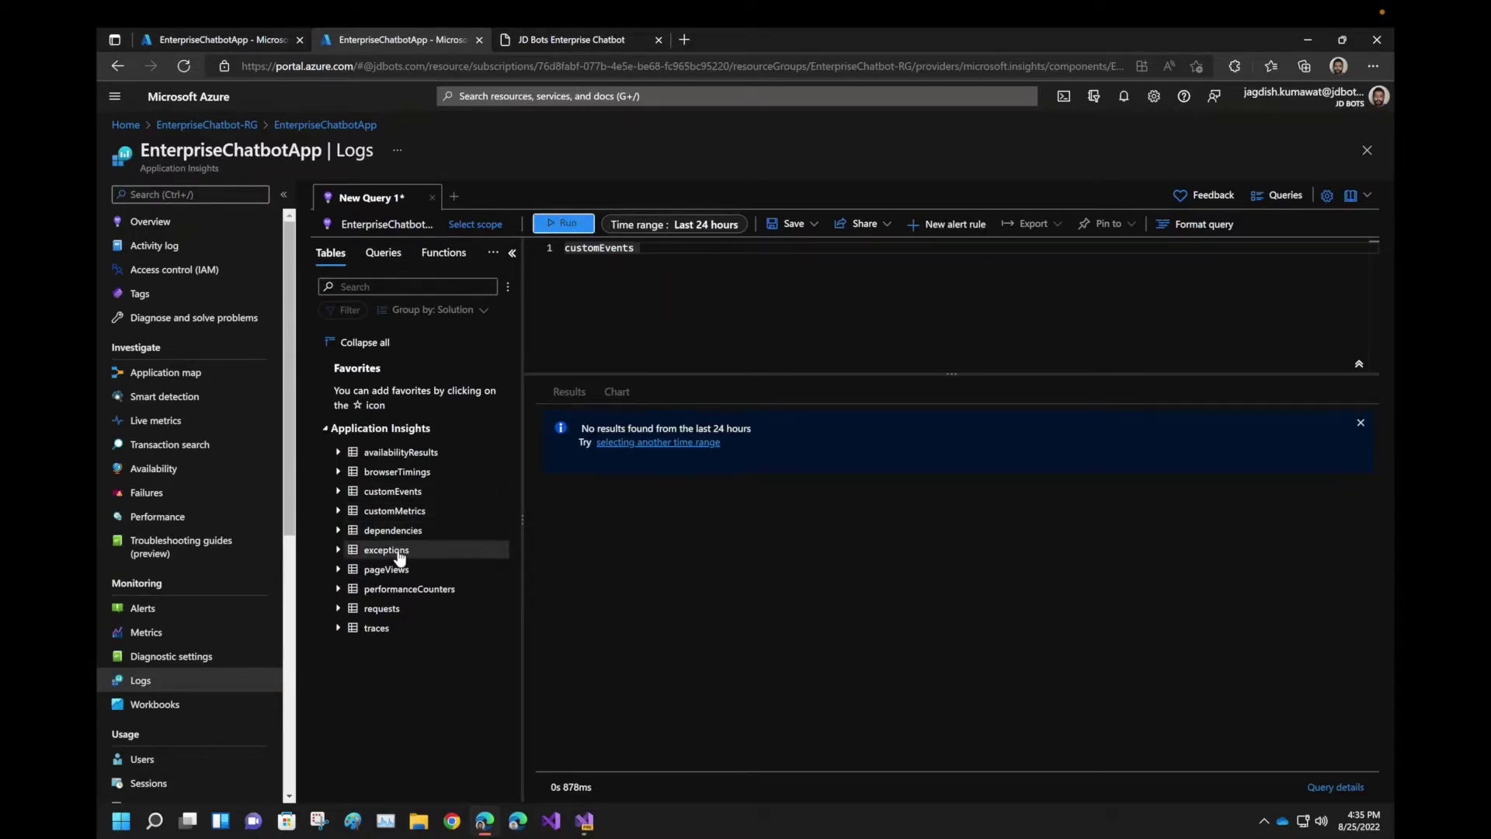
{"action": "mouse_move", "coordinate": [420, 556]}
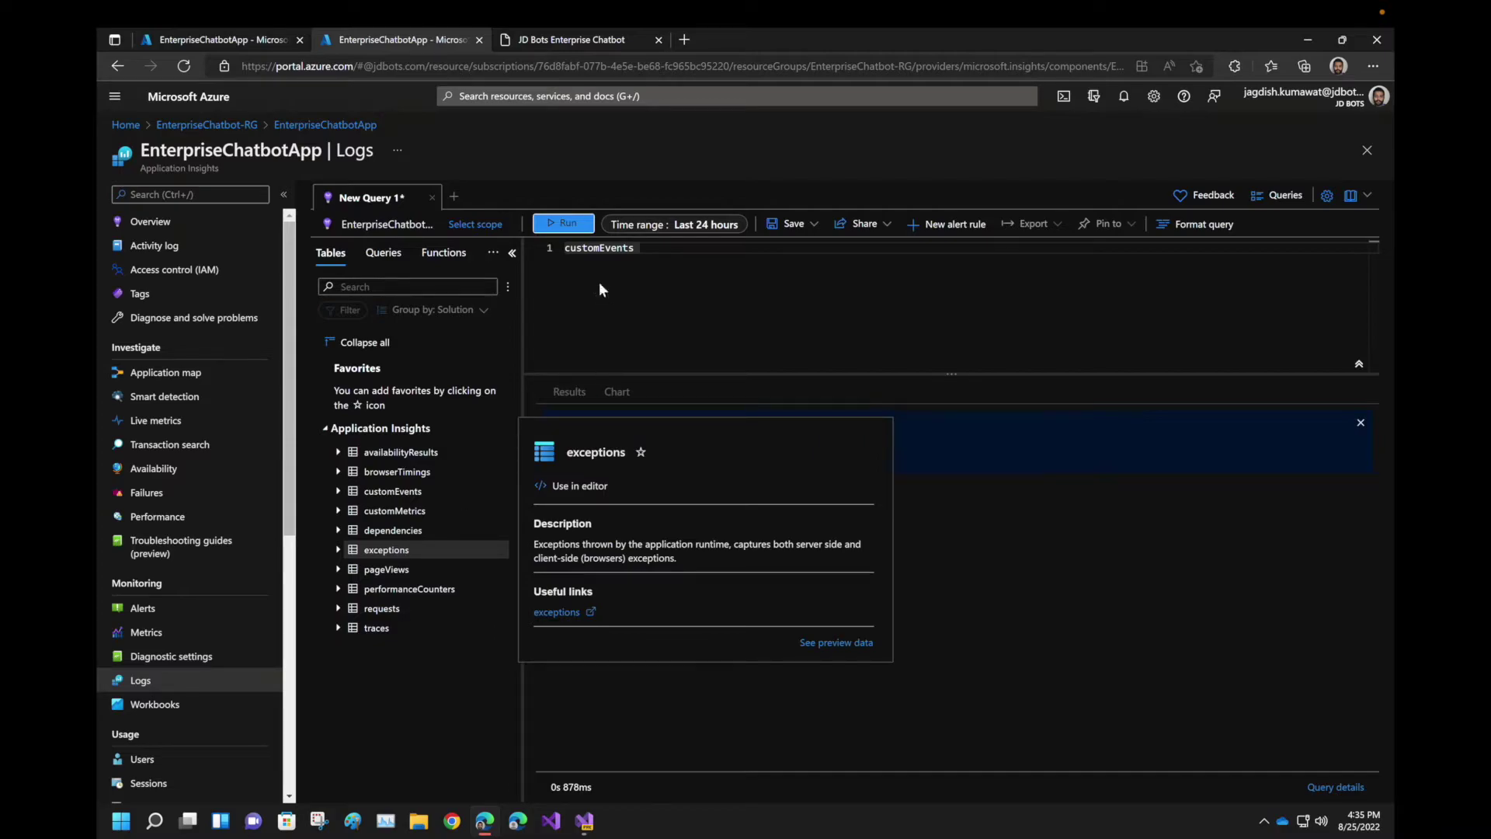
{"action": "left_click", "coordinate": [558, 227]}
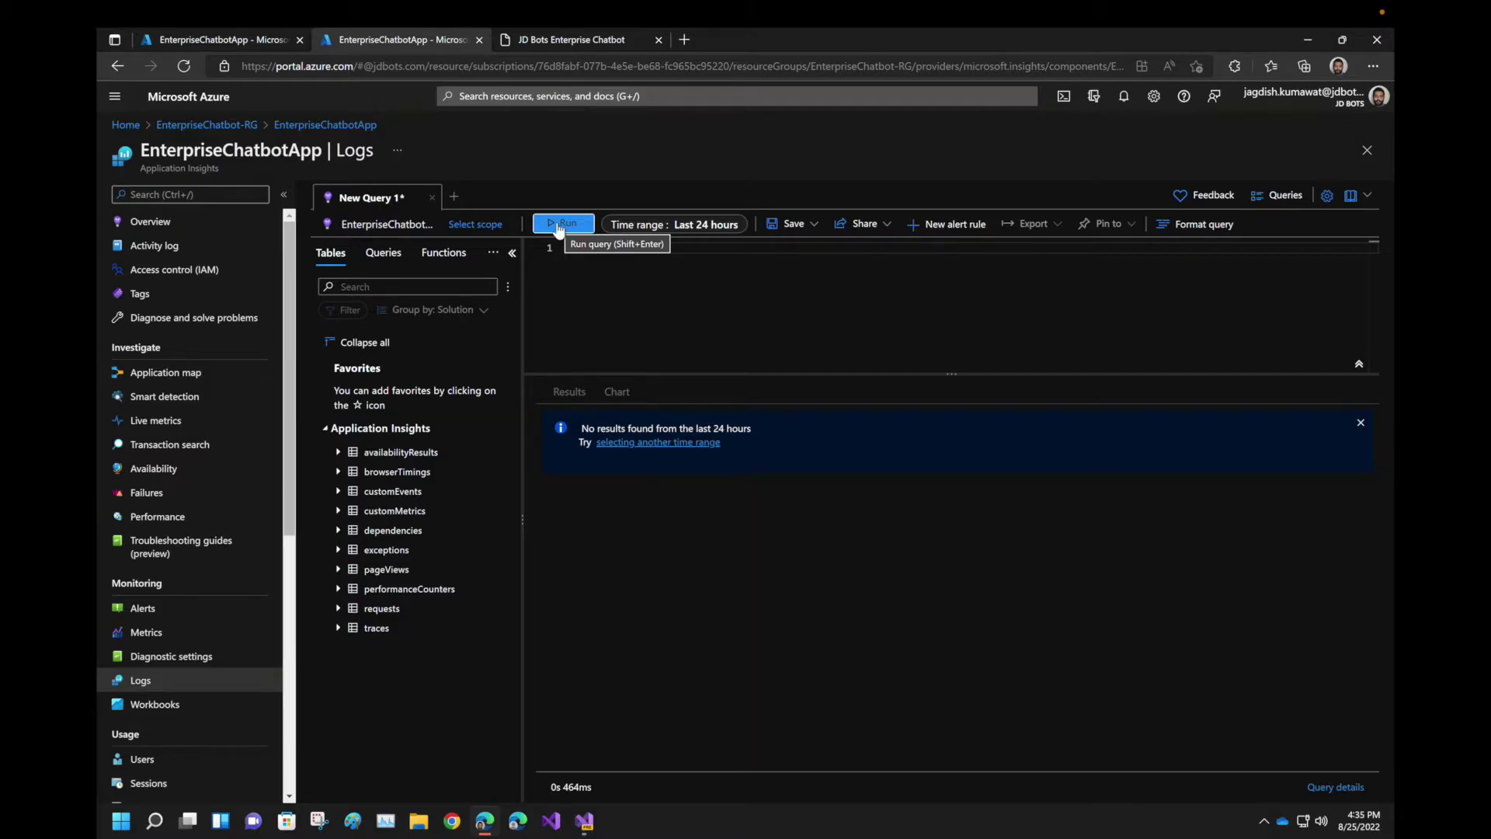
{"action": "type", "text": "customEvents"}
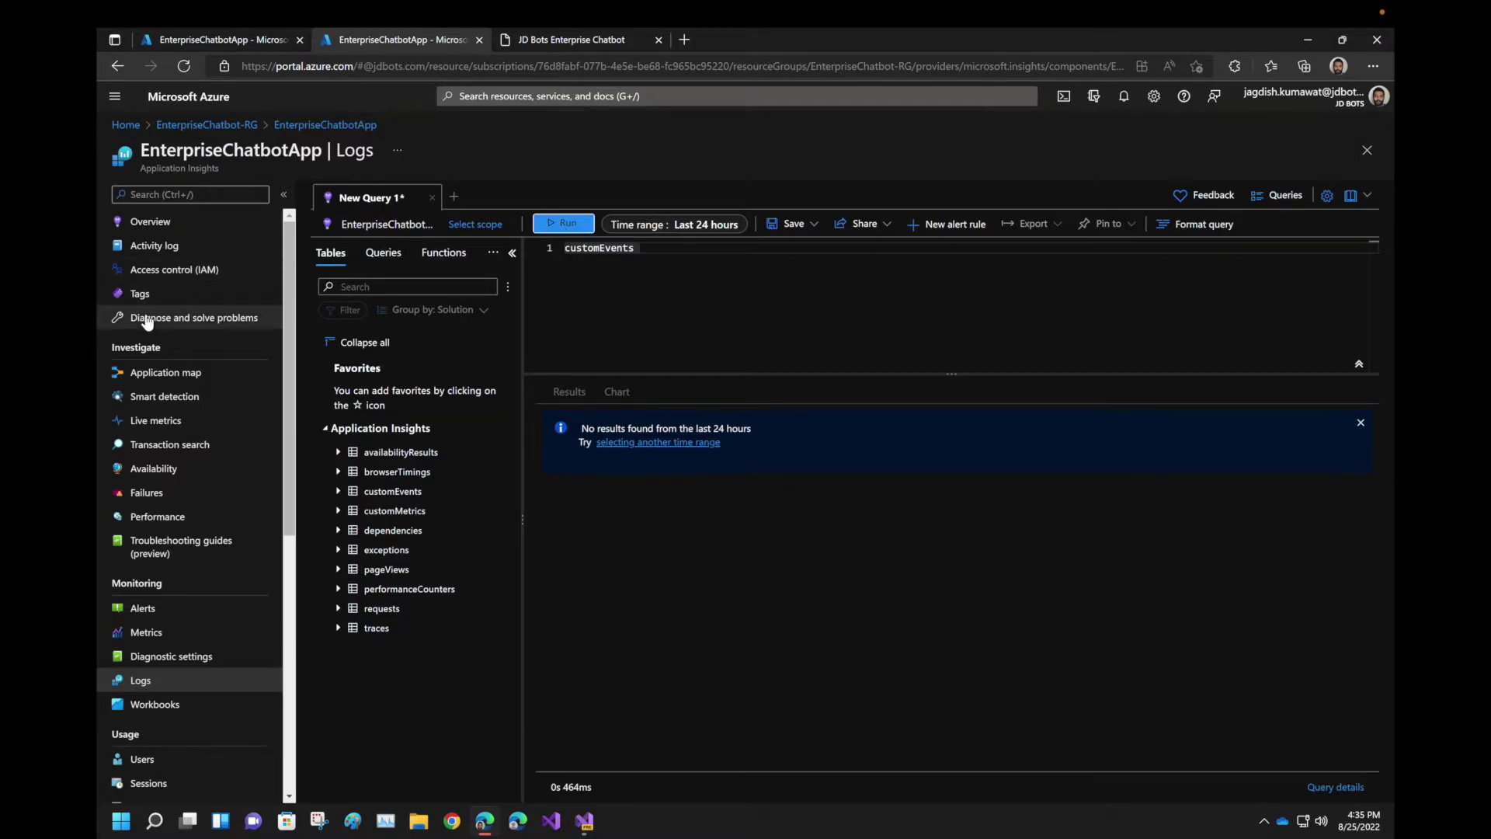
{"action": "left_click", "coordinate": [196, 223]}
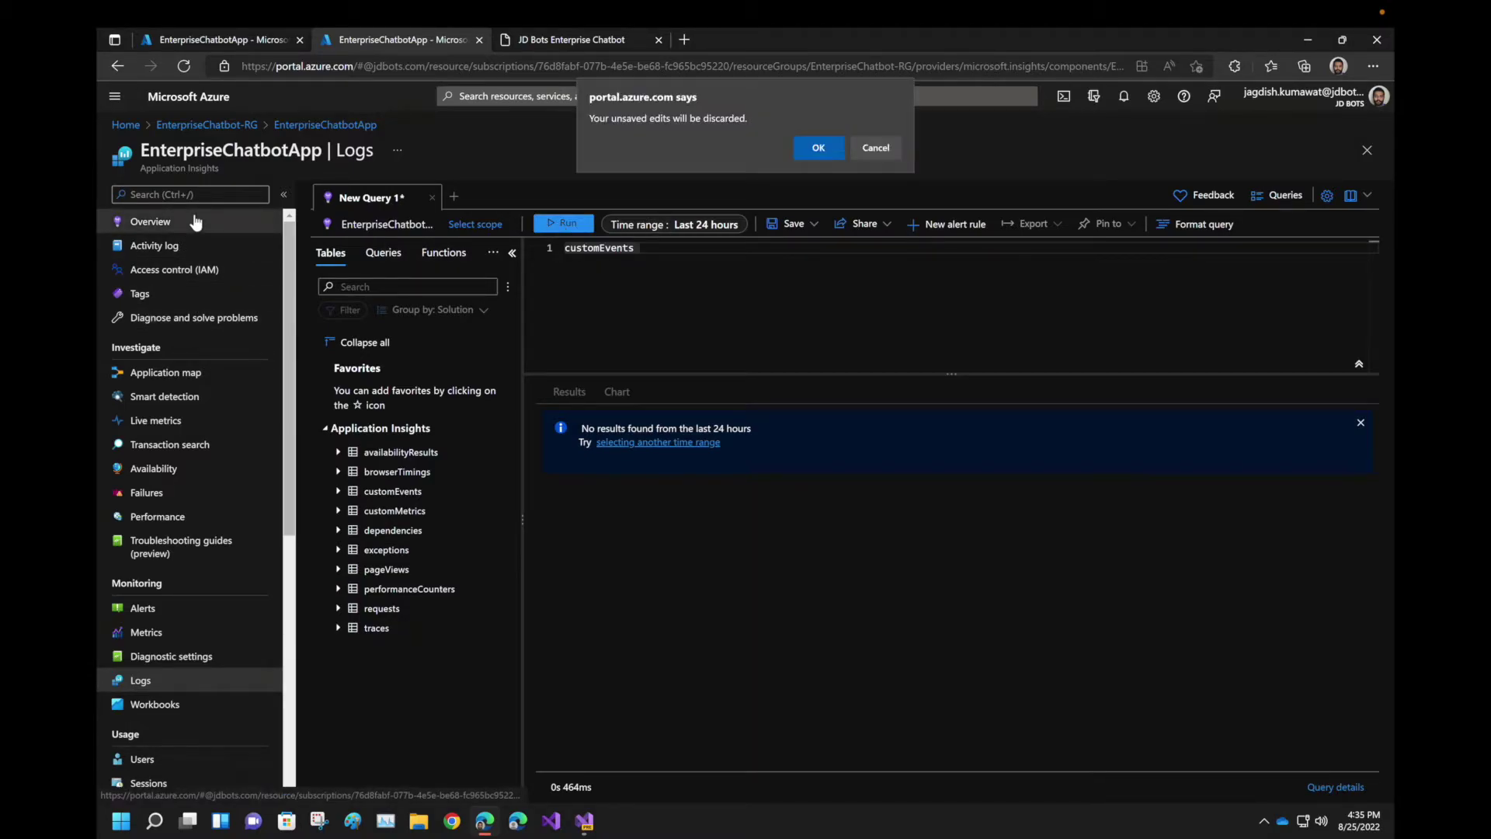
Discard the unsaved query and open the Properties page showing the instrumentation key and connection string
{"action": "left_click", "coordinate": [814, 157]}
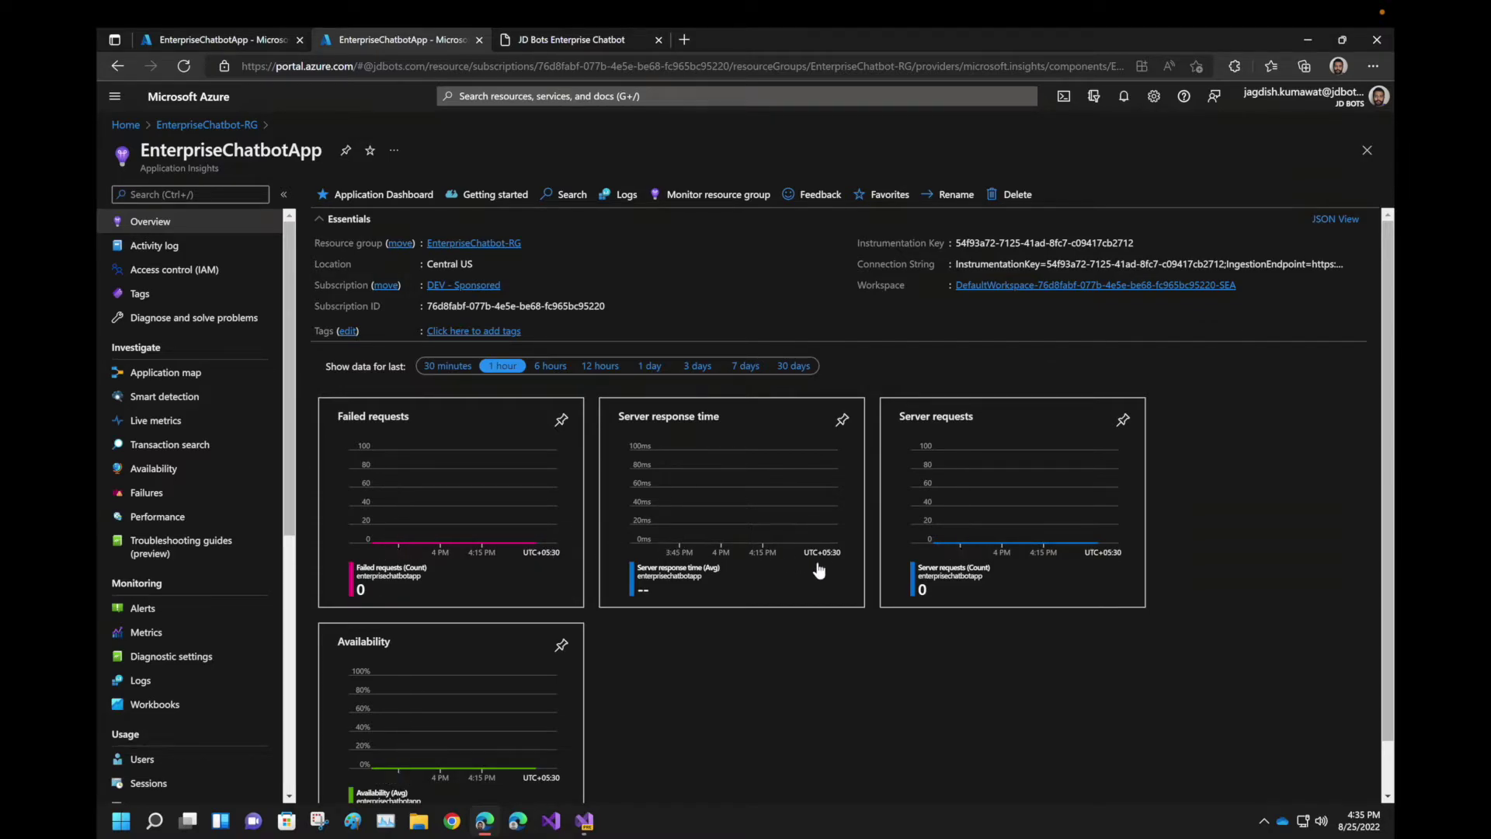
{"action": "scroll", "coordinate": [818, 569], "scroll_direction": "down", "scroll_amount": 1}
{"action": "scroll", "coordinate": [815, 561], "scroll_direction": "up", "scroll_amount": 1}
{"action": "left_click", "coordinate": [184, 65]}
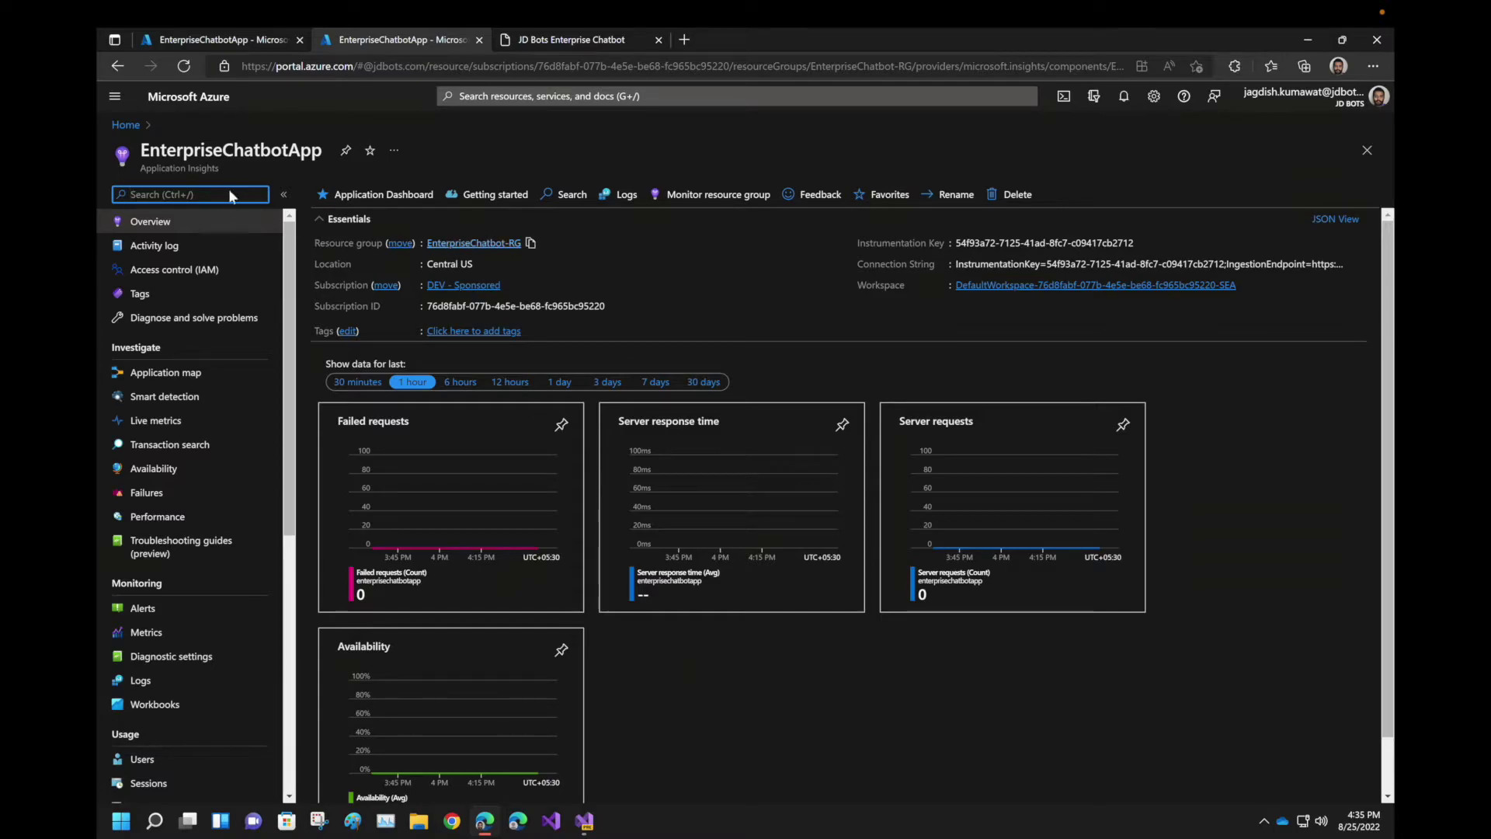
{"action": "scroll", "coordinate": [194, 379], "scroll_direction": "down", "scroll_amount": 3}
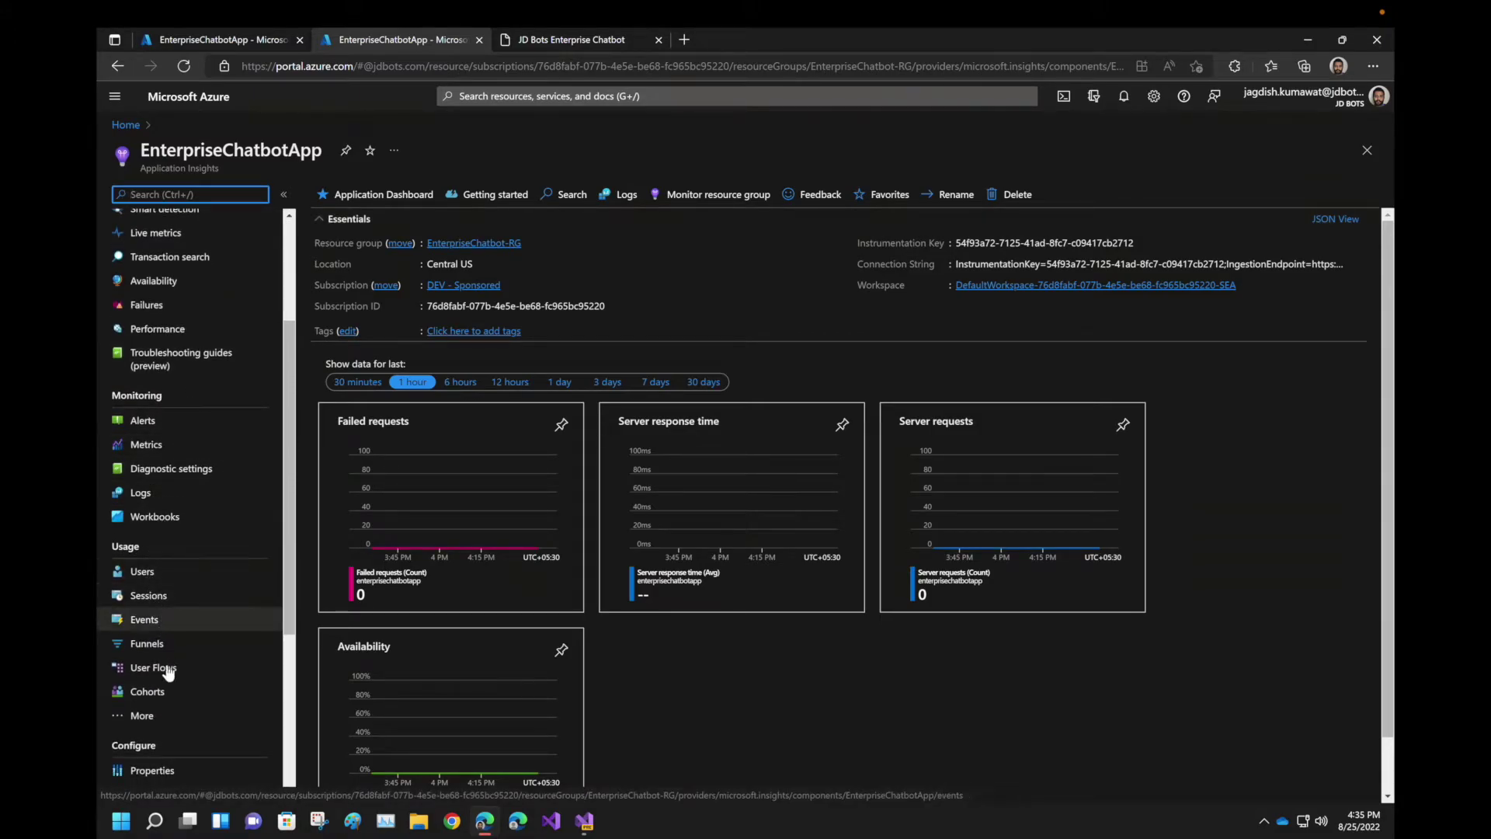
{"action": "scroll", "coordinate": [167, 672], "scroll_direction": "down", "scroll_amount": 1}
{"action": "left_click", "coordinate": [171, 697]}
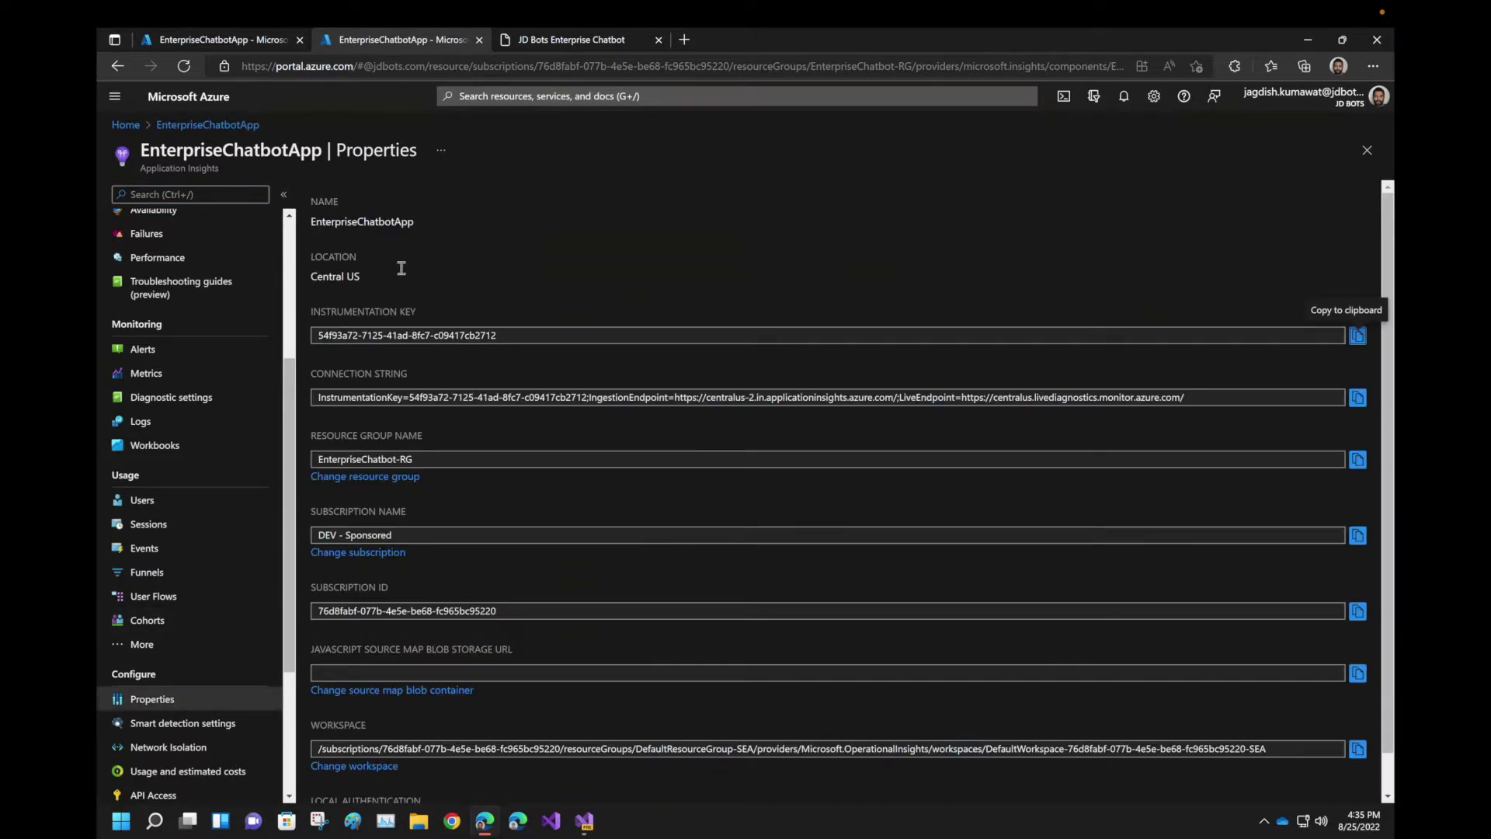
Open JDBotsEnterpriseChatbot's Configuration in EnterpriseChatbot-RG and copy the Application Insights instrumentation key
{"action": "left_click", "coordinate": [235, 39]}
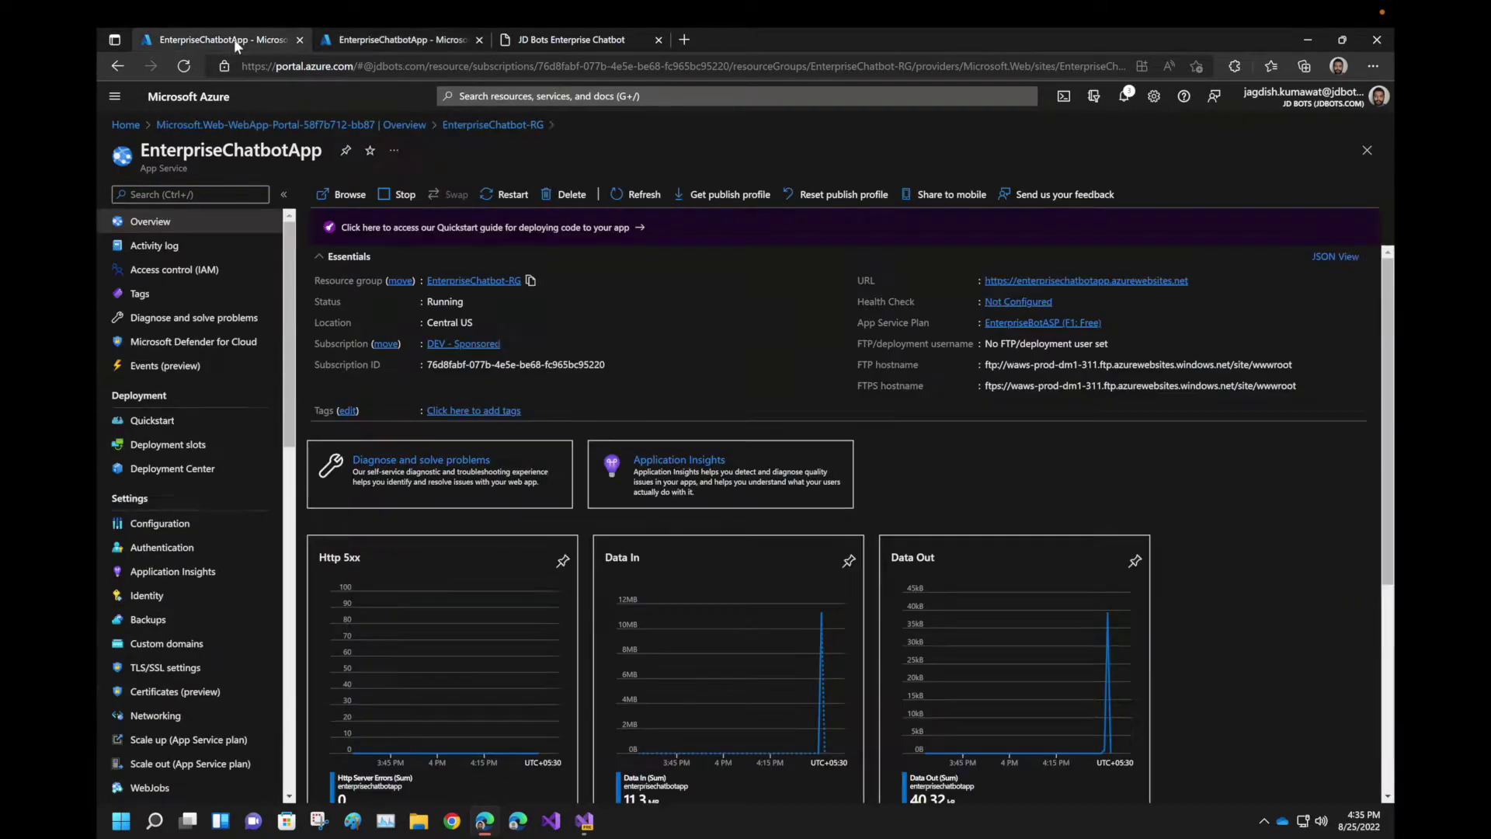
{"action": "left_click", "coordinate": [492, 125]}
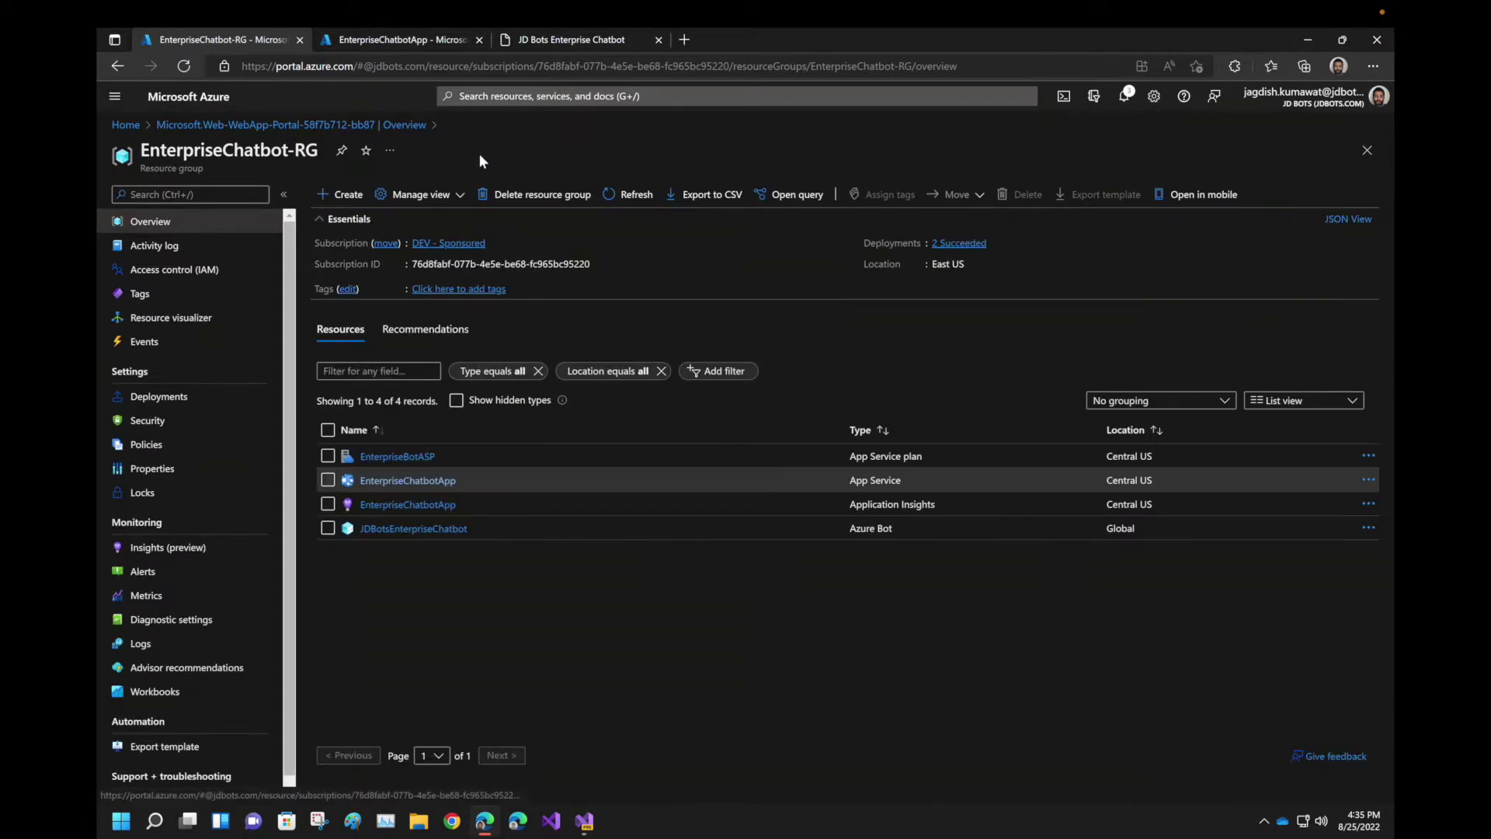
{"action": "left_click", "coordinate": [401, 529]}
{"action": "left_click", "coordinate": [161, 374]}
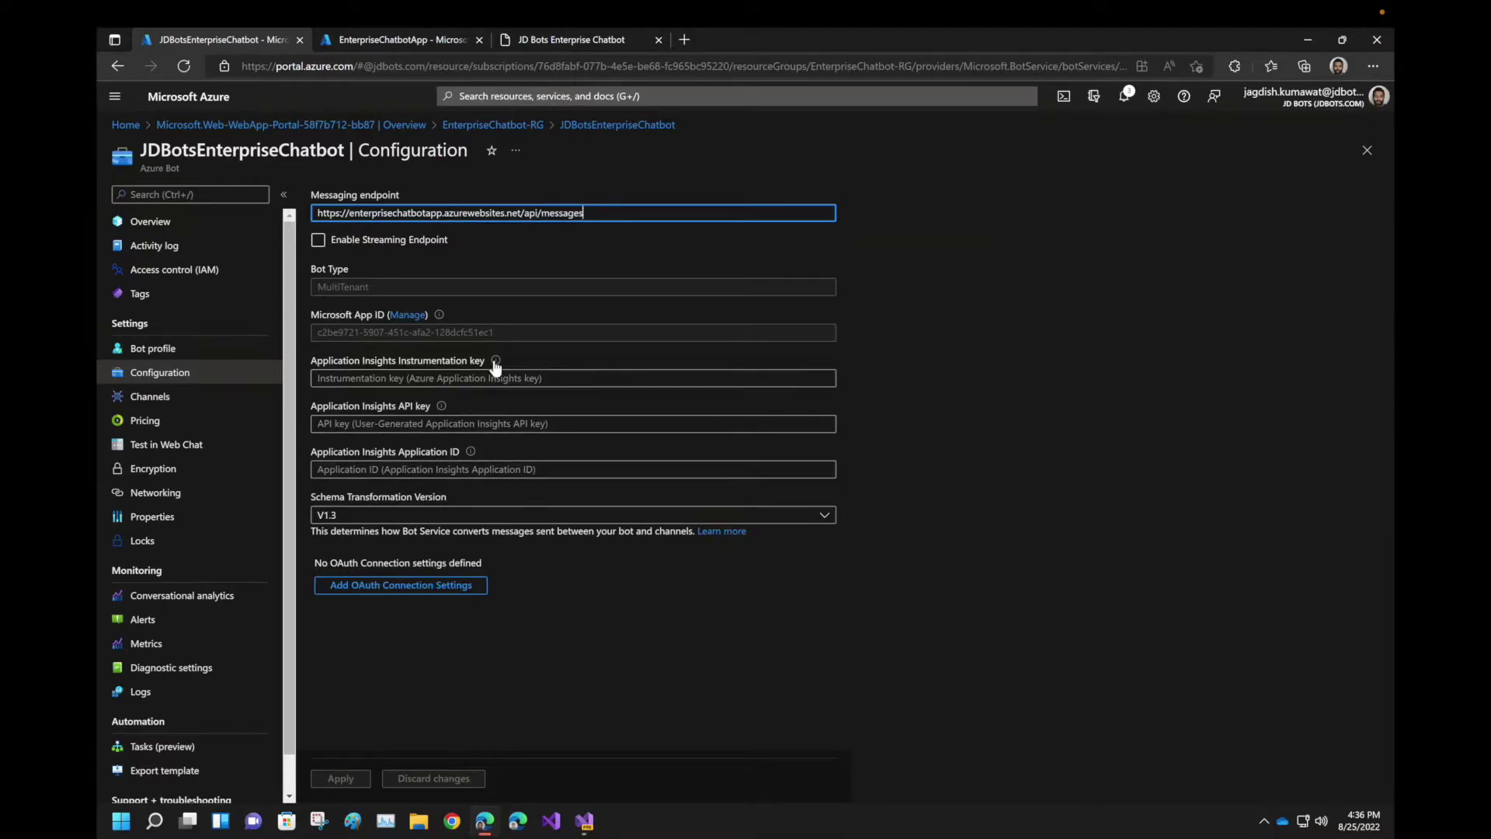
{"action": "mouse_move", "coordinate": [495, 363]}
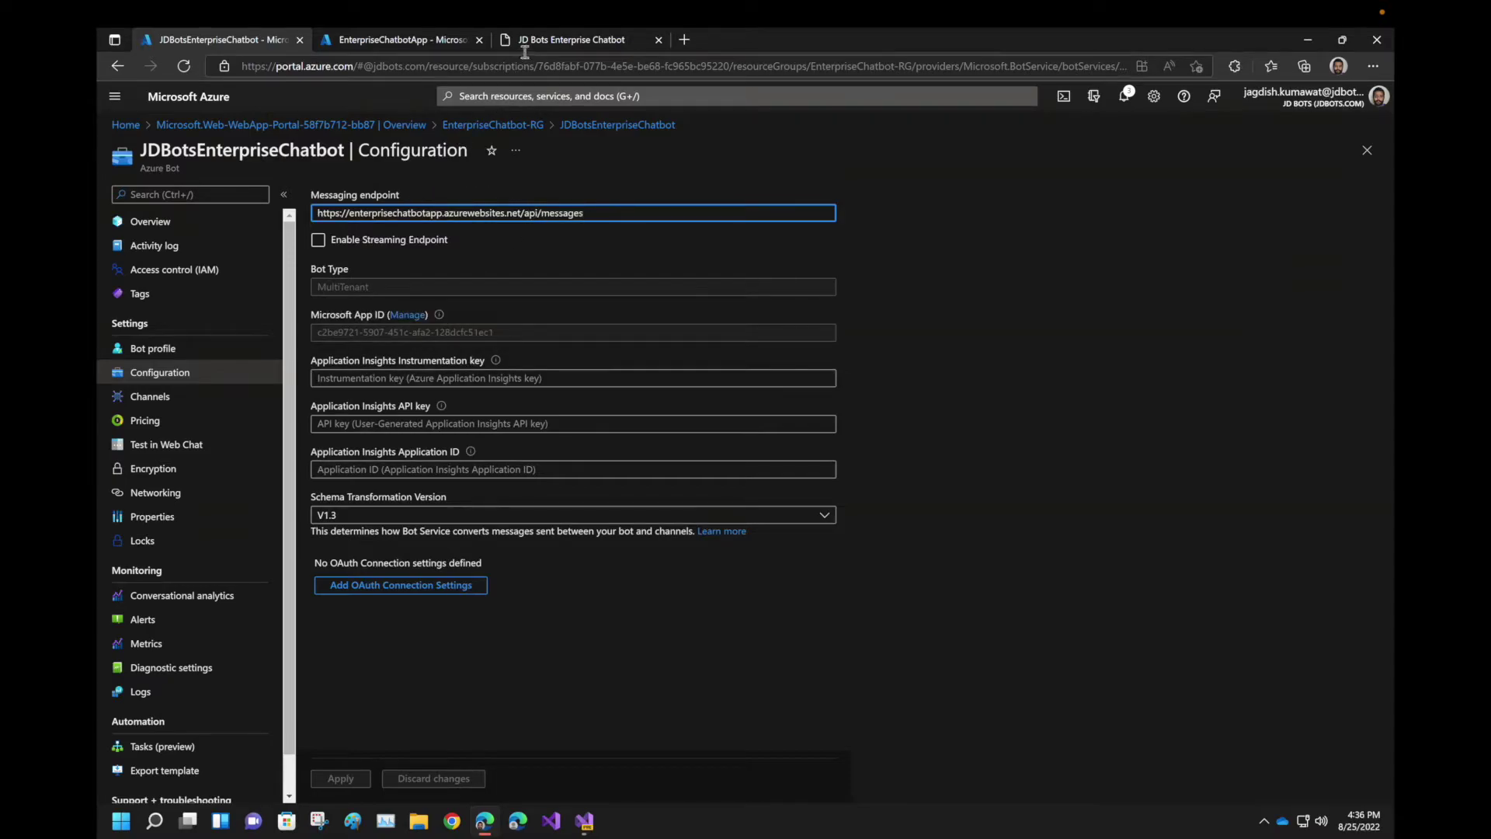
{"action": "left_click", "coordinate": [431, 39]}
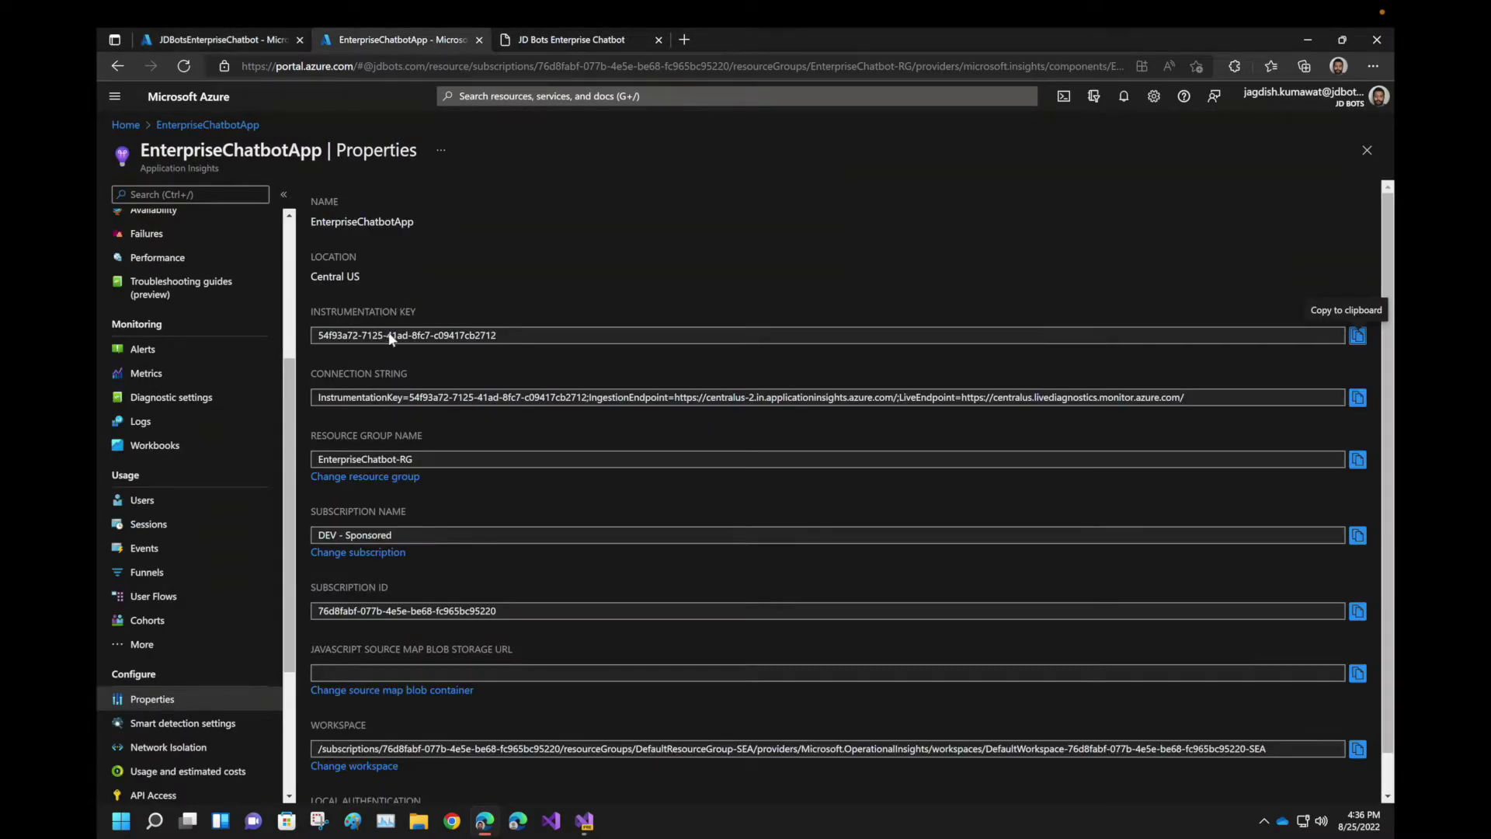
{"action": "left_click", "coordinate": [1357, 336]}
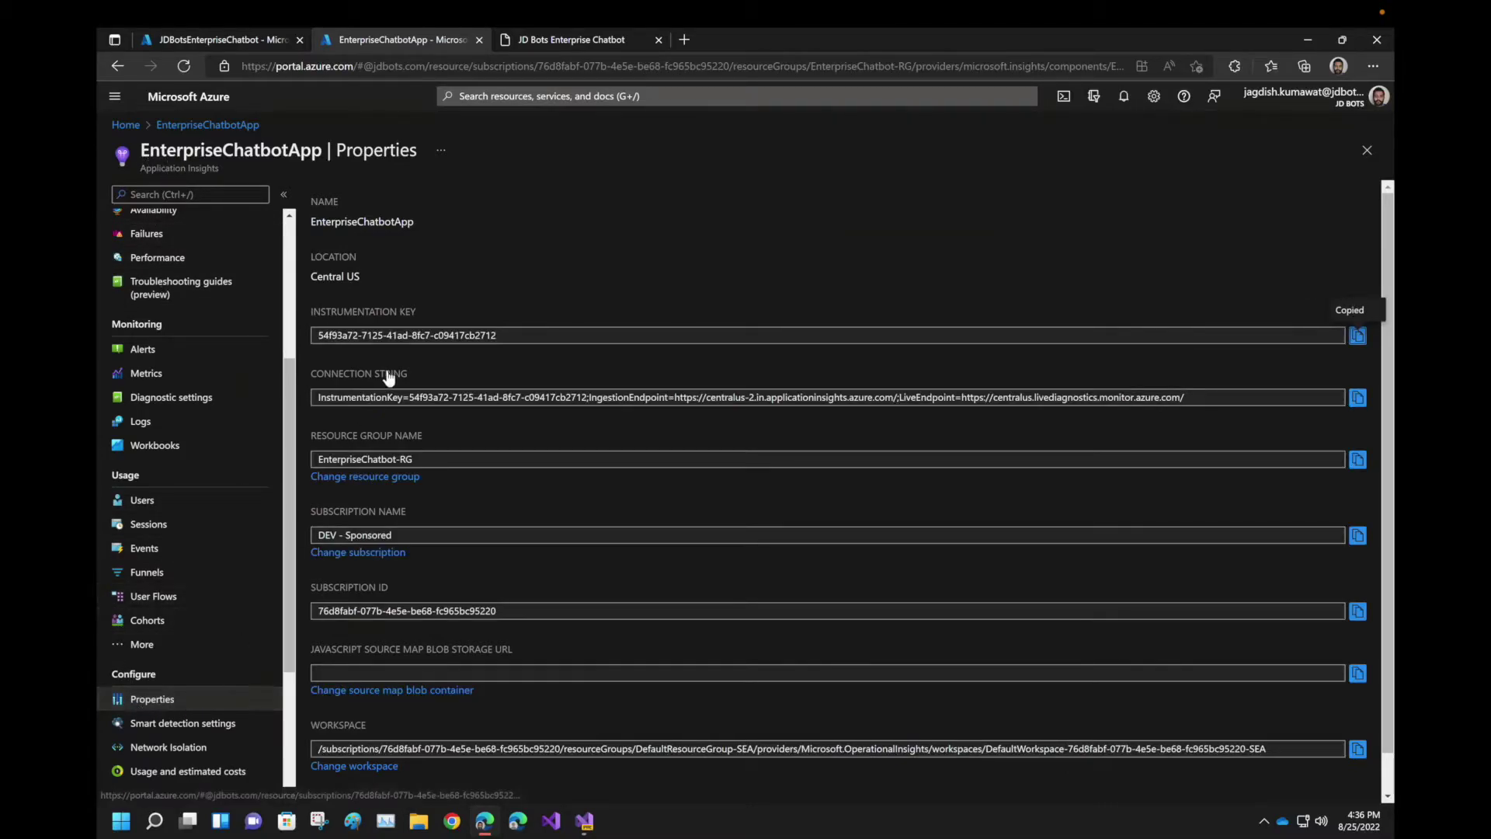
Paste the copied instrumentation key into the bot's instrumentation key field
{"action": "left_click", "coordinate": [244, 42]}
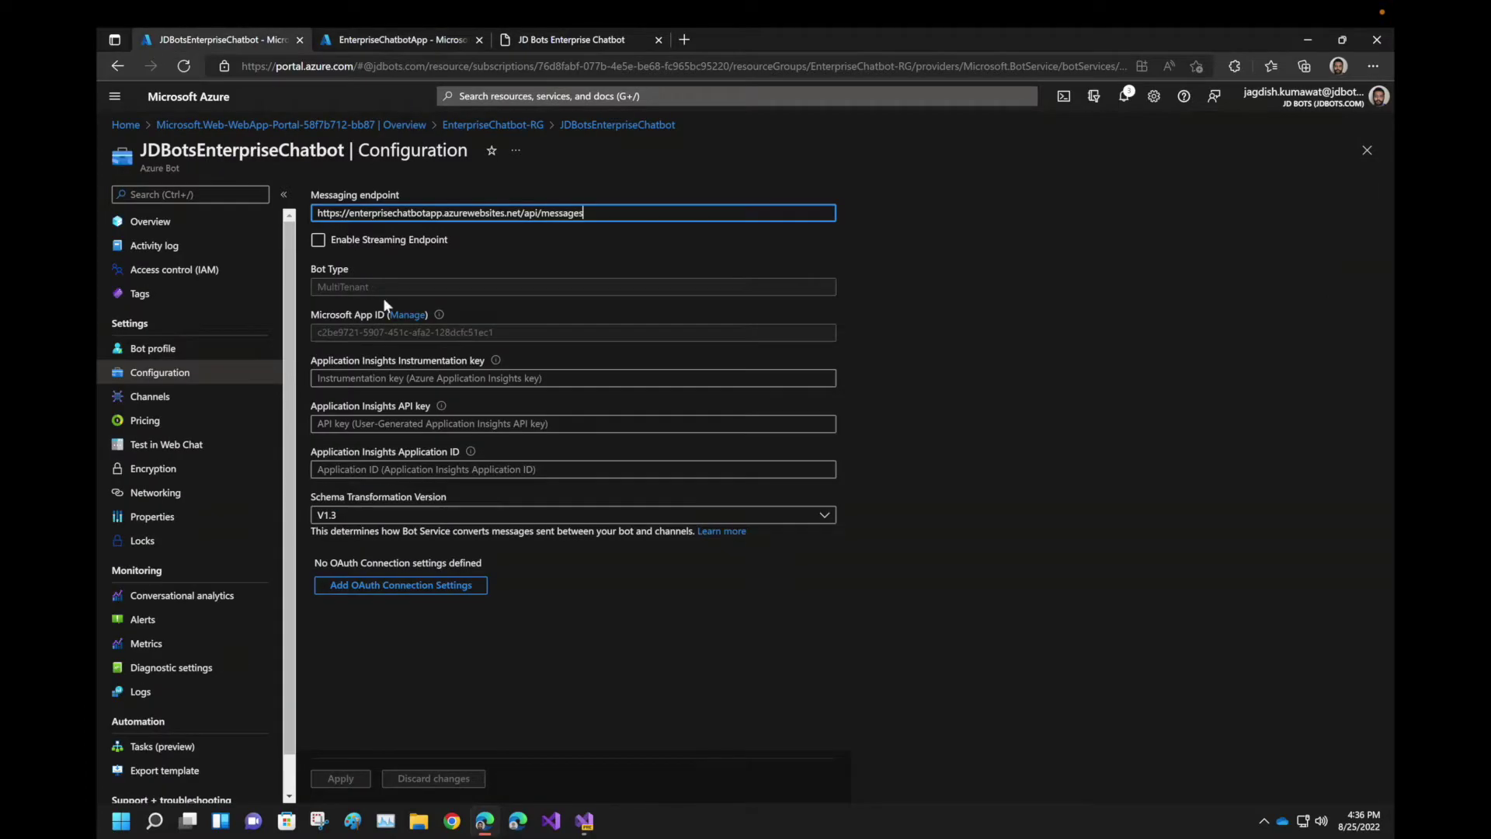
{"action": "left_click", "coordinate": [388, 378]}
{"action": "key", "text": "ctrl+v"}
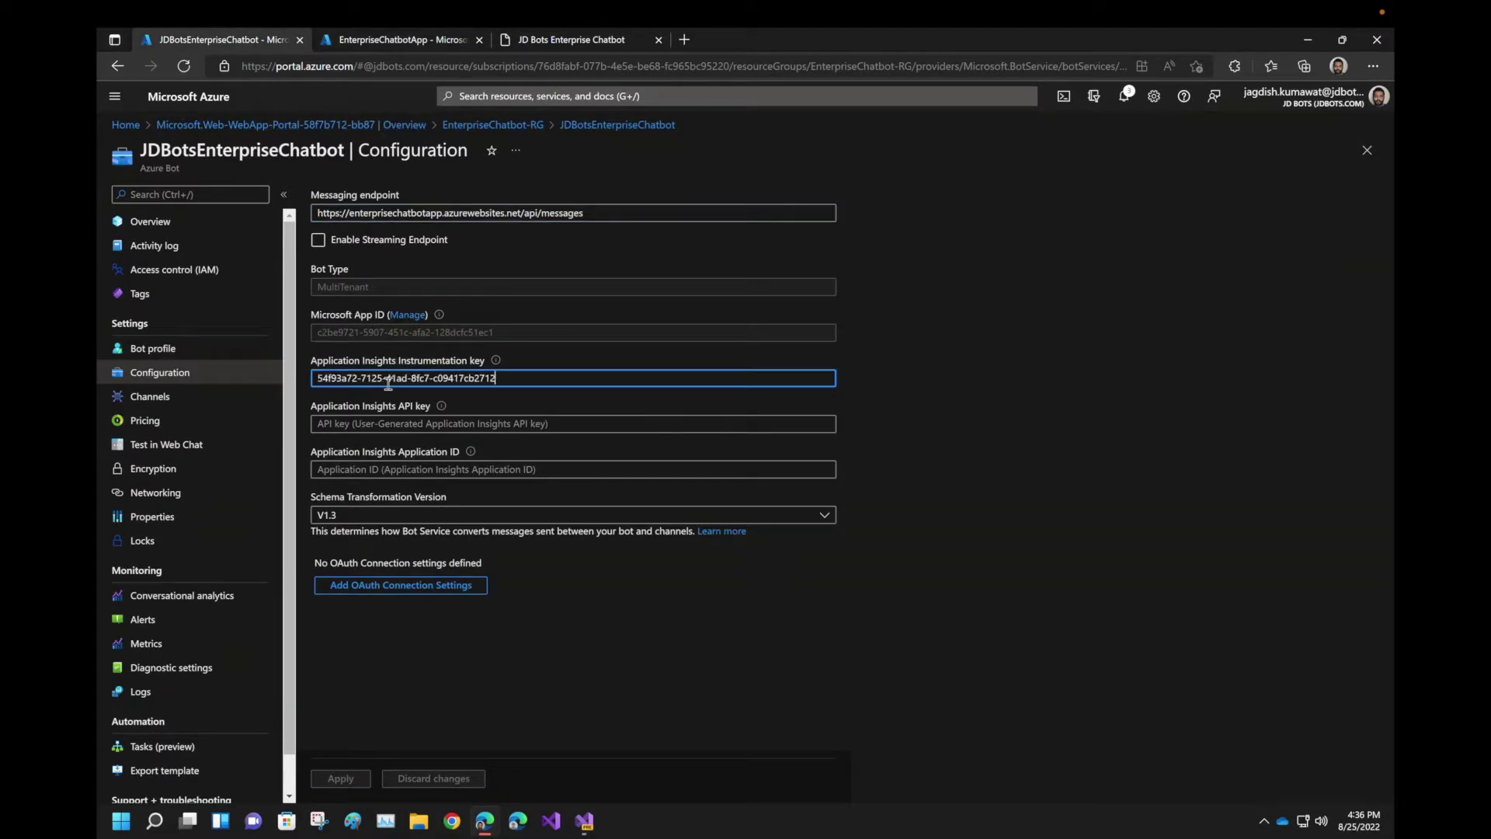
Open EnterpriseChatbotApp's API Access page under Configure
{"action": "left_click", "coordinate": [452, 42]}
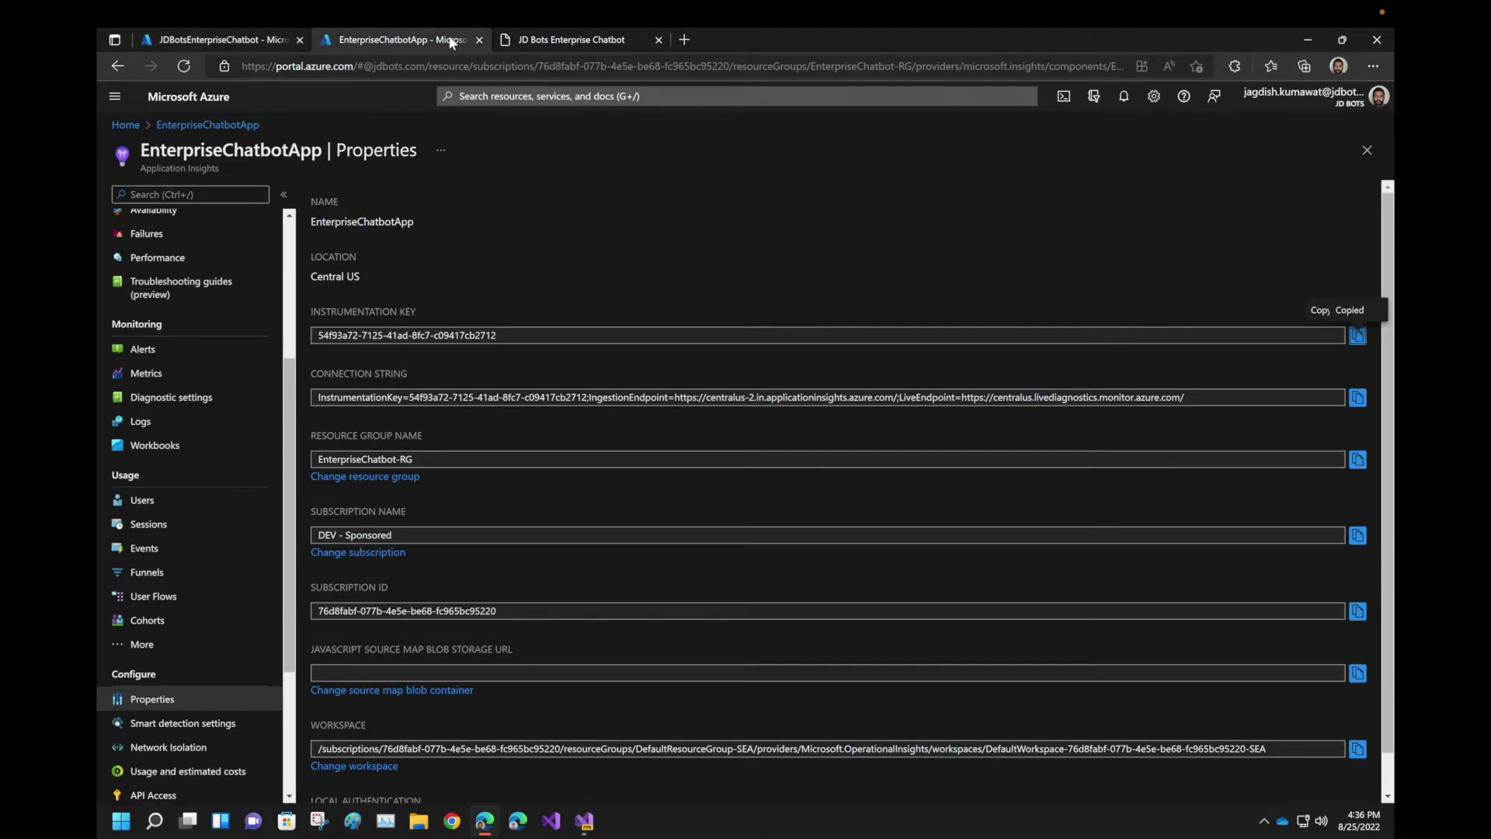
{"action": "scroll", "coordinate": [436, 590], "scroll_direction": "down", "scroll_amount": 1}
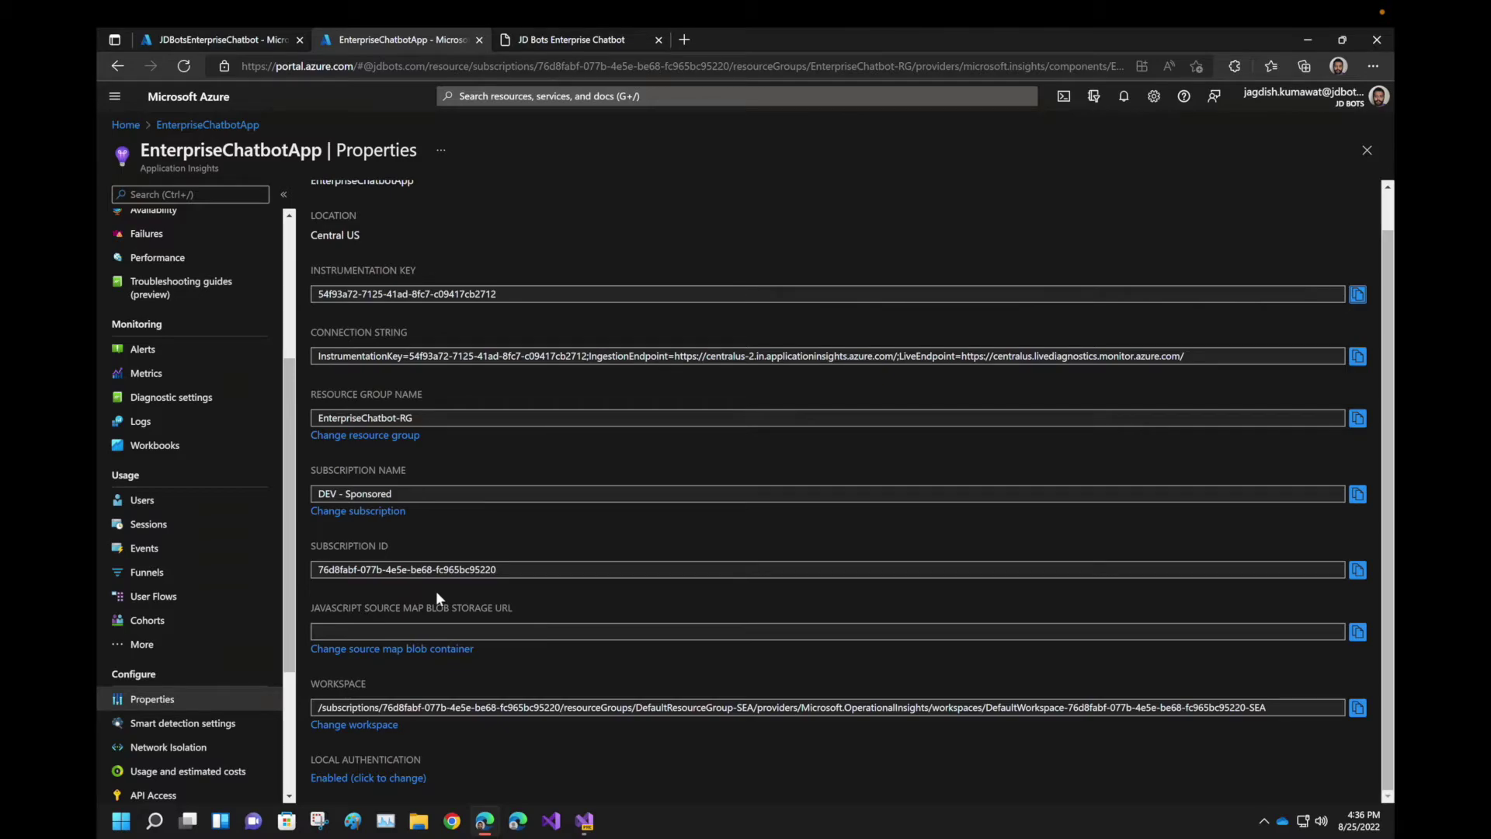
{"action": "scroll", "coordinate": [435, 590], "scroll_direction": "up", "scroll_amount": 1}
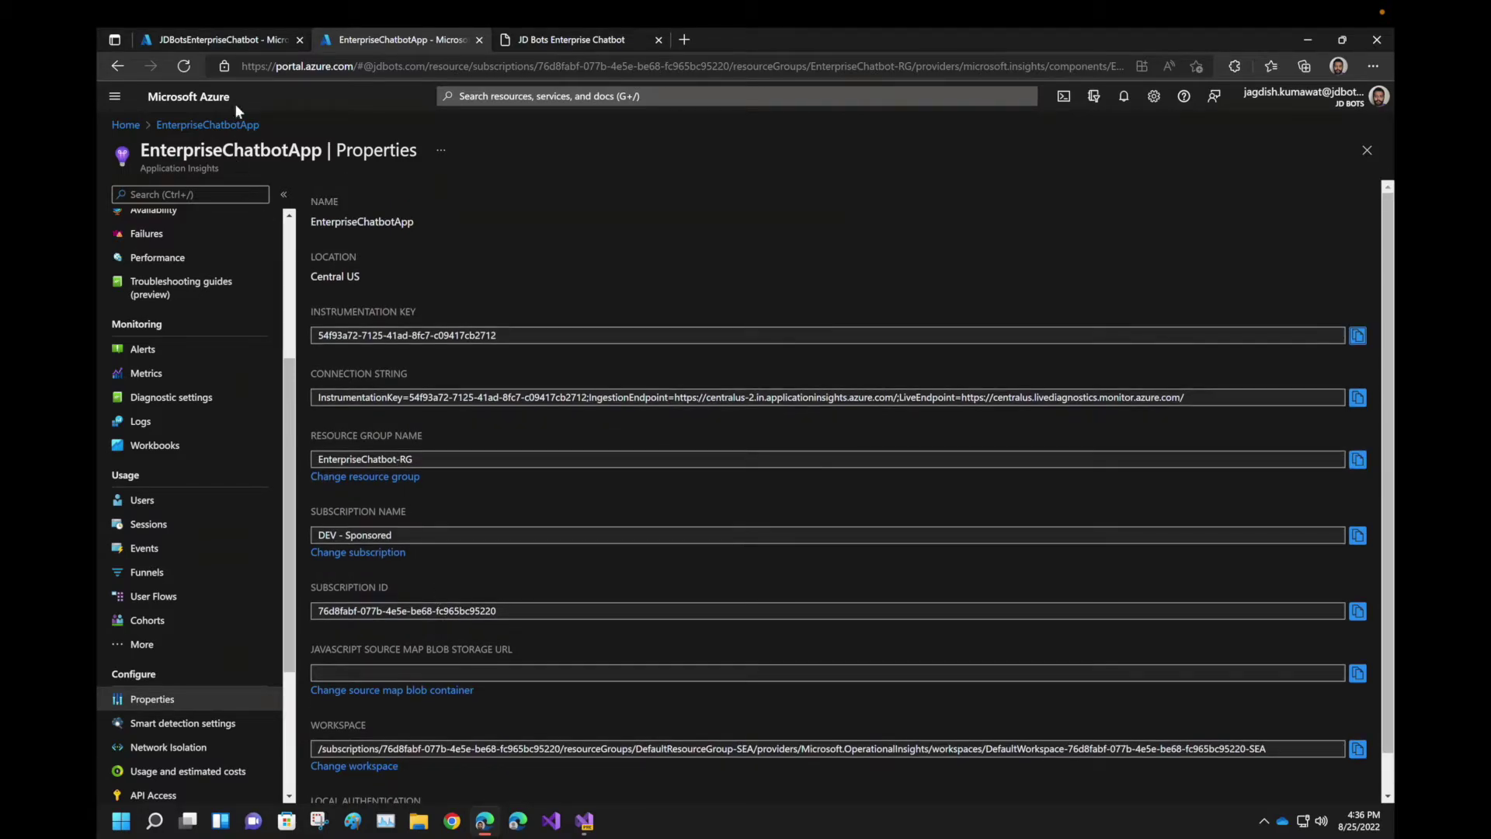
{"action": "left_click", "coordinate": [239, 43]}
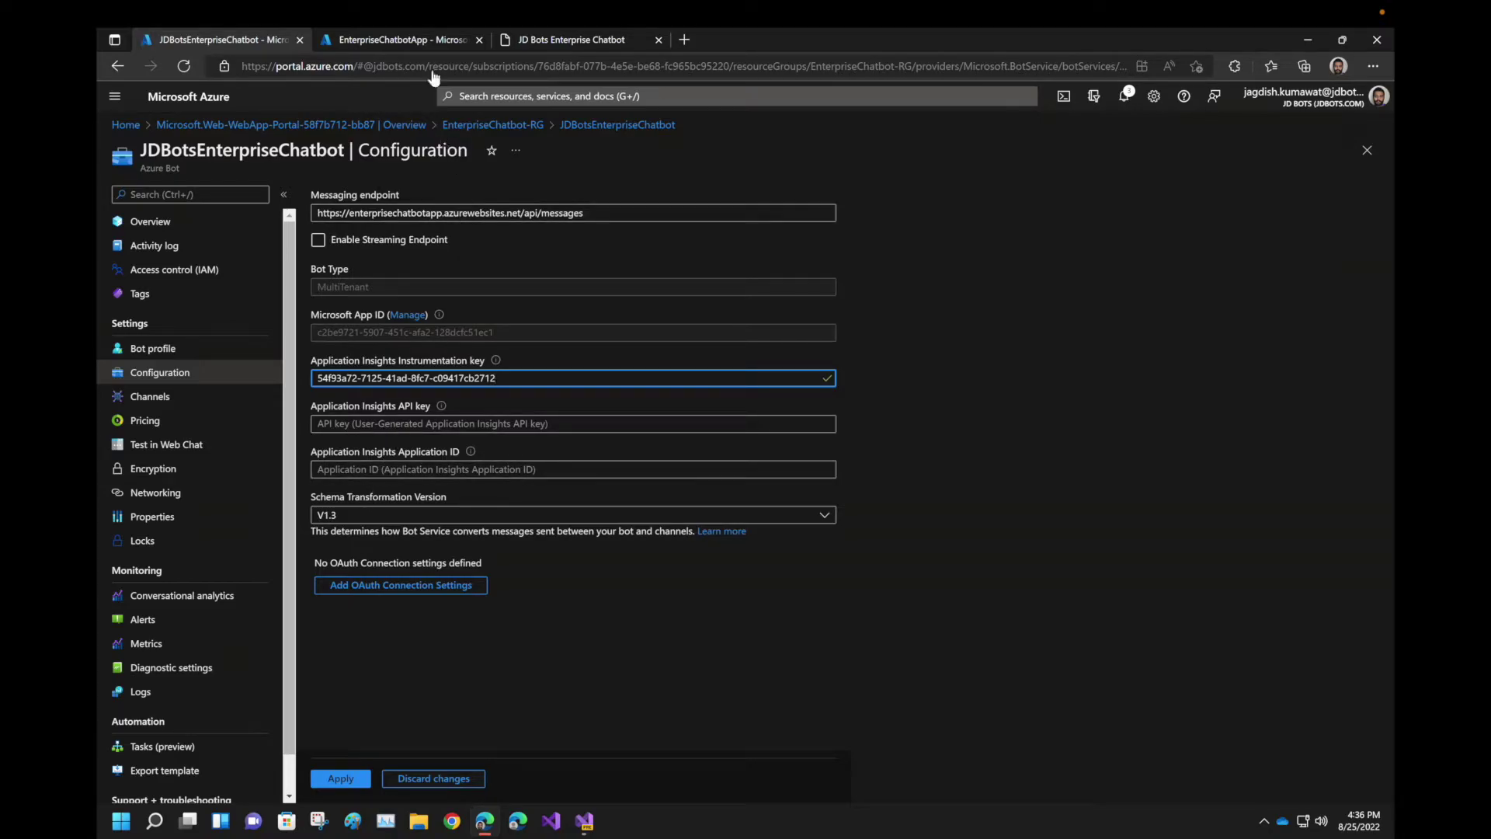
{"action": "left_click", "coordinate": [440, 45]}
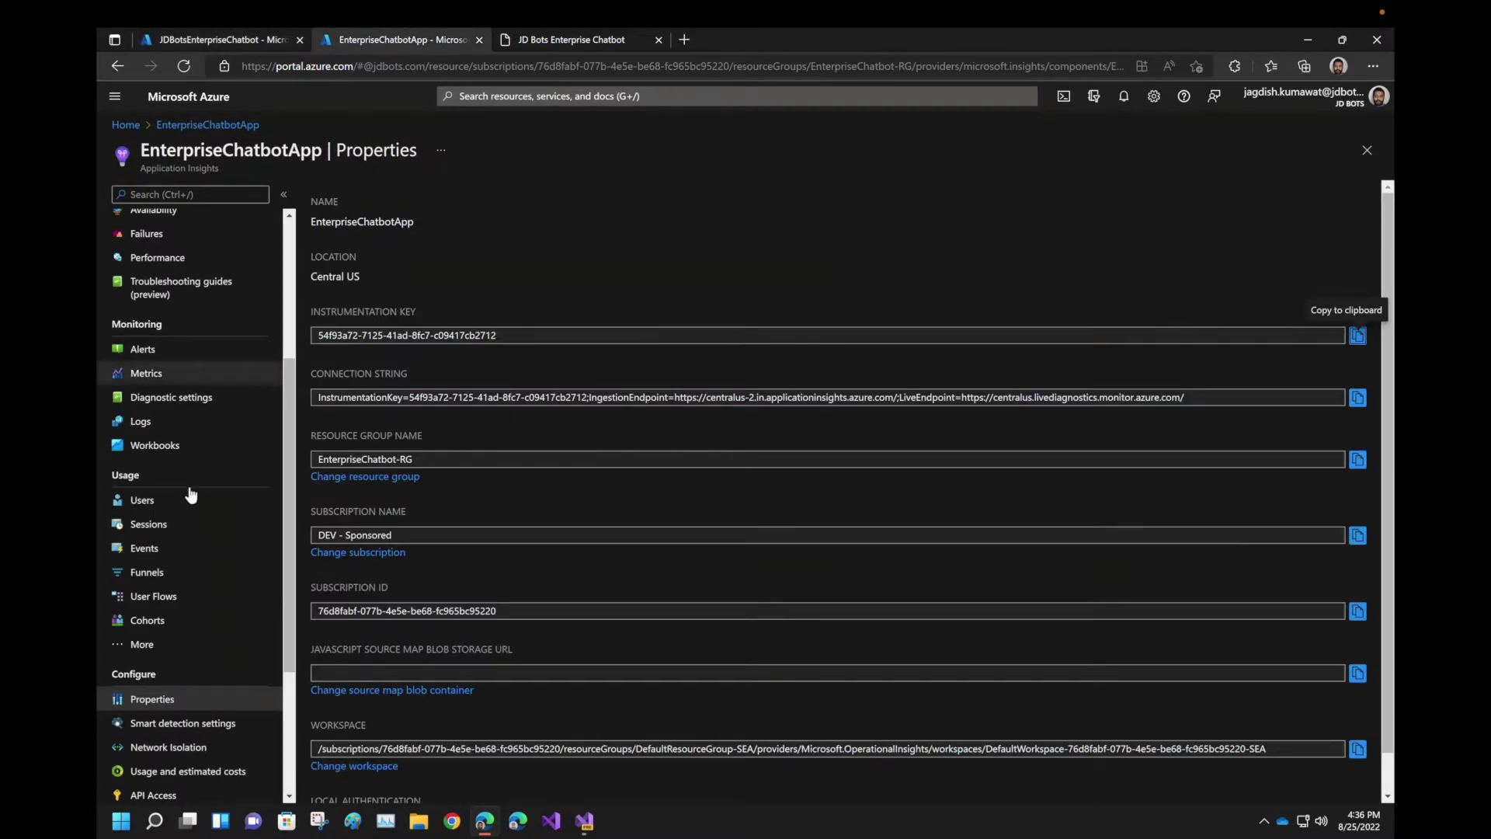
{"action": "scroll", "coordinate": [190, 497], "scroll_direction": "down", "scroll_amount": 2}
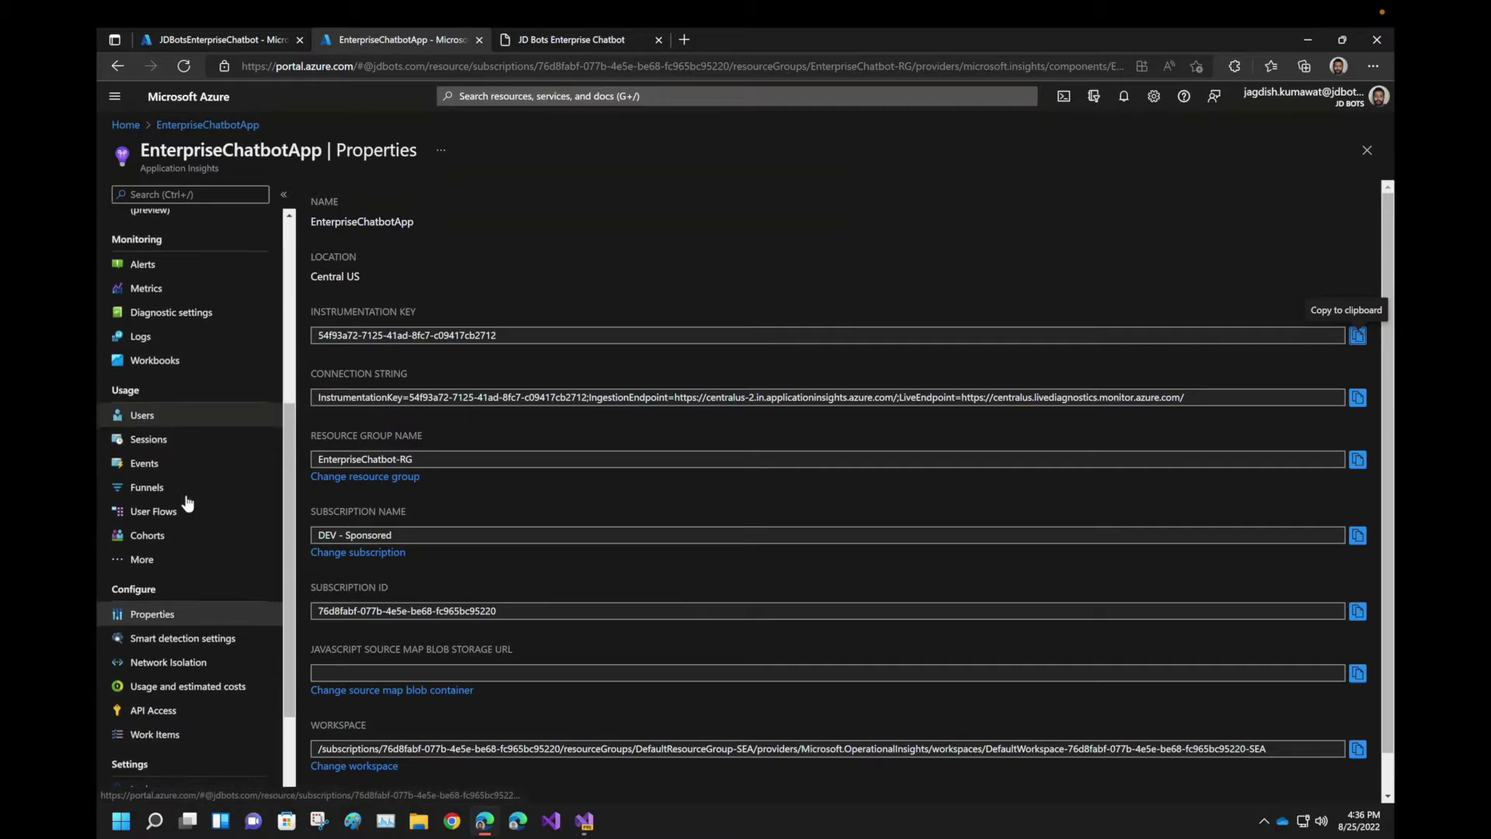
{"action": "left_click", "coordinate": [140, 711]}
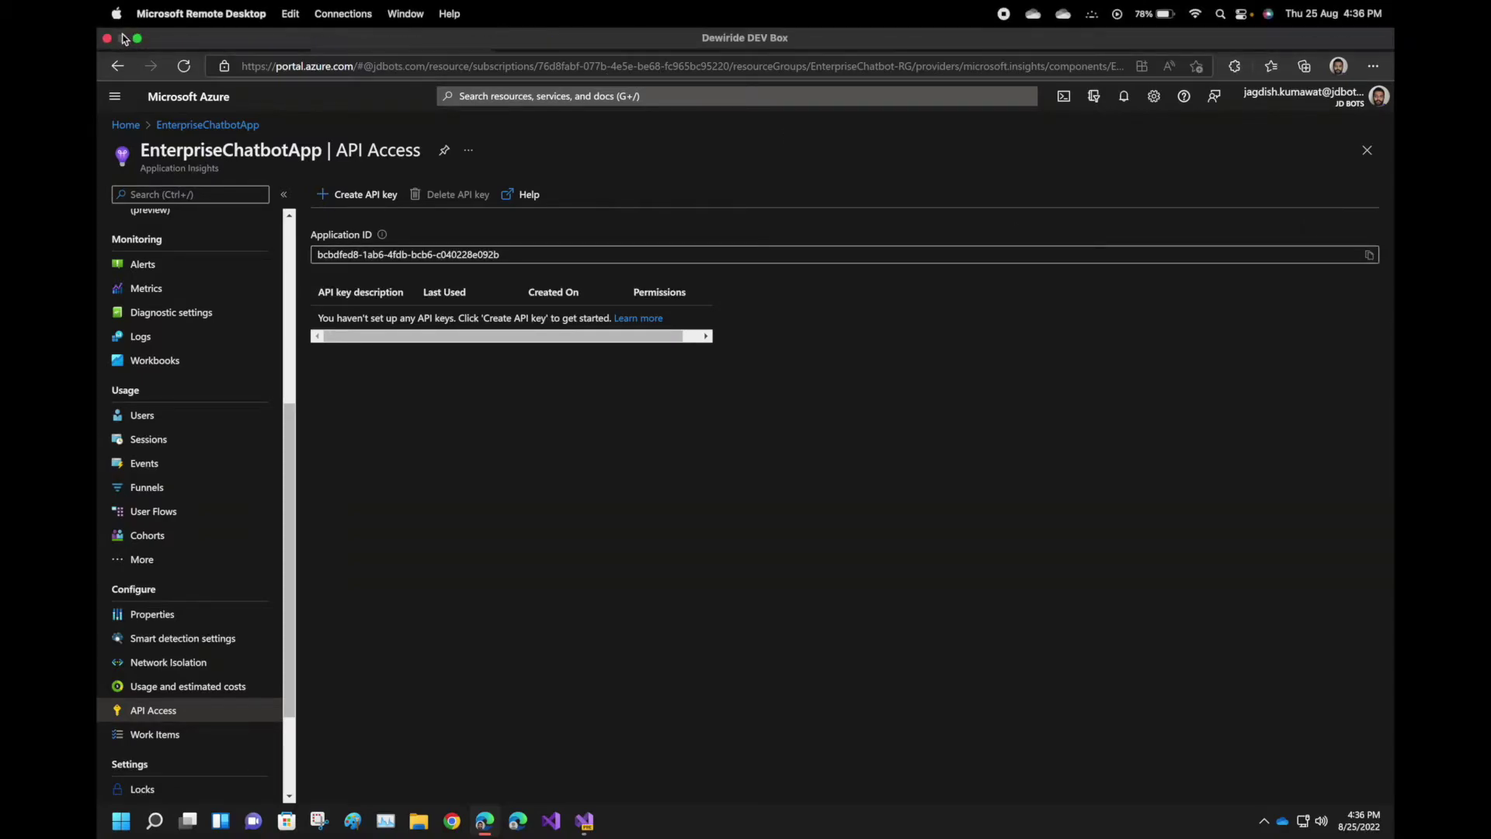
Replace the bot's Application ID field value with EnterpriseChatbotApp's copied Application ID
{"action": "left_click", "coordinate": [241, 41]}
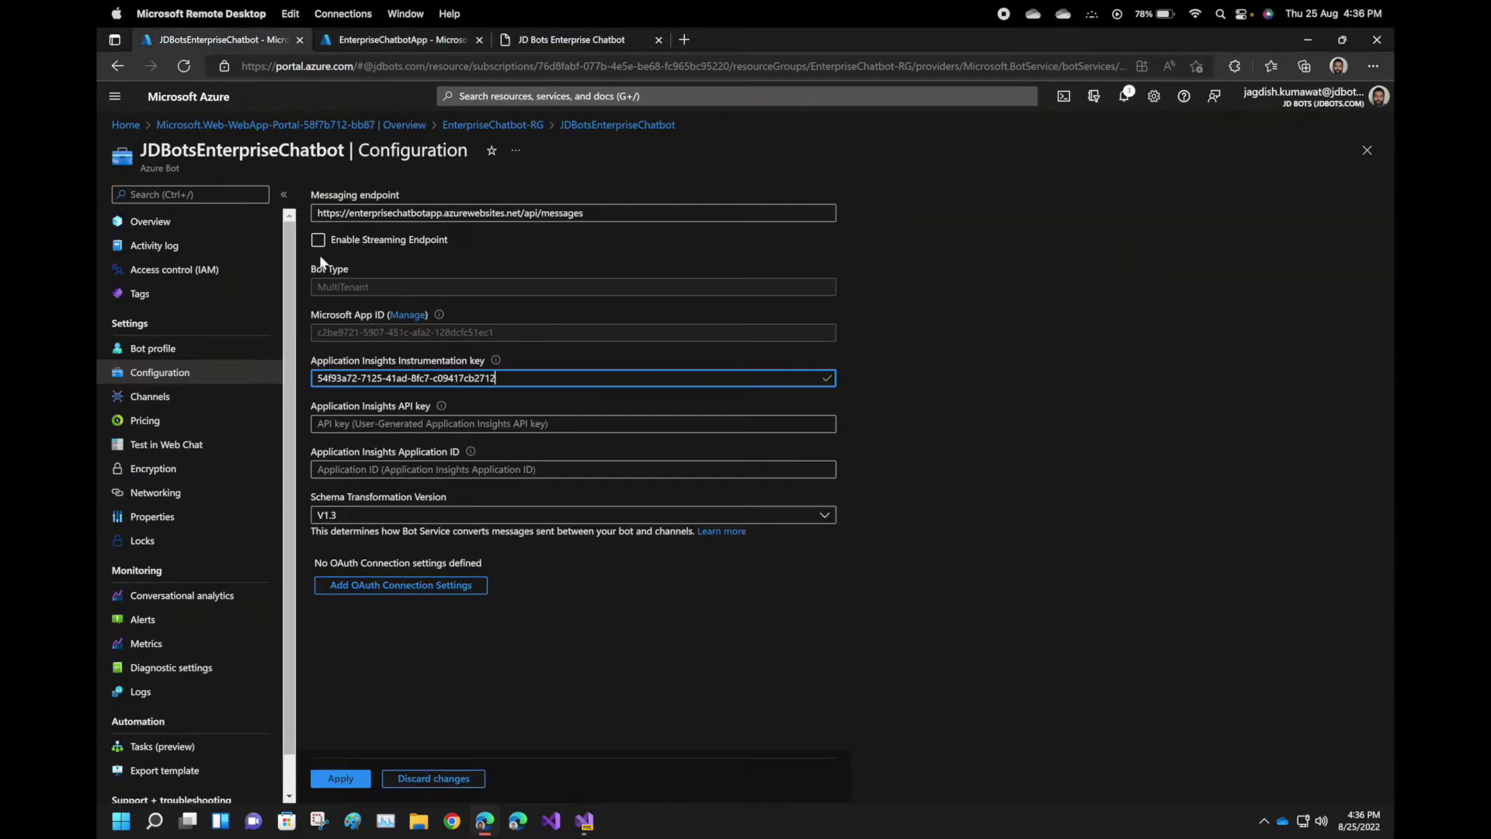
{"action": "left_click", "coordinate": [399, 475]}
{"action": "type", "text": "54f93a72-7125-41ad-8fc7-c09417cb2712"}
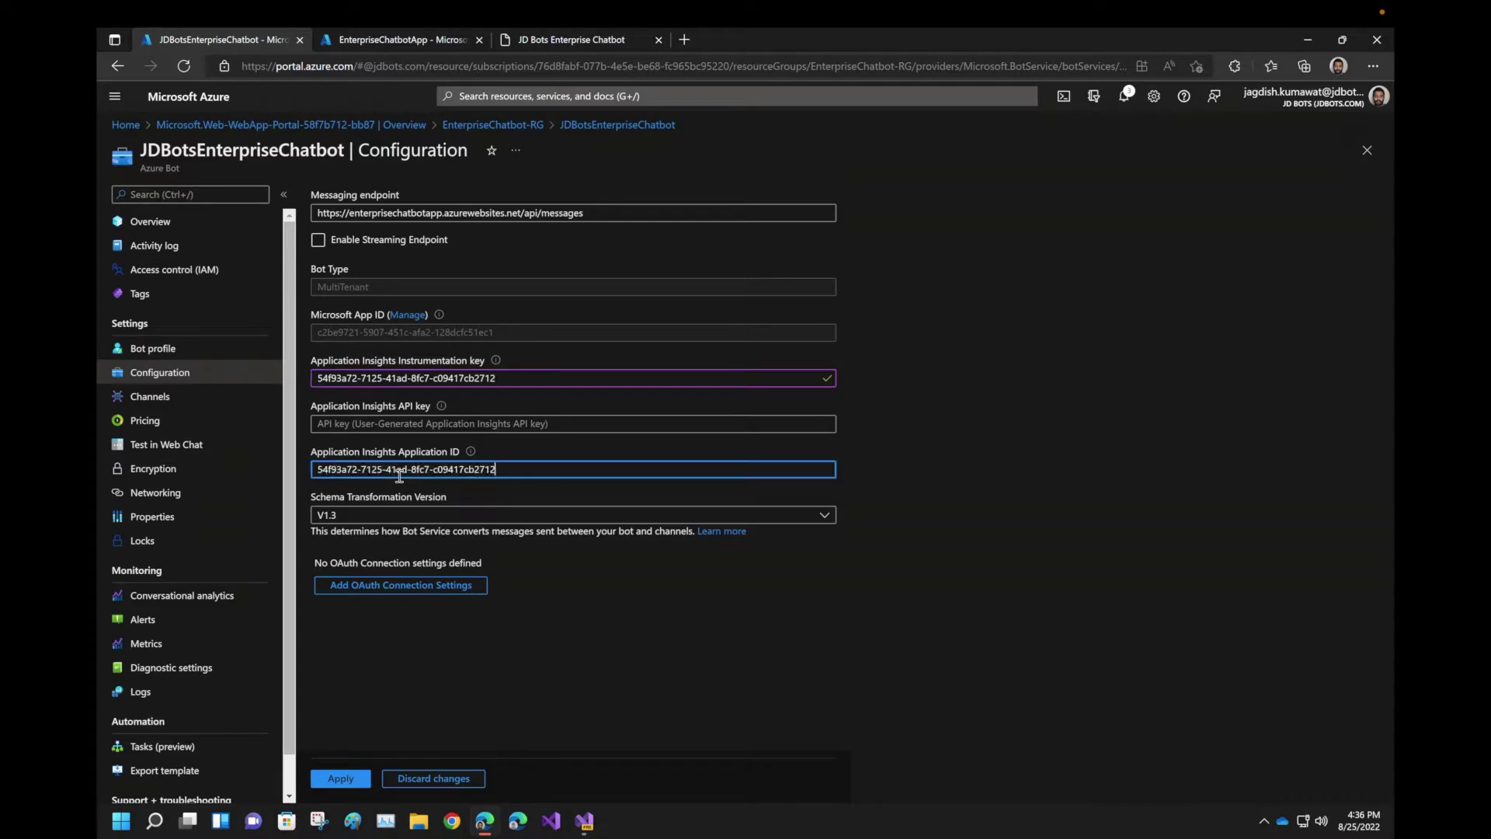
{"action": "left_click", "coordinate": [426, 35]}
{"action": "left_click", "coordinate": [1369, 257]}
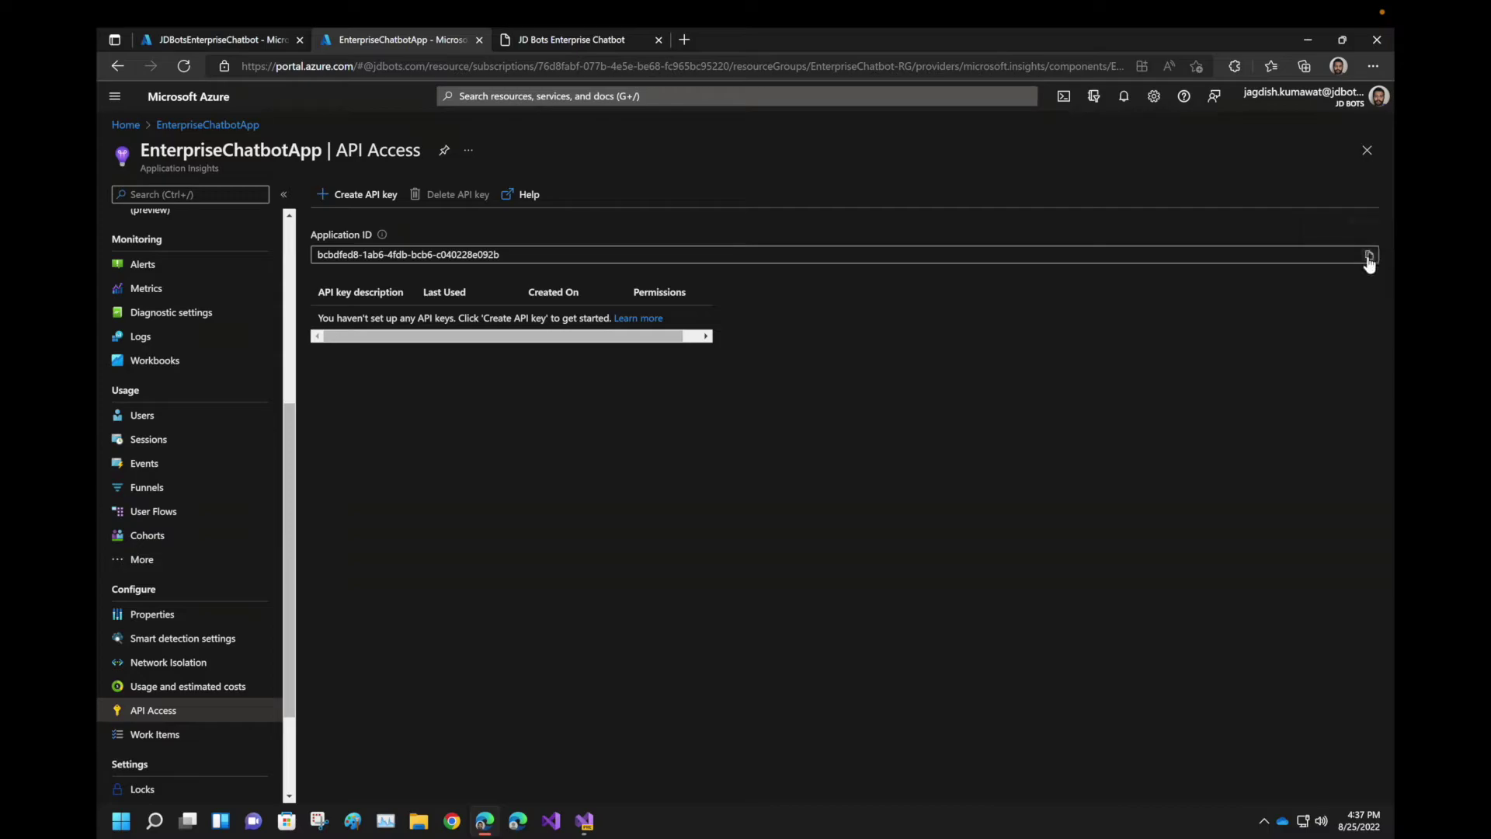
{"action": "left_click", "coordinate": [215, 36]}
{"action": "triple_click", "coordinate": [457, 470]}
{"action": "key", "text": "ctrl+v"}
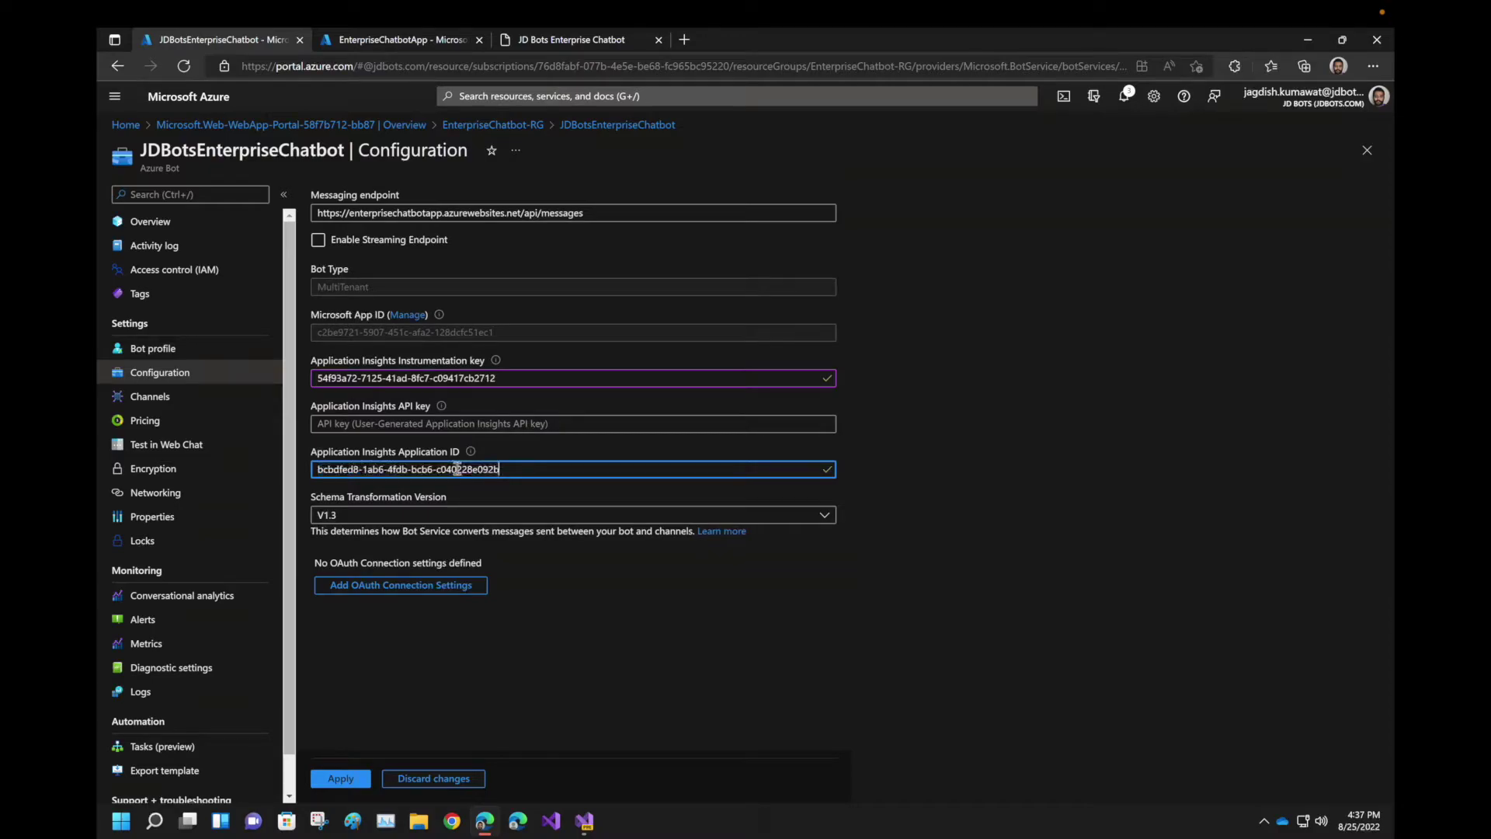
{"action": "left_click", "coordinate": [414, 43]}
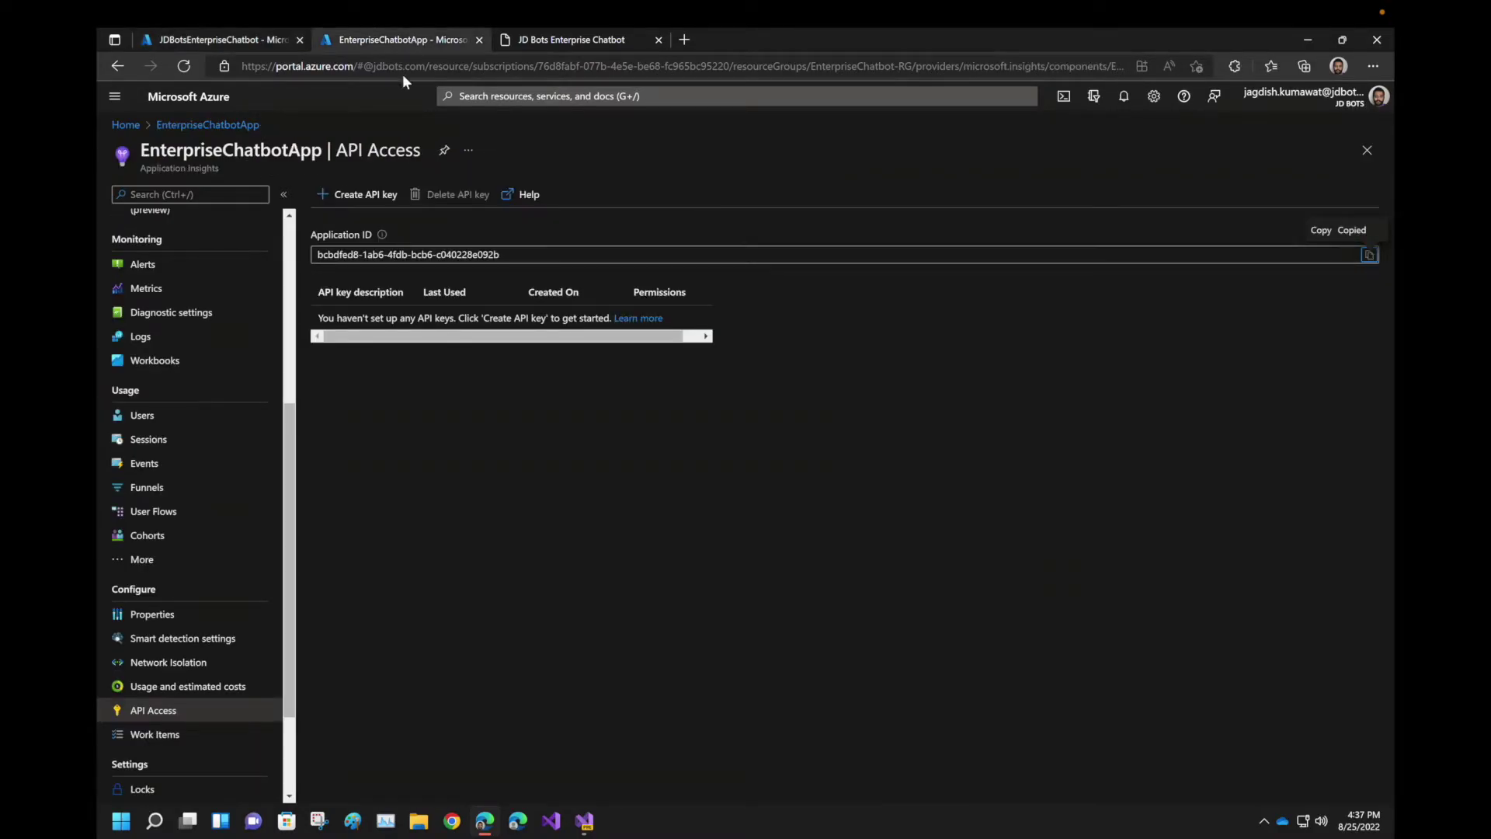
Generate a Read telemetry API key described 'For Enterprise Chatbot'
{"action": "left_click", "coordinate": [339, 194]}
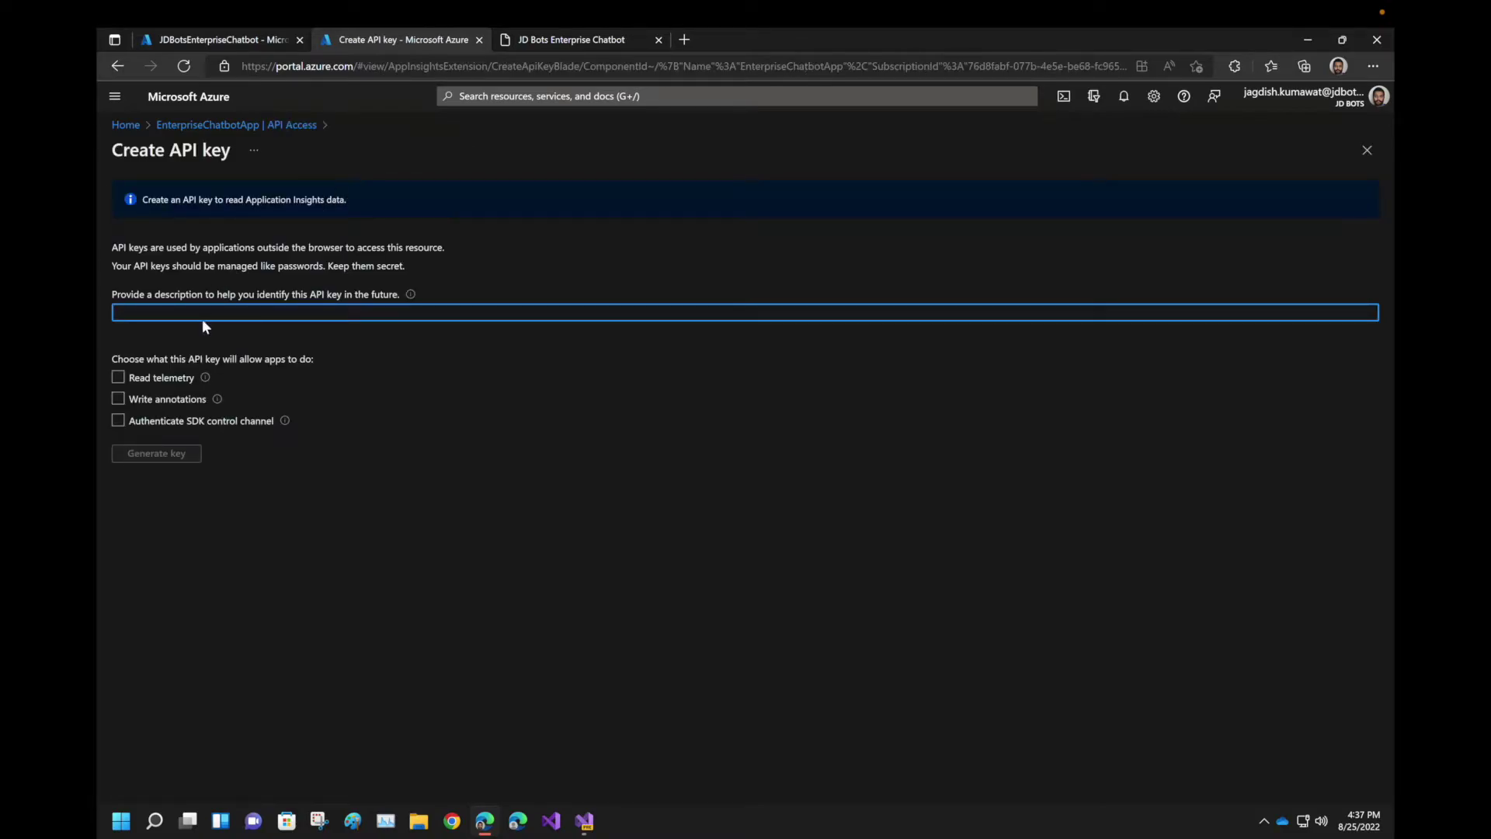
{"action": "type", "text": "For Enterprise Chatbot"}
{"action": "left_click", "coordinate": [118, 376]}
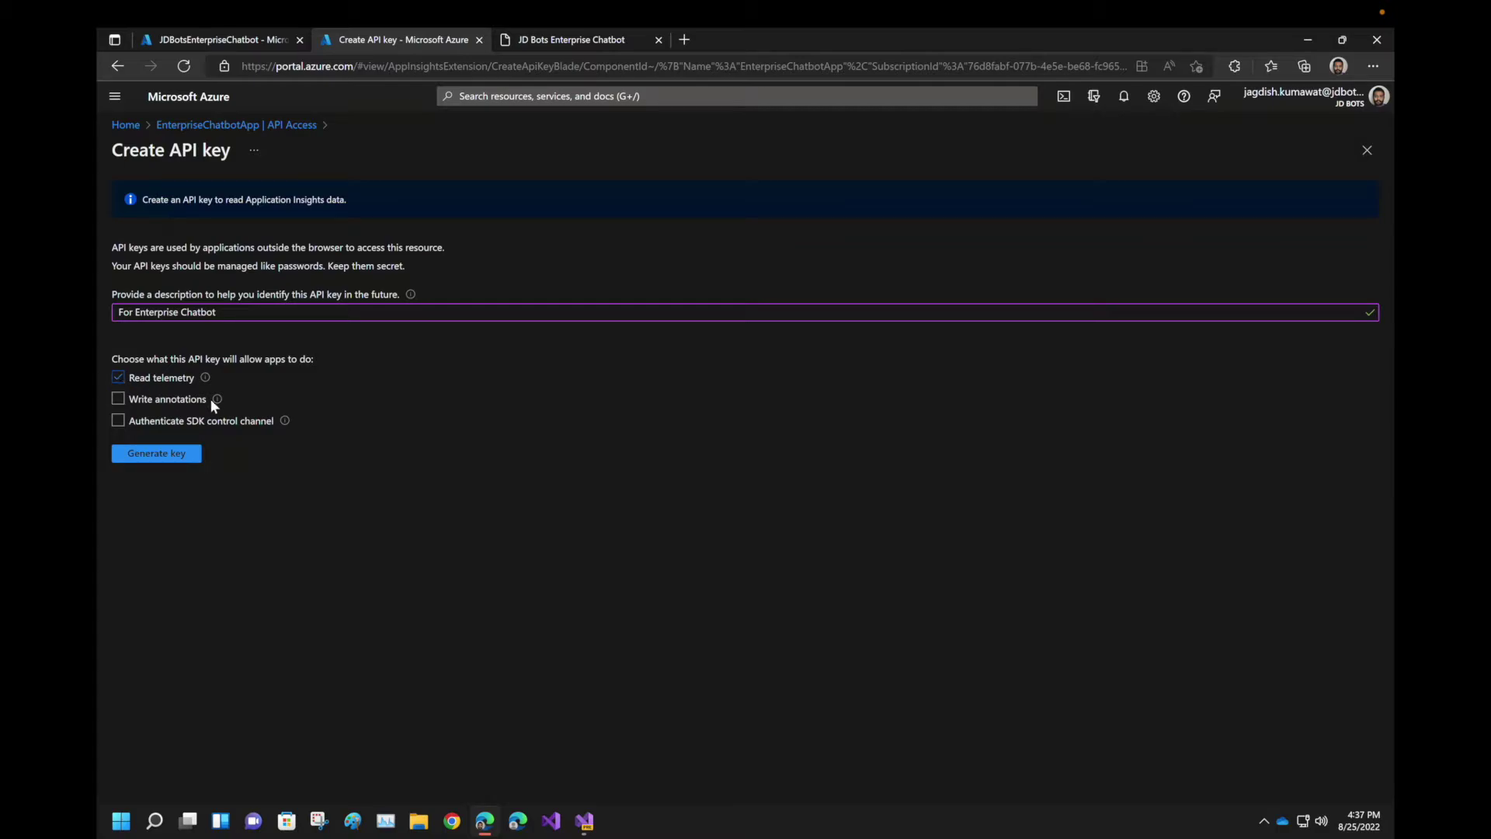
{"action": "mouse_move", "coordinate": [218, 399]}
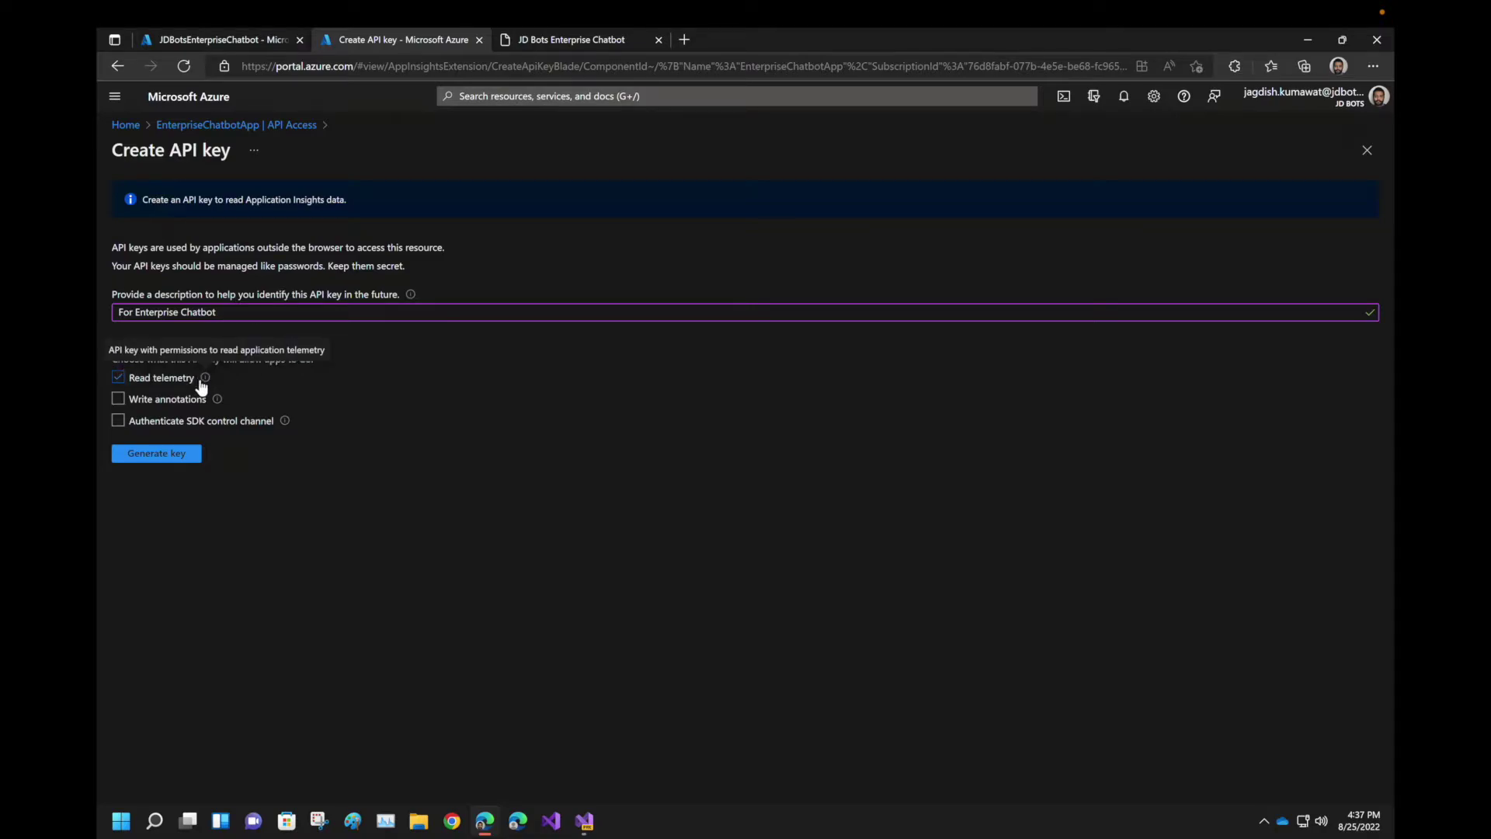
{"action": "mouse_move", "coordinate": [283, 49]}
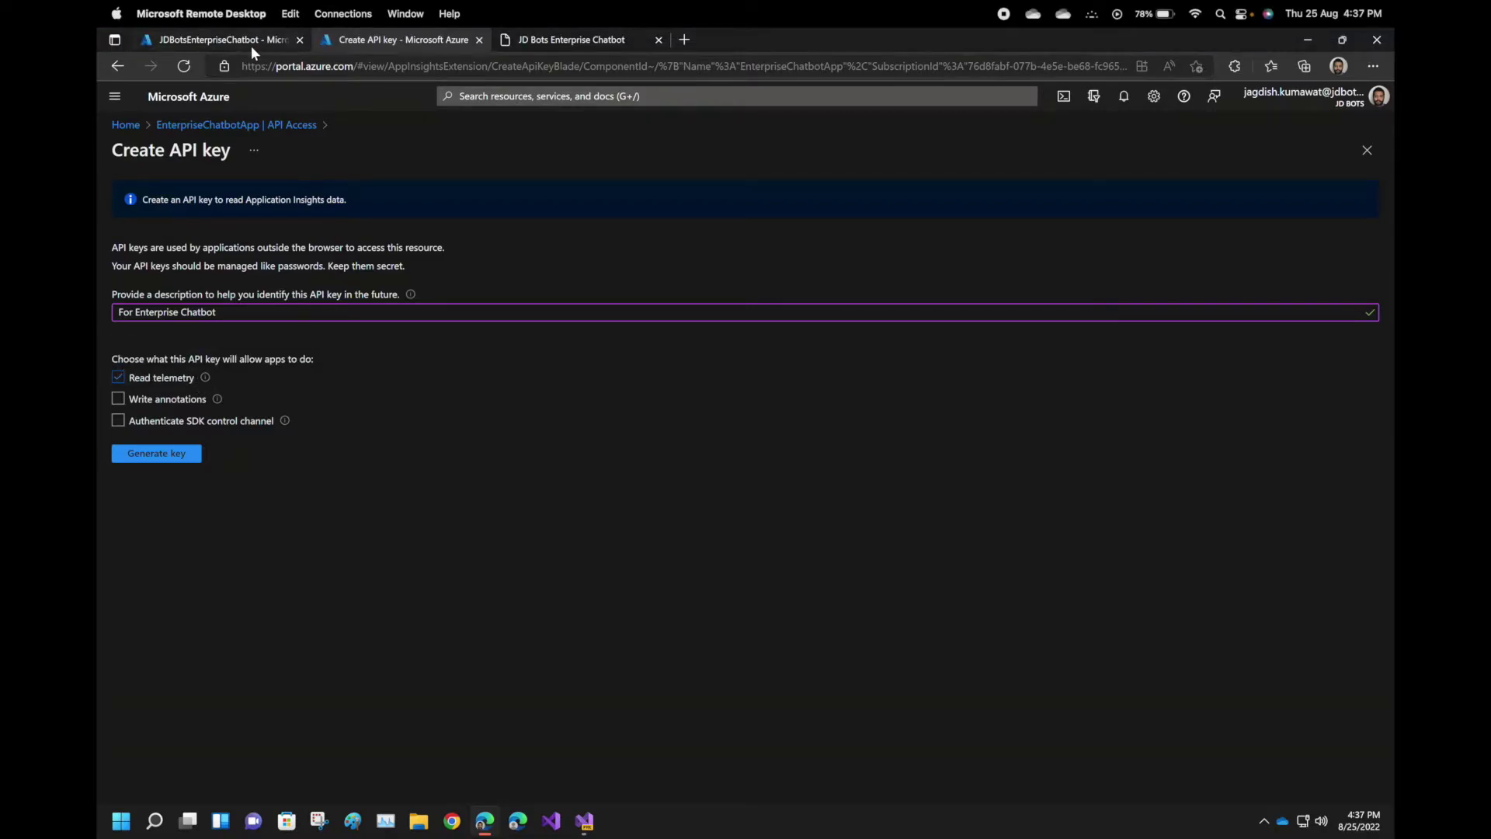
{"action": "left_click", "coordinate": [250, 39]}
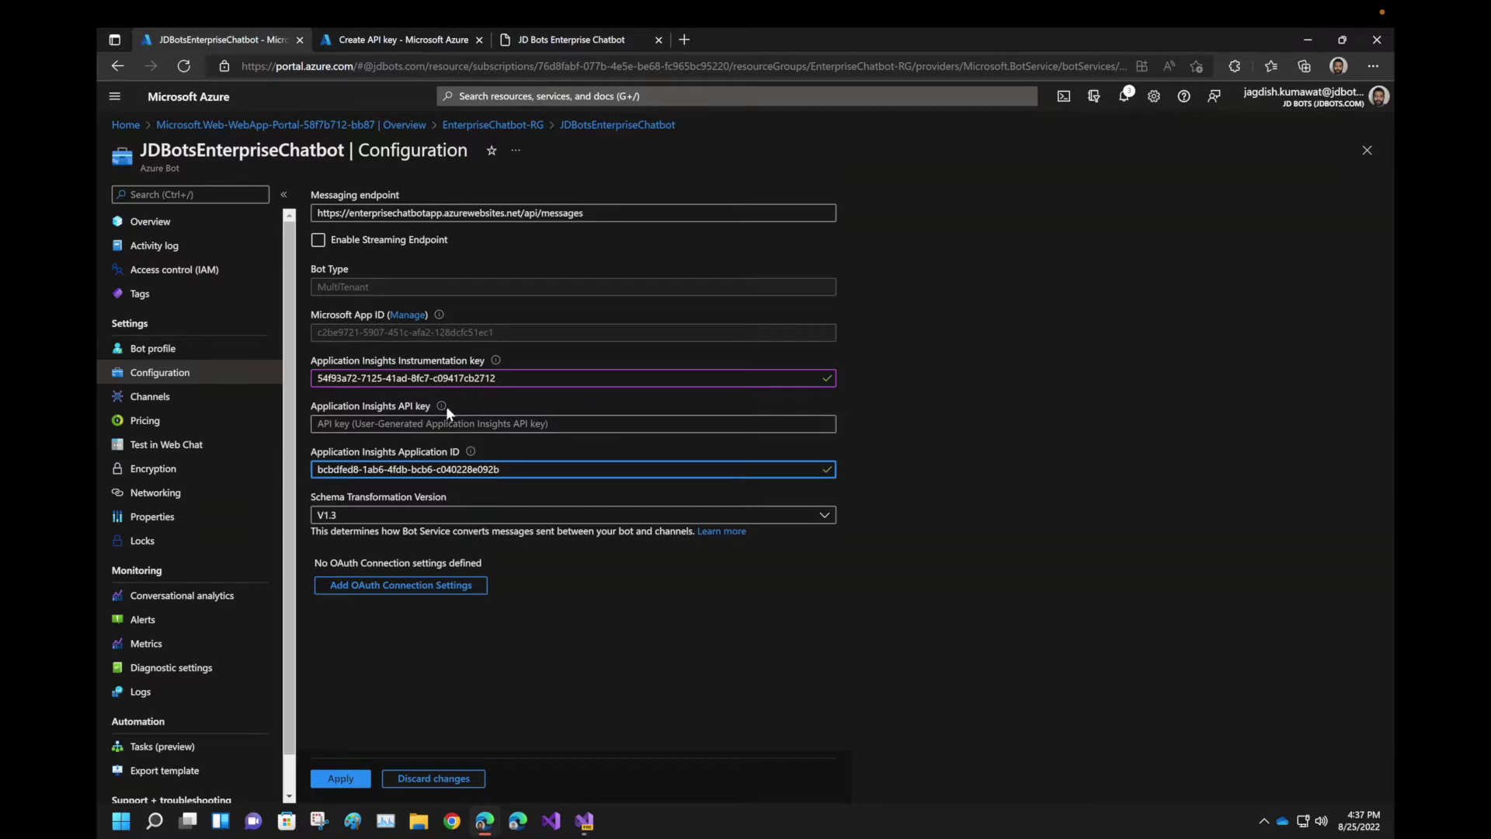
{"action": "mouse_move", "coordinate": [446, 410]}
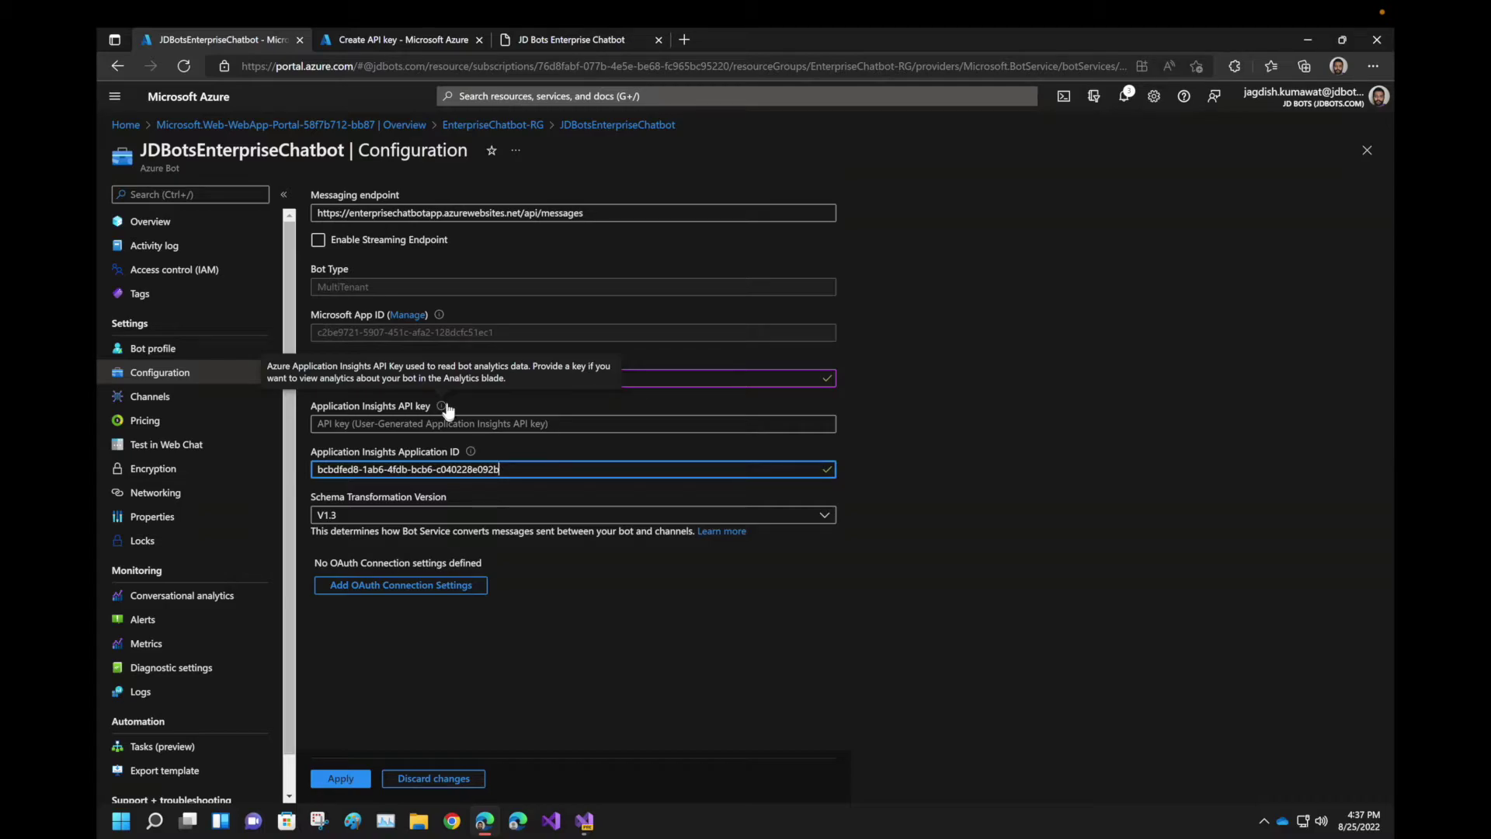
{"action": "left_click", "coordinate": [439, 43]}
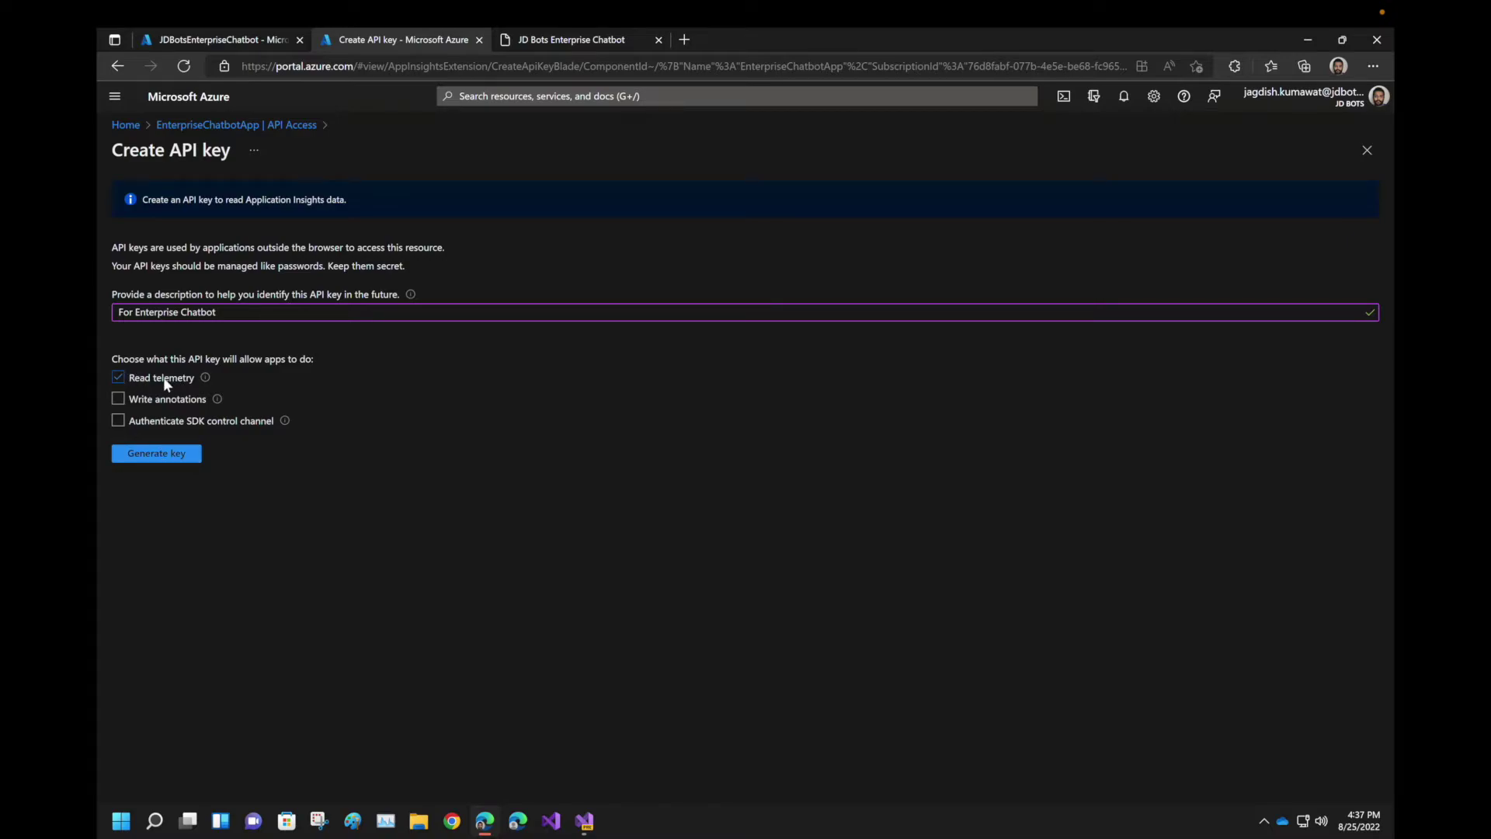
{"action": "left_click", "coordinate": [183, 457]}
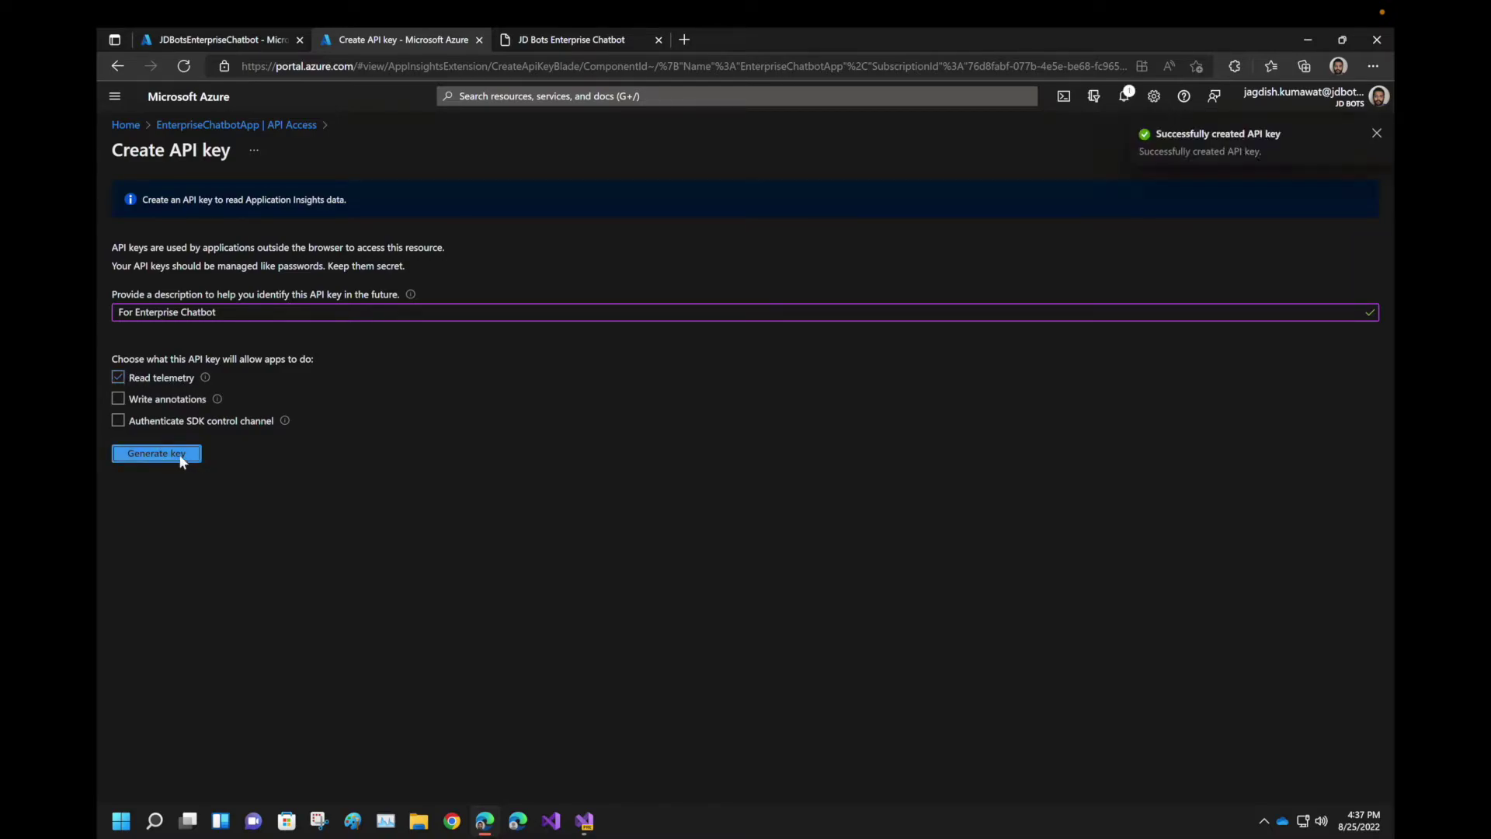
Paste the new API key into the bot's Application Insights API key field and apply
{"action": "left_click", "coordinate": [686, 313]}
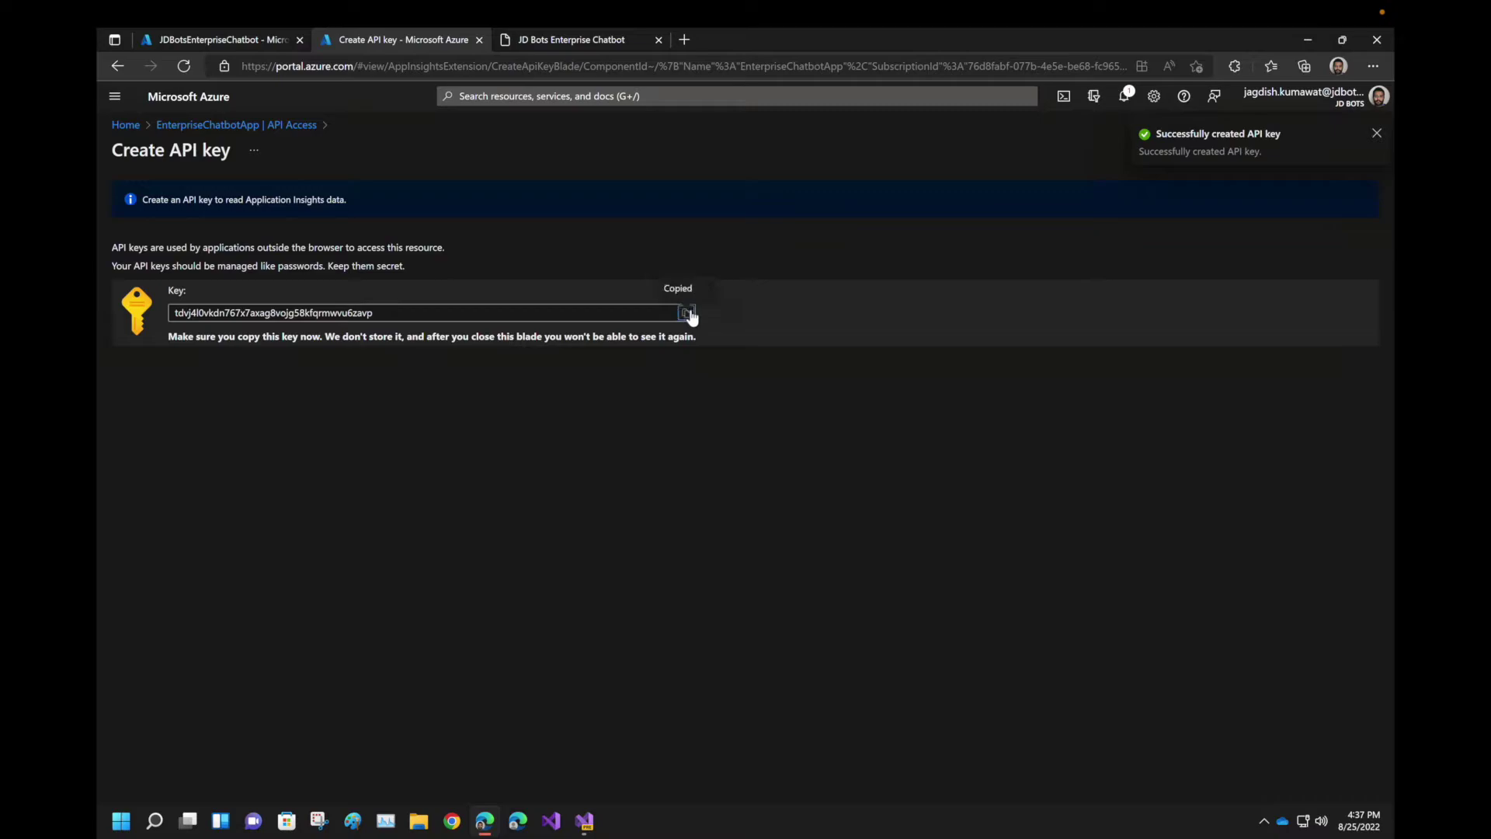
{"action": "left_click", "coordinate": [236, 41]}
{"action": "left_click", "coordinate": [425, 425]}
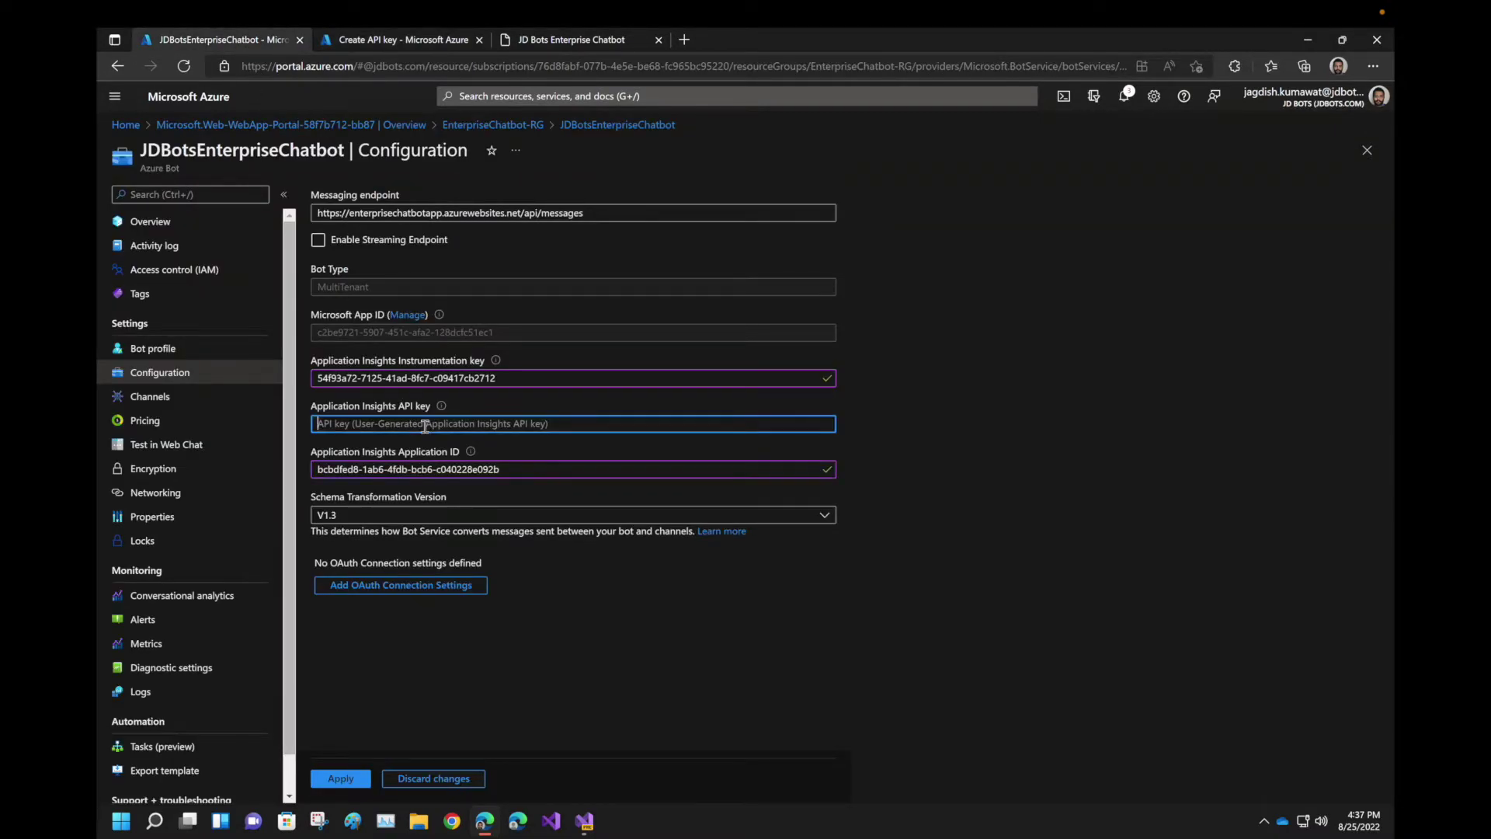
{"action": "key", "text": "ctrl+v"}
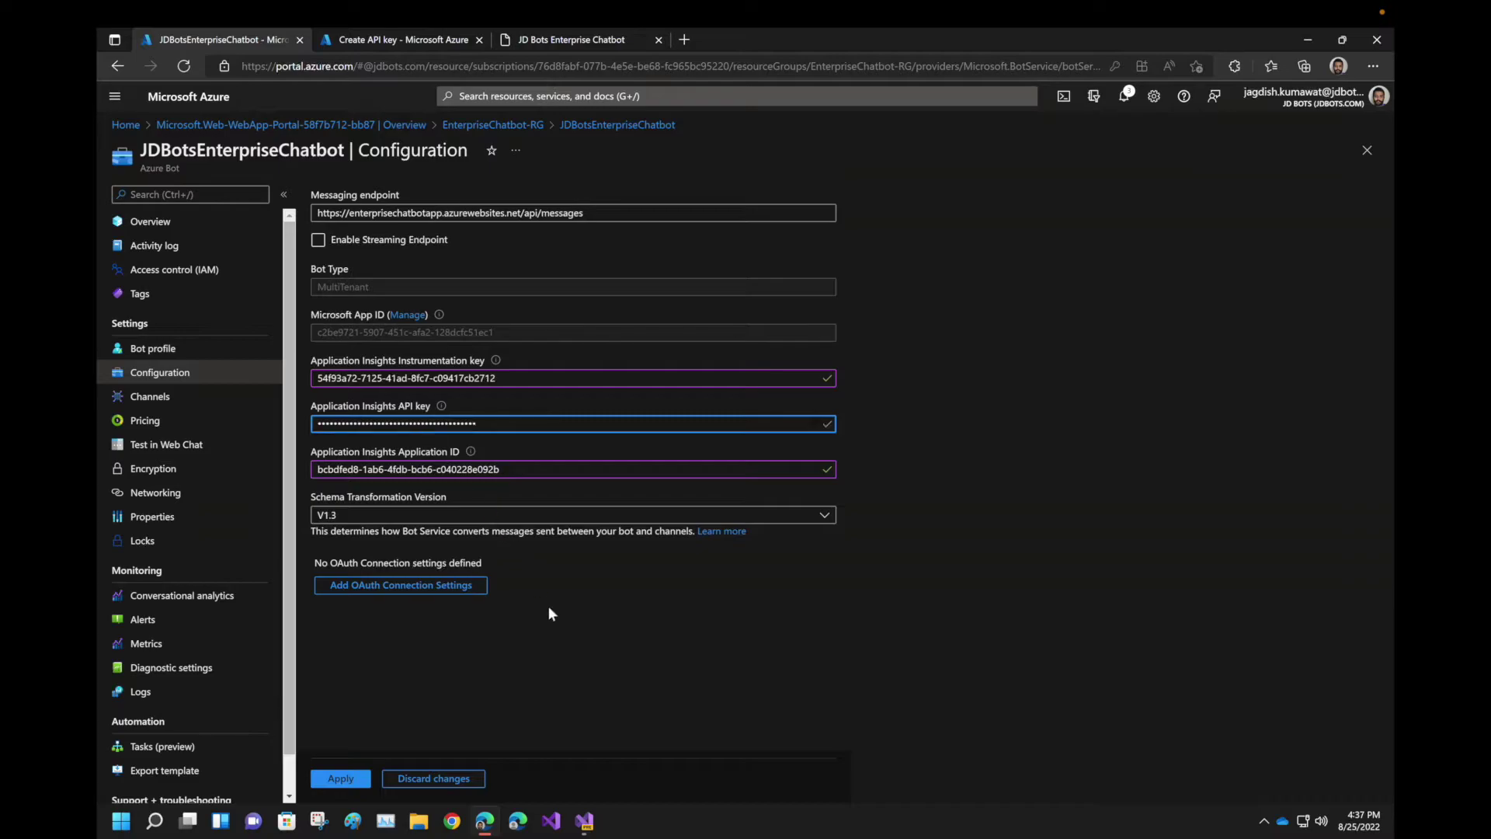
{"action": "left_click", "coordinate": [341, 778]}
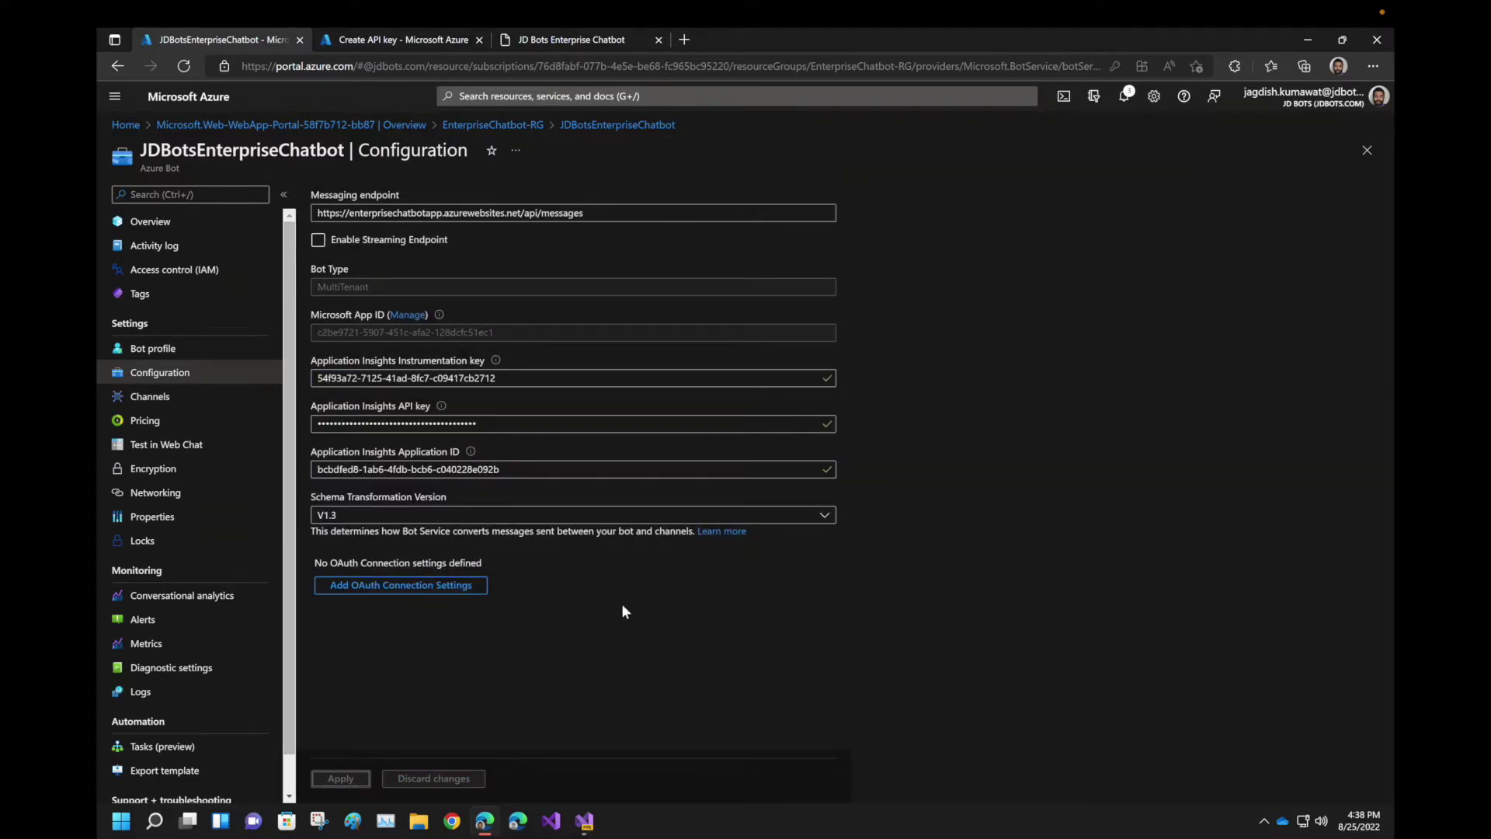
In Web Chat, send the bot Remove item, hi, home, hellow and Profile
{"action": "left_click", "coordinate": [161, 445]}
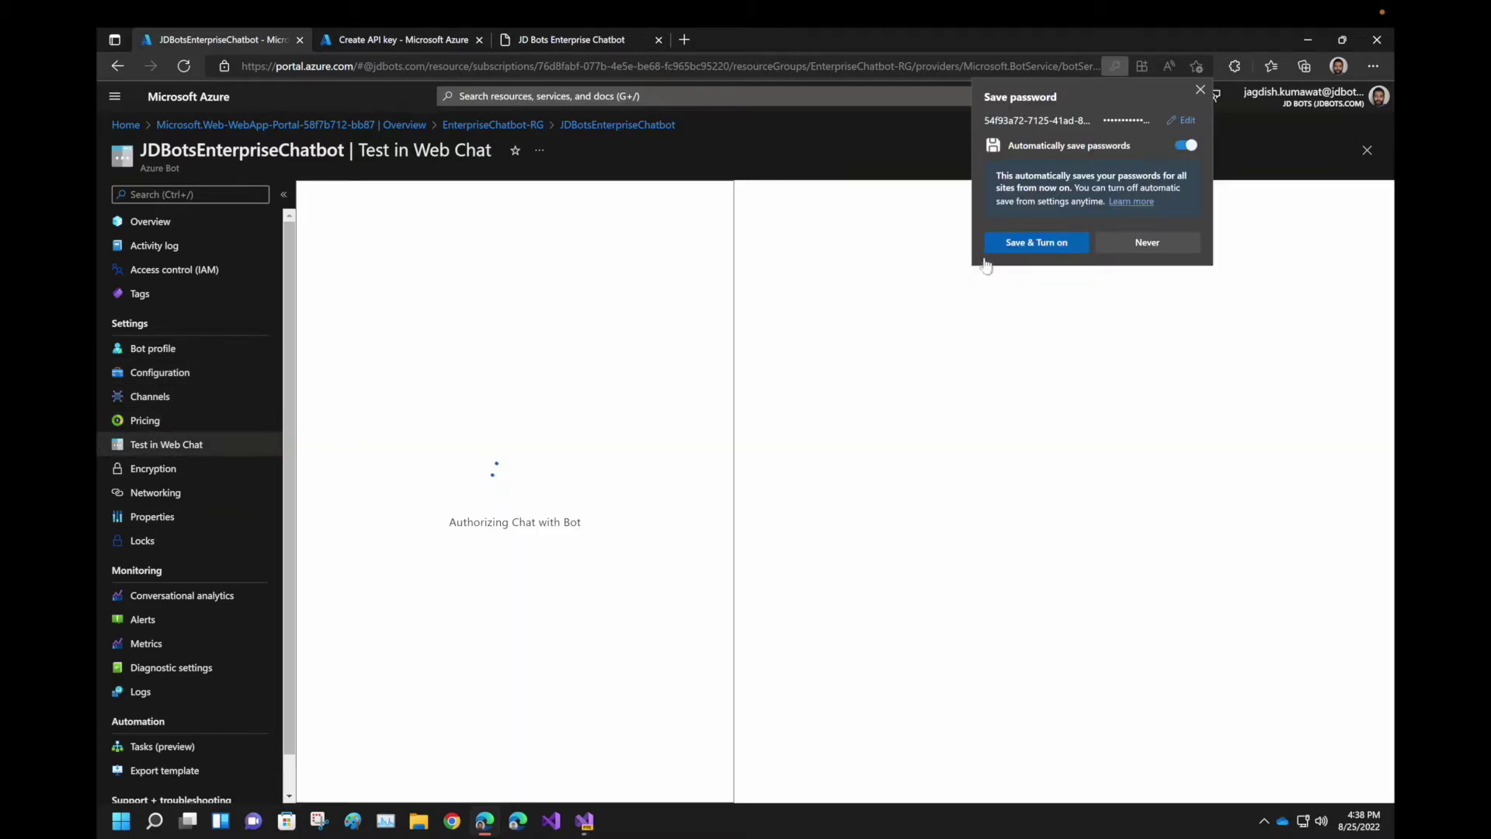
{"action": "left_click", "coordinate": [1148, 244]}
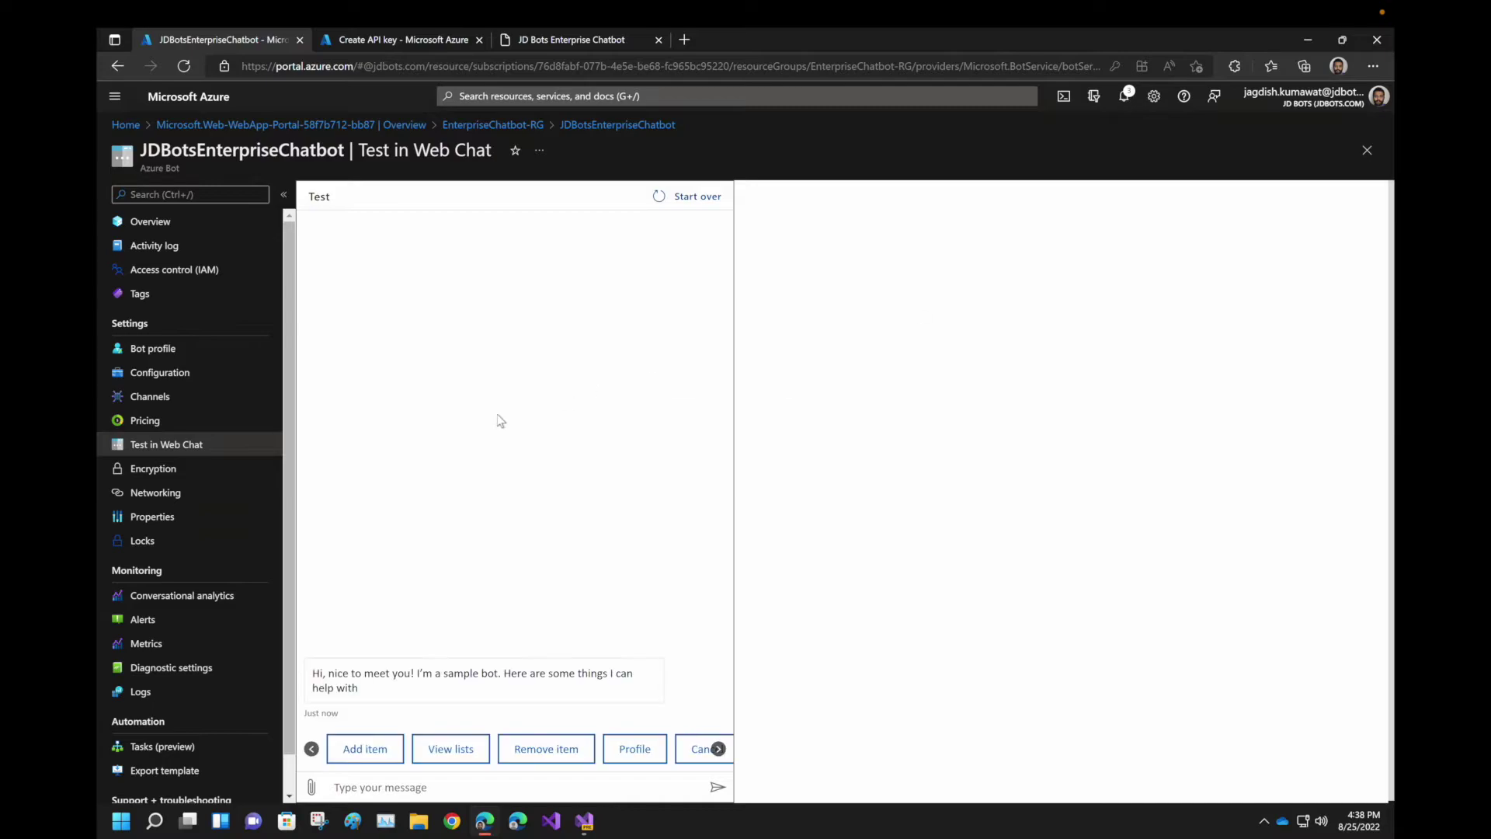
{"action": "left_click", "coordinate": [525, 758]}
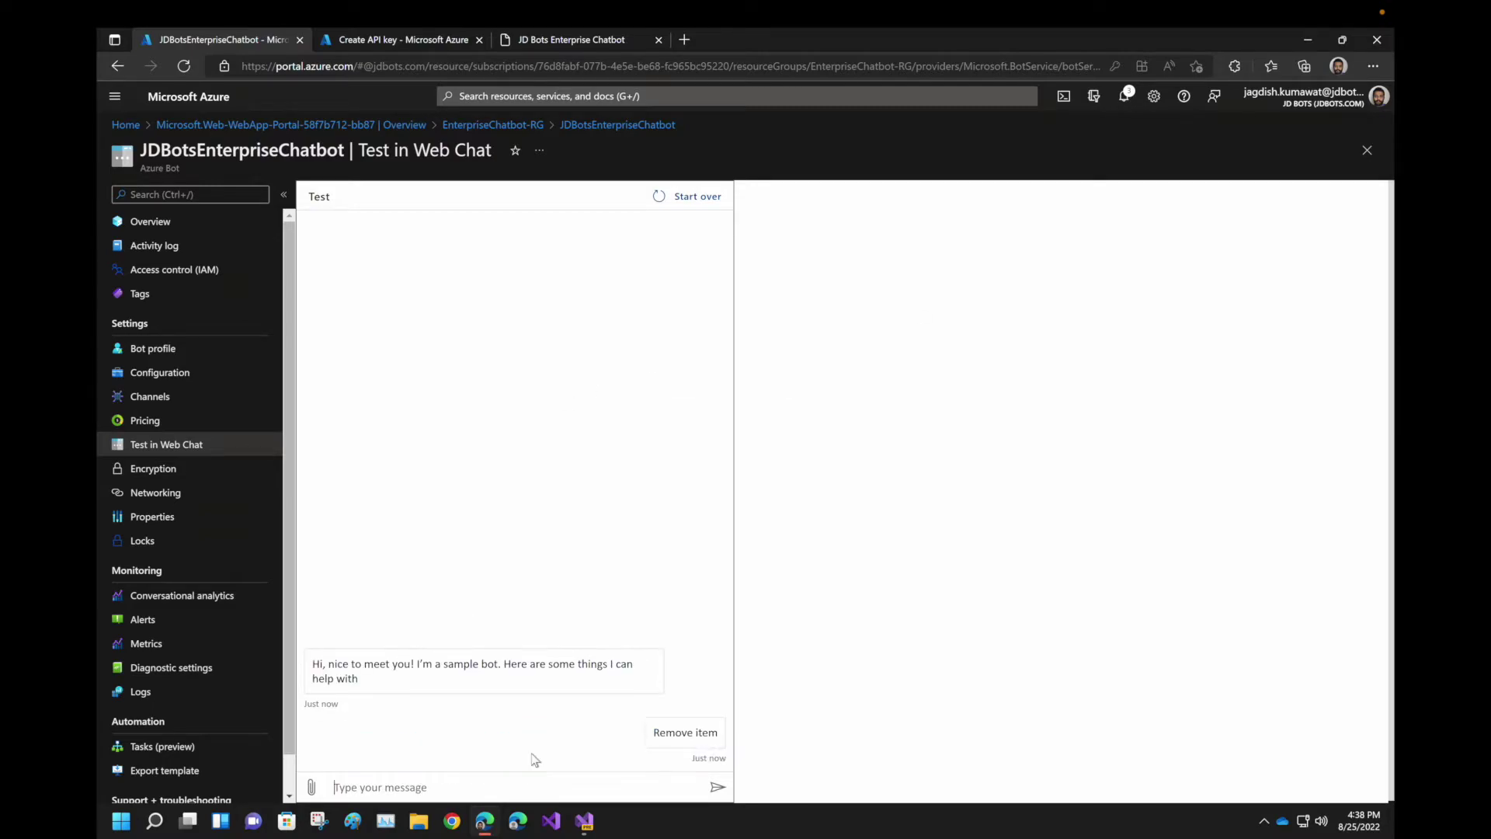
{"action": "type", "text": "hi"}
{"action": "key", "text": "Return"}
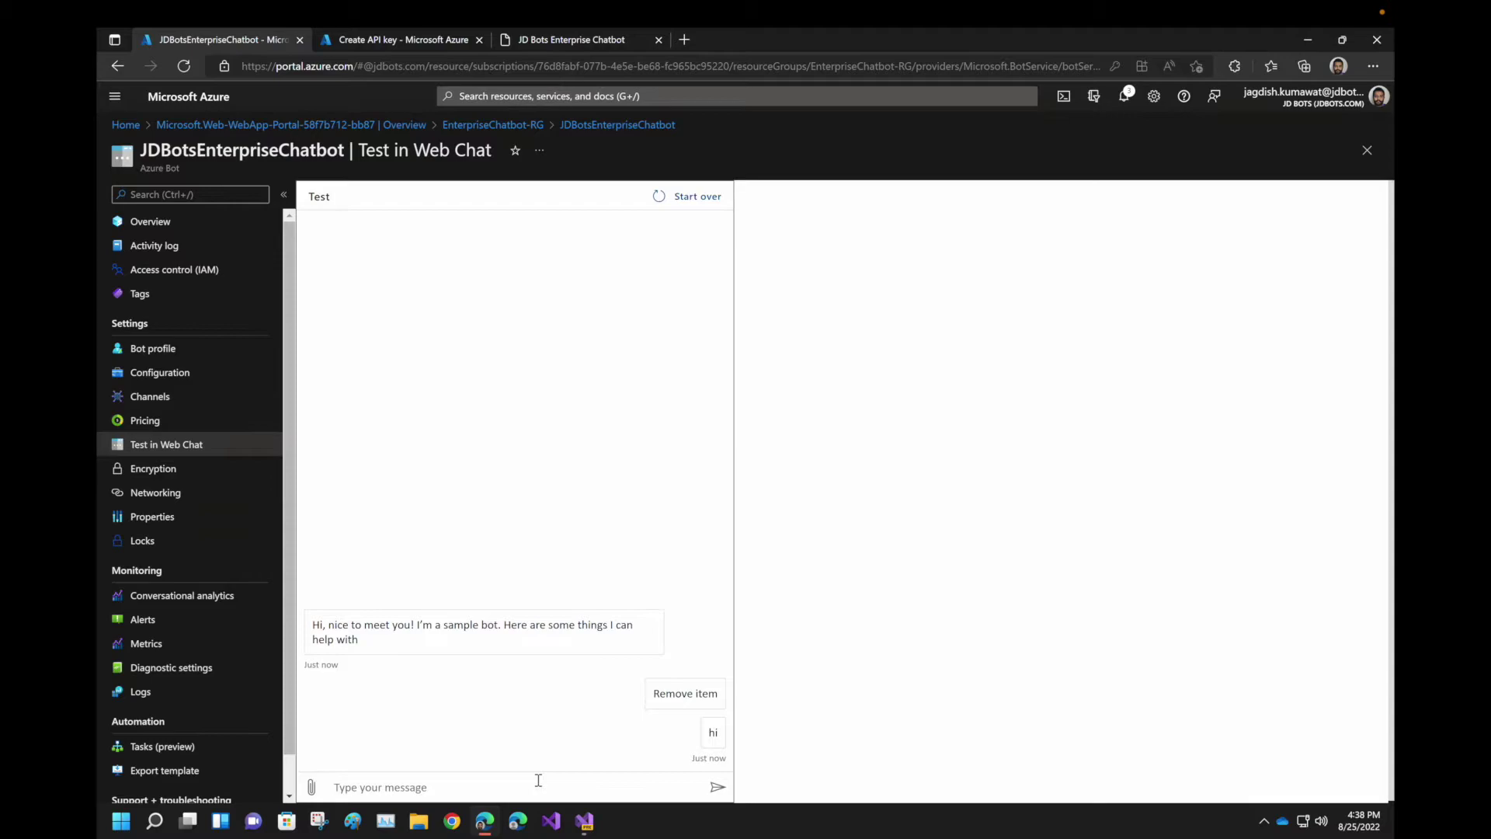
{"action": "type", "text": "home"}
{"action": "key", "text": "Return"}
{"action": "type", "text": "hellow"}
{"action": "key", "text": "Return"}
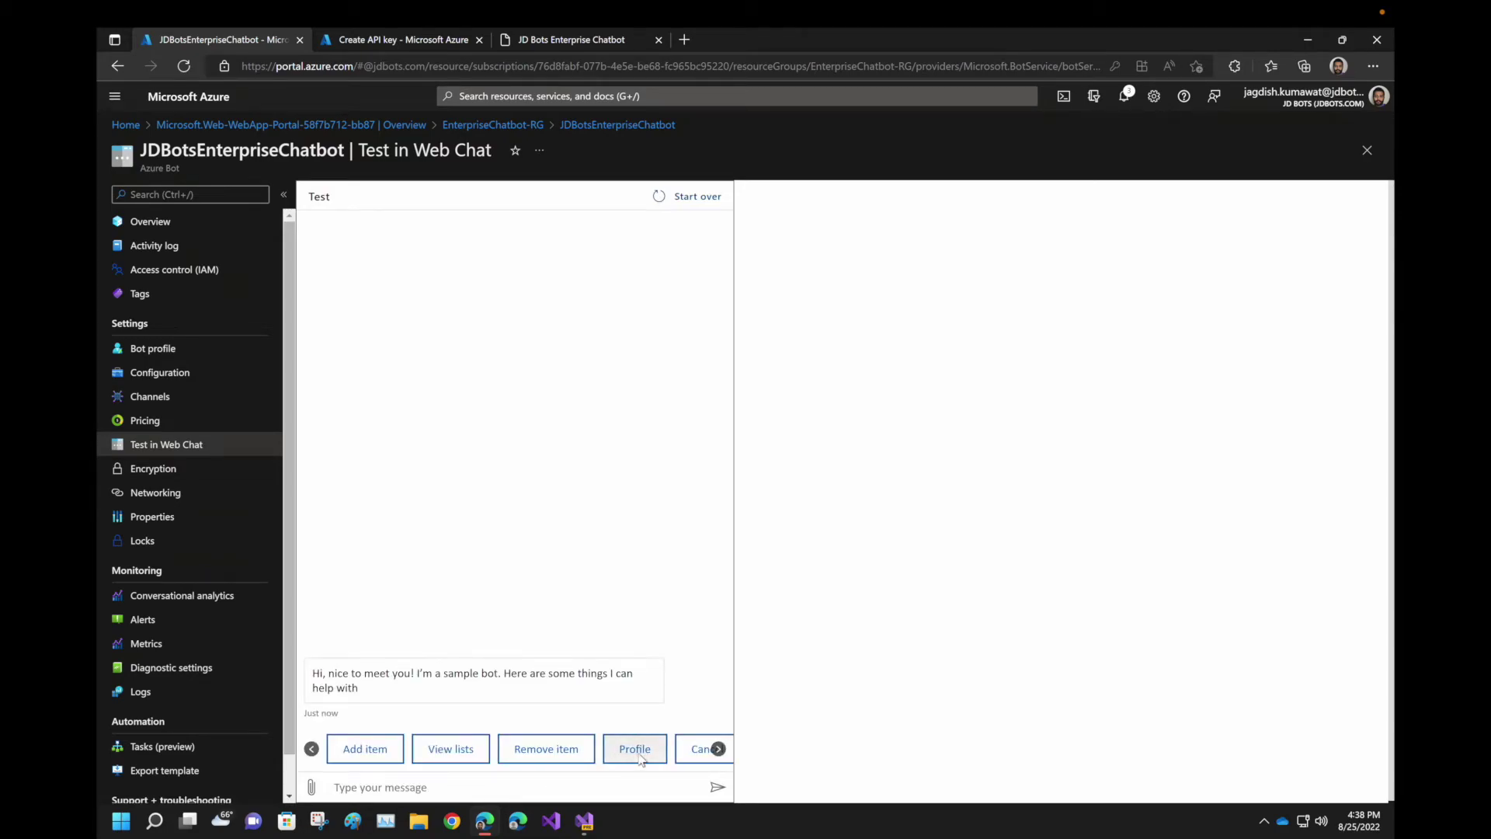
{"action": "left_click", "coordinate": [637, 757]}
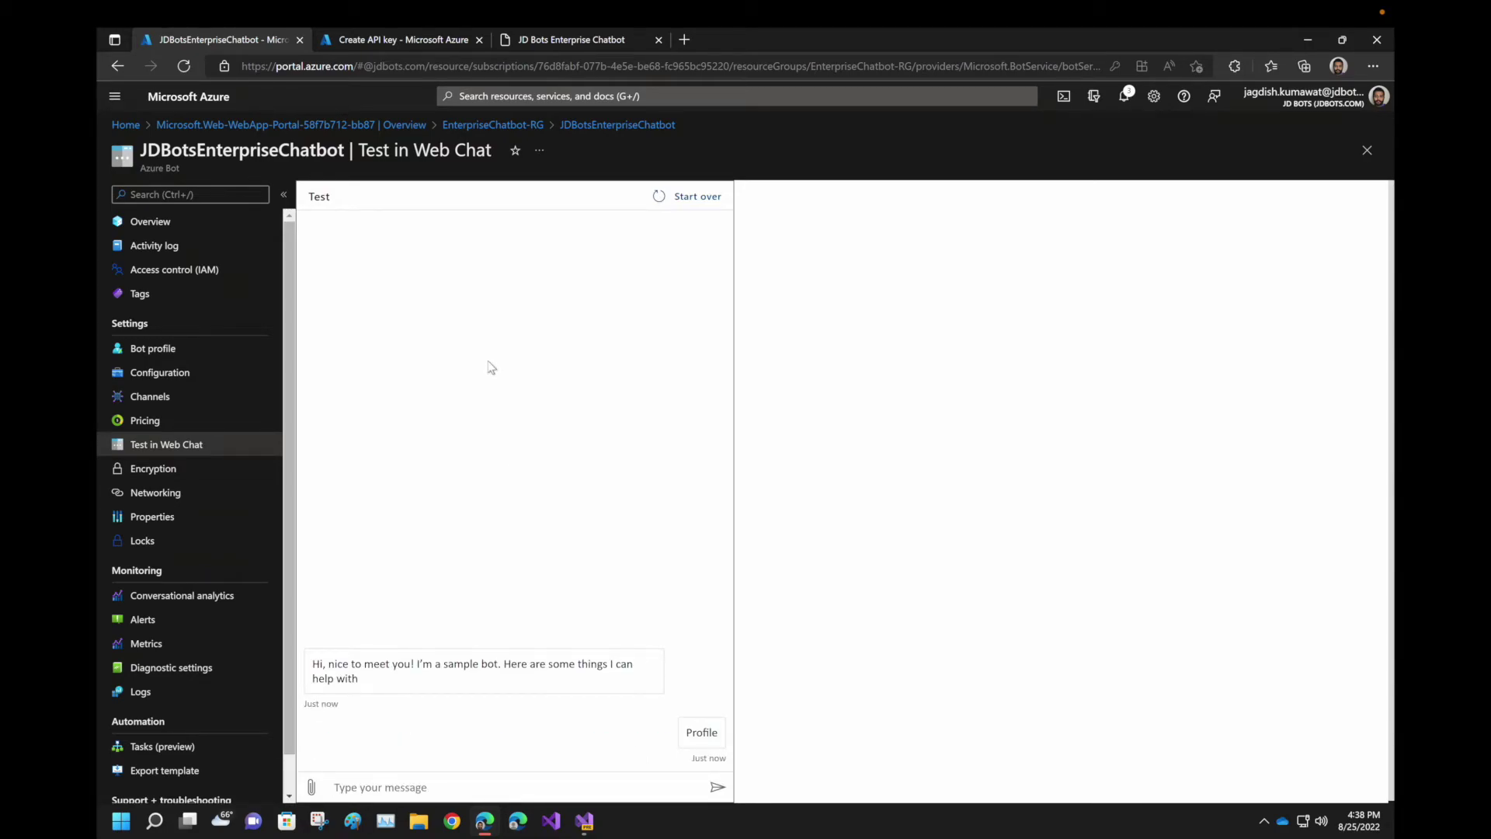
Refresh EnterpriseChatbotApp's Overview charts for the last 30 minutes and go to Logs
{"action": "left_click", "coordinate": [429, 40]}
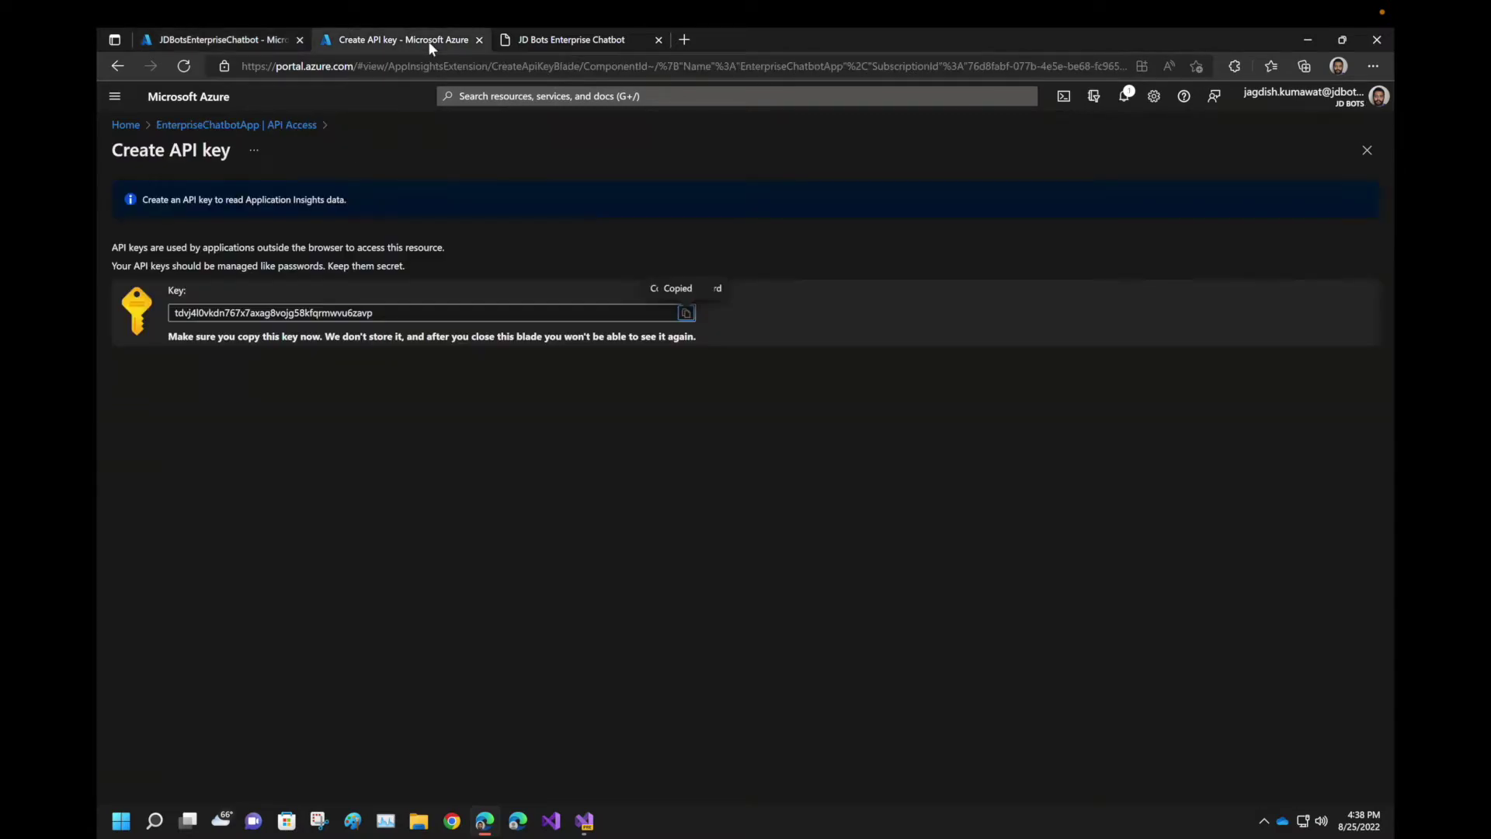
{"action": "left_click", "coordinate": [216, 125]}
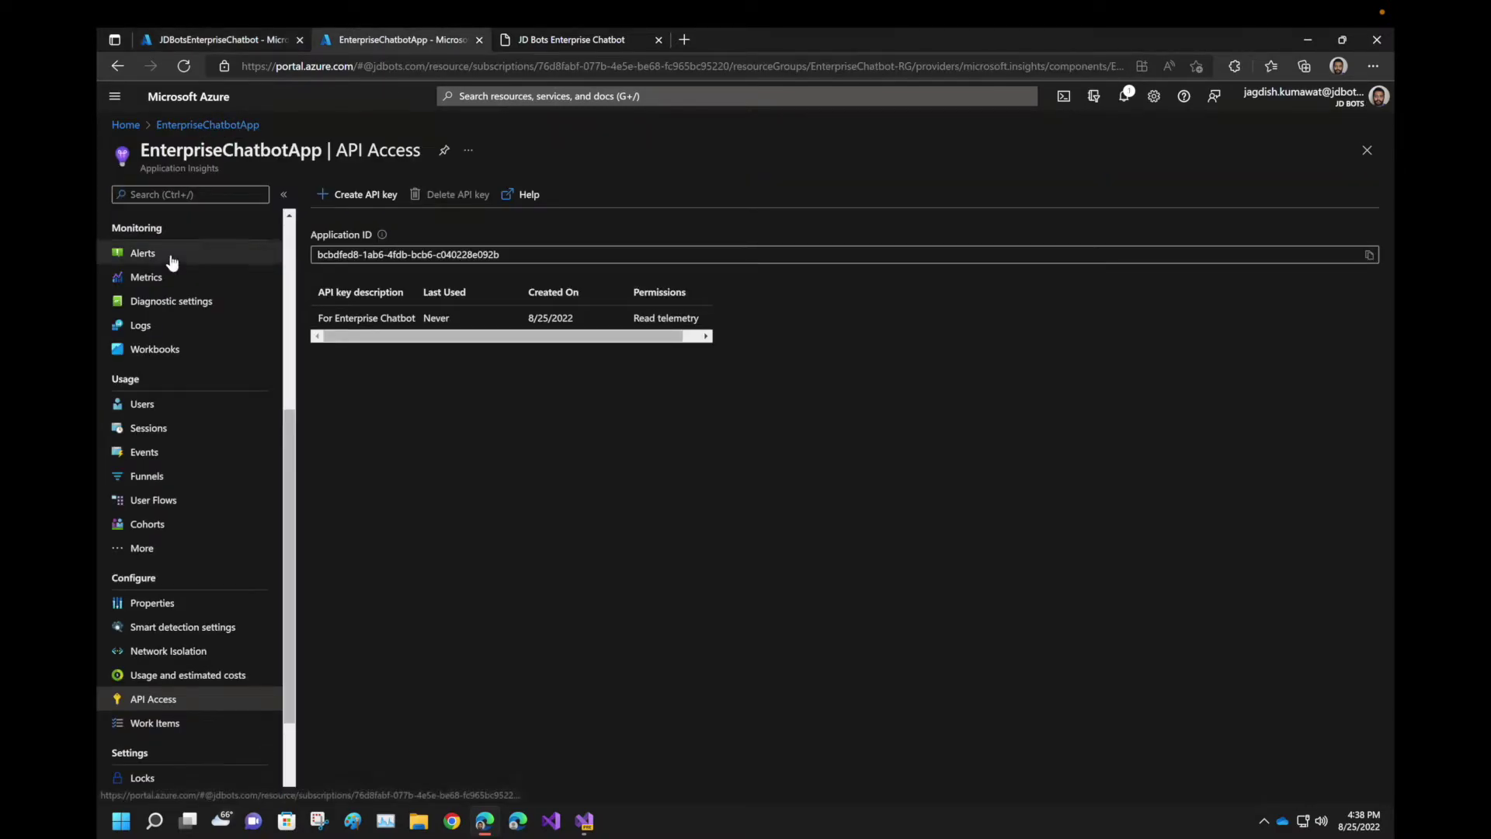
{"action": "scroll", "coordinate": [182, 247], "scroll_direction": "up", "scroll_amount": 5}
{"action": "left_click", "coordinate": [205, 224]}
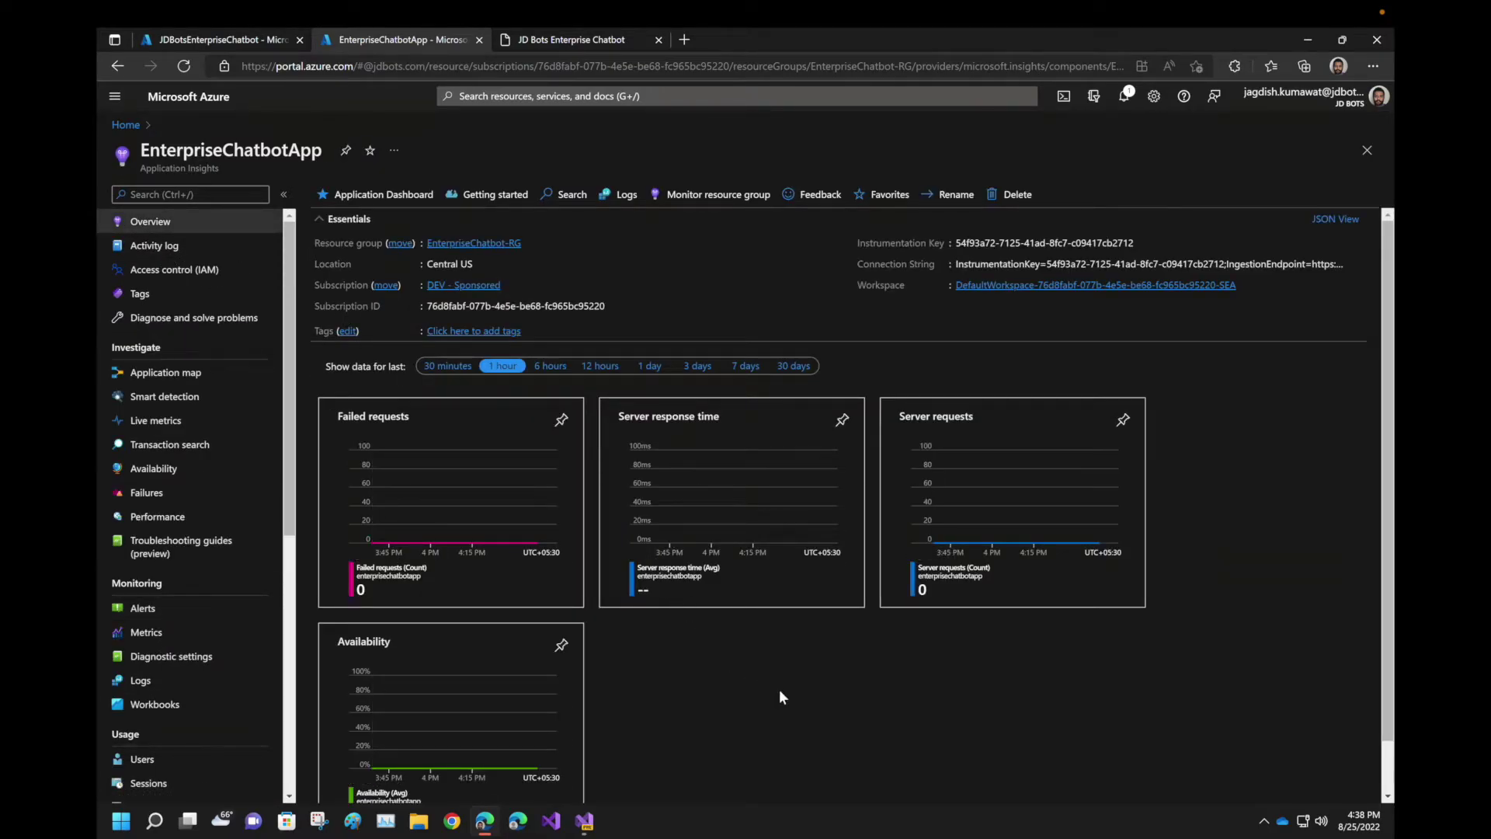
{"action": "scroll", "coordinate": [779, 690], "scroll_direction": "down", "scroll_amount": 2}
{"action": "scroll", "coordinate": [780, 691], "scroll_direction": "up", "scroll_amount": 2}
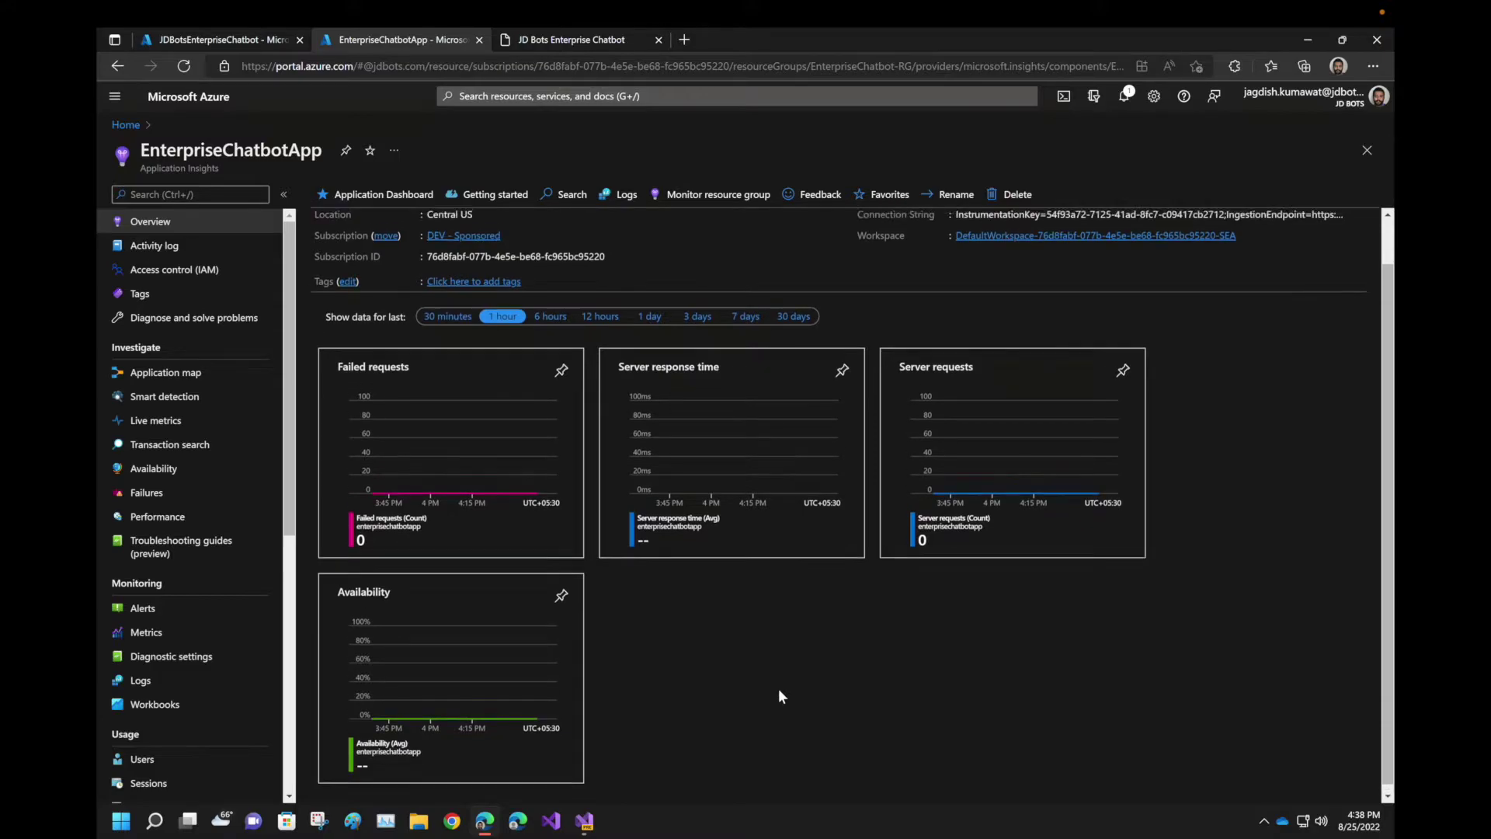
{"action": "left_click", "coordinate": [183, 67]}
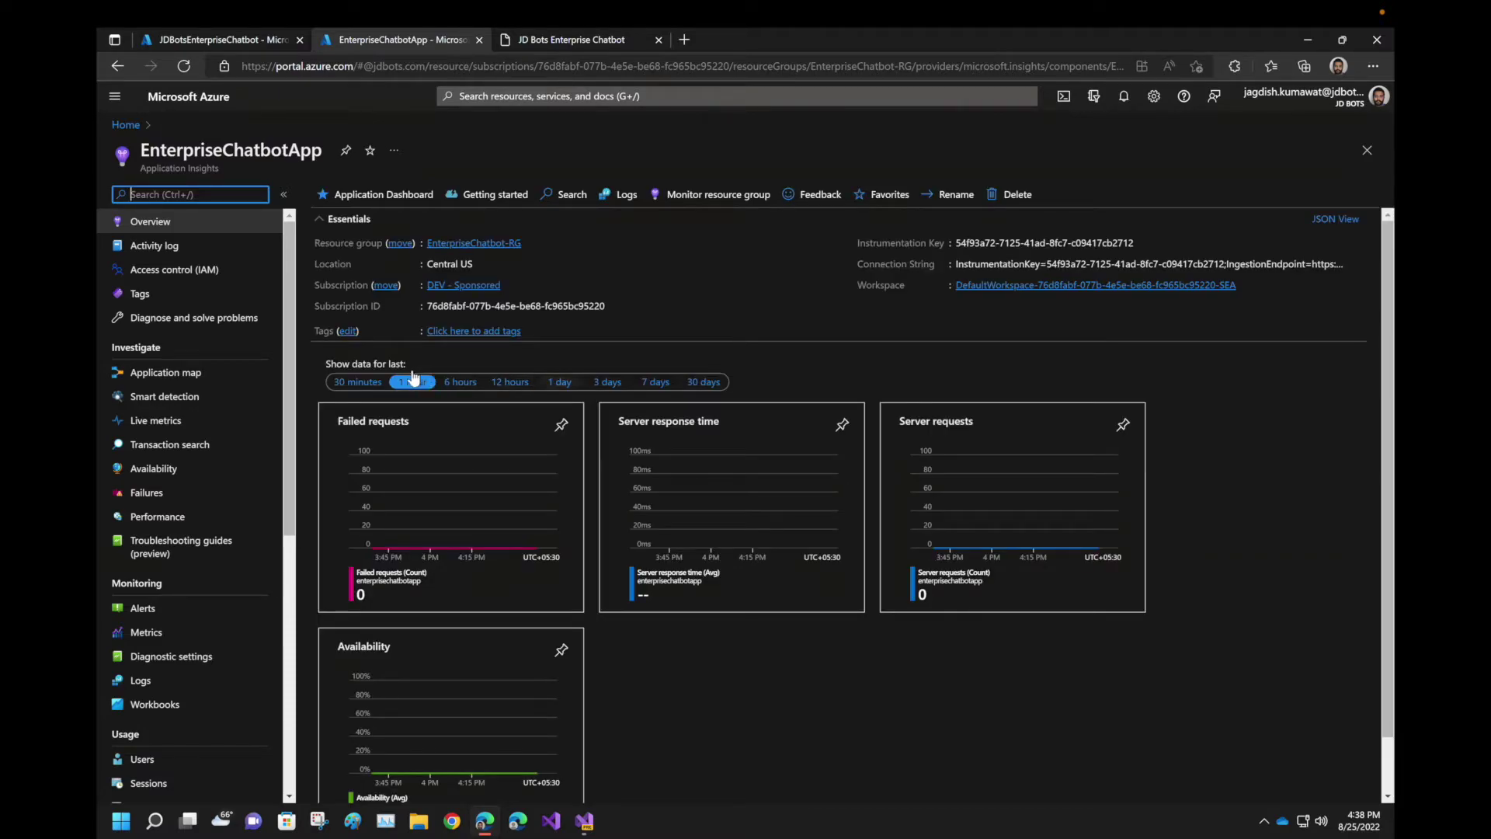
{"action": "left_click", "coordinate": [380, 382]}
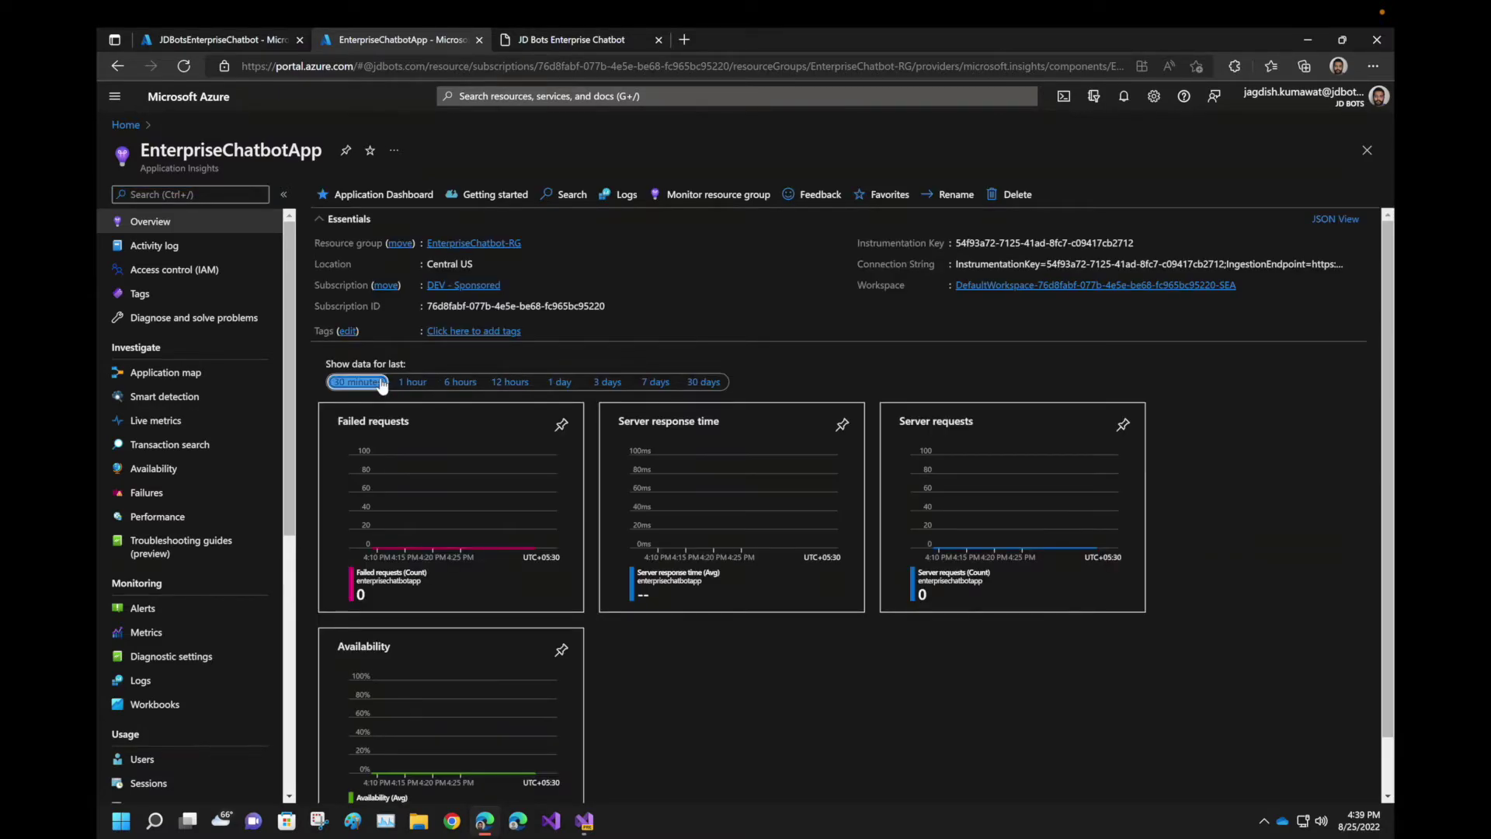
{"action": "scroll", "coordinate": [734, 322], "scroll_direction": "down", "scroll_amount": 1}
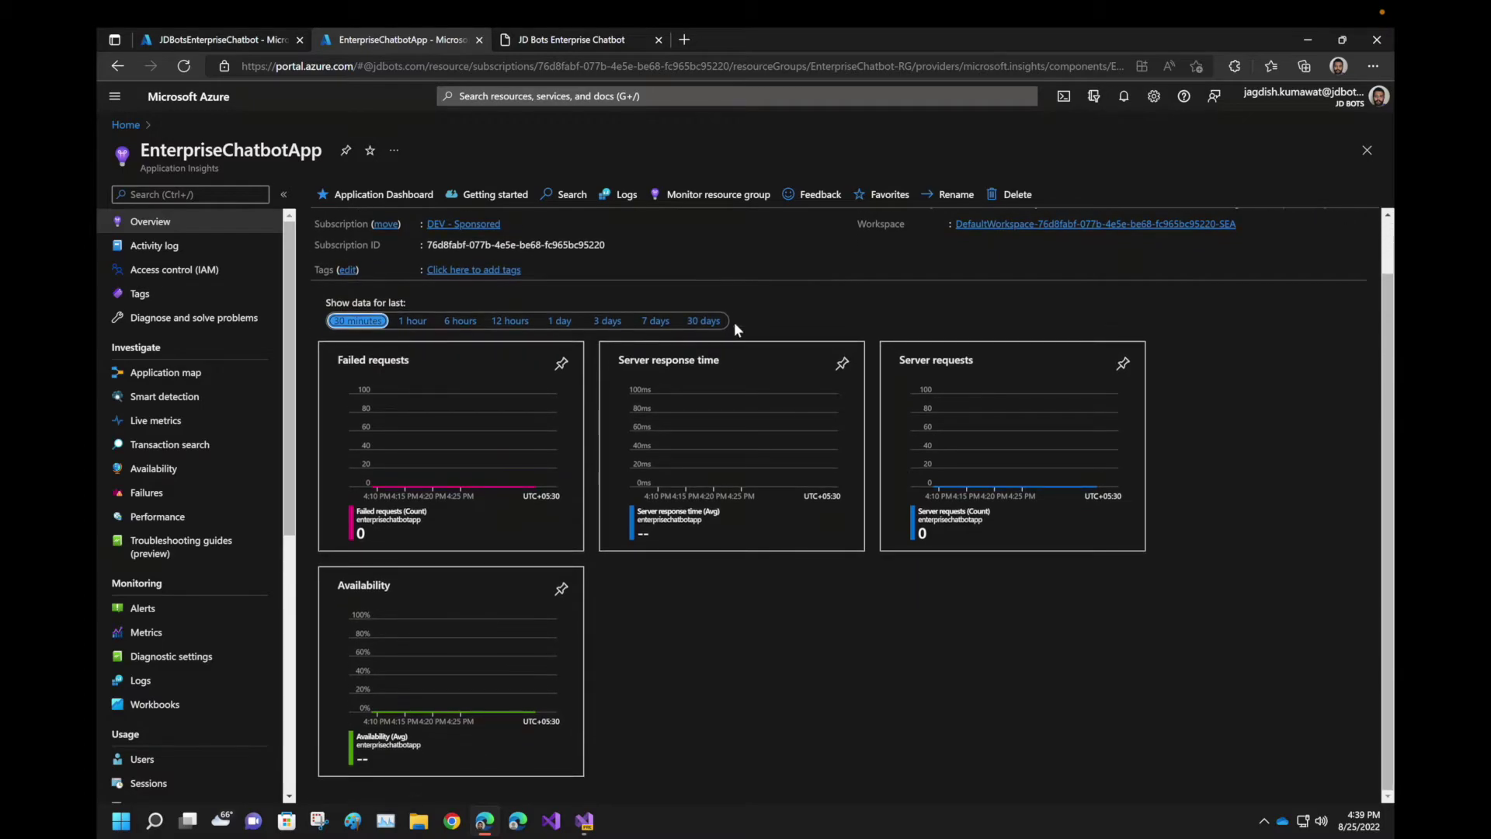
{"action": "left_click", "coordinate": [620, 195]}
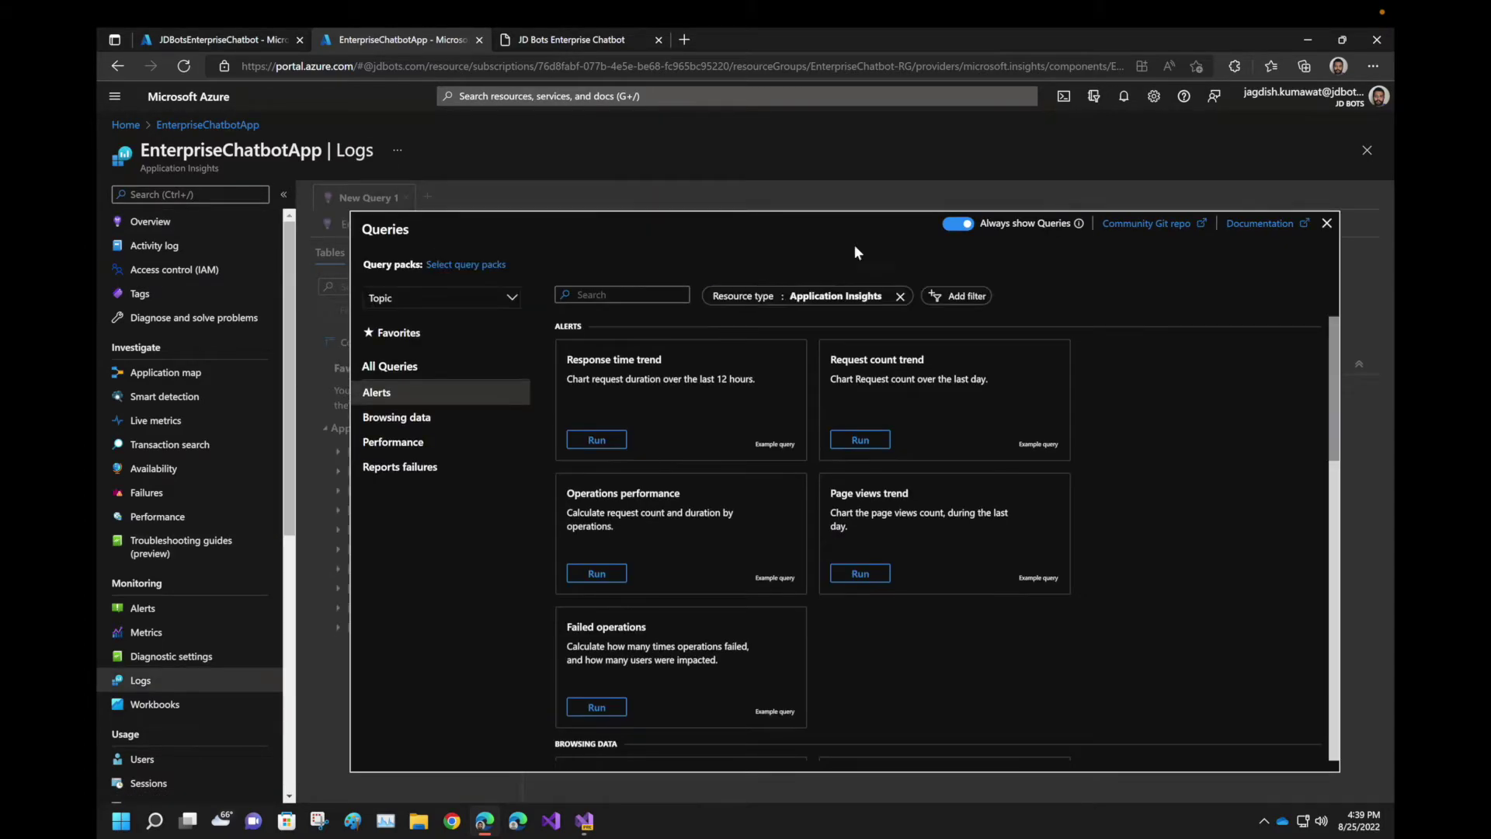
Rerun the customEvents query from history several times, still getting no results
{"action": "left_click", "coordinate": [1326, 223]}
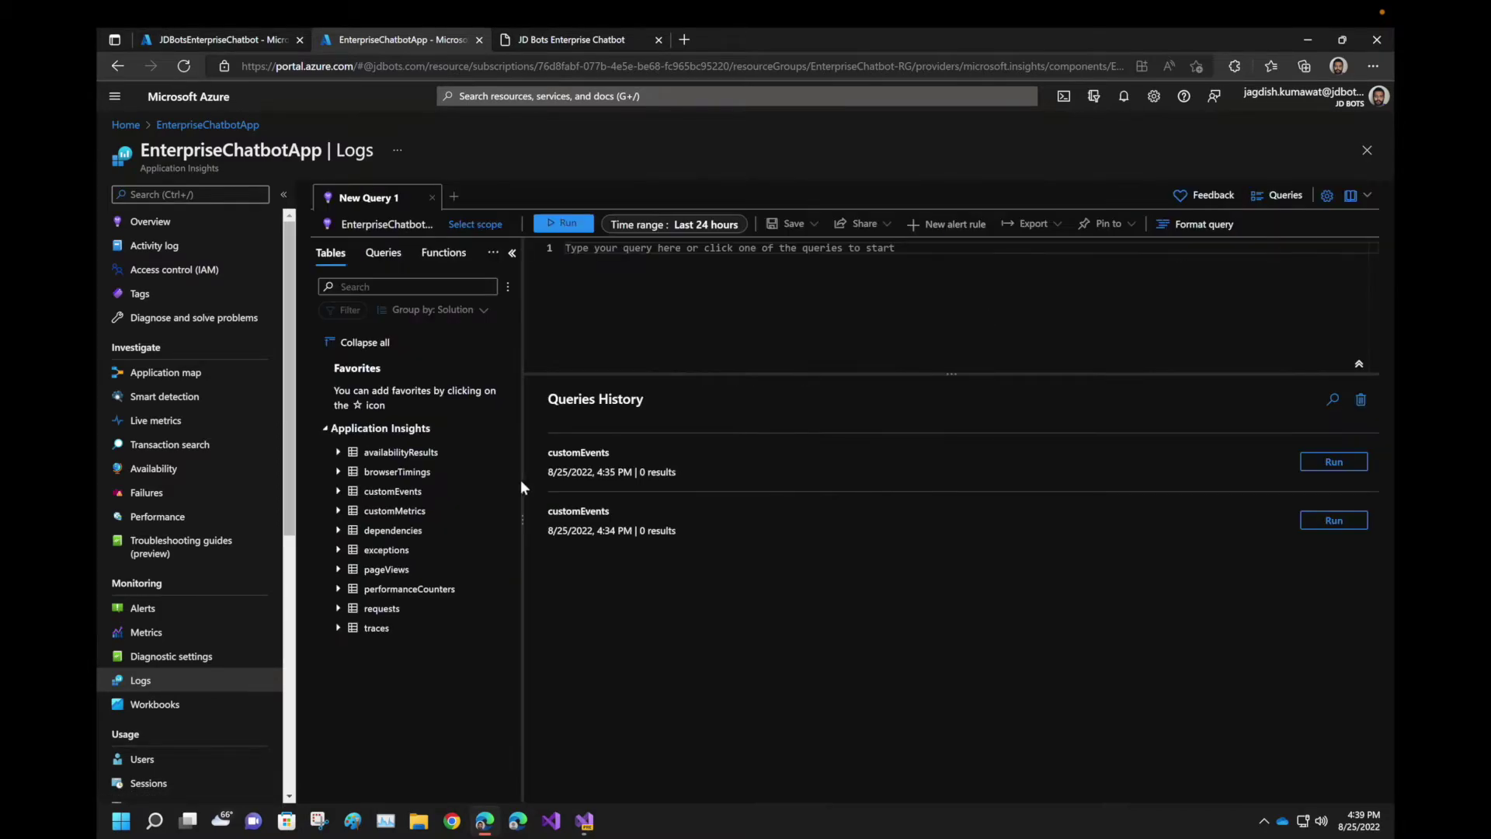
{"action": "left_click", "coordinate": [1349, 463]}
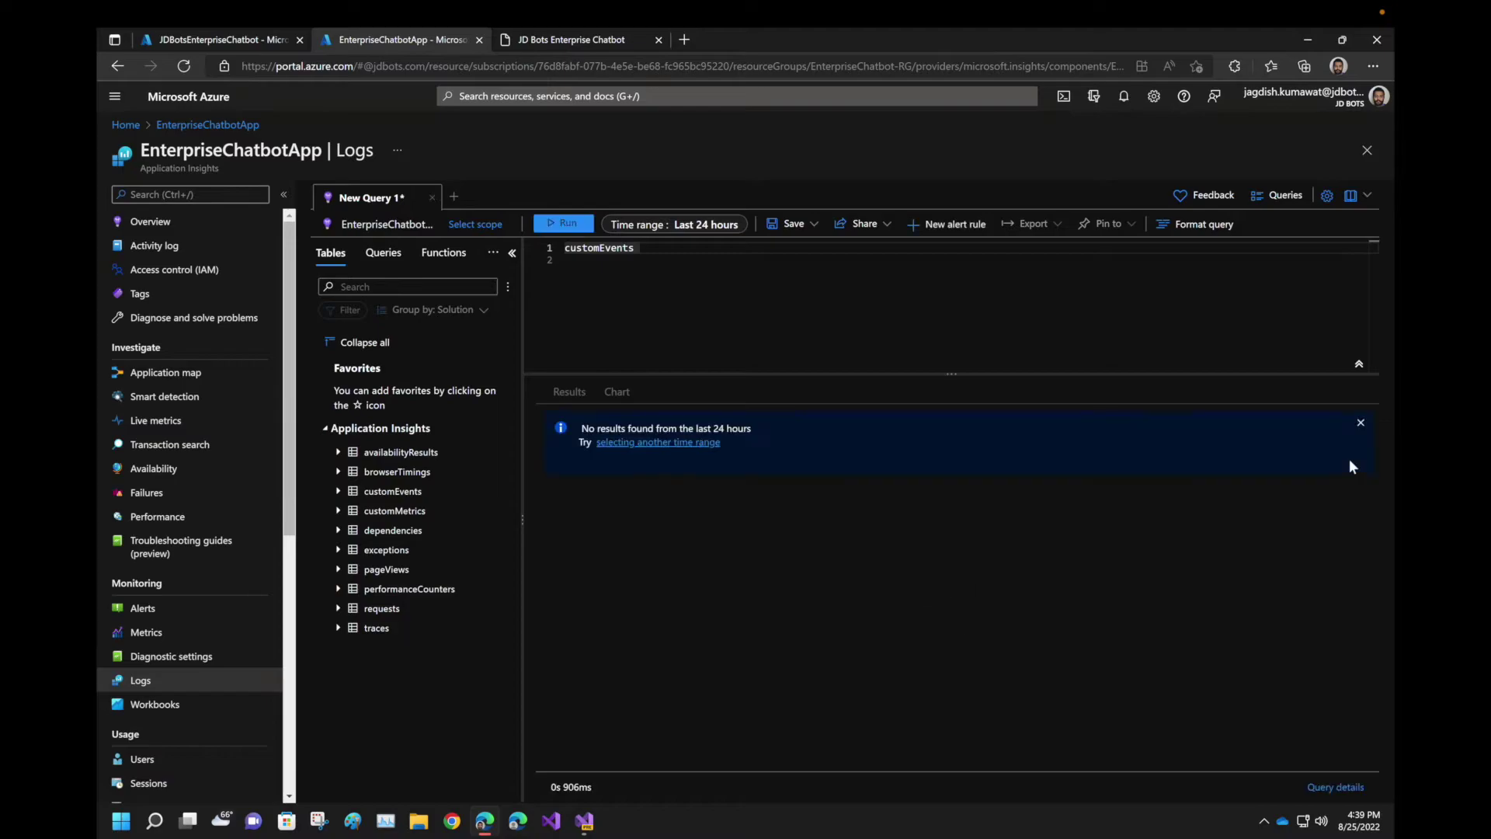
{"action": "left_click", "coordinate": [568, 225]}
{"action": "left_click", "coordinate": [567, 225]}
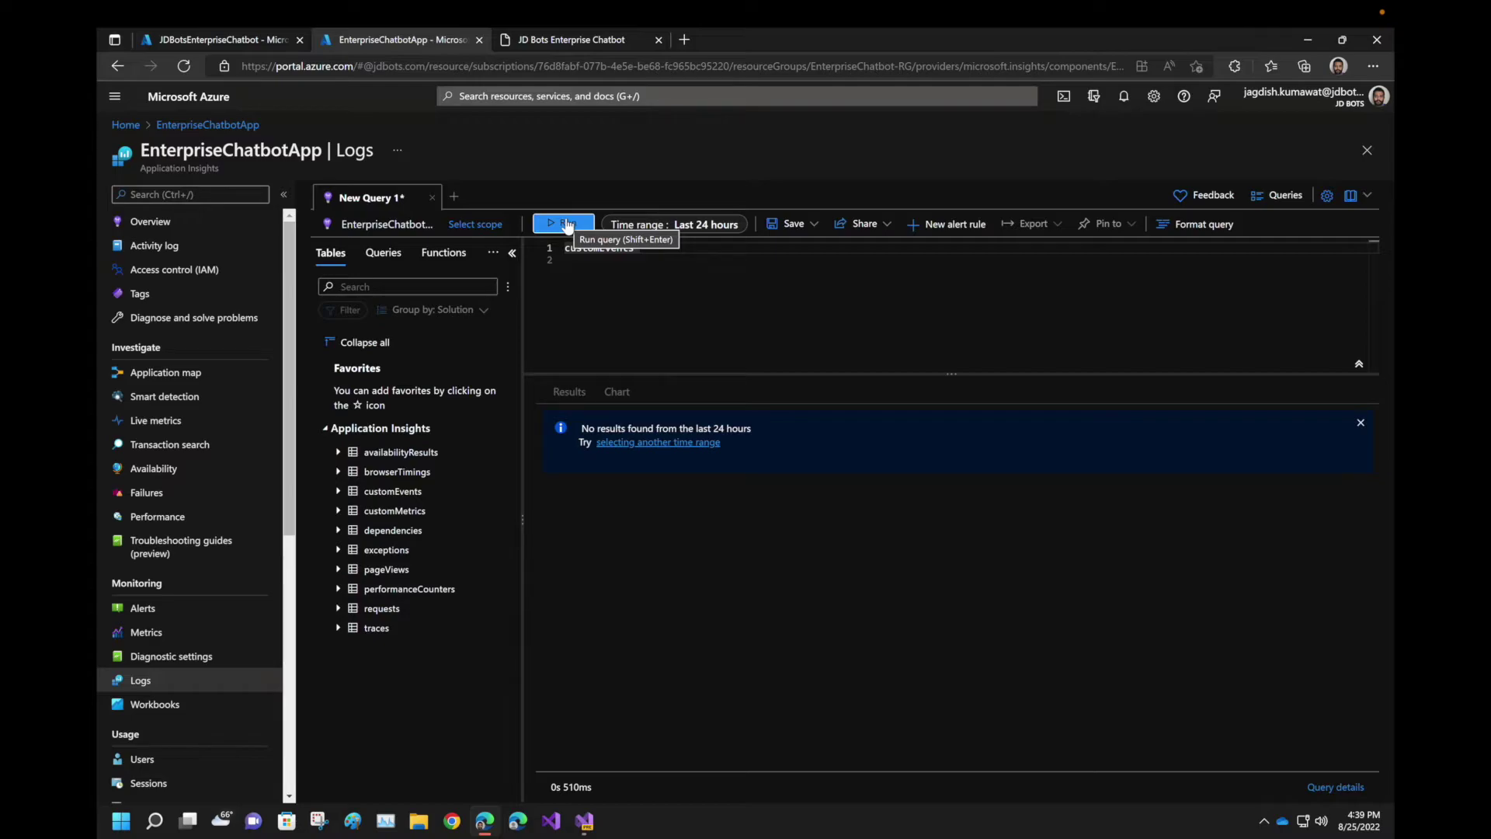
{"action": "left_click", "coordinate": [567, 224]}
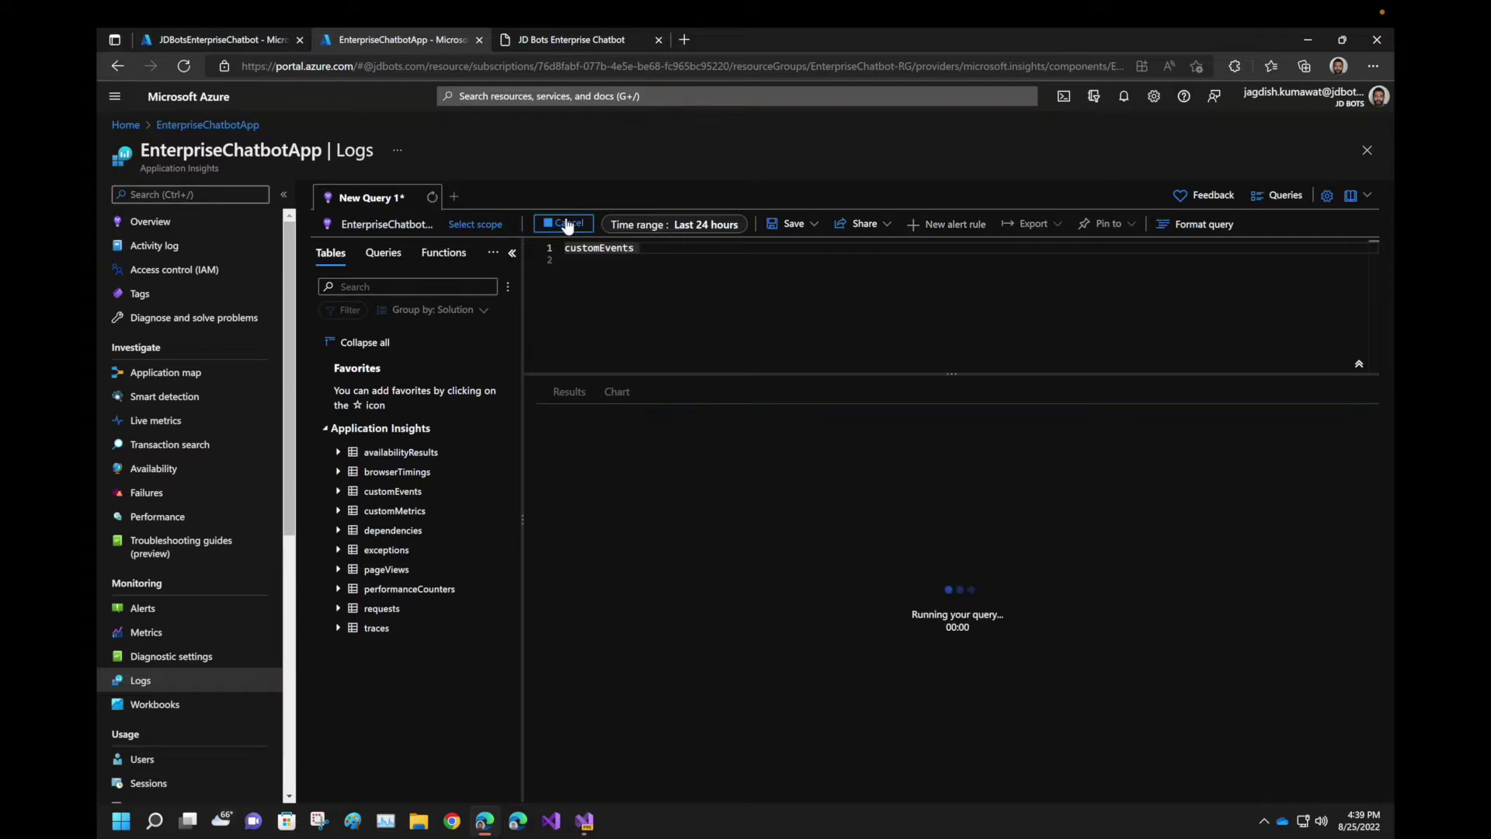
{"action": "left_click", "coordinate": [567, 225]}
{"action": "left_click", "coordinate": [566, 224]}
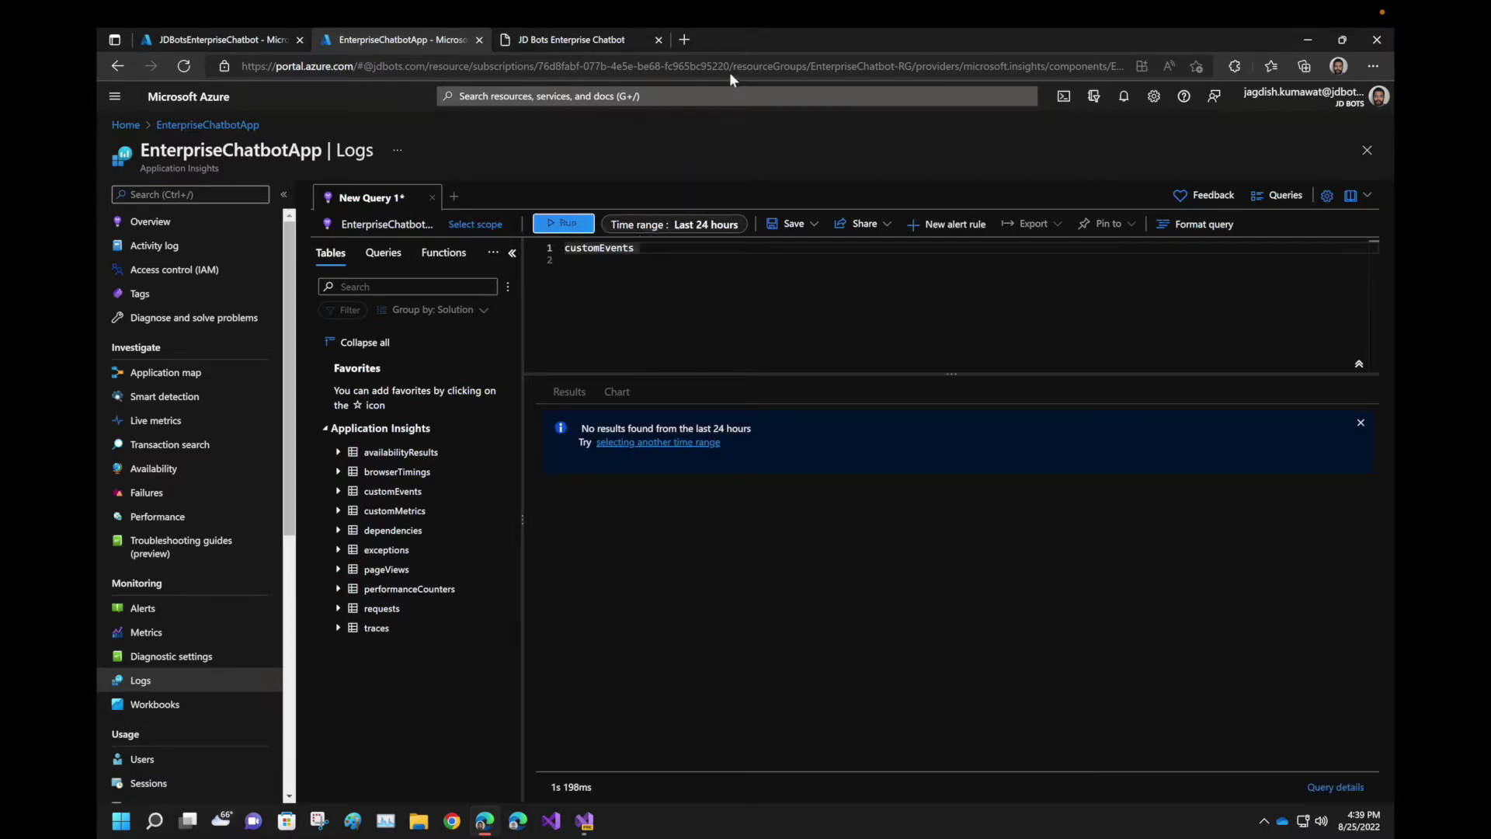
{"action": "left_click", "coordinate": [684, 40]}
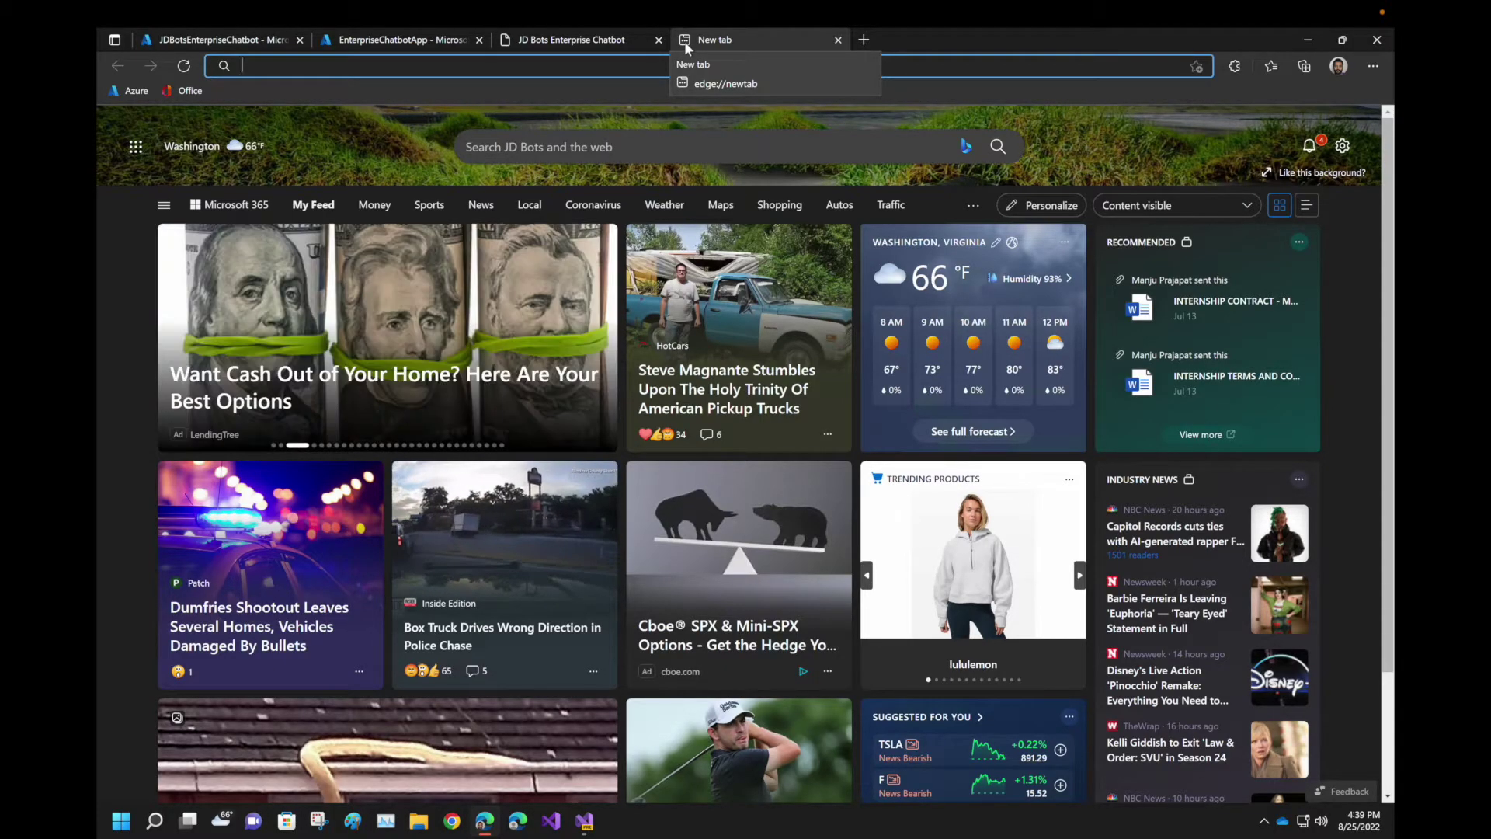
Search Google for 'azure bot anyaltics' from the new tab
{"action": "type", "text": "bo"}
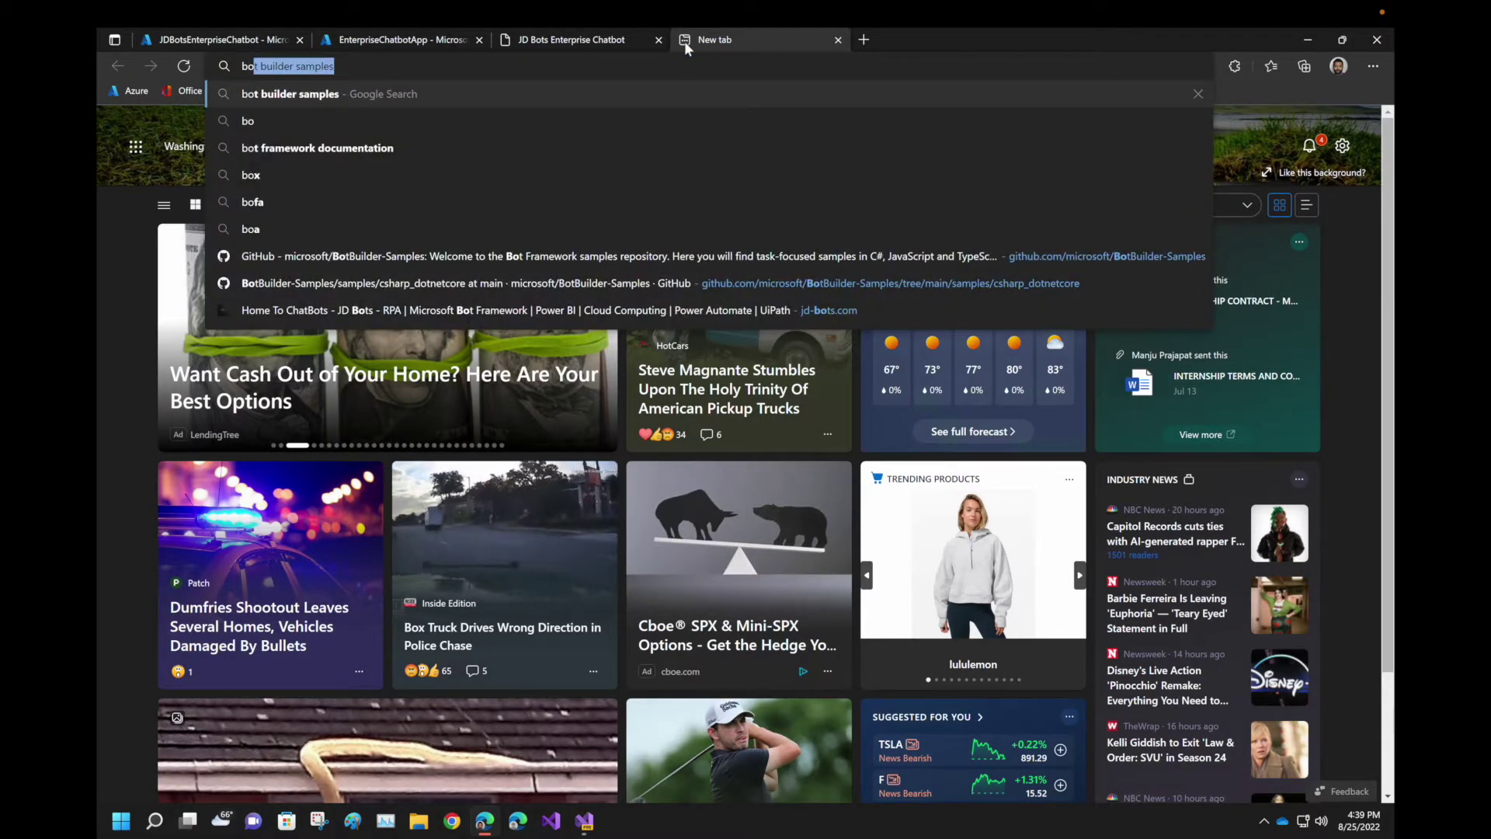
{"action": "key", "text": "BackSpace"}
{"action": "key", "text": "BackSpace"}
{"action": "key", "text": "BackSpace"}
{"action": "type", "text": "azure bot an"}
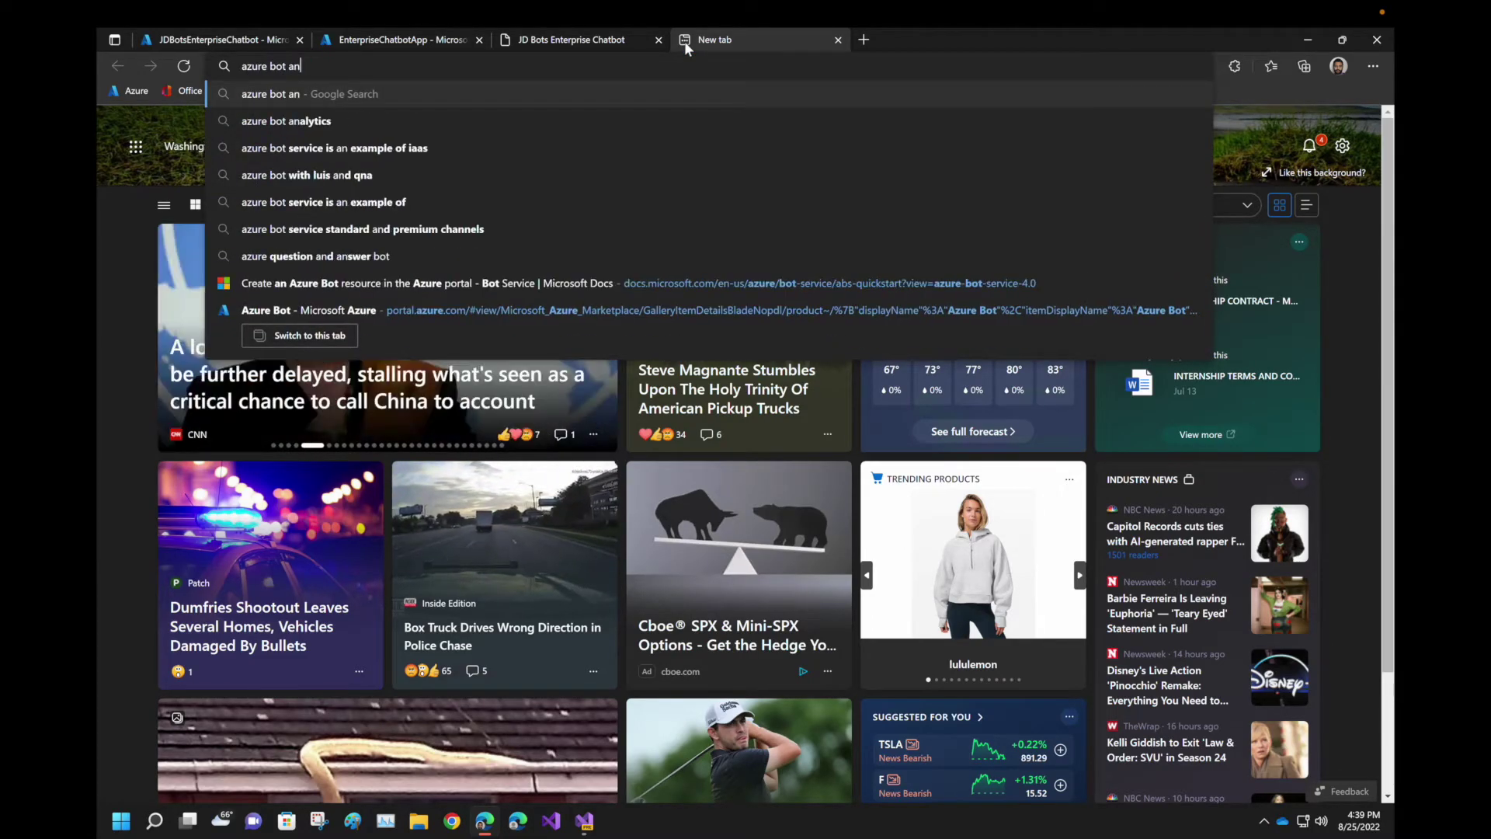
{"action": "type", "text": "yaltics"}
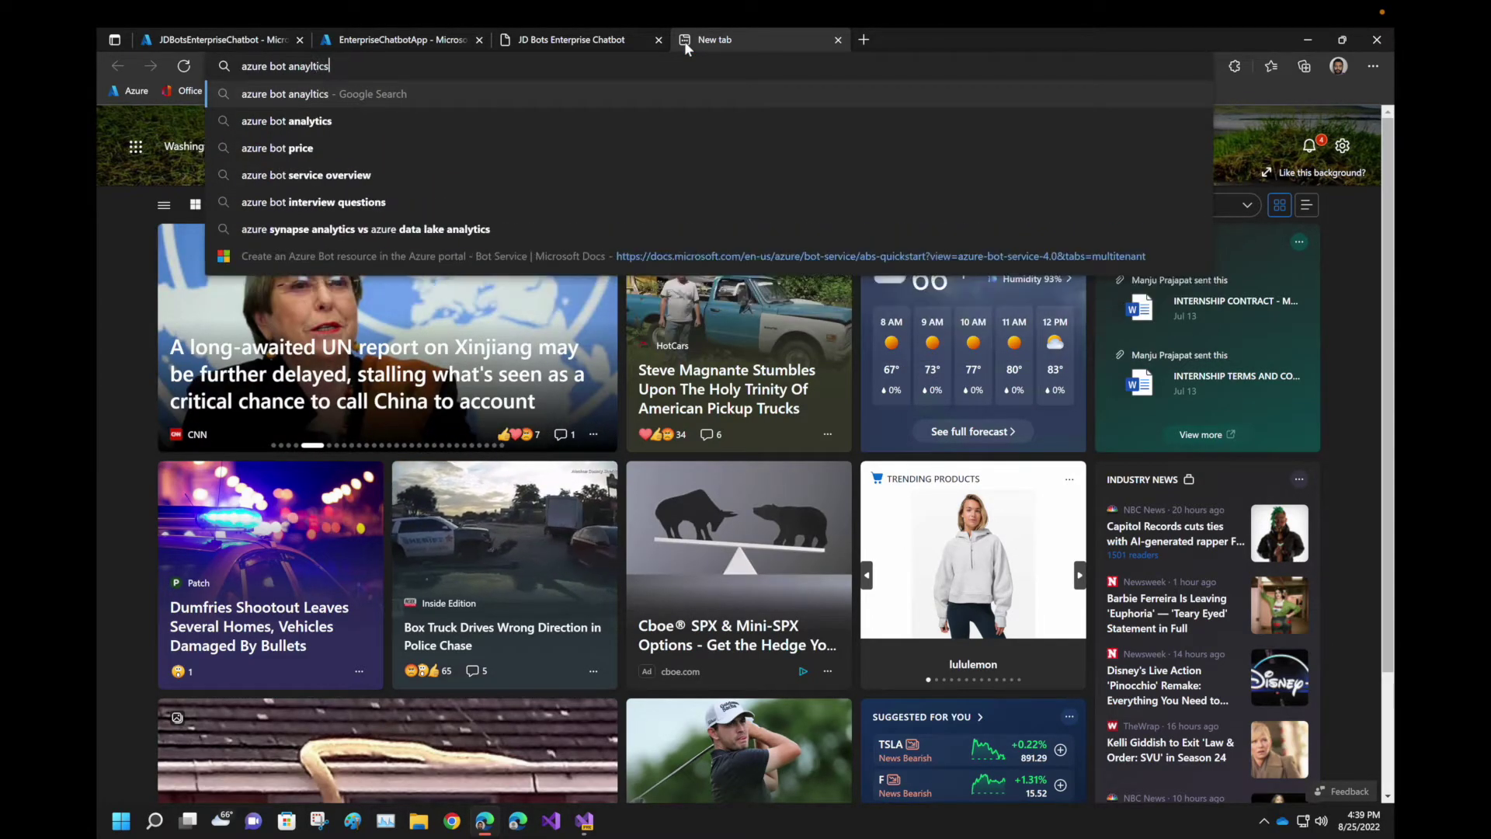
{"action": "key", "text": "Return"}
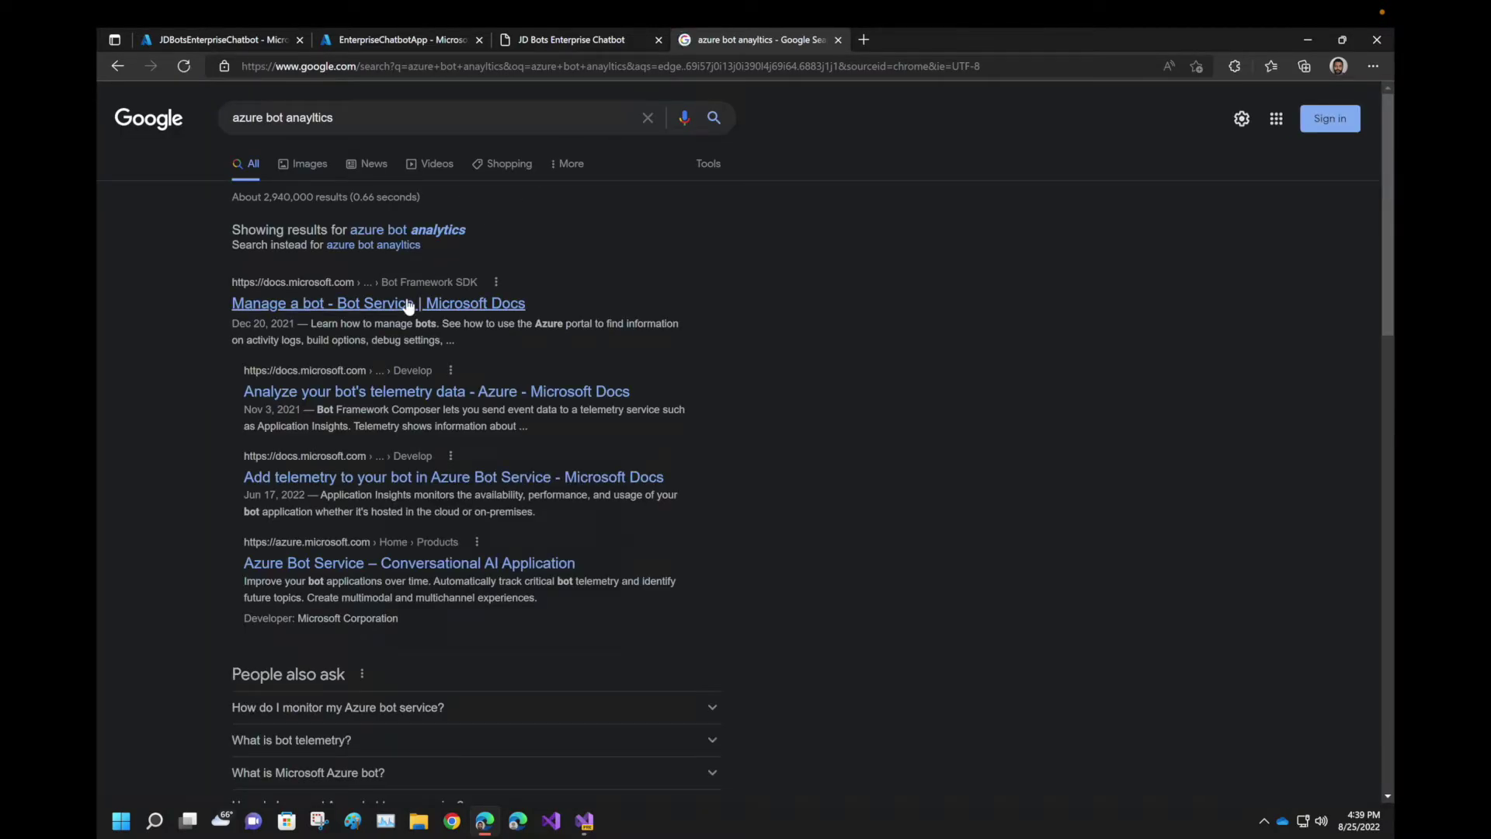
Open the 'Add telemetry to your bot' Microsoft Docs article and skim its opening sections
{"action": "left_click", "coordinate": [403, 388]}
{"action": "left_click", "coordinate": [116, 66]}
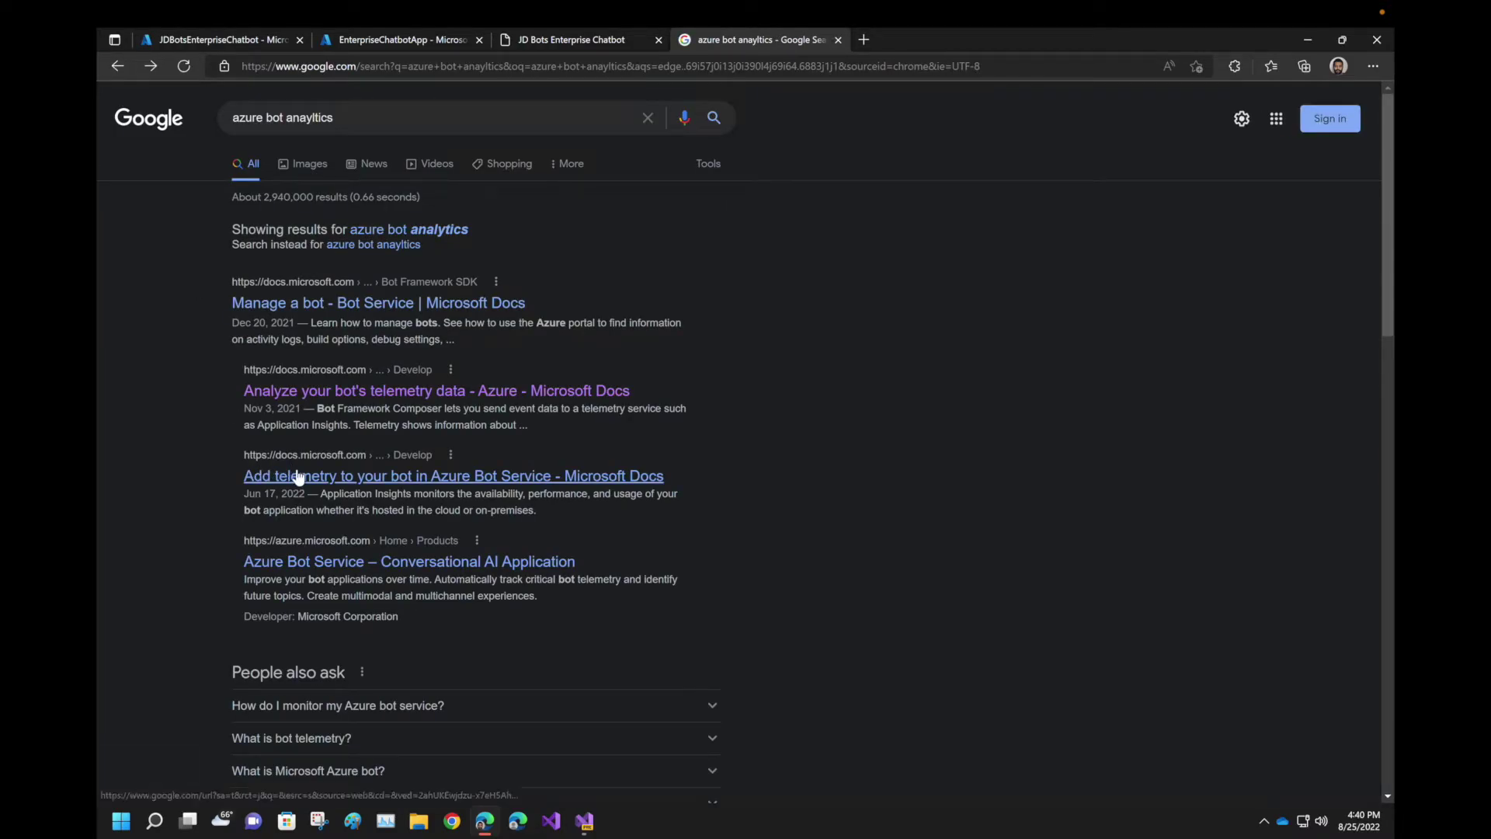
{"action": "left_click", "coordinate": [298, 476]}
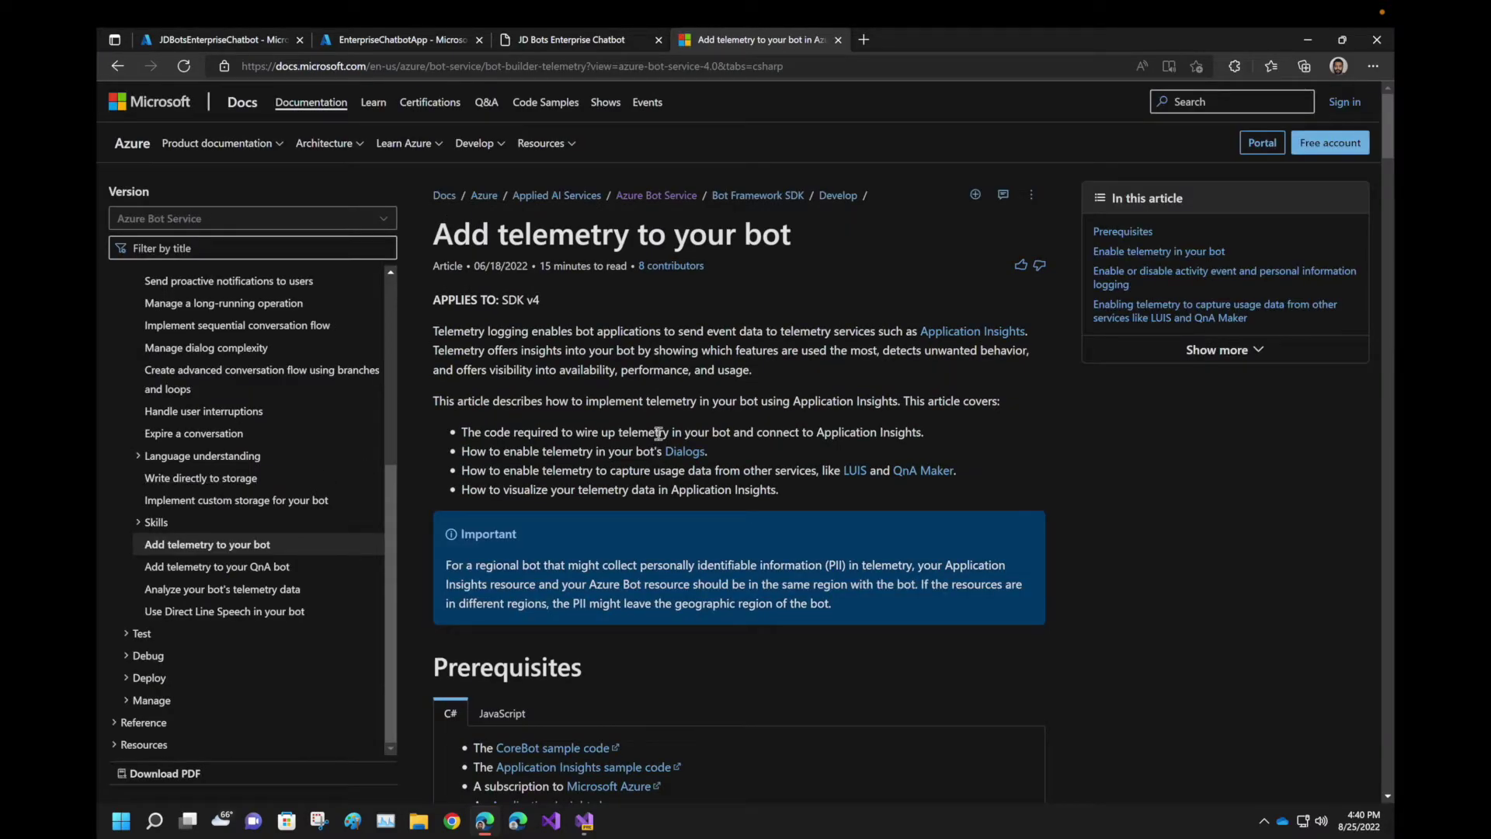
{"action": "scroll", "coordinate": [658, 432], "scroll_direction": "down", "scroll_amount": 10}
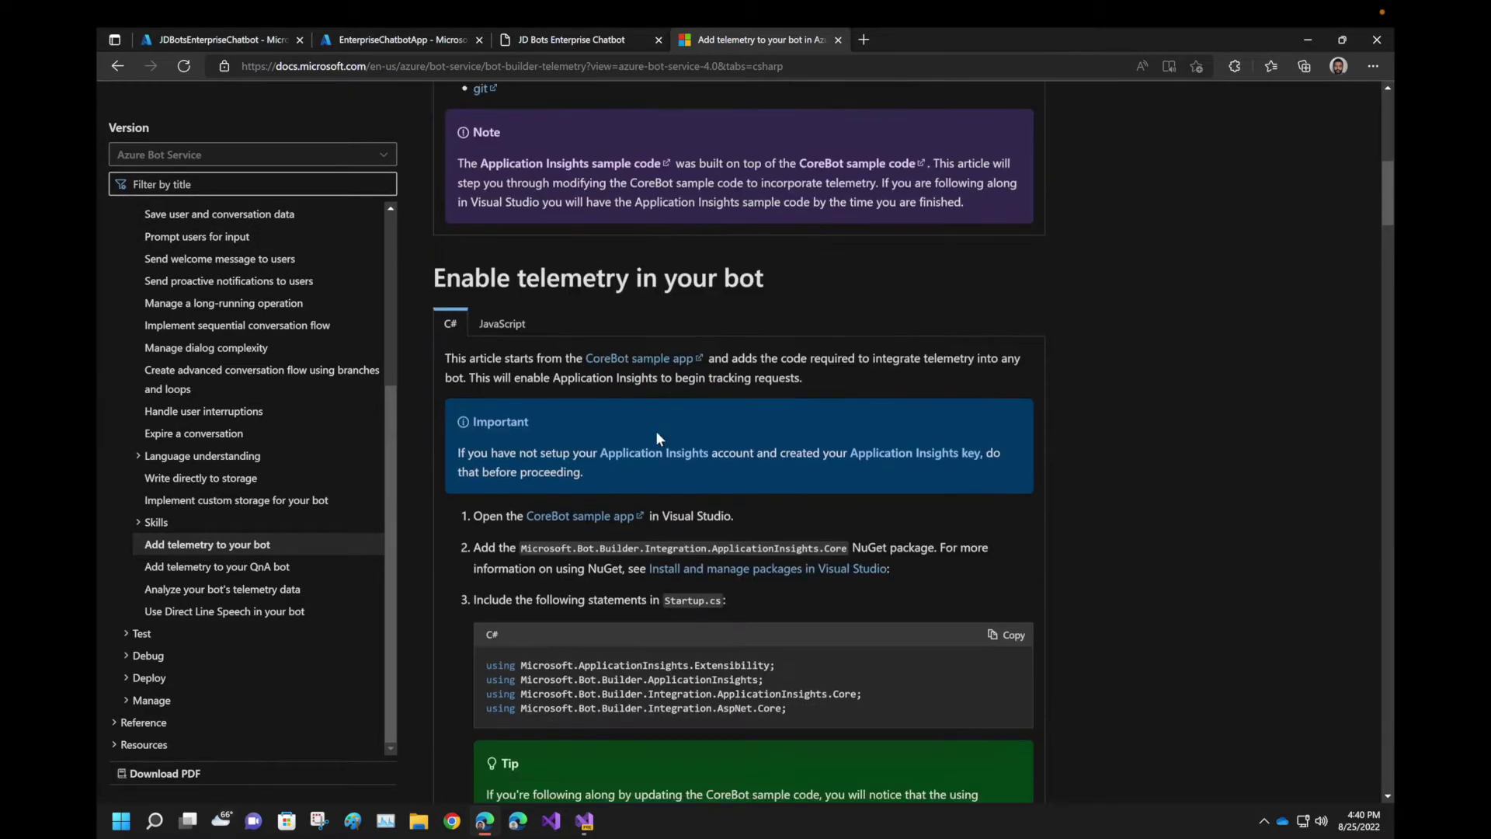
{"action": "scroll", "coordinate": [656, 437], "scroll_direction": "down", "scroll_amount": 10}
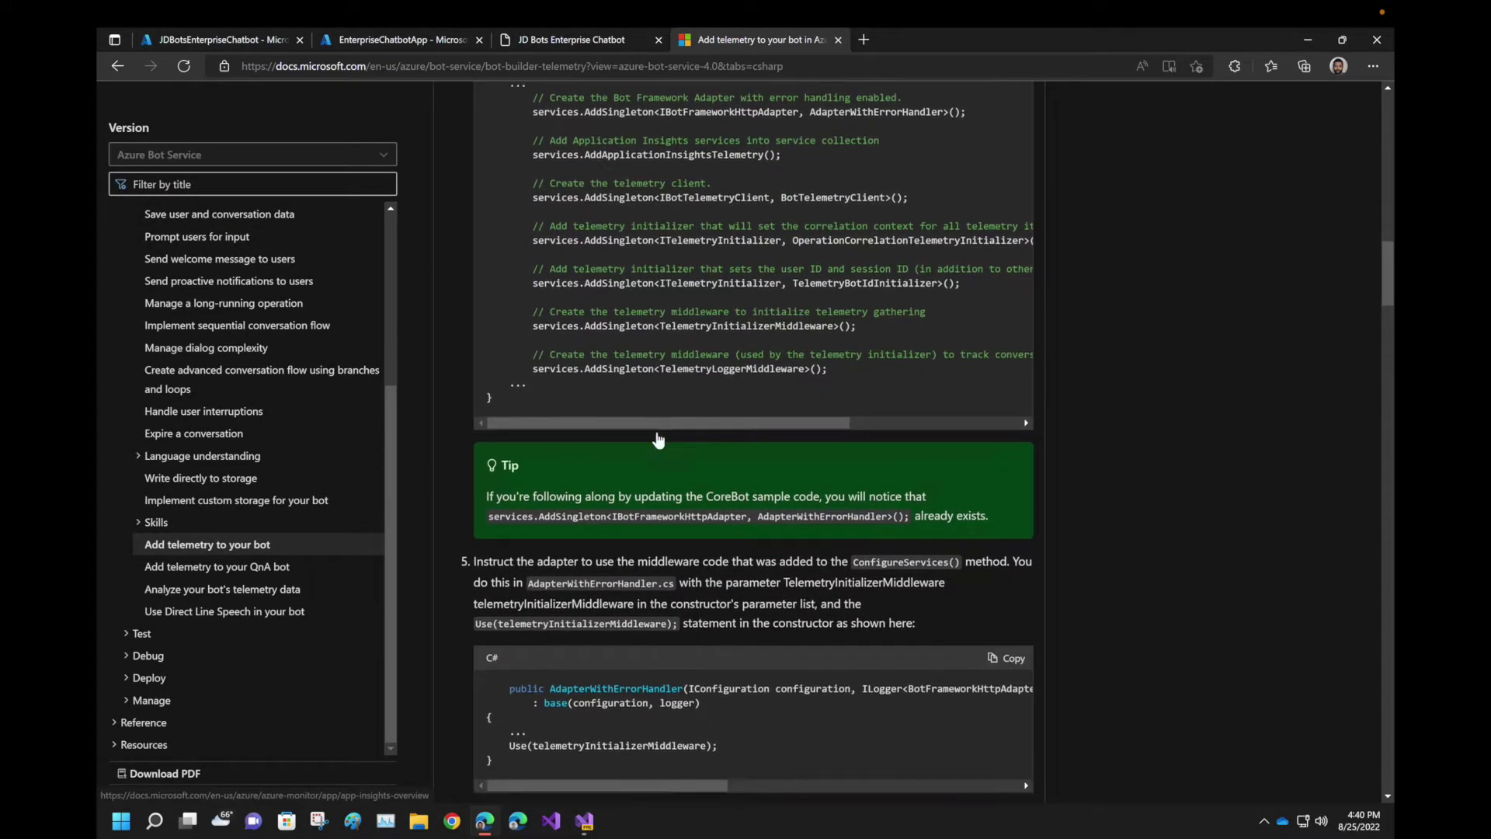
{"action": "scroll", "coordinate": [658, 439], "scroll_direction": "down", "scroll_amount": 8}
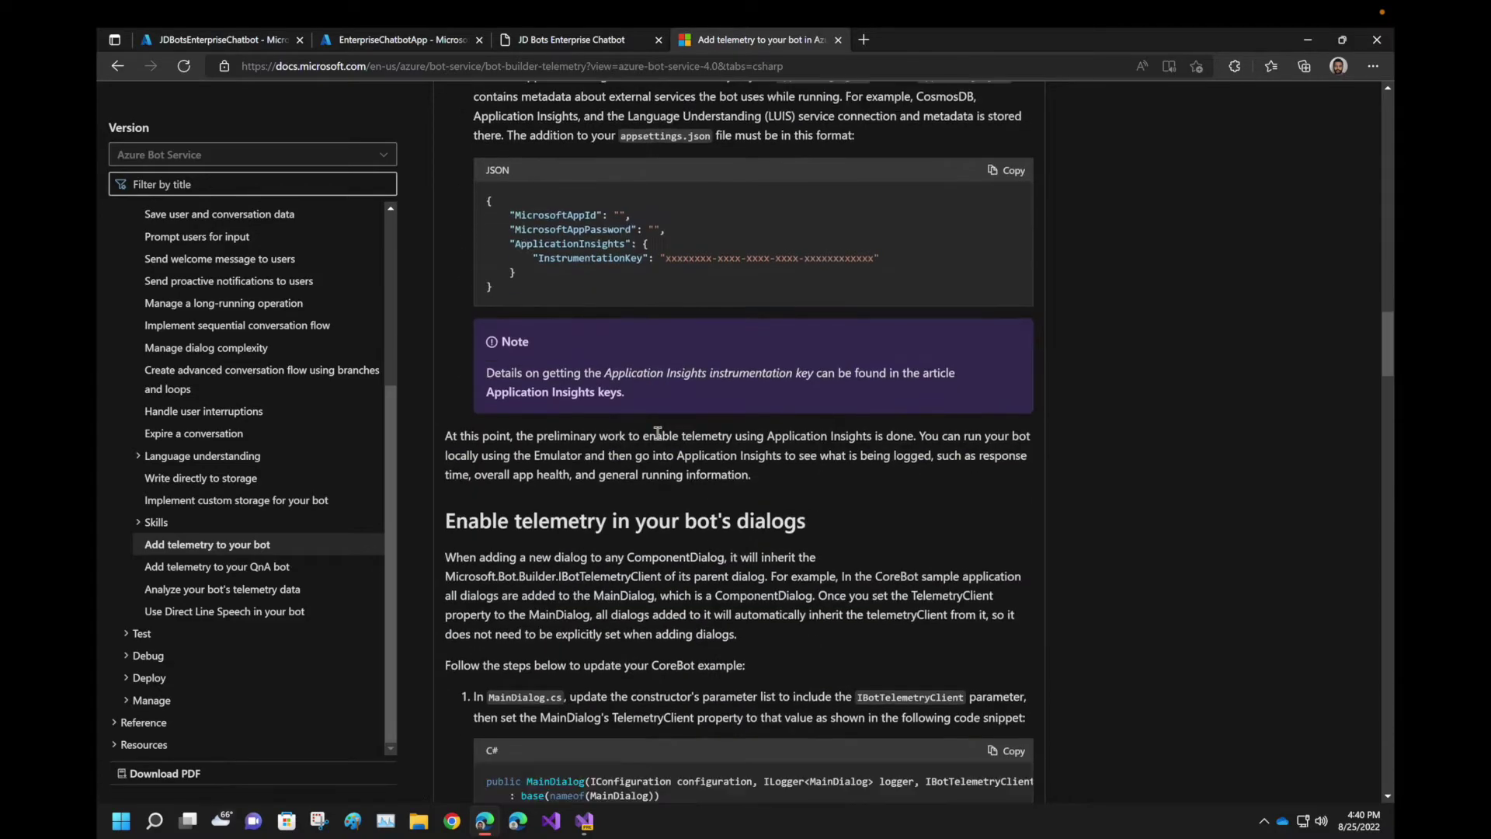
{"action": "scroll", "coordinate": [658, 433], "scroll_direction": "down", "scroll_amount": 7}
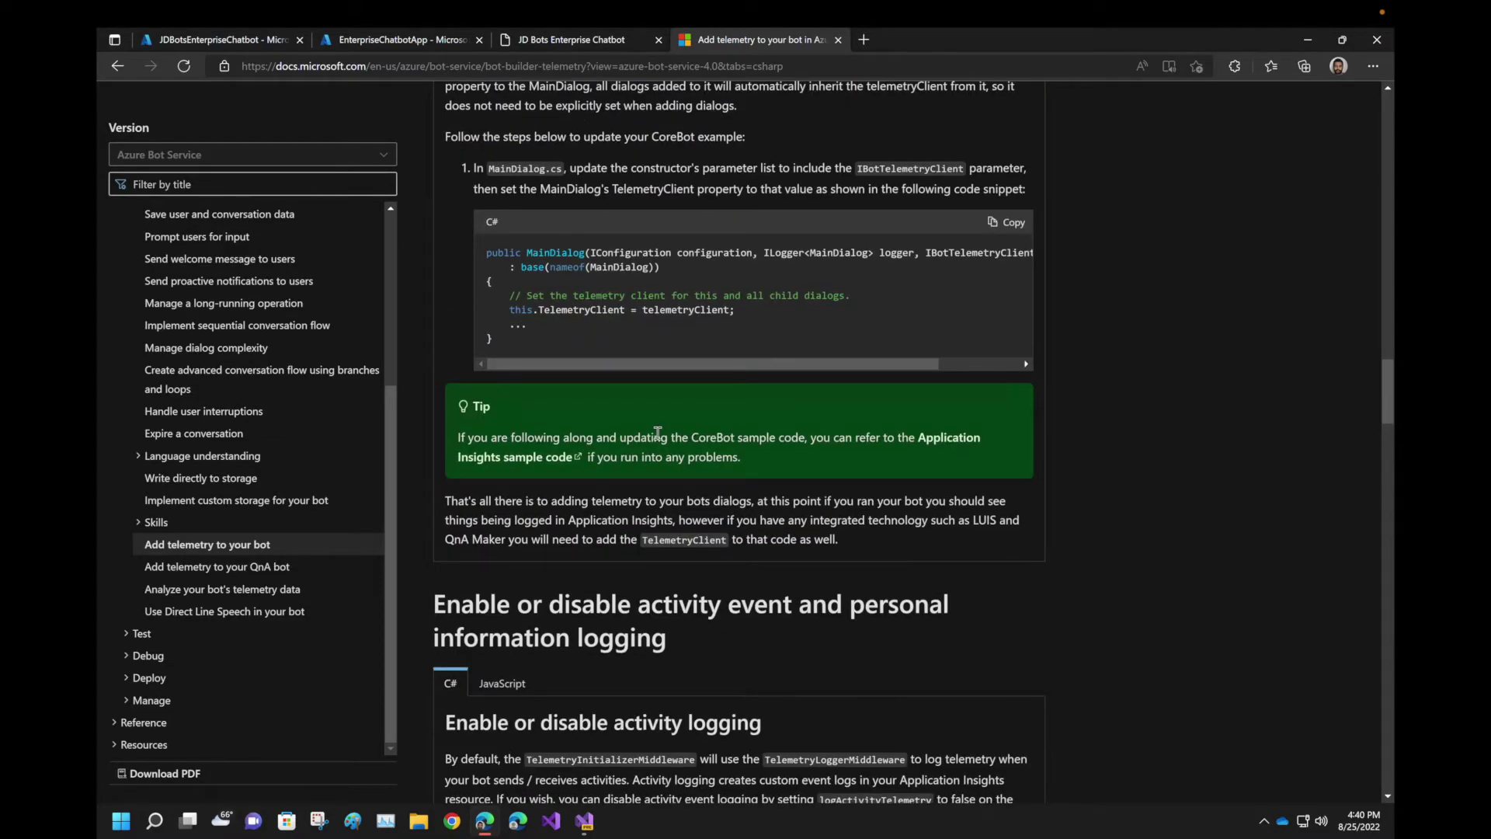
{"action": "scroll", "coordinate": [658, 432], "scroll_direction": "down", "scroll_amount": 12}
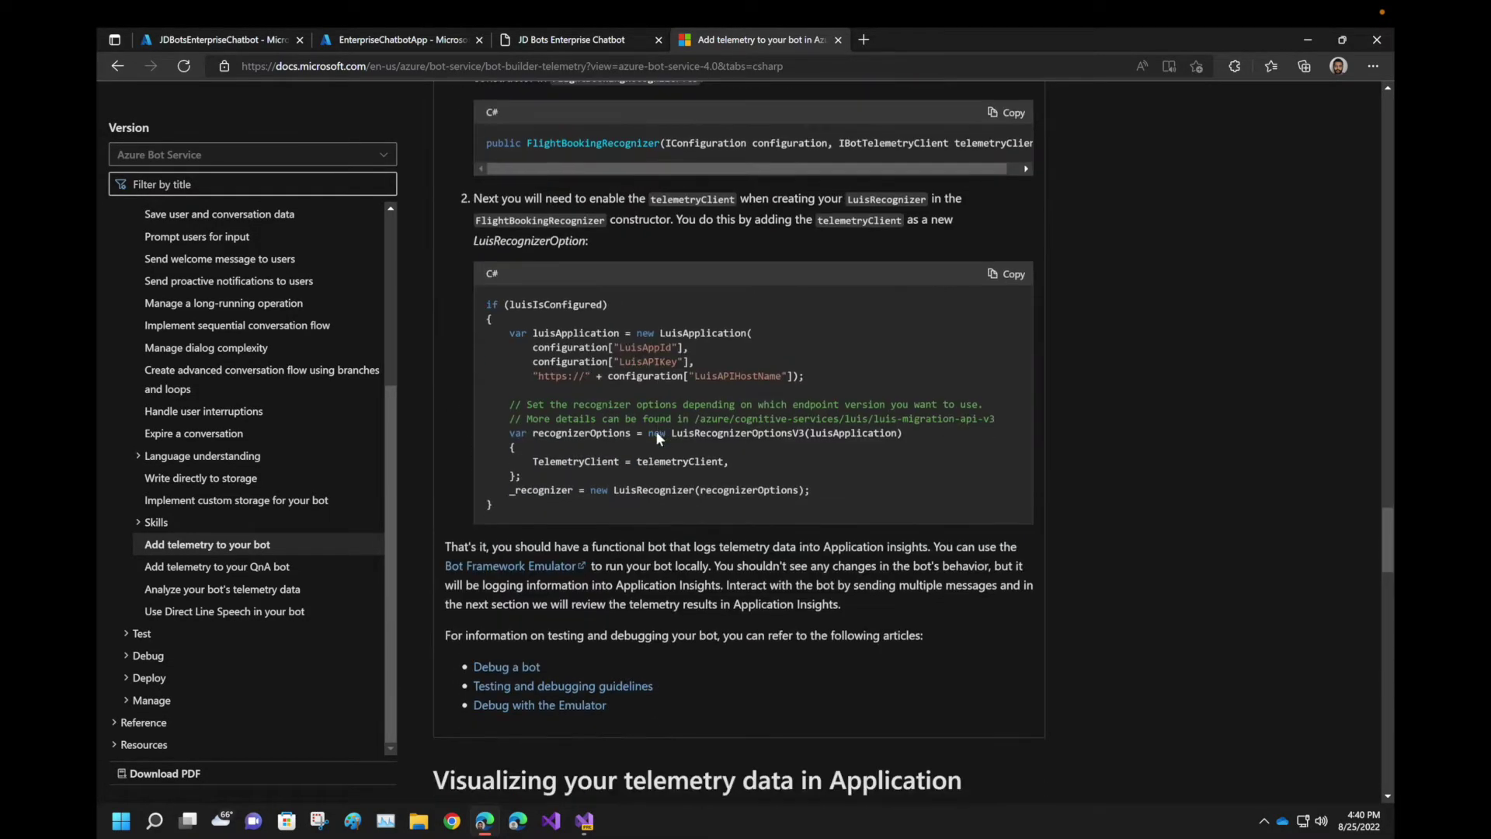
{"action": "scroll", "coordinate": [658, 437], "scroll_direction": "down", "scroll_amount": 15}
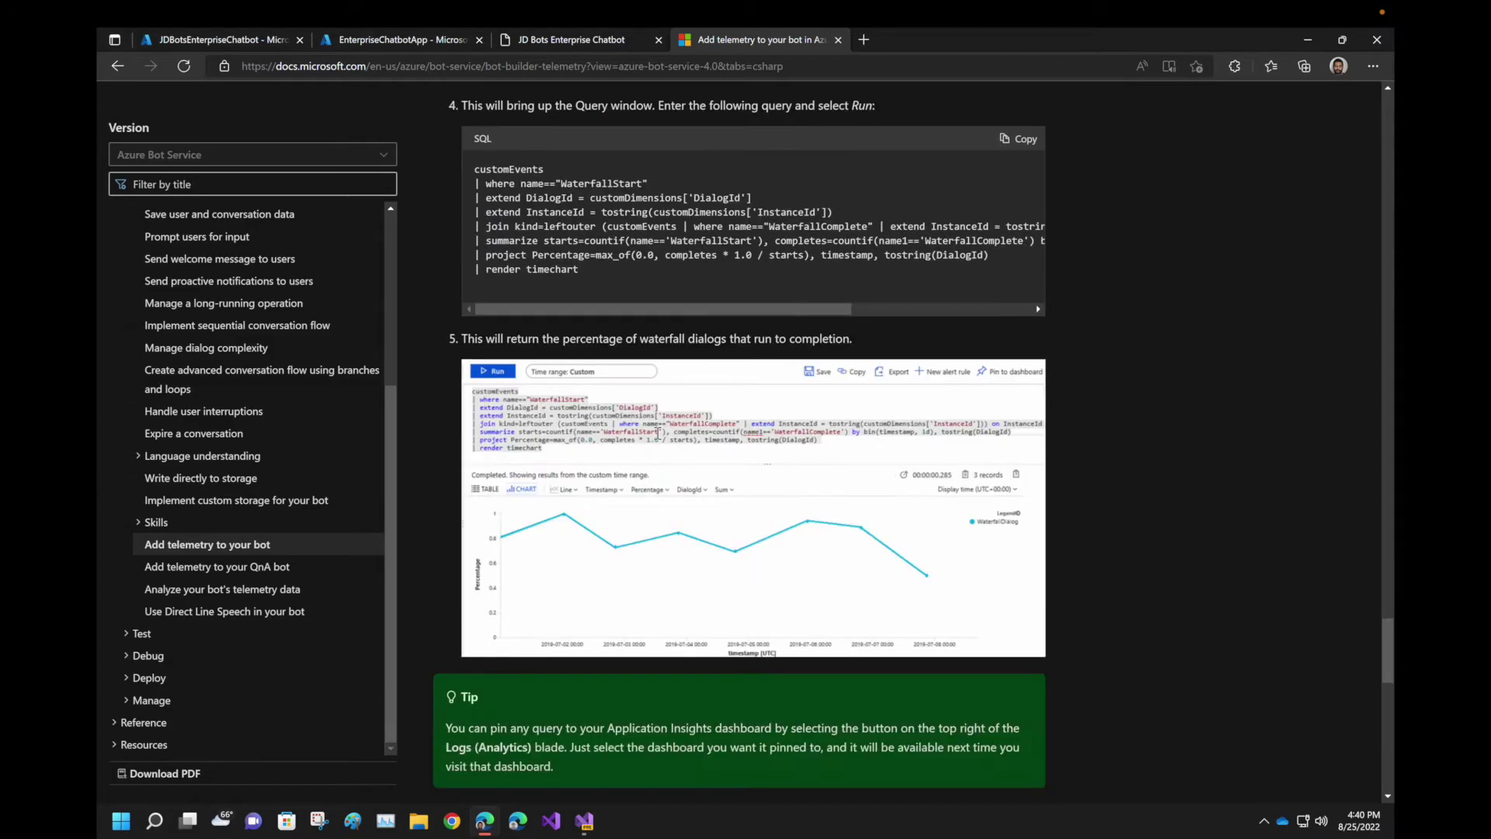
{"action": "scroll", "coordinate": [657, 432], "scroll_direction": "up", "scroll_amount": 20}
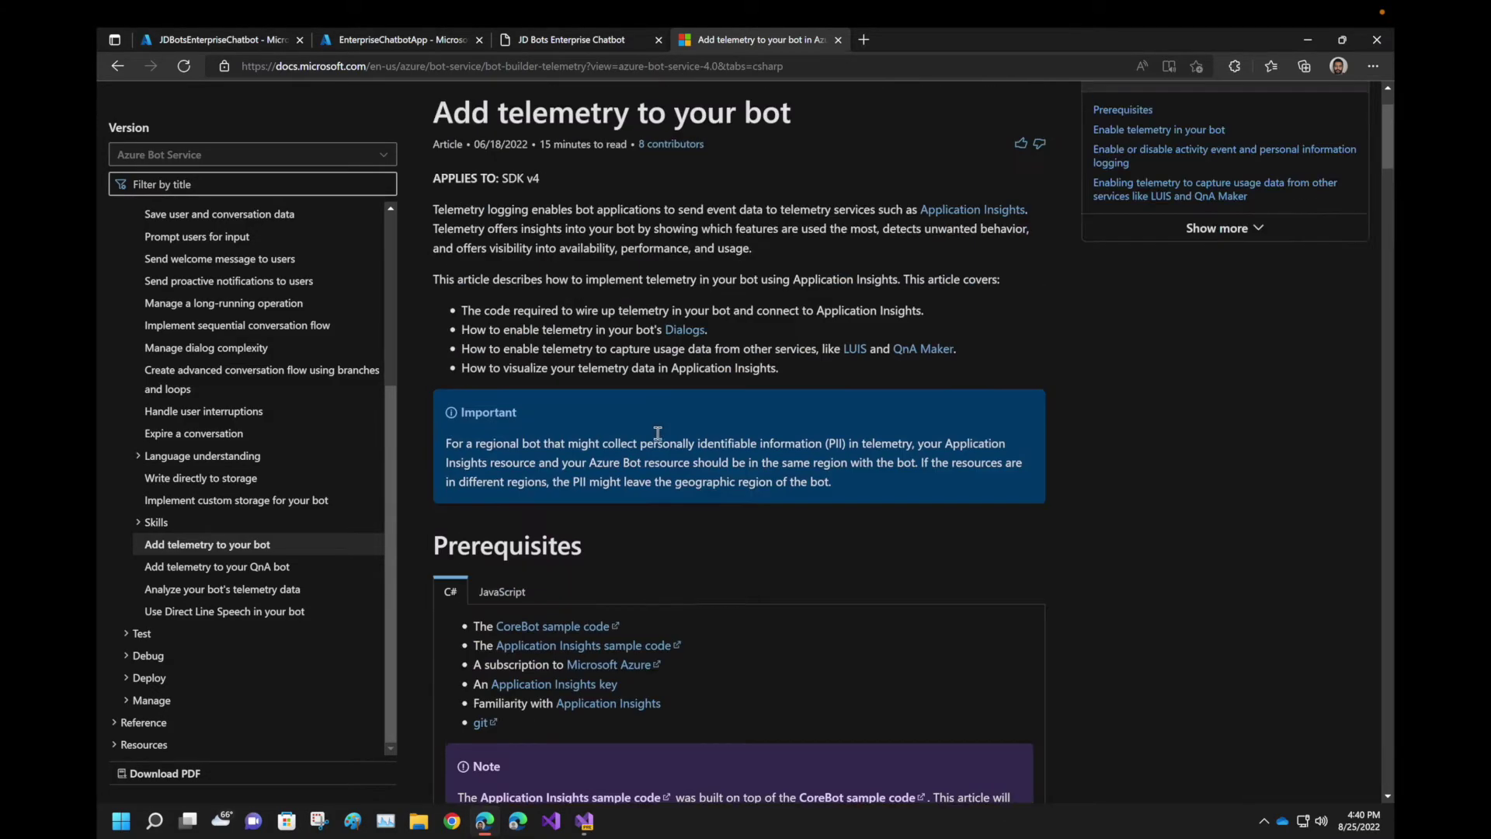
{"action": "scroll", "coordinate": [657, 433], "scroll_direction": "up", "scroll_amount": 2}
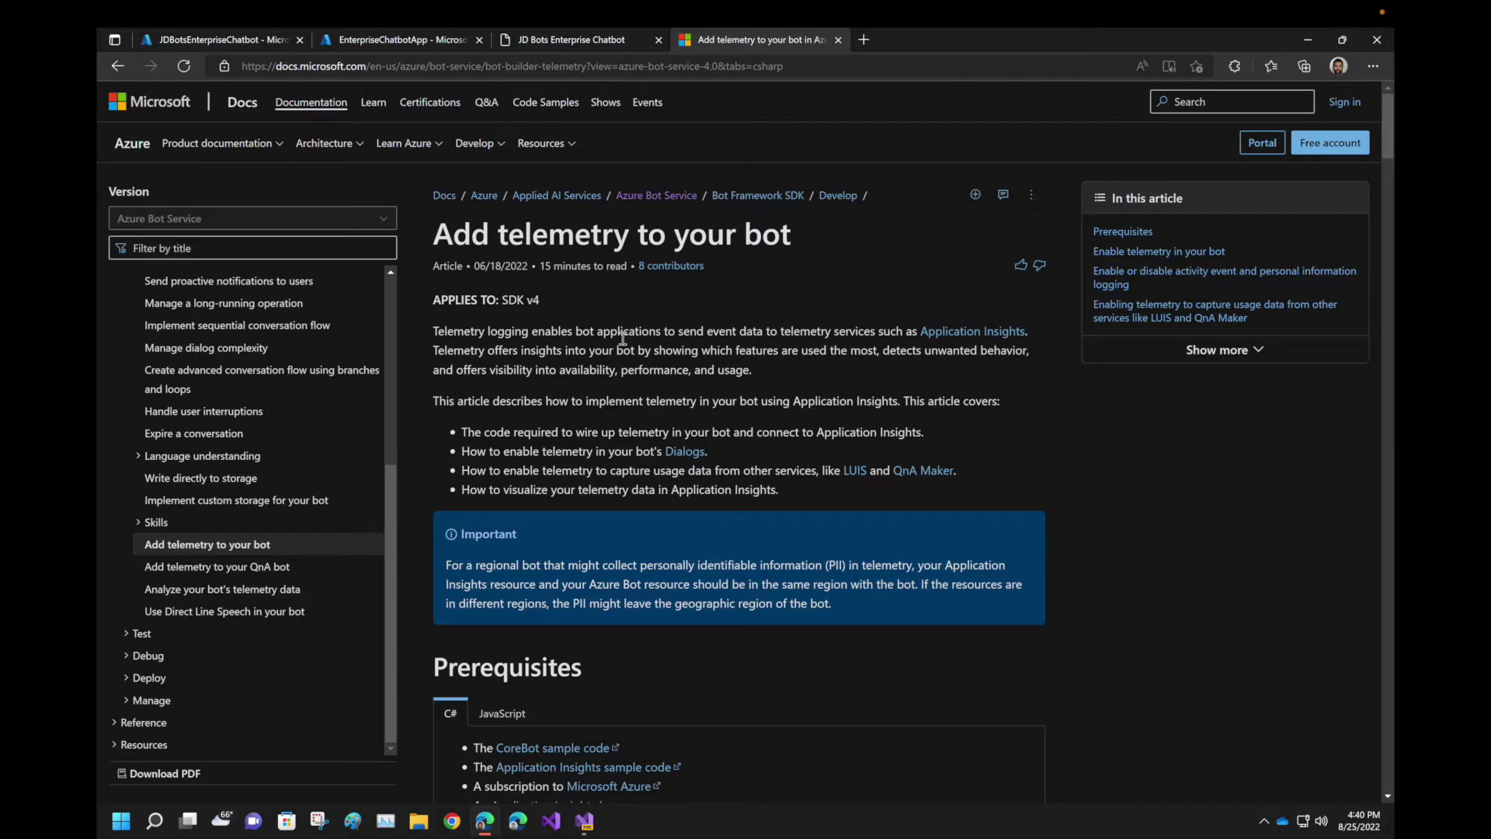
Read further down the article to its C# Enable telemetry steps
{"action": "scroll", "coordinate": [623, 338], "scroll_direction": "down", "scroll_amount": 7}
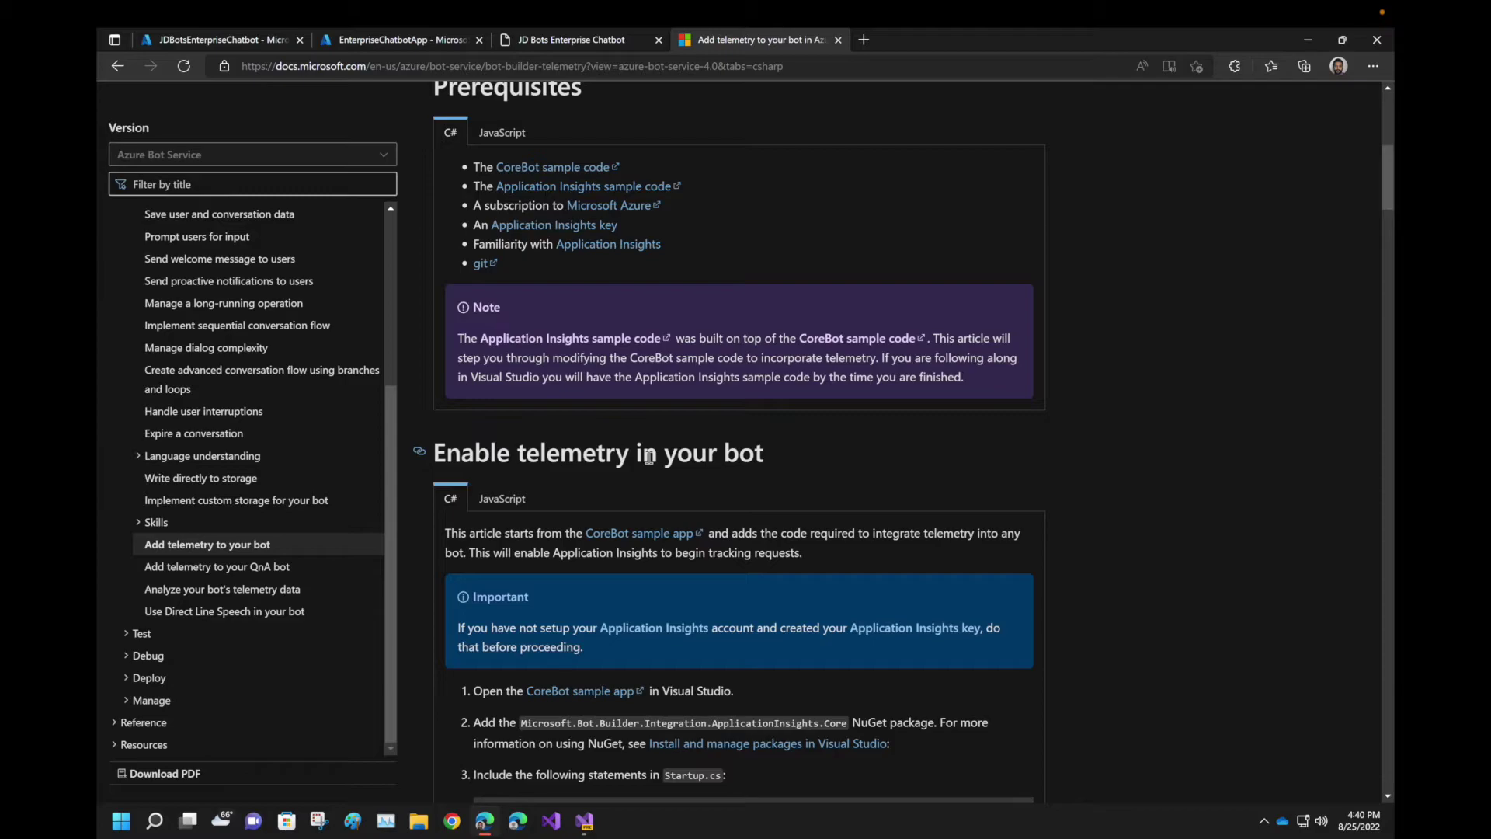
{"action": "scroll", "coordinate": [649, 457], "scroll_direction": "down", "scroll_amount": 9}
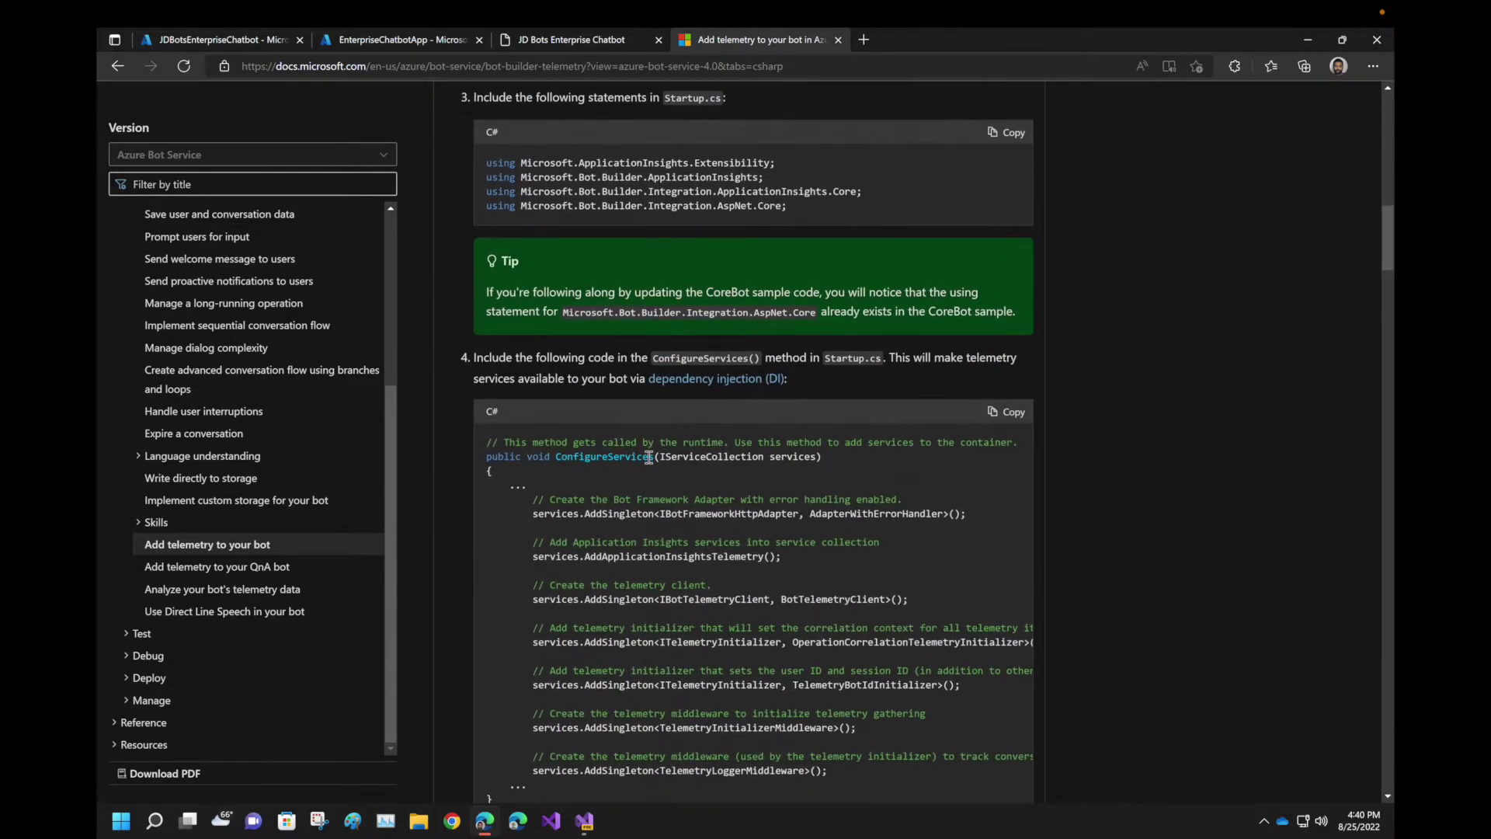
{"action": "scroll", "coordinate": [649, 457], "scroll_direction": "down", "scroll_amount": 4}
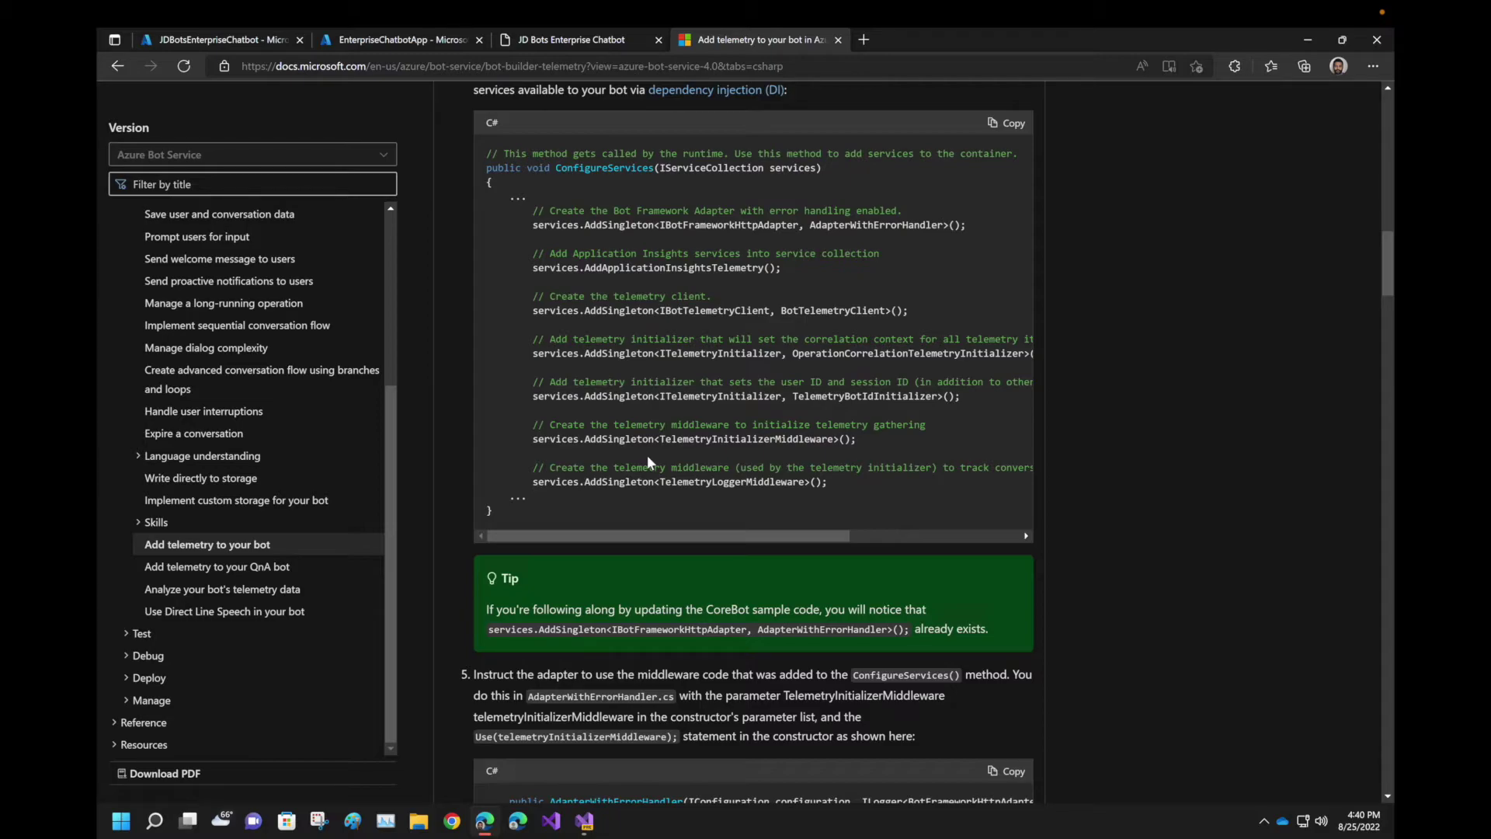
{"action": "scroll", "coordinate": [646, 455], "scroll_direction": "down", "scroll_amount": 1}
{"action": "scroll", "coordinate": [646, 455], "scroll_direction": "down", "scroll_amount": 6}
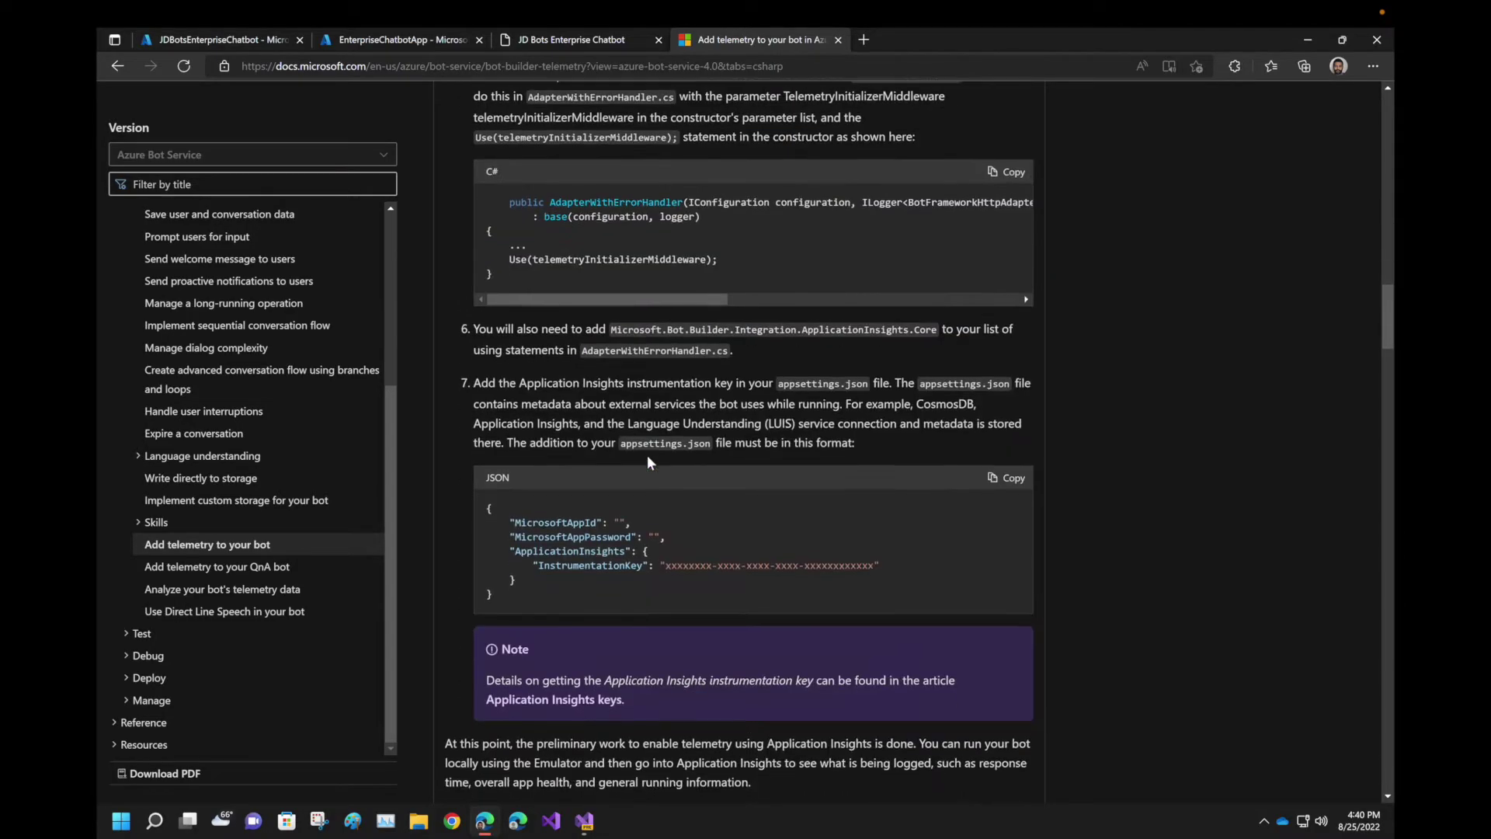
{"action": "scroll", "coordinate": [650, 461], "scroll_direction": "down", "scroll_amount": 5}
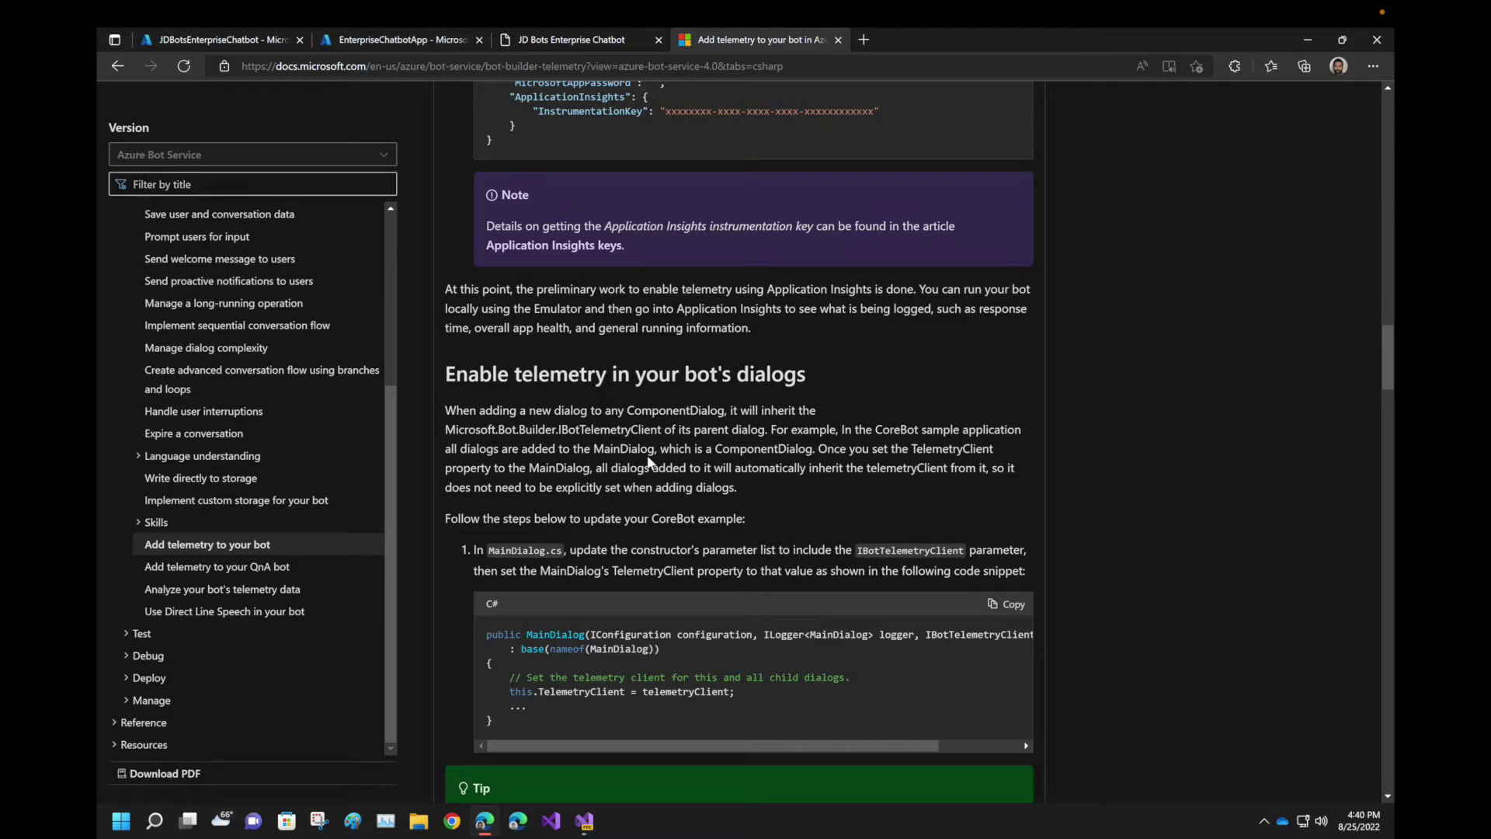
{"action": "scroll", "coordinate": [649, 461], "scroll_direction": "down", "scroll_amount": 10}
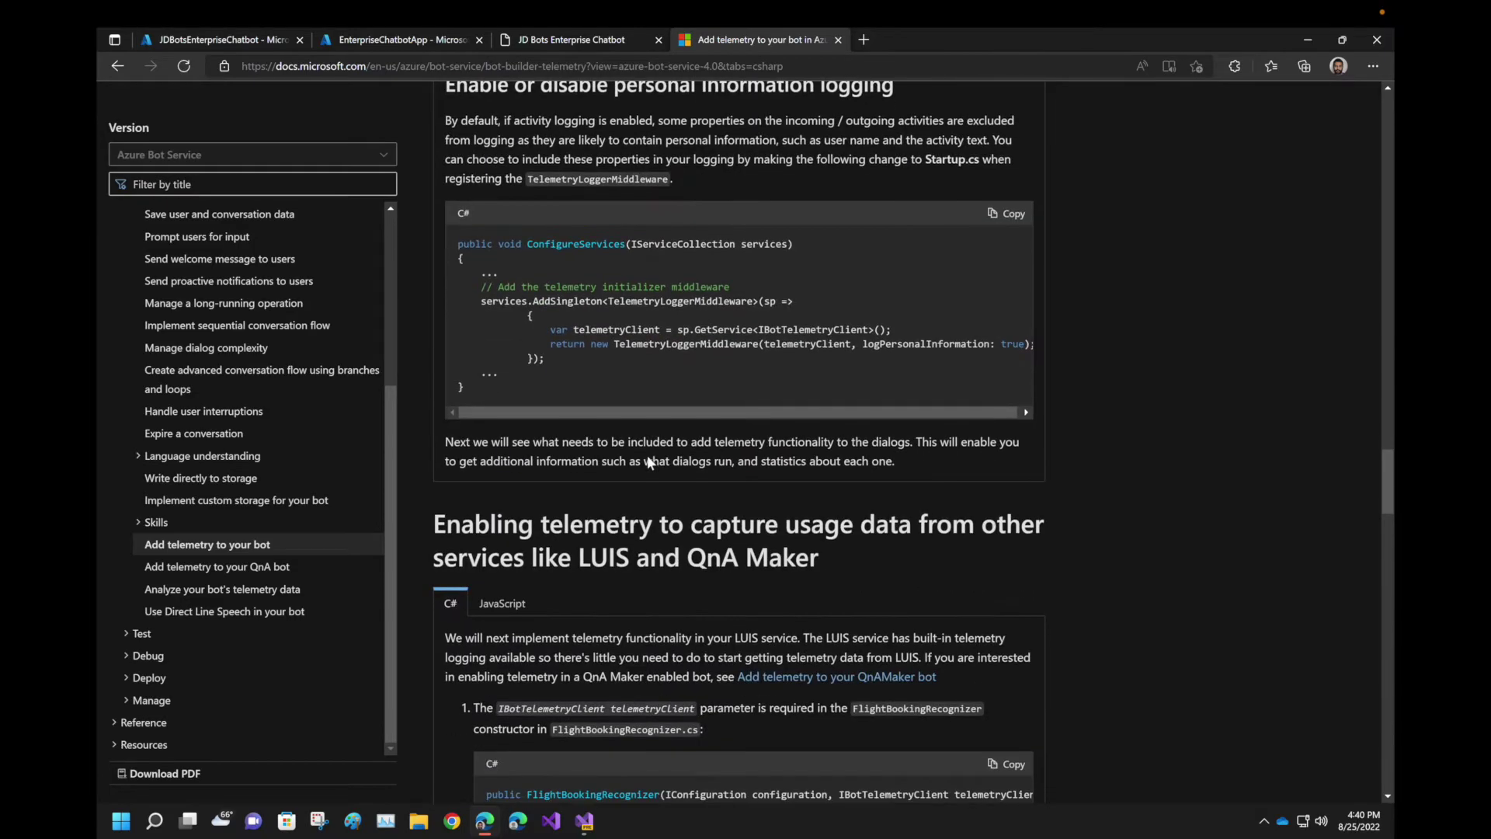
{"action": "scroll", "coordinate": [649, 458], "scroll_direction": "down", "scroll_amount": 10}
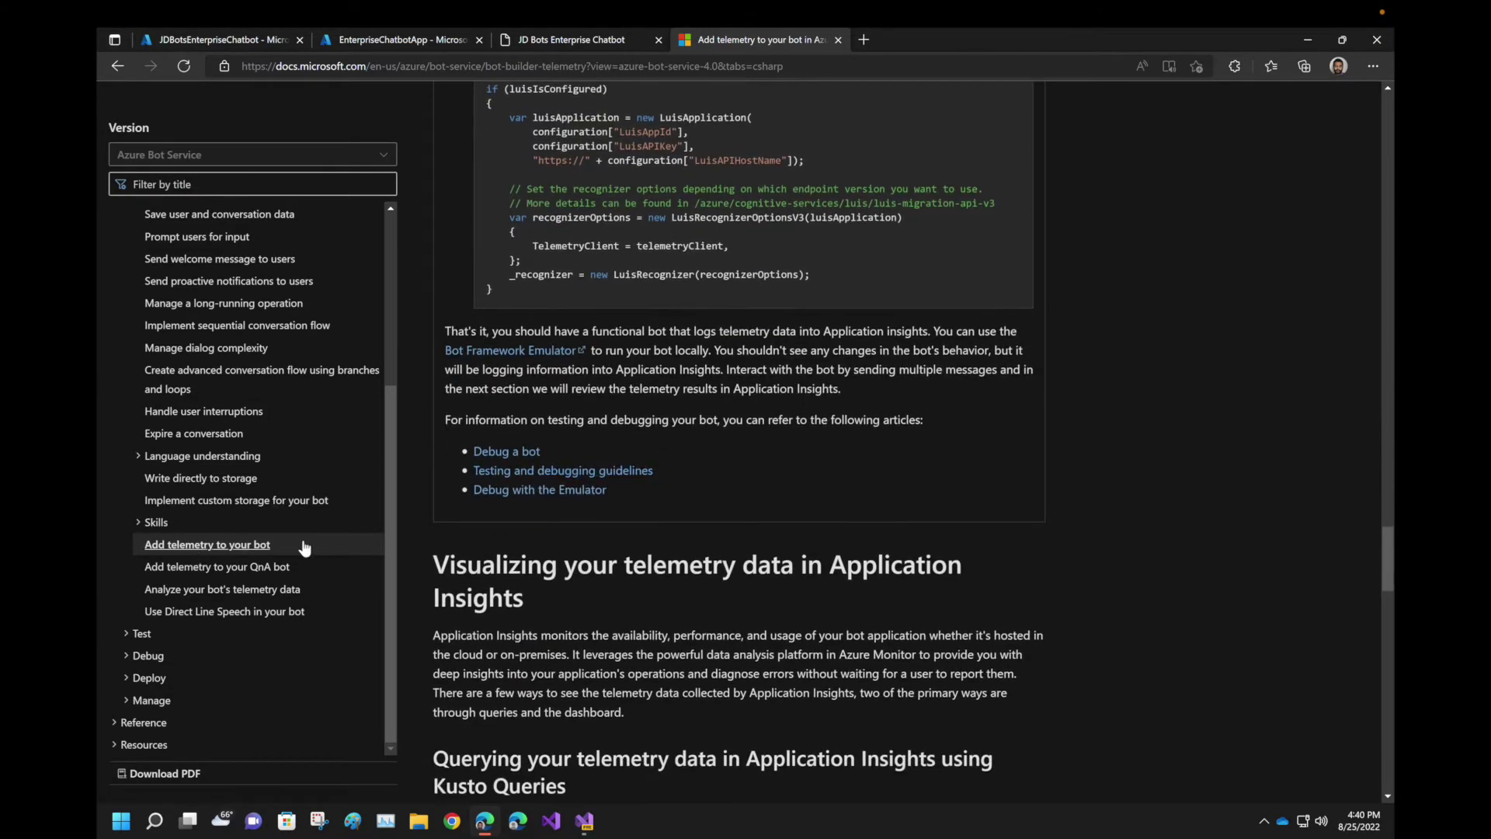
{"action": "scroll", "coordinate": [644, 500], "scroll_direction": "down", "scroll_amount": 8}
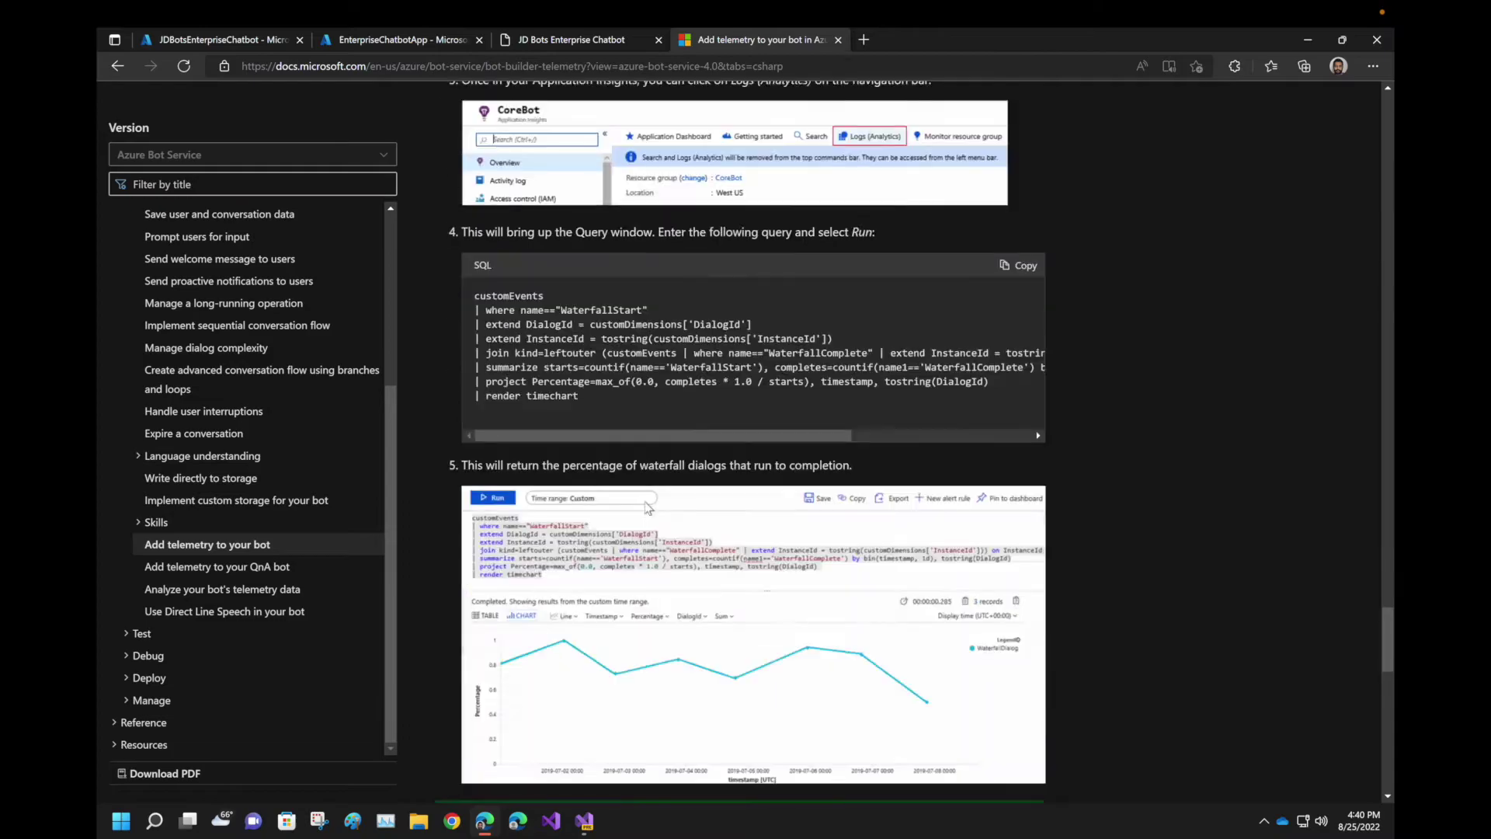
{"action": "scroll", "coordinate": [645, 500], "scroll_direction": "up", "scroll_amount": 20}
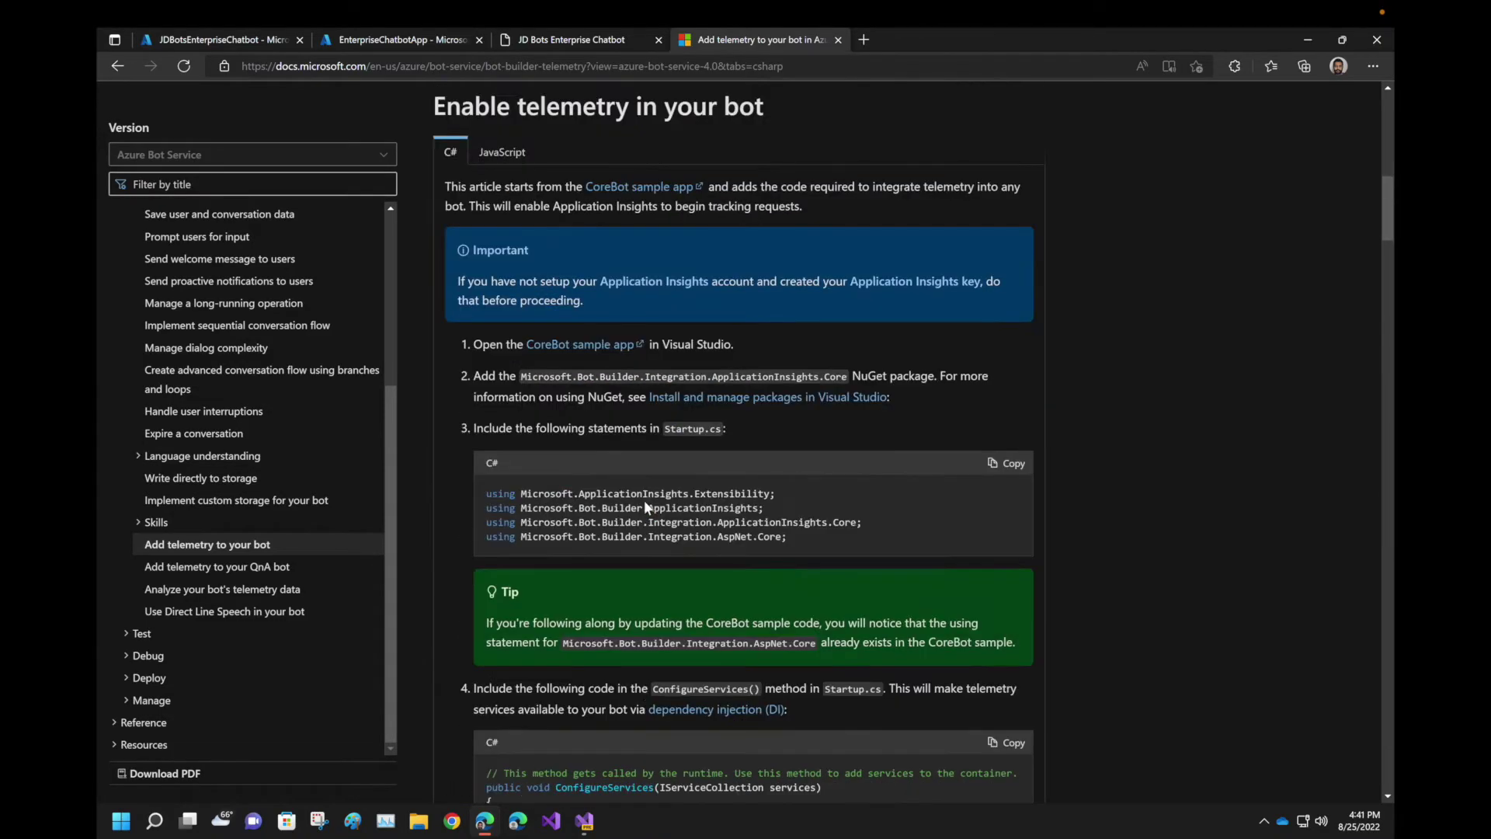
Rerun the customEvents query in EnterpriseChatbotApp's Logs
{"action": "left_click", "coordinate": [383, 42]}
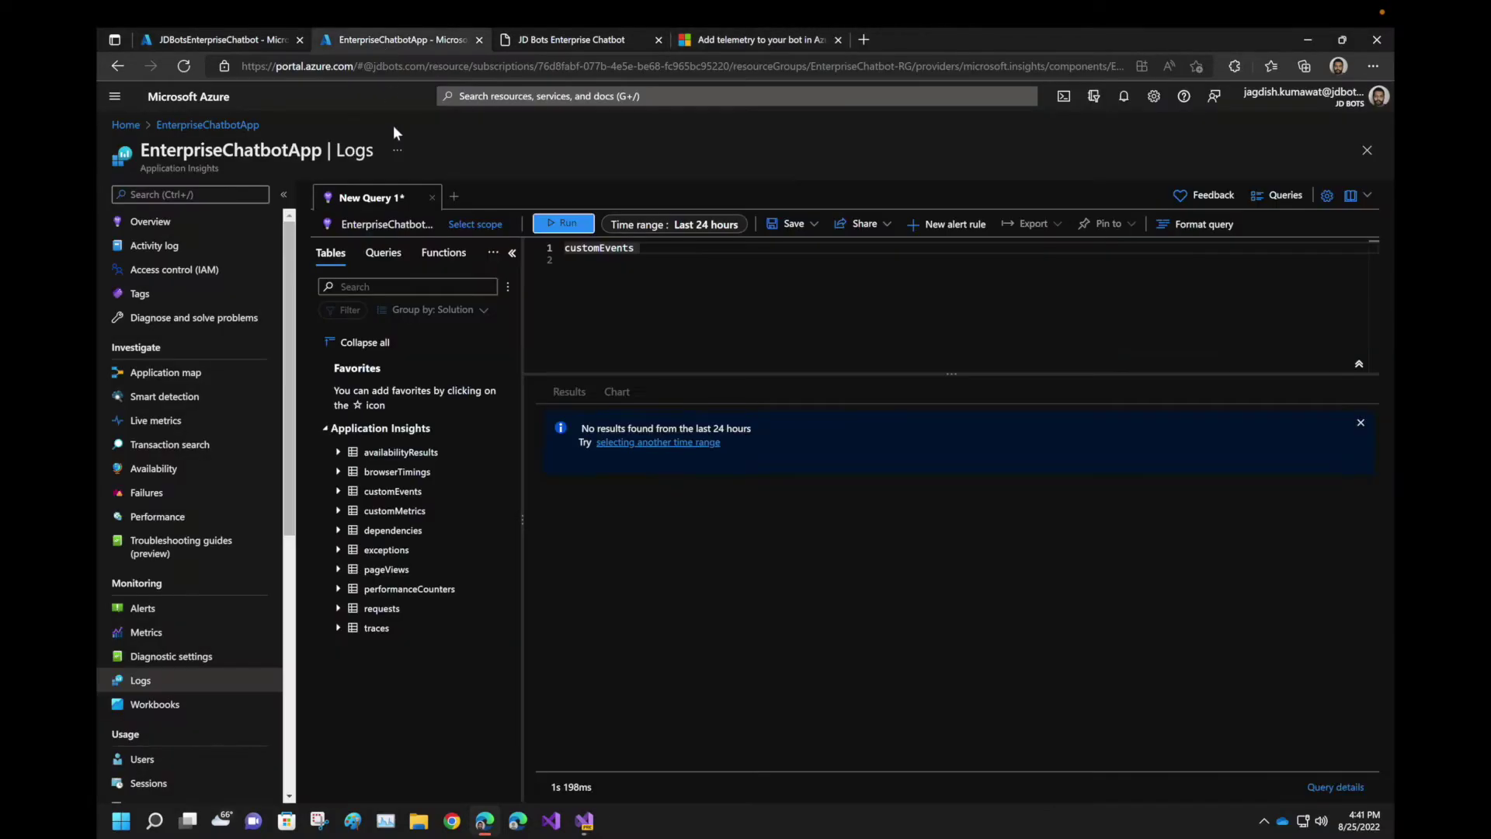
{"action": "left_click", "coordinate": [571, 224]}
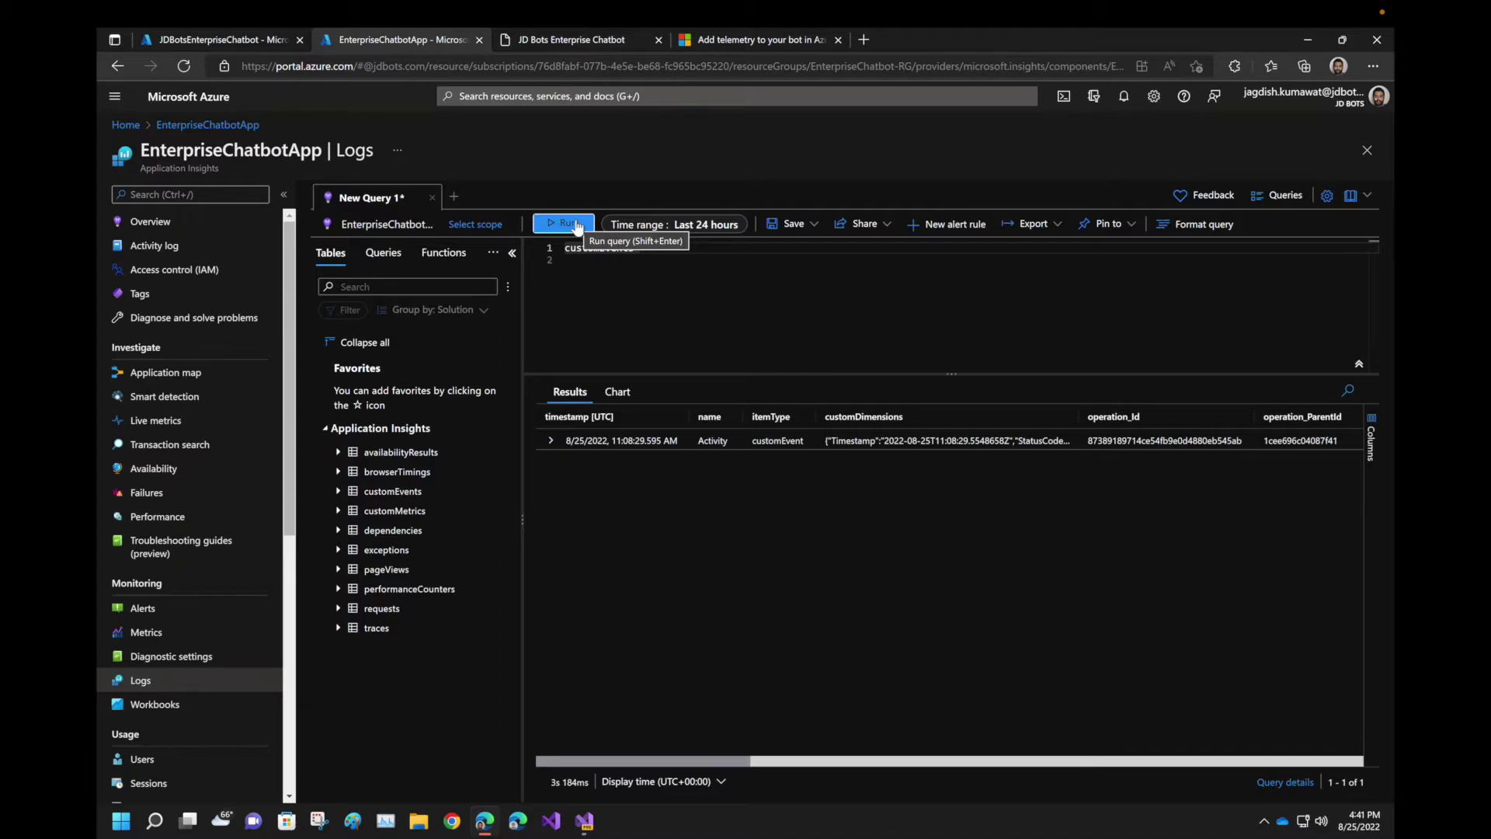
Return to the 'Add telemetry to your bot' article and read down to its LUIS and QnA Maker section
{"action": "left_click", "coordinate": [734, 40]}
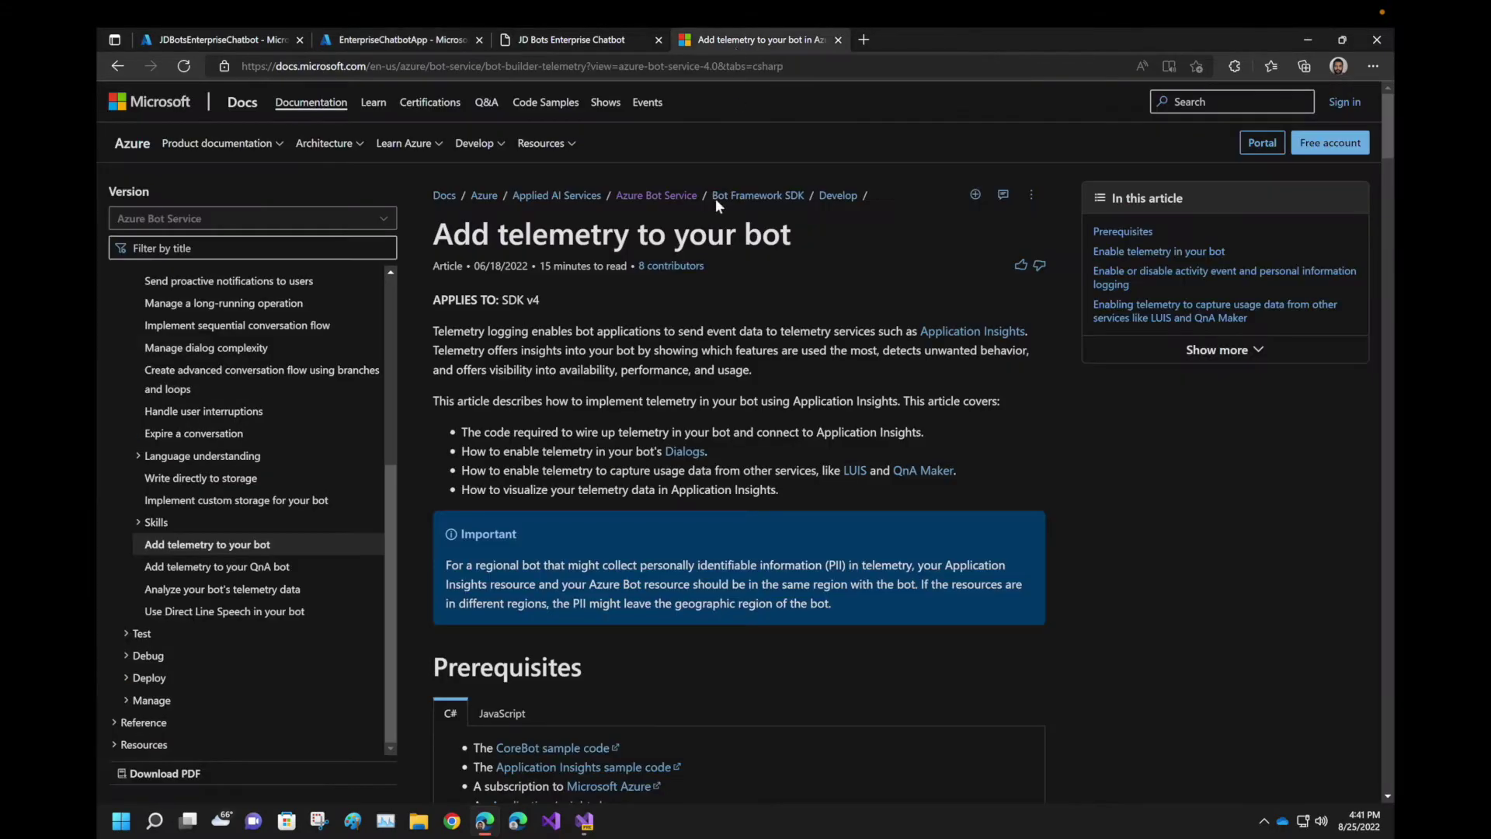
{"action": "scroll", "coordinate": [653, 413], "scroll_direction": "down", "scroll_amount": 15}
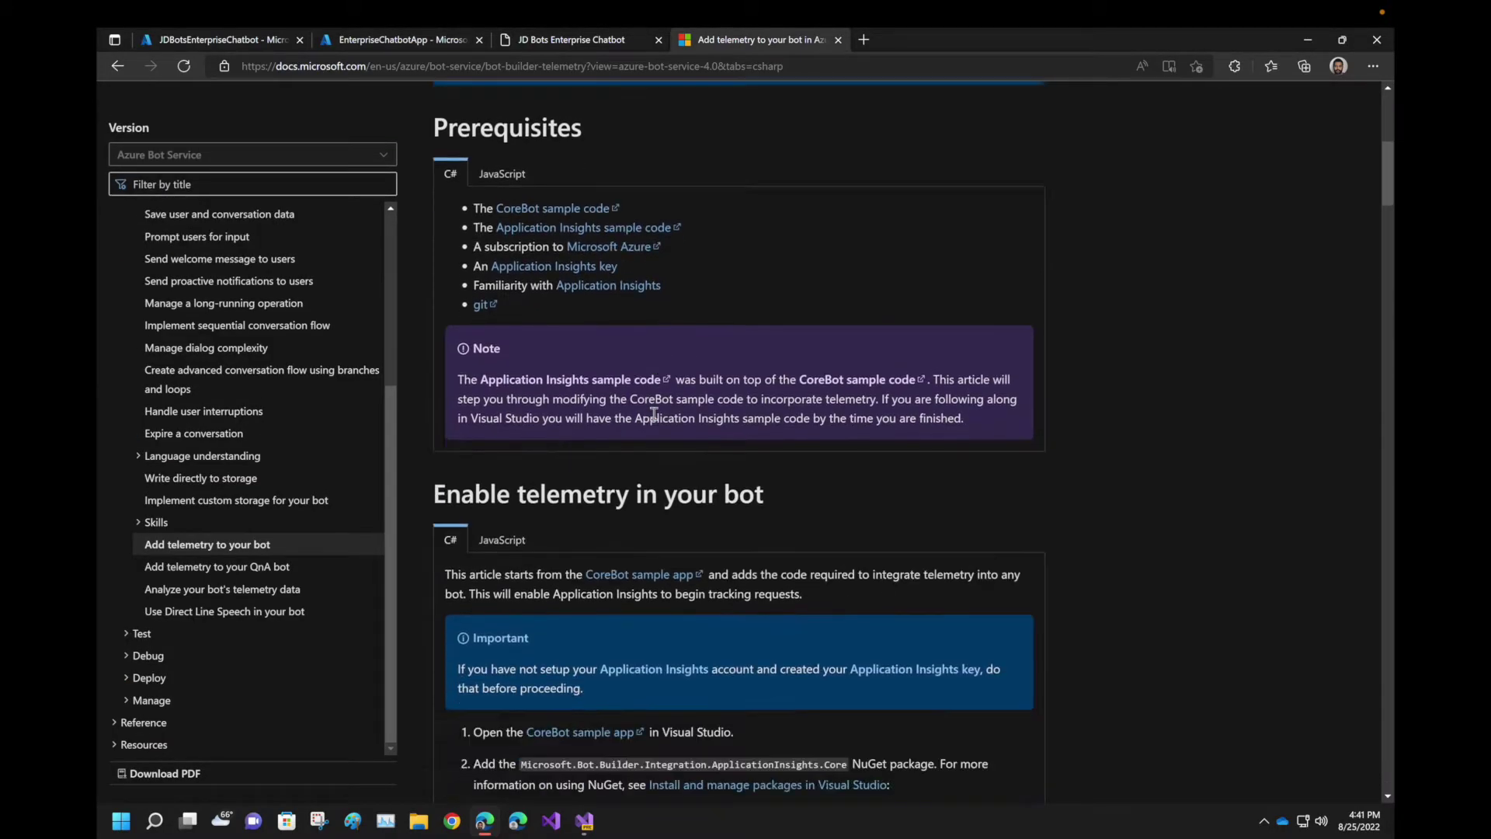
{"action": "scroll", "coordinate": [653, 413], "scroll_direction": "down", "scroll_amount": 7}
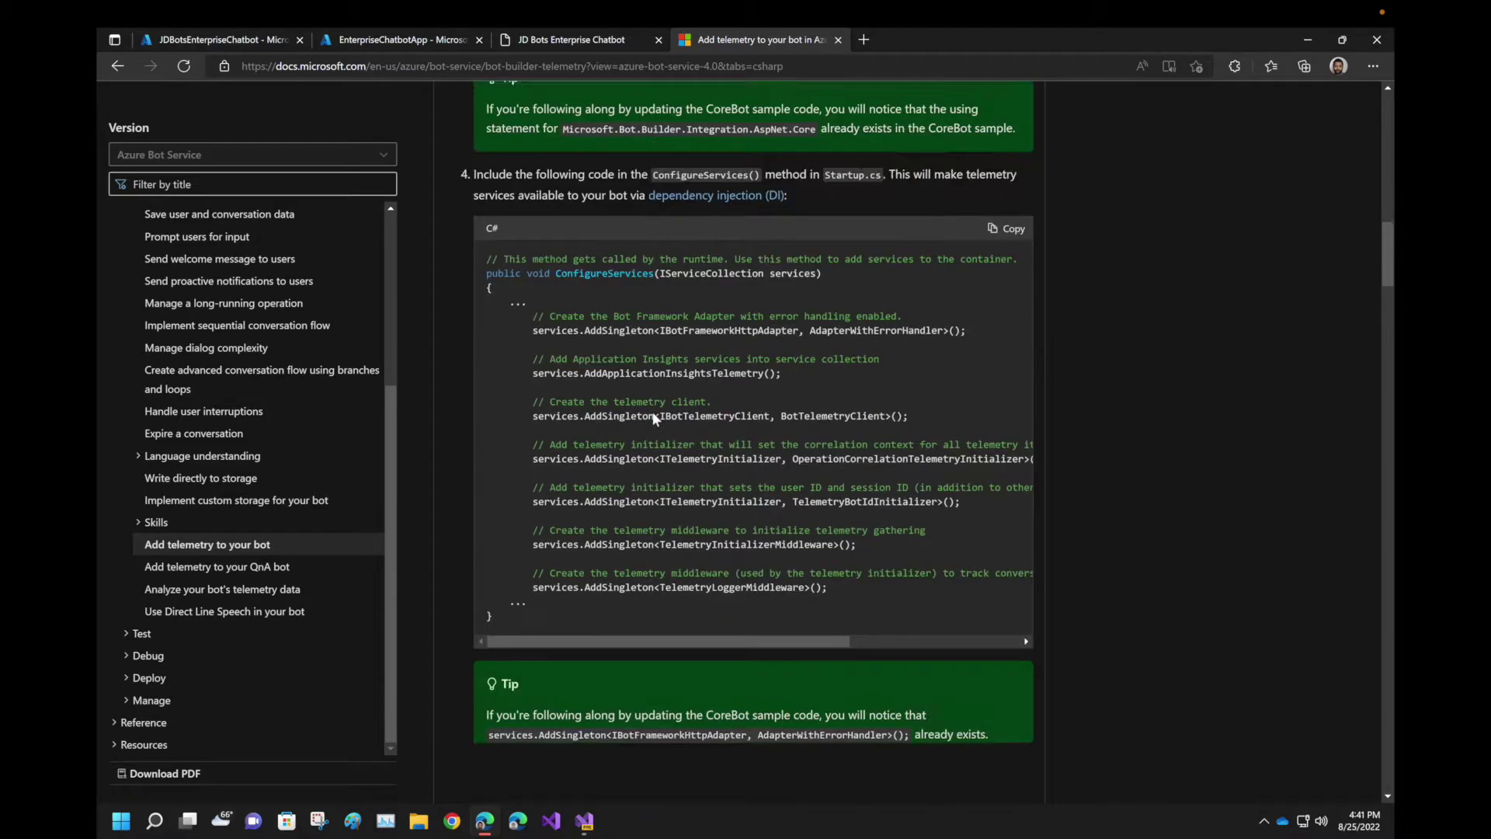
{"action": "scroll", "coordinate": [654, 413], "scroll_direction": "down", "scroll_amount": 9}
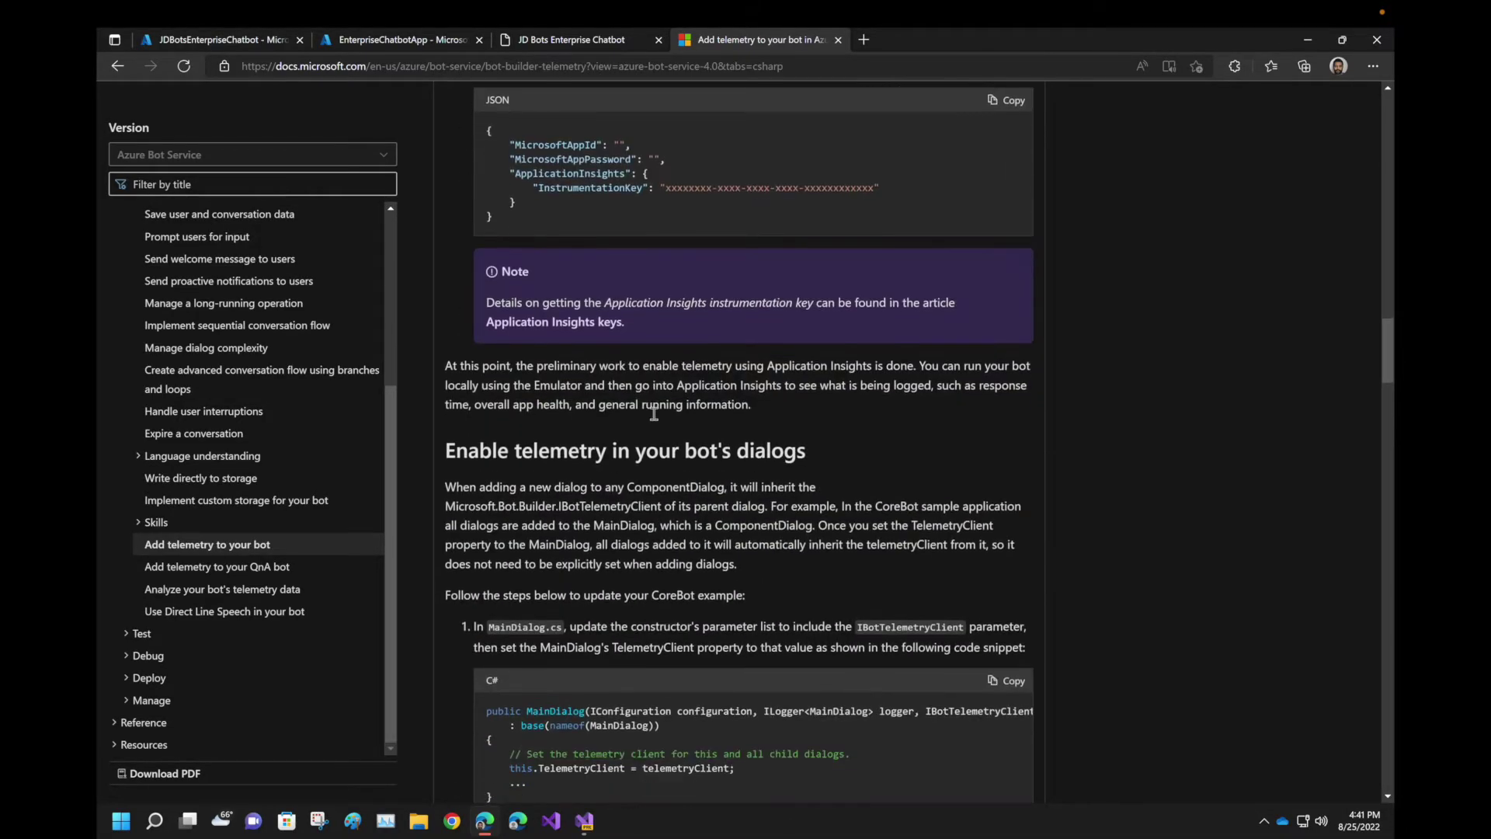
{"action": "scroll", "coordinate": [650, 412], "scroll_direction": "down", "scroll_amount": 8}
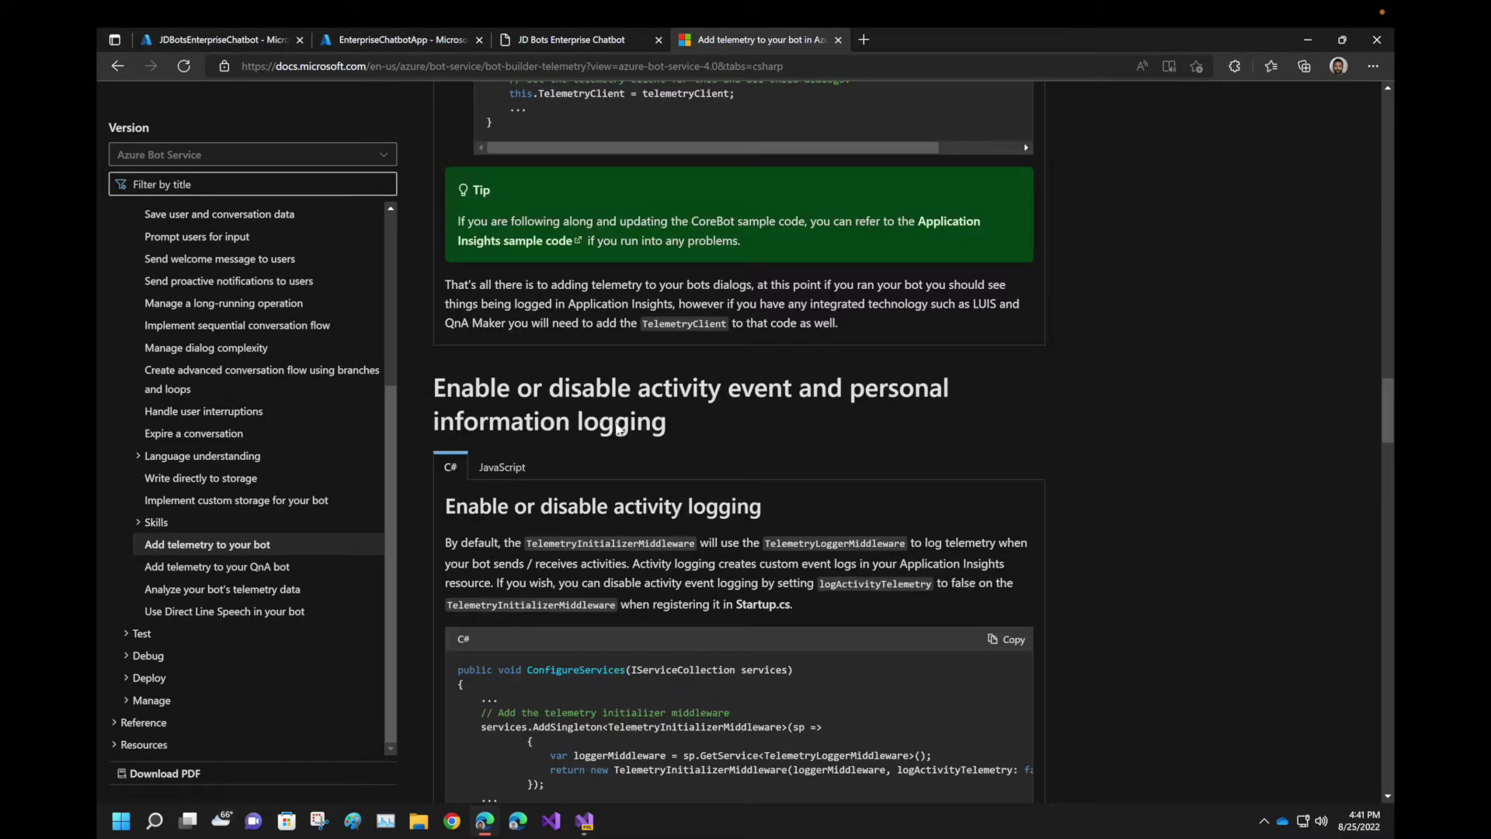
{"action": "scroll", "coordinate": [627, 443], "scroll_direction": "down", "scroll_amount": 2}
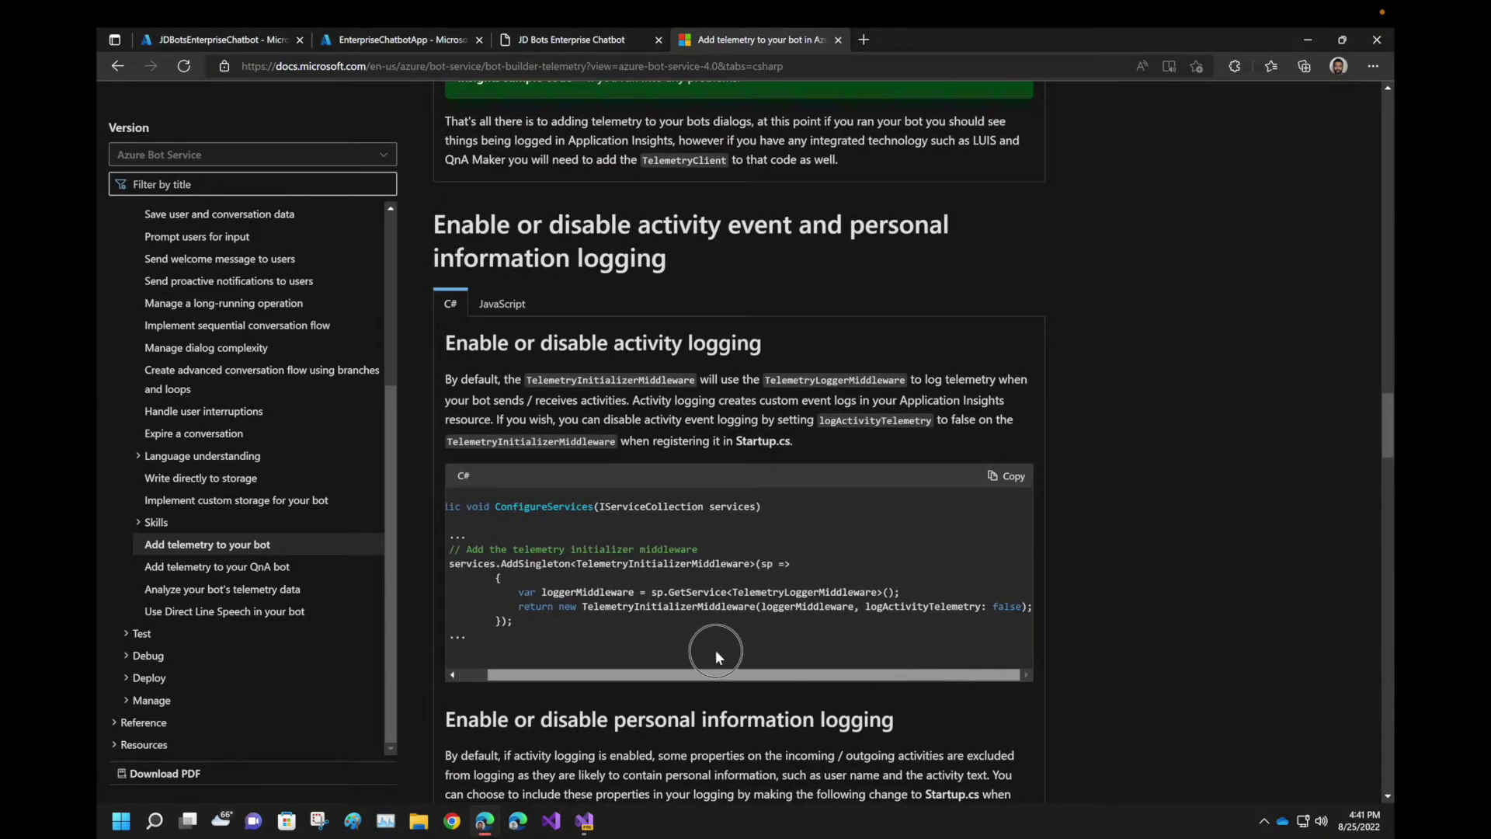
{"action": "scroll", "coordinate": [431, 338], "scroll_direction": "down", "scroll_amount": 1}
{"action": "scroll", "coordinate": [431, 339], "scroll_direction": "down", "scroll_amount": 3}
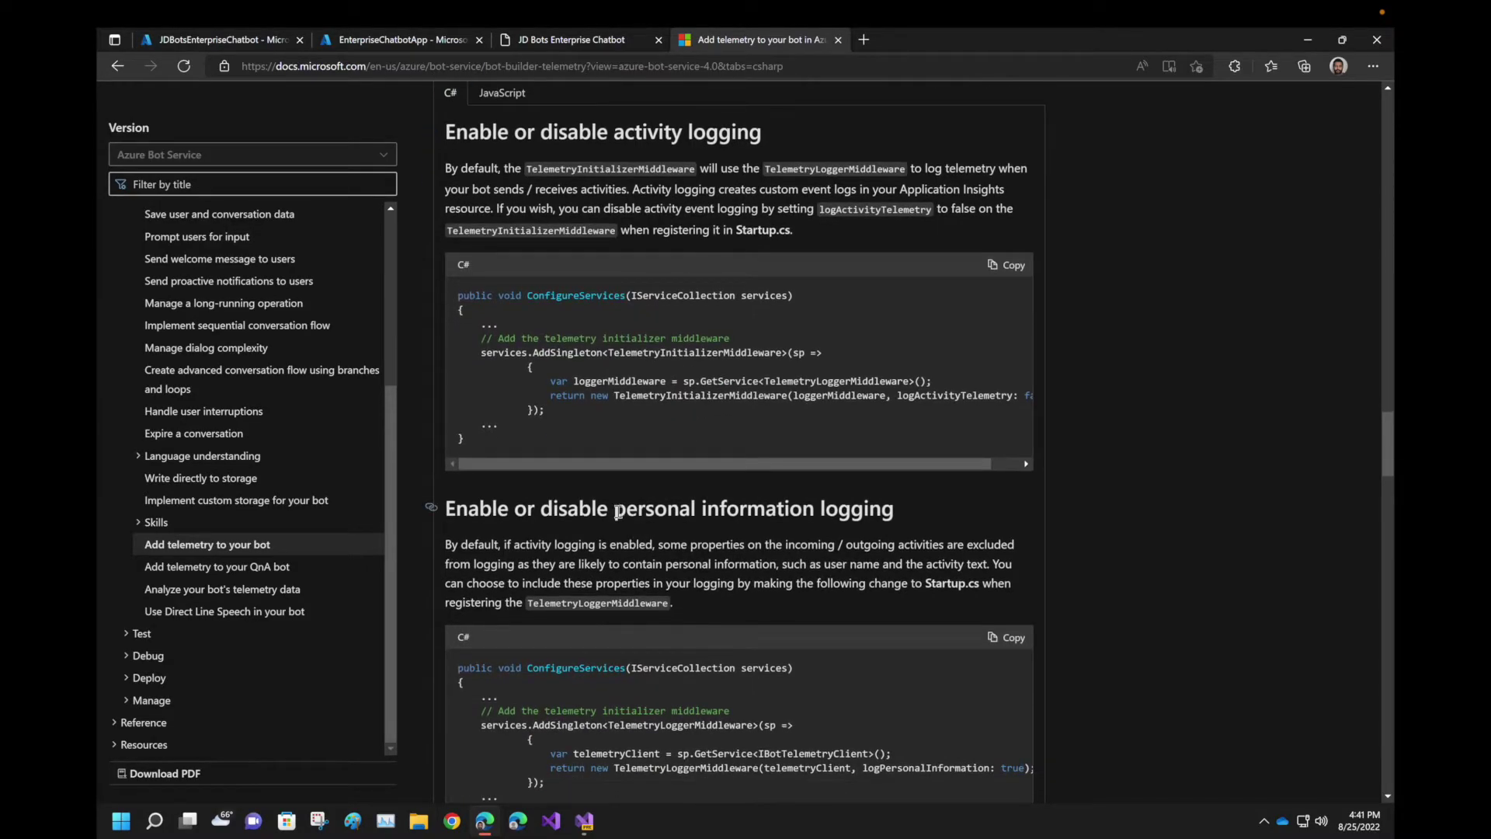
{"action": "left_click_drag", "start_coordinate": [614, 508], "coordinate": [895, 510]}
{"action": "scroll", "coordinate": [888, 512], "scroll_direction": "down", "scroll_amount": 1}
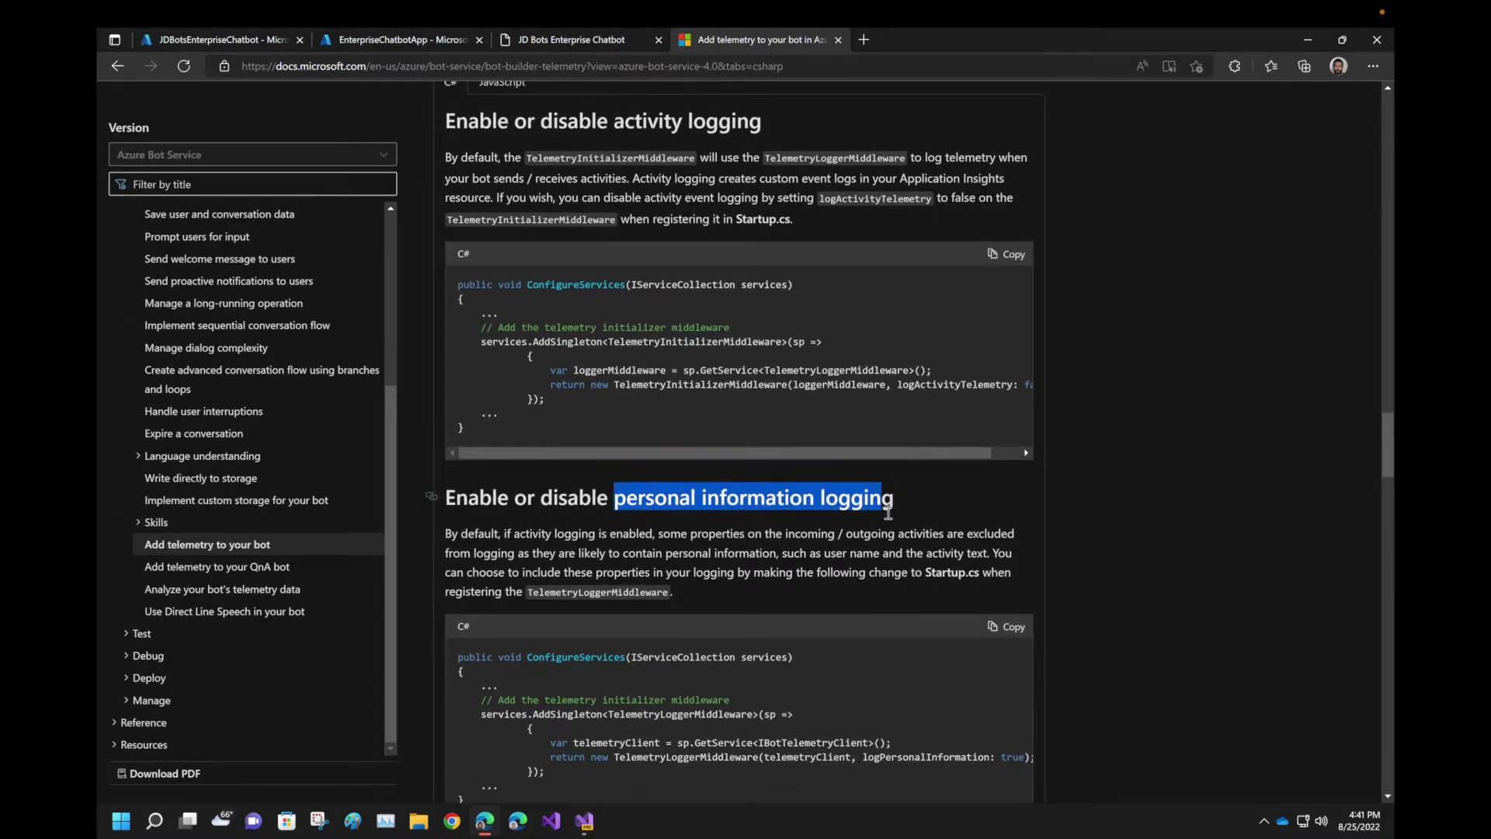
{"action": "scroll", "coordinate": [888, 513], "scroll_direction": "down", "scroll_amount": 3}
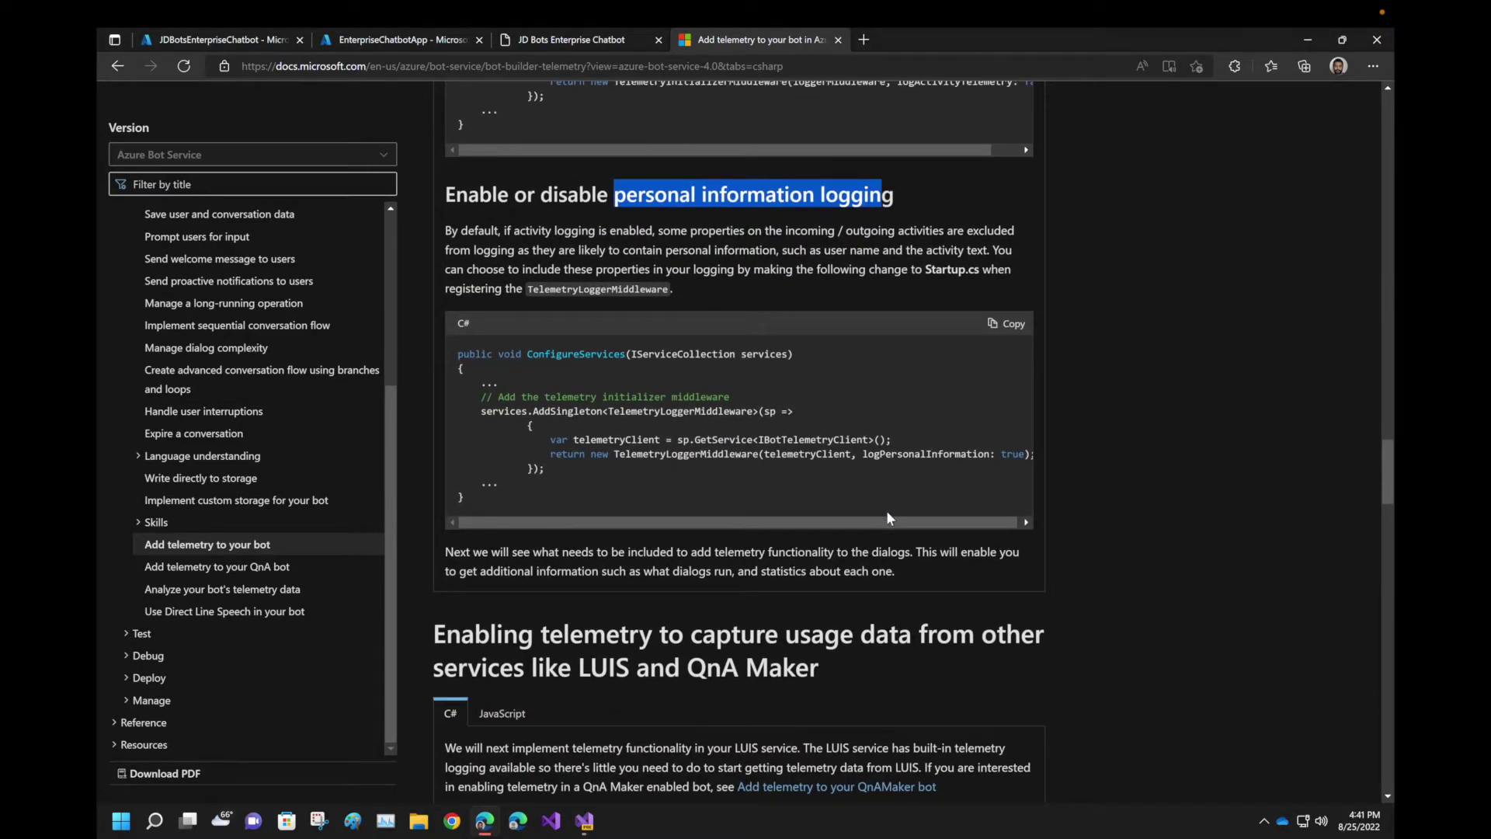
{"action": "scroll", "coordinate": [887, 511], "scroll_direction": "down", "scroll_amount": 5}
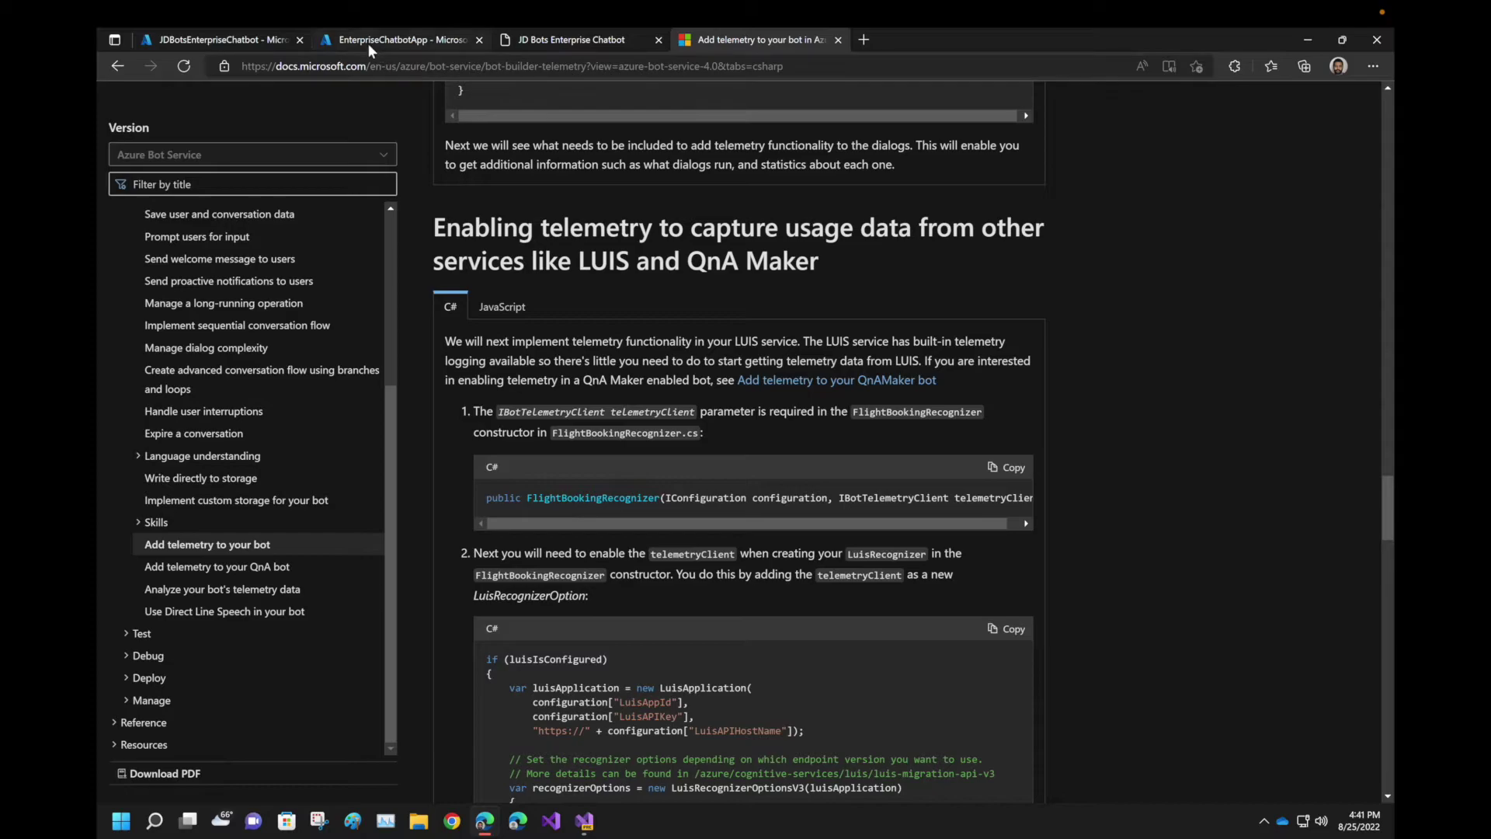
Back in the Logs, expand the single customEvents result row and its customDimensions field
{"action": "left_click", "coordinate": [369, 45]}
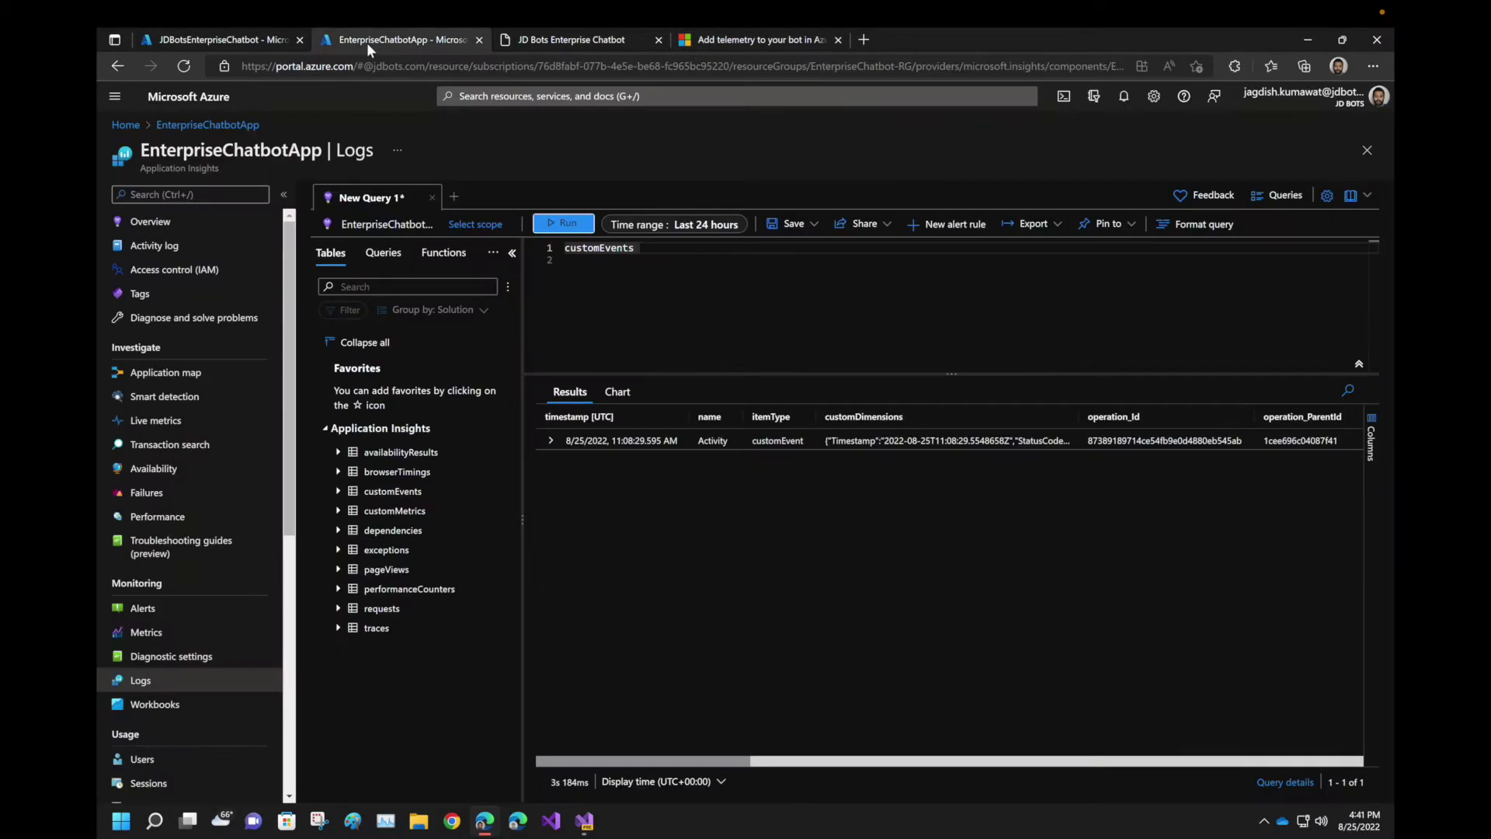
{"action": "left_click", "coordinate": [550, 441]}
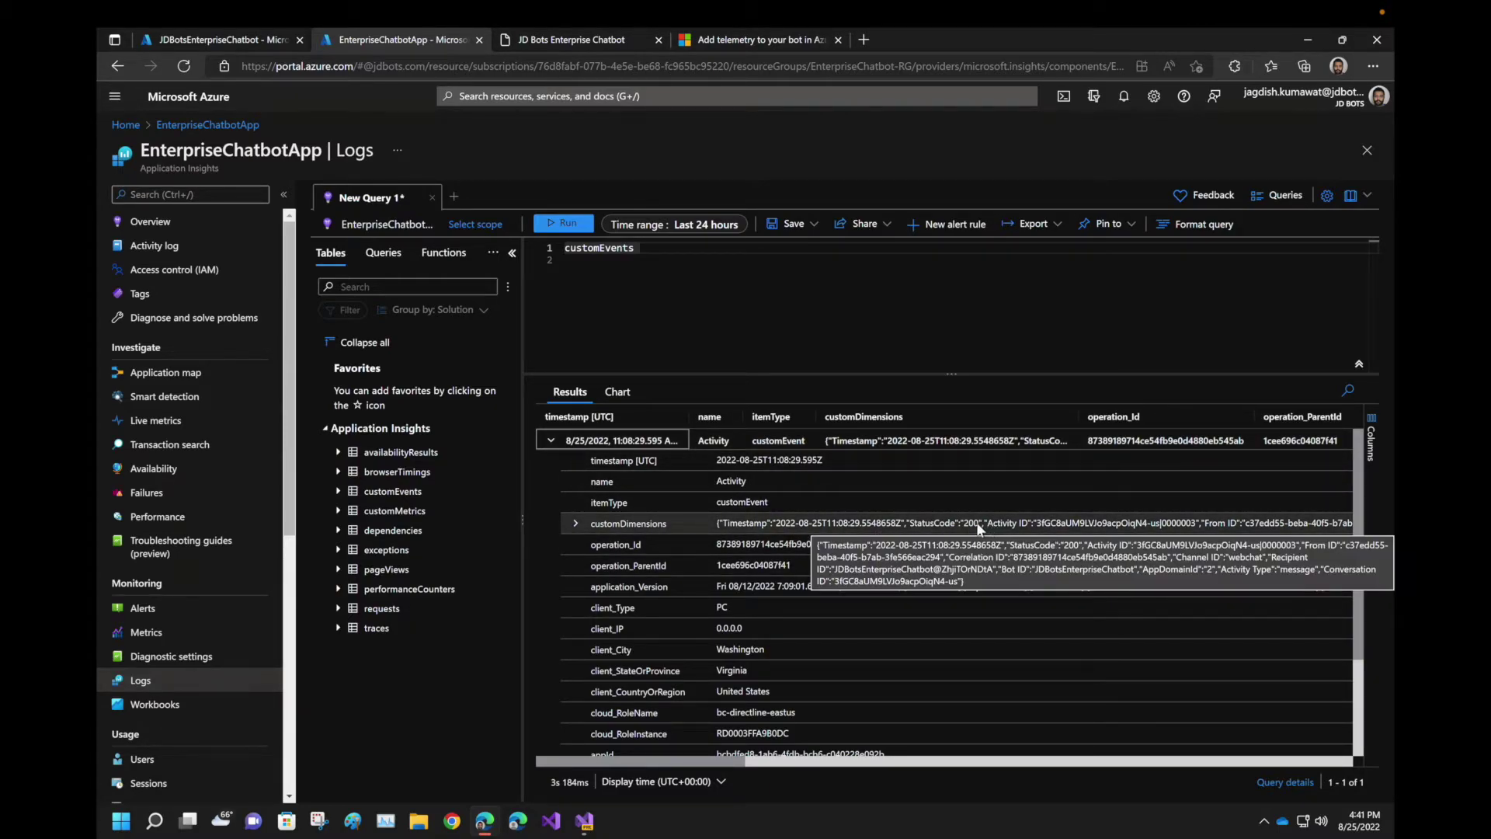
{"action": "left_click", "coordinate": [575, 524]}
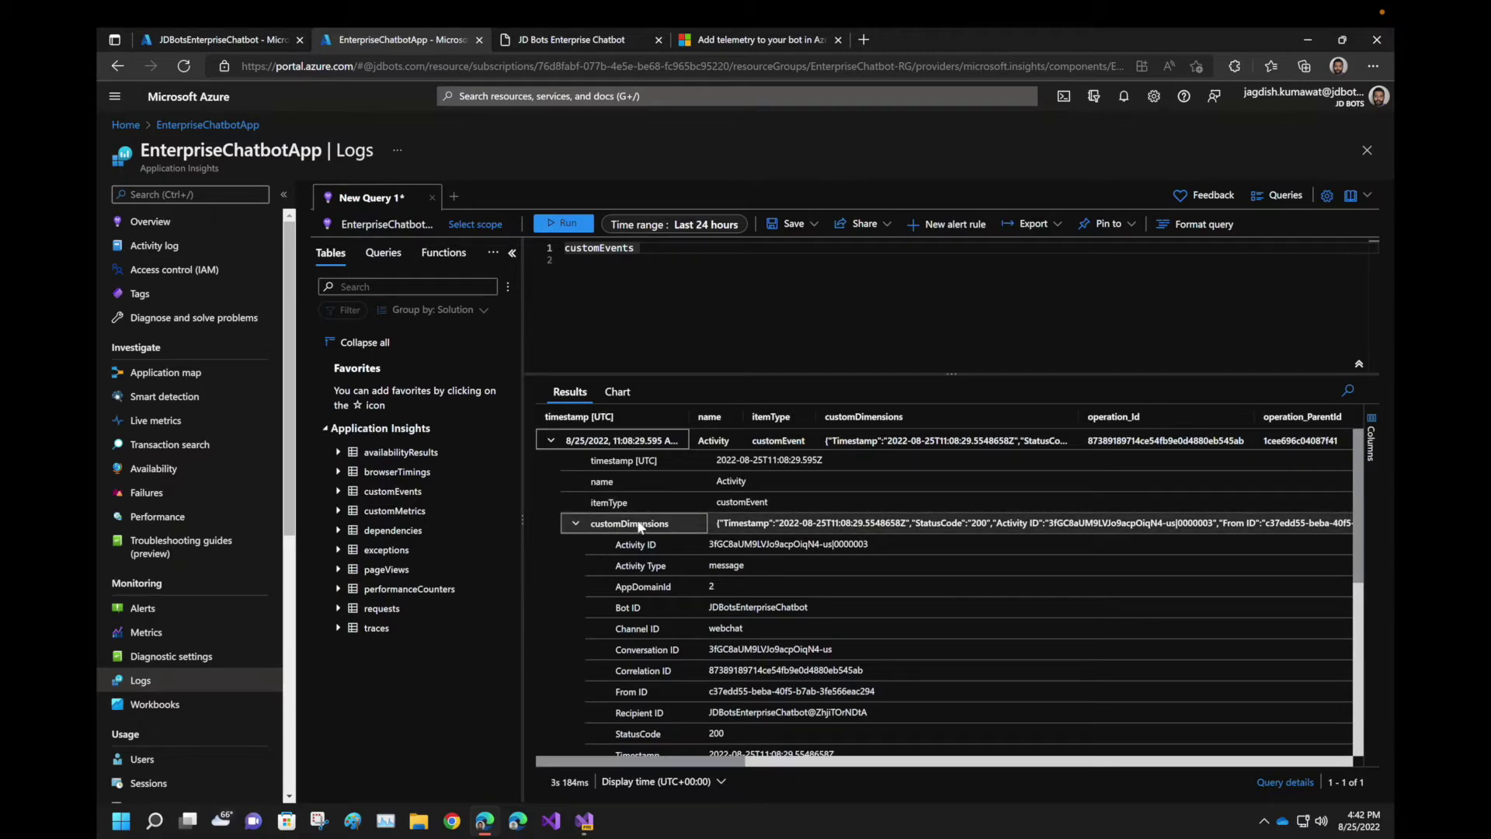
Read through the customDimensions properties and event fields, then collapse customDimensions
{"action": "scroll", "coordinate": [750, 582], "scroll_direction": "down", "scroll_amount": 1}
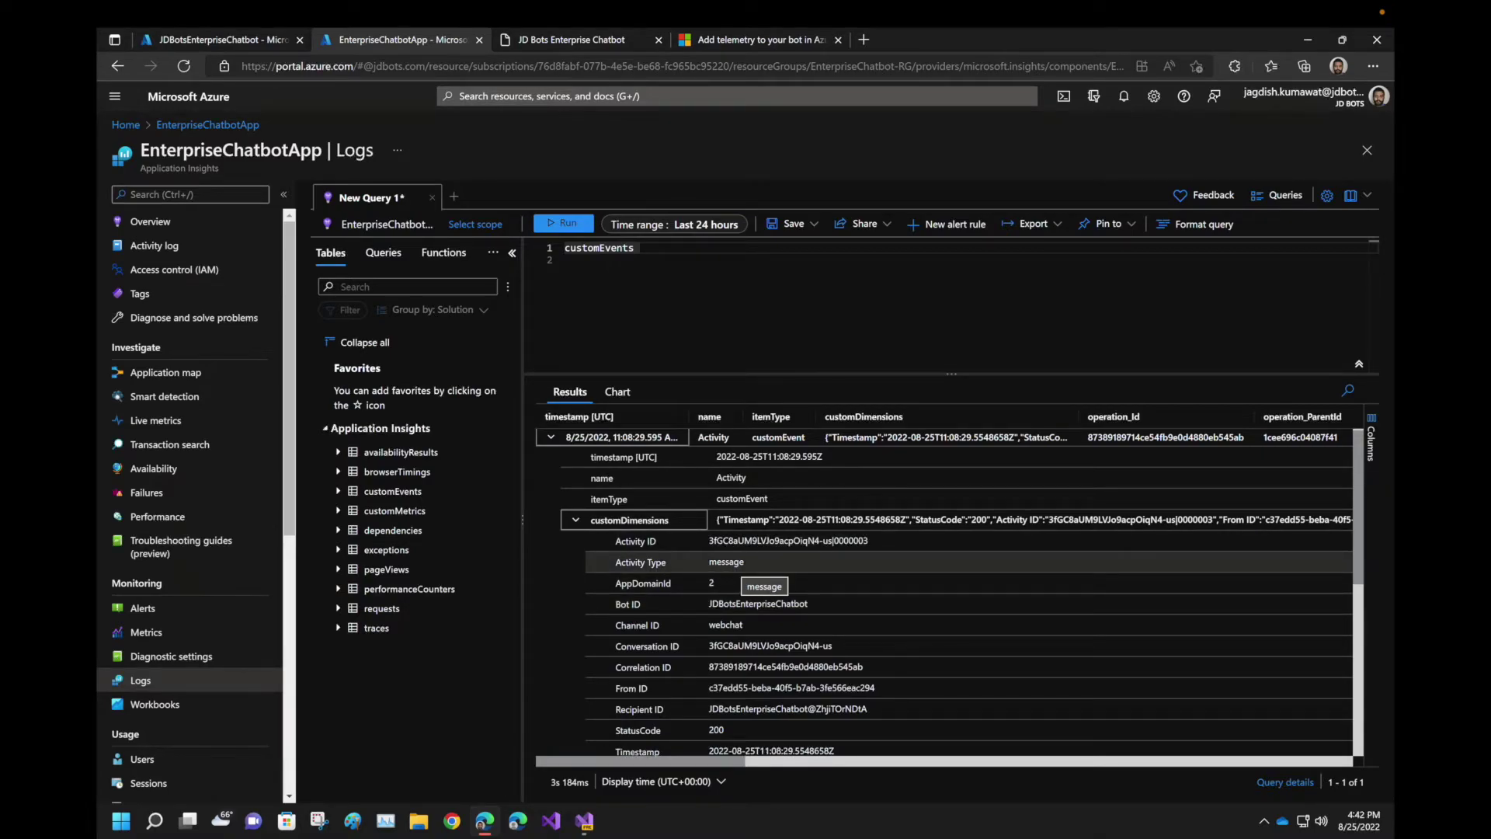
{"action": "scroll", "coordinate": [722, 563], "scroll_direction": "down", "scroll_amount": 1}
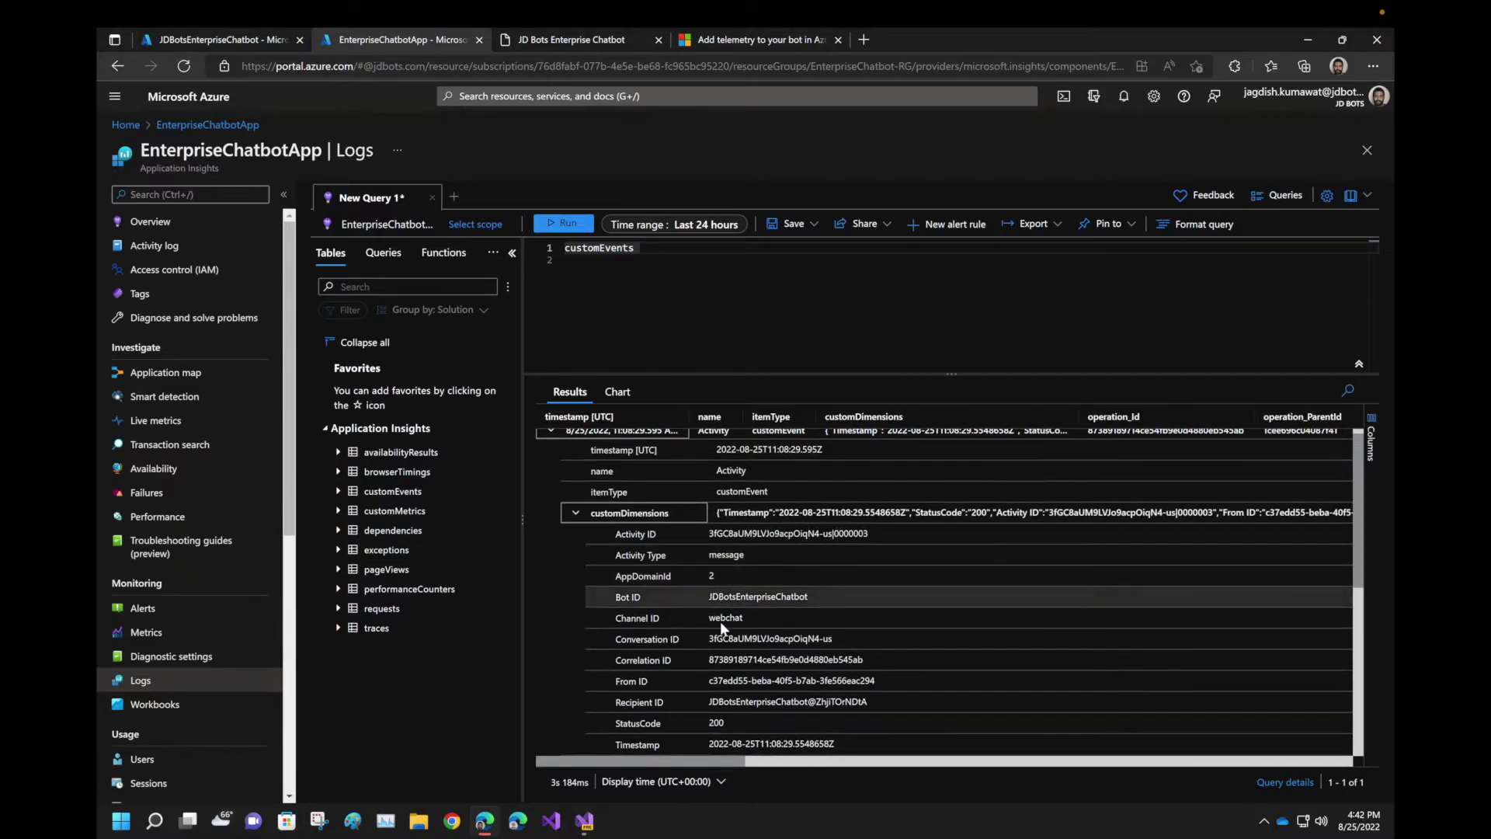
{"action": "scroll", "coordinate": [725, 618], "scroll_direction": "down", "scroll_amount": 1}
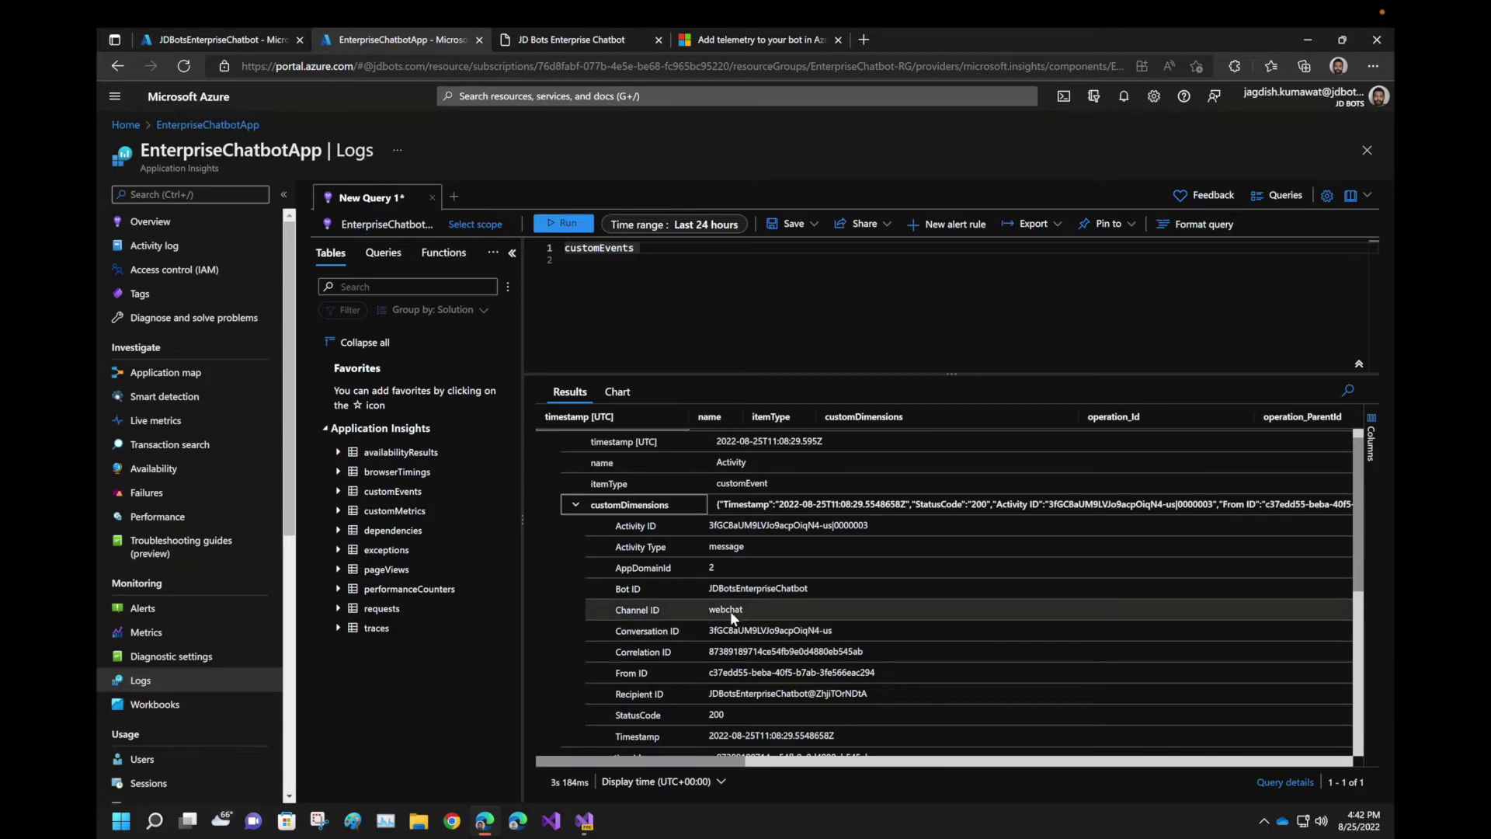
{"action": "scroll", "coordinate": [745, 626], "scroll_direction": "down", "scroll_amount": 1}
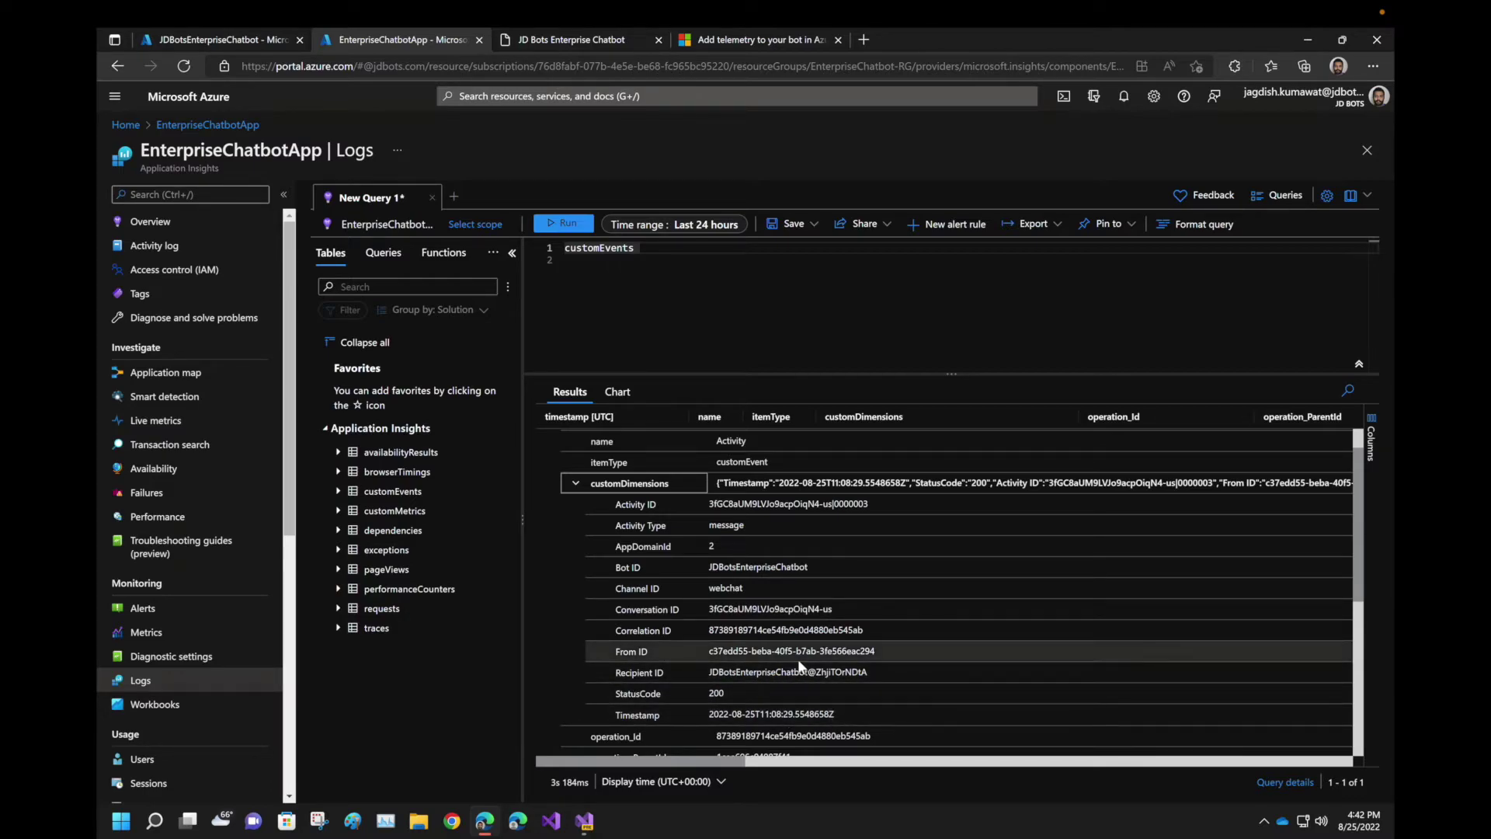
{"action": "scroll", "coordinate": [800, 665], "scroll_direction": "down", "scroll_amount": 1}
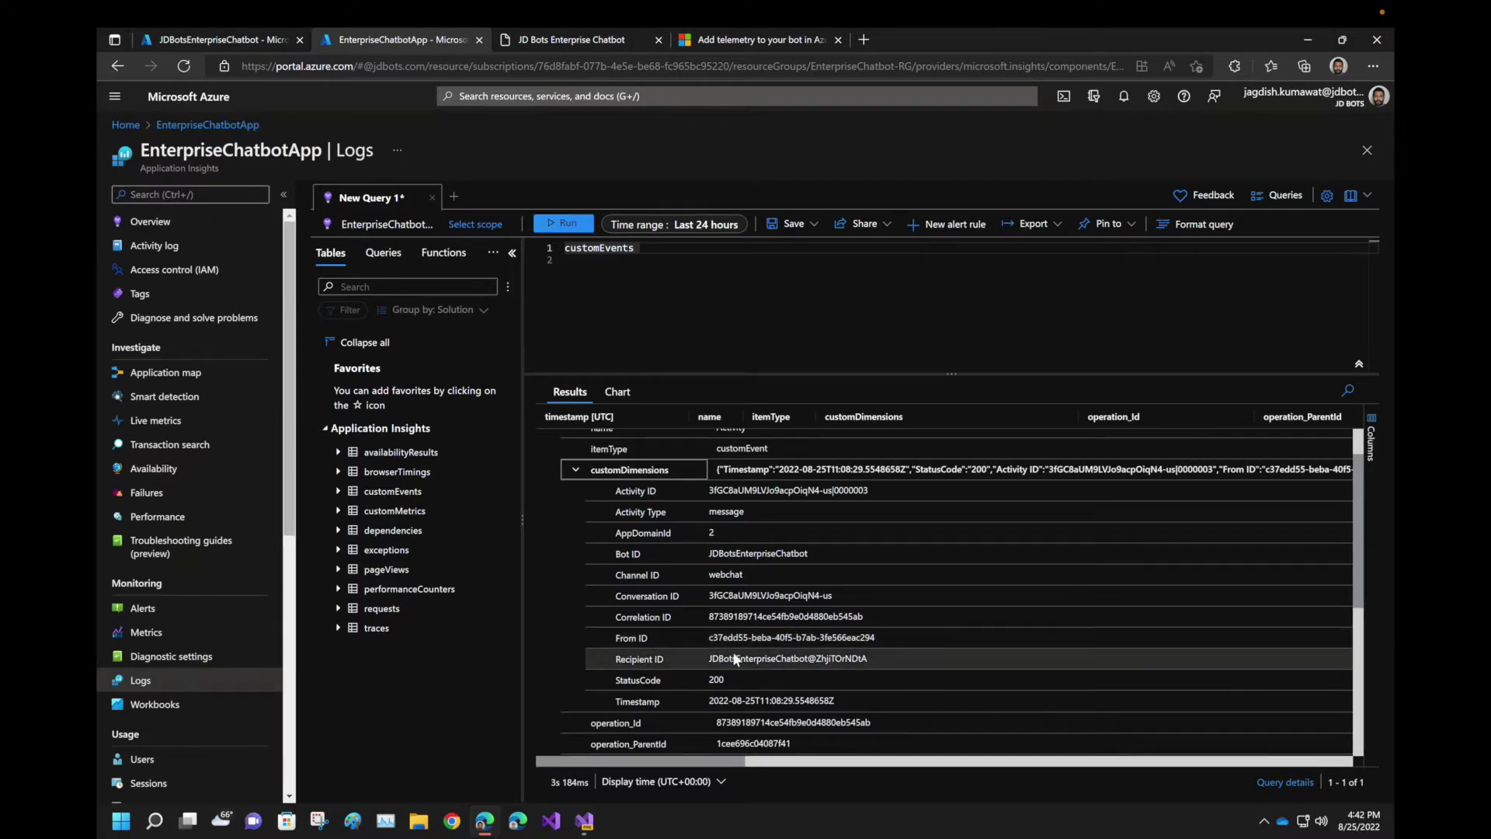
{"action": "scroll", "coordinate": [760, 652], "scroll_direction": "down", "scroll_amount": 2}
{"action": "scroll", "coordinate": [759, 653], "scroll_direction": "down", "scroll_amount": 8}
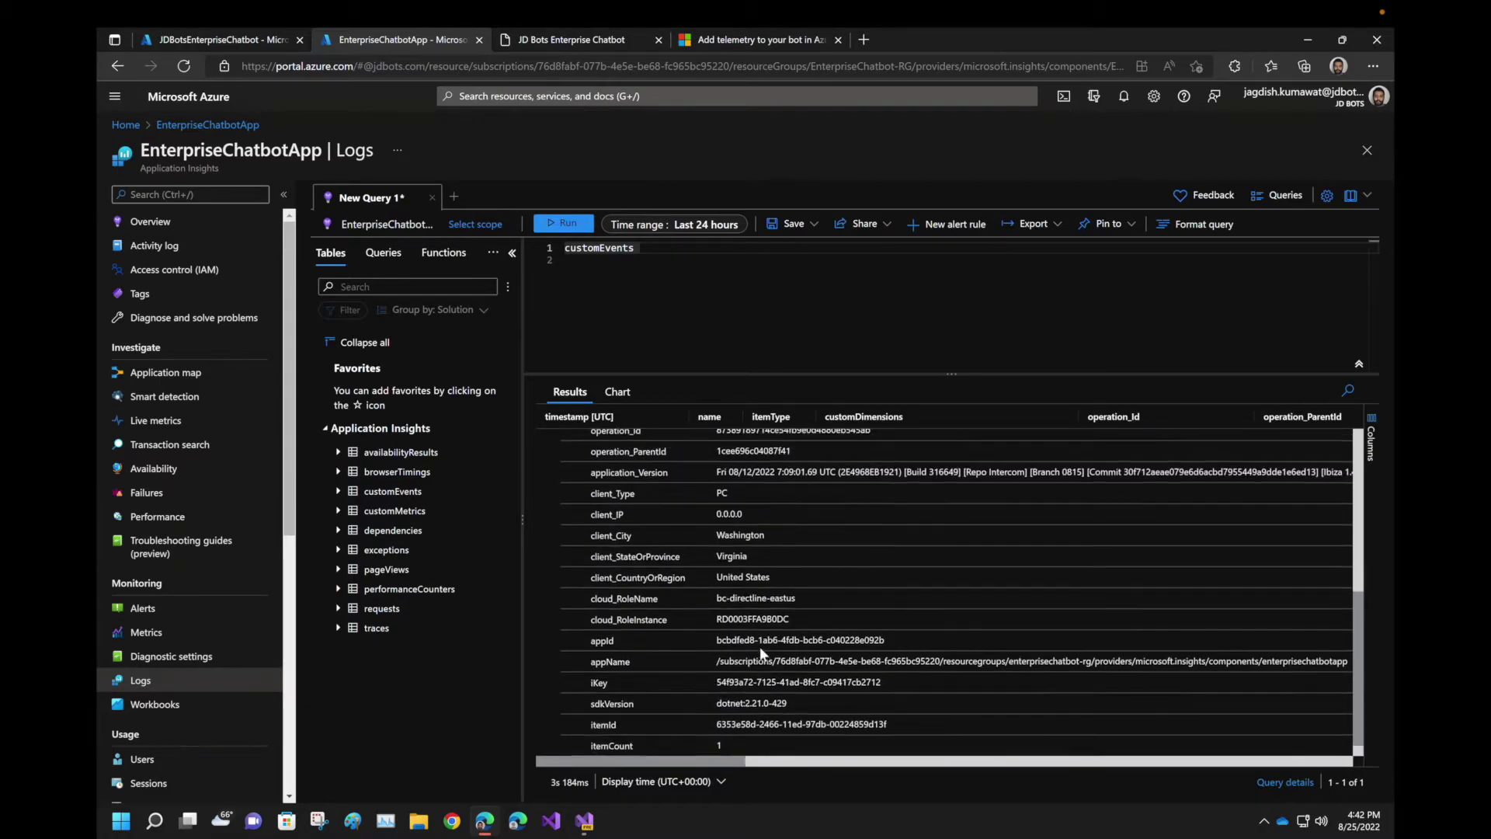
{"action": "scroll", "coordinate": [761, 654], "scroll_direction": "up", "scroll_amount": 10}
{"action": "scroll", "coordinate": [759, 652], "scroll_direction": "down", "scroll_amount": 3}
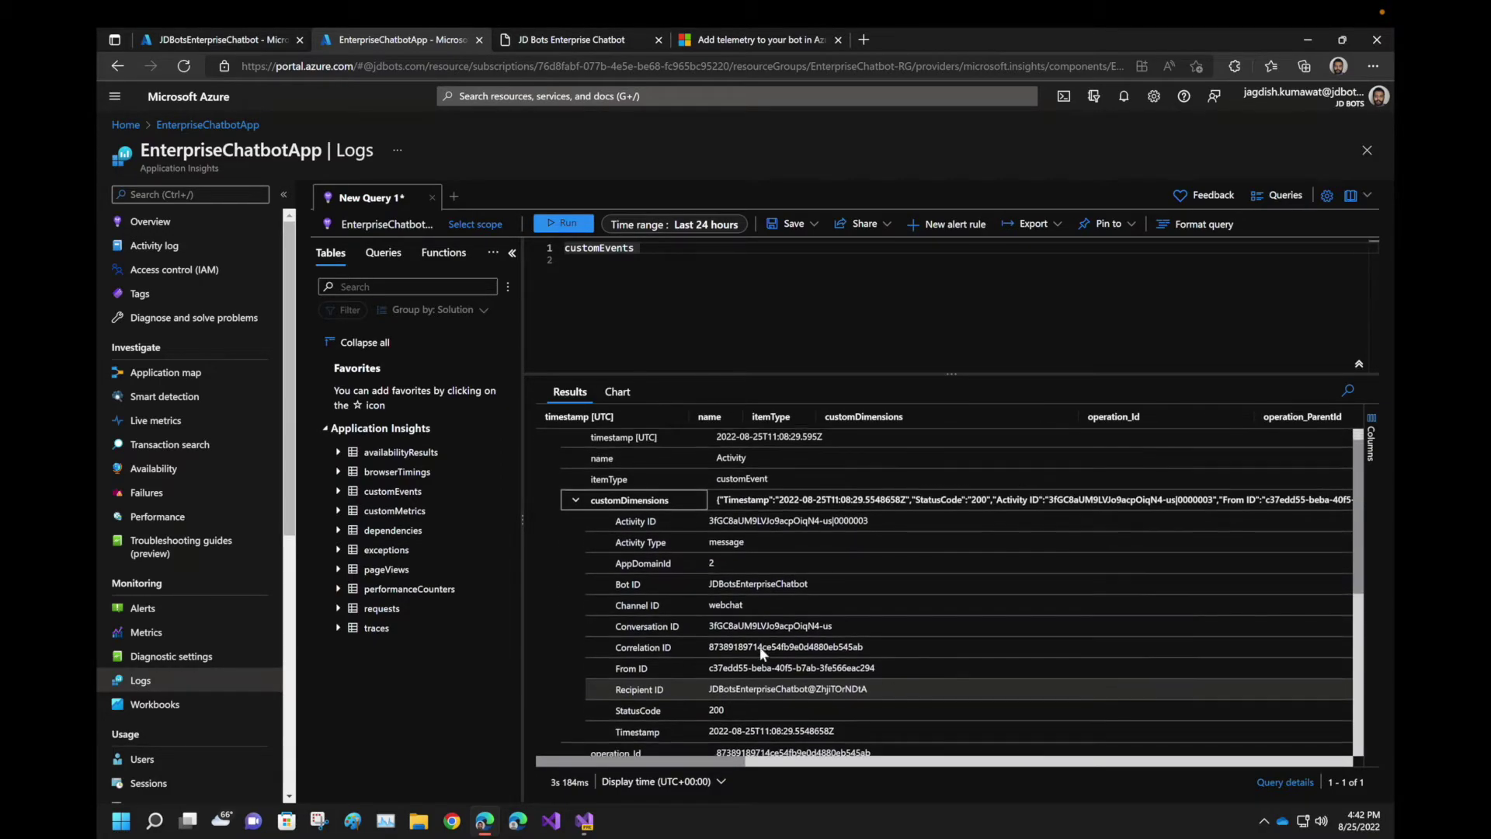
{"action": "scroll", "coordinate": [759, 653], "scroll_direction": "up", "scroll_amount": 3}
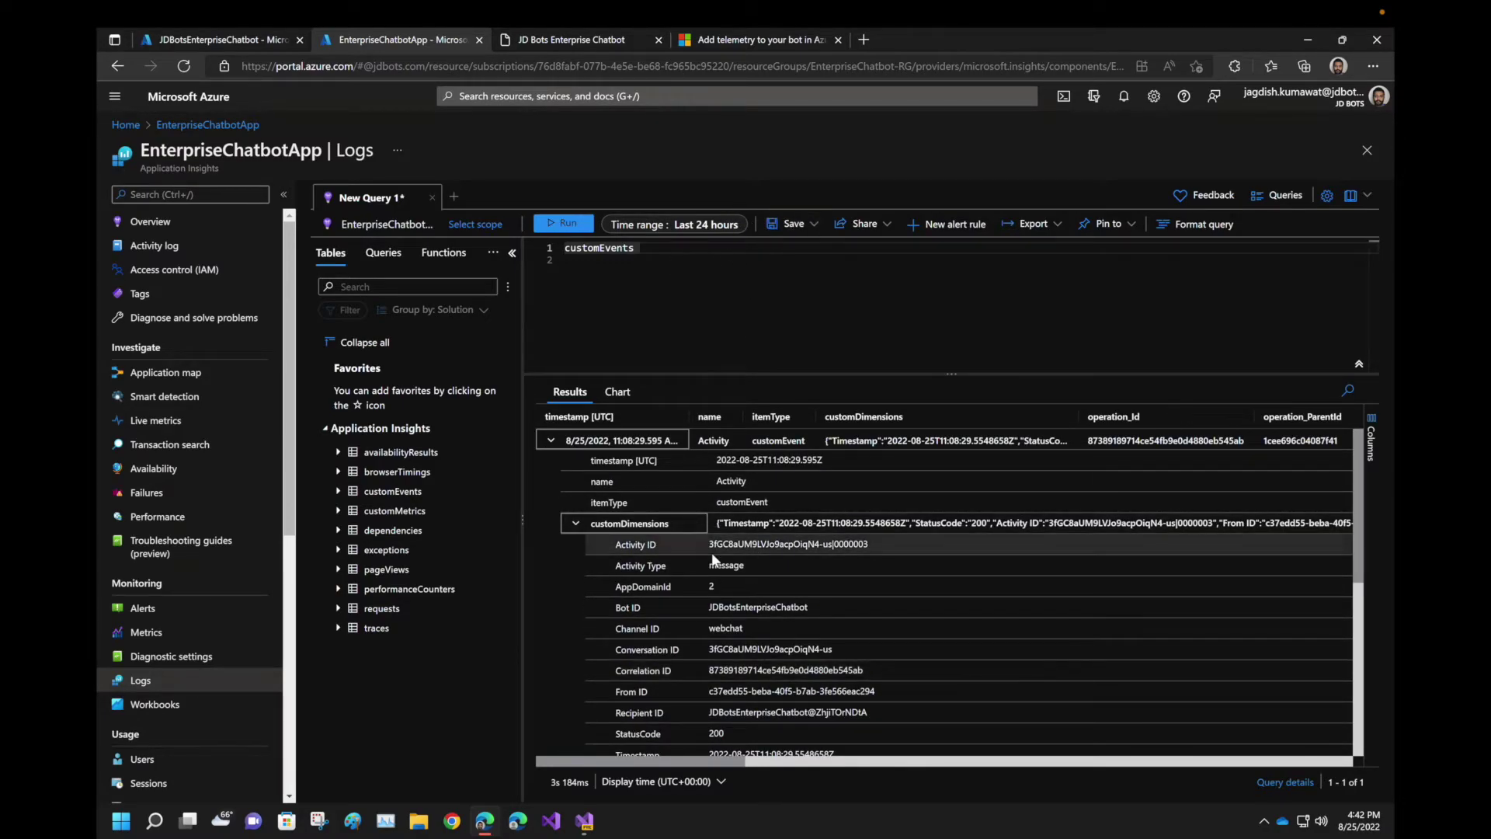
{"action": "scroll", "coordinate": [713, 554], "scroll_direction": "down", "scroll_amount": 2}
{"action": "scroll", "coordinate": [710, 551], "scroll_direction": "up", "scroll_amount": 2}
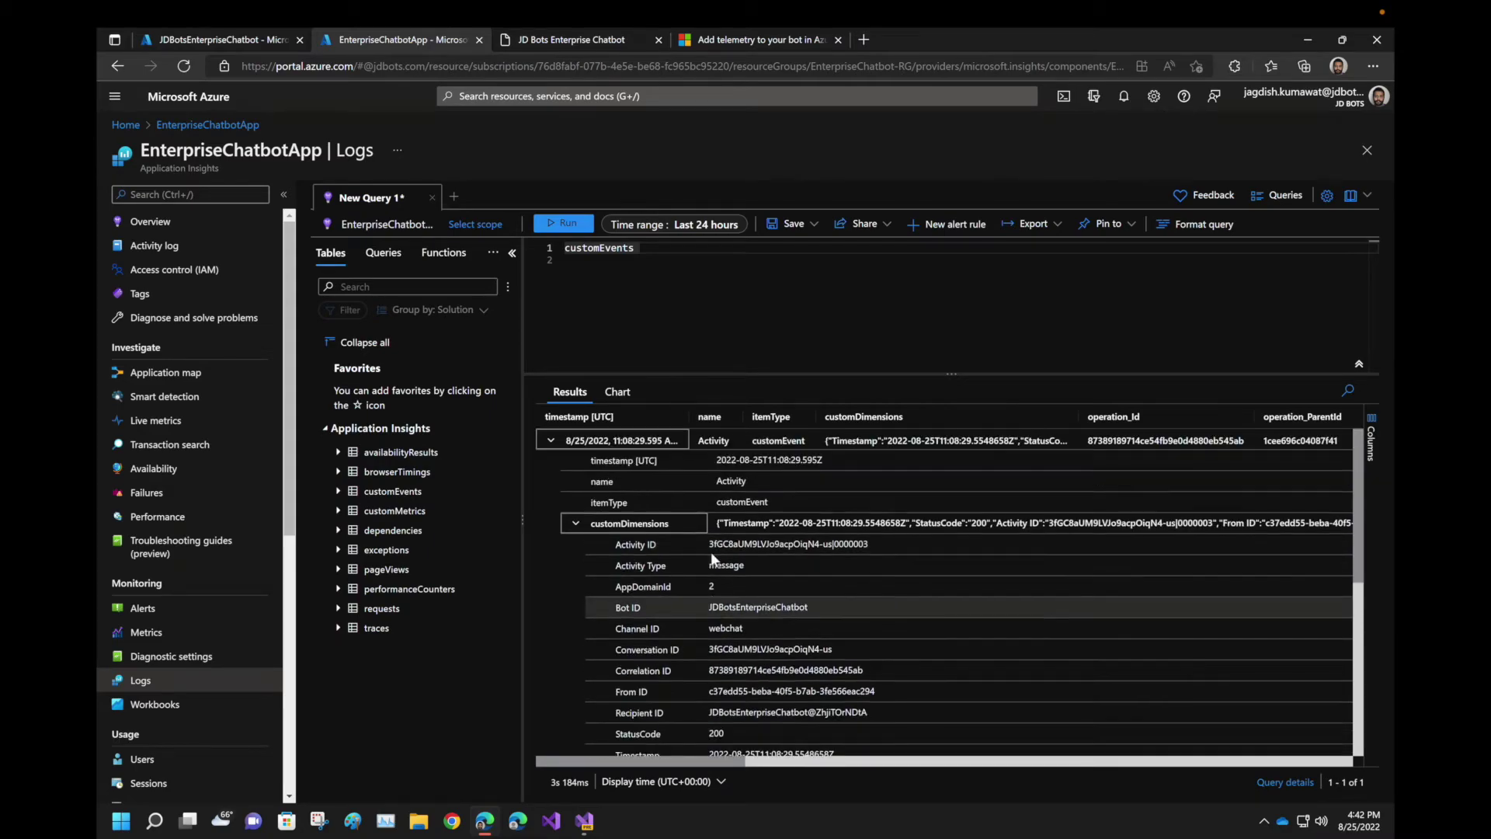
{"action": "left_click", "coordinate": [575, 527]}
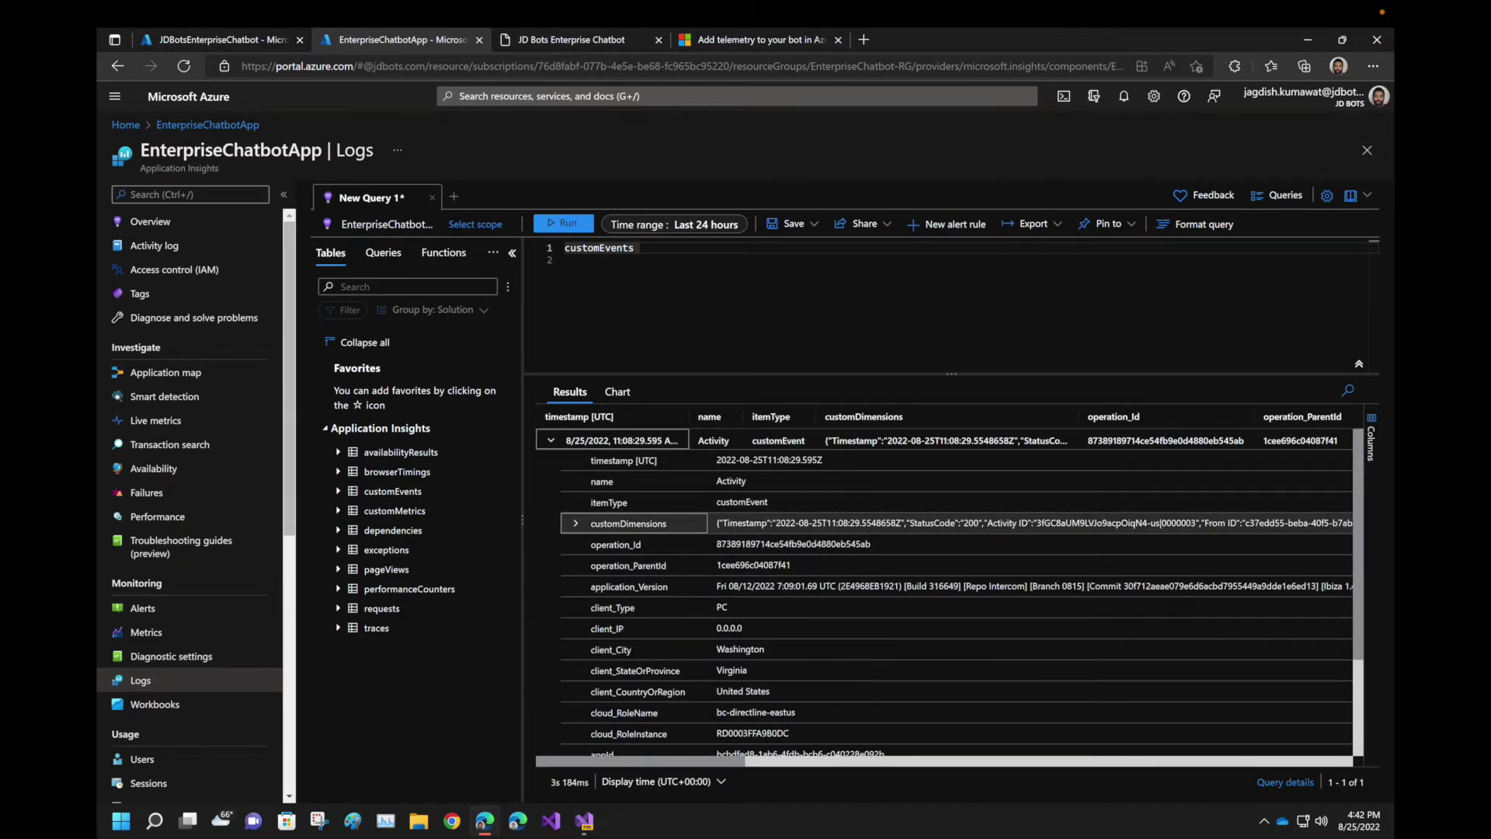
{"action": "scroll", "coordinate": [668, 545], "scroll_direction": "down", "scroll_amount": 5}
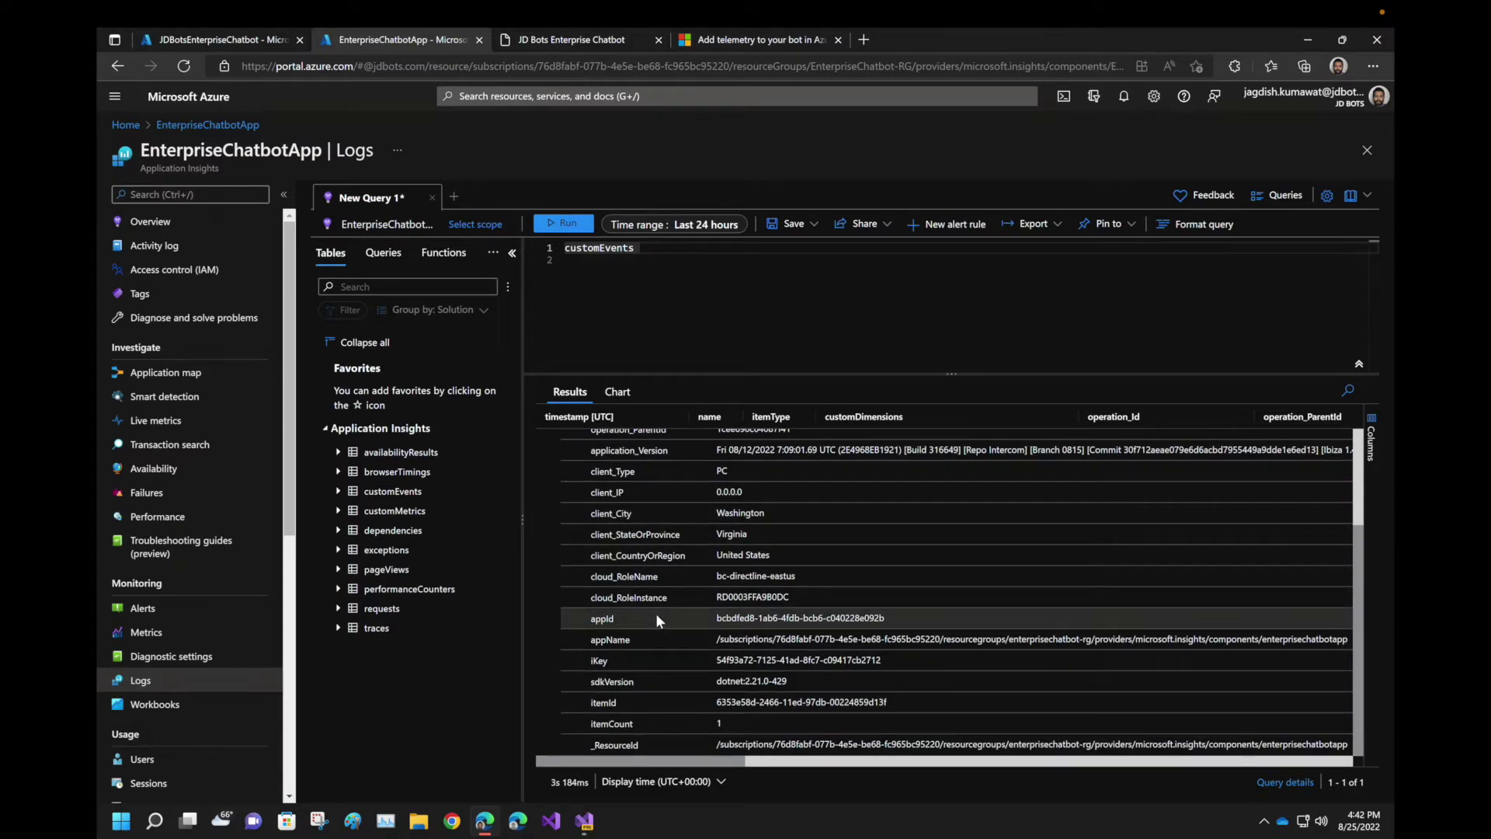
{"action": "scroll", "coordinate": [655, 613], "scroll_direction": "up", "scroll_amount": 3}
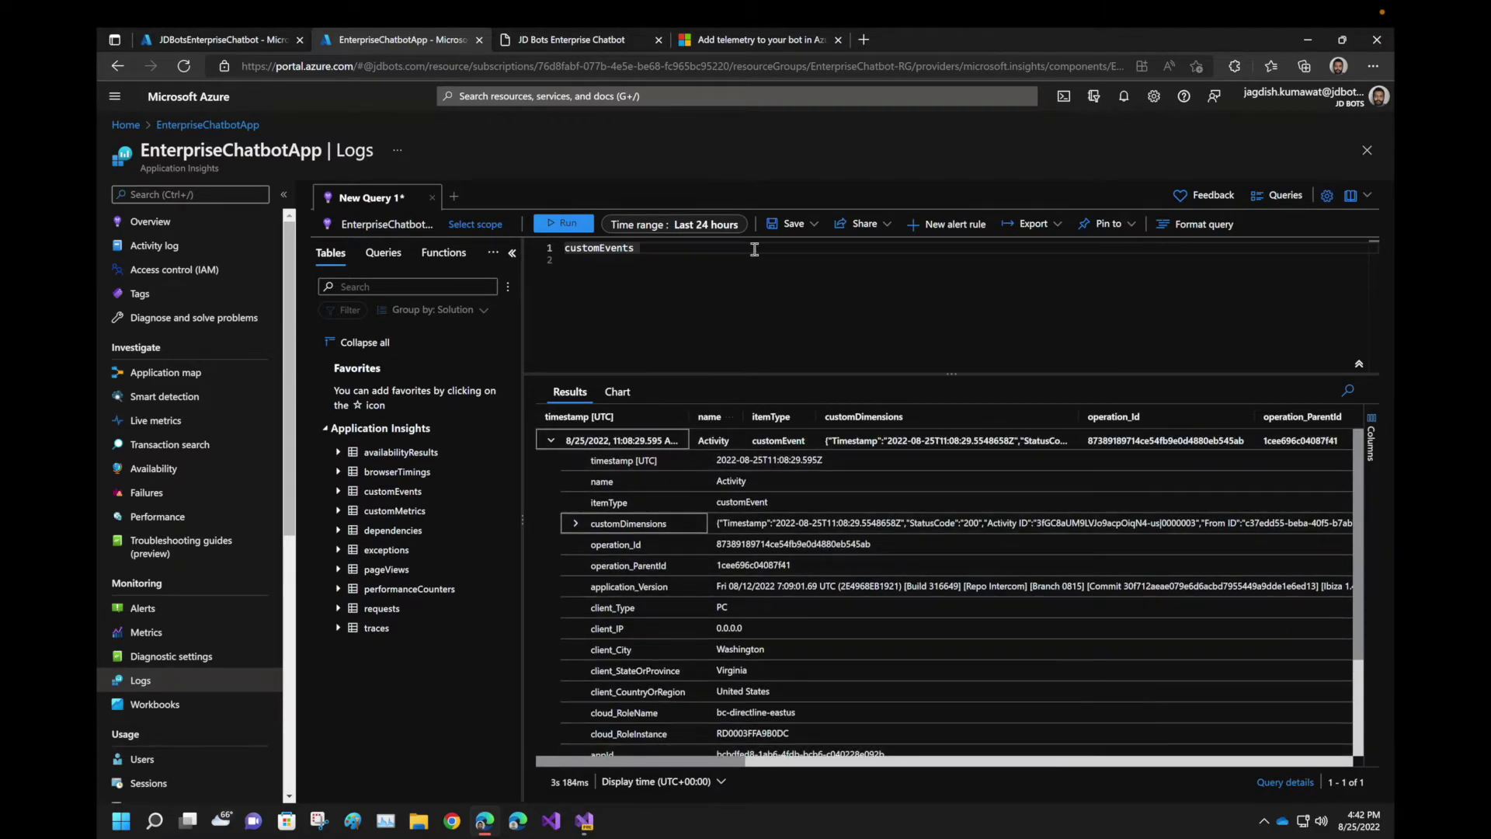
Rerun customEvents for nine Activity rows, narrow the itemType column, and sort by timestamp in reverse
{"action": "left_click", "coordinate": [565, 223]}
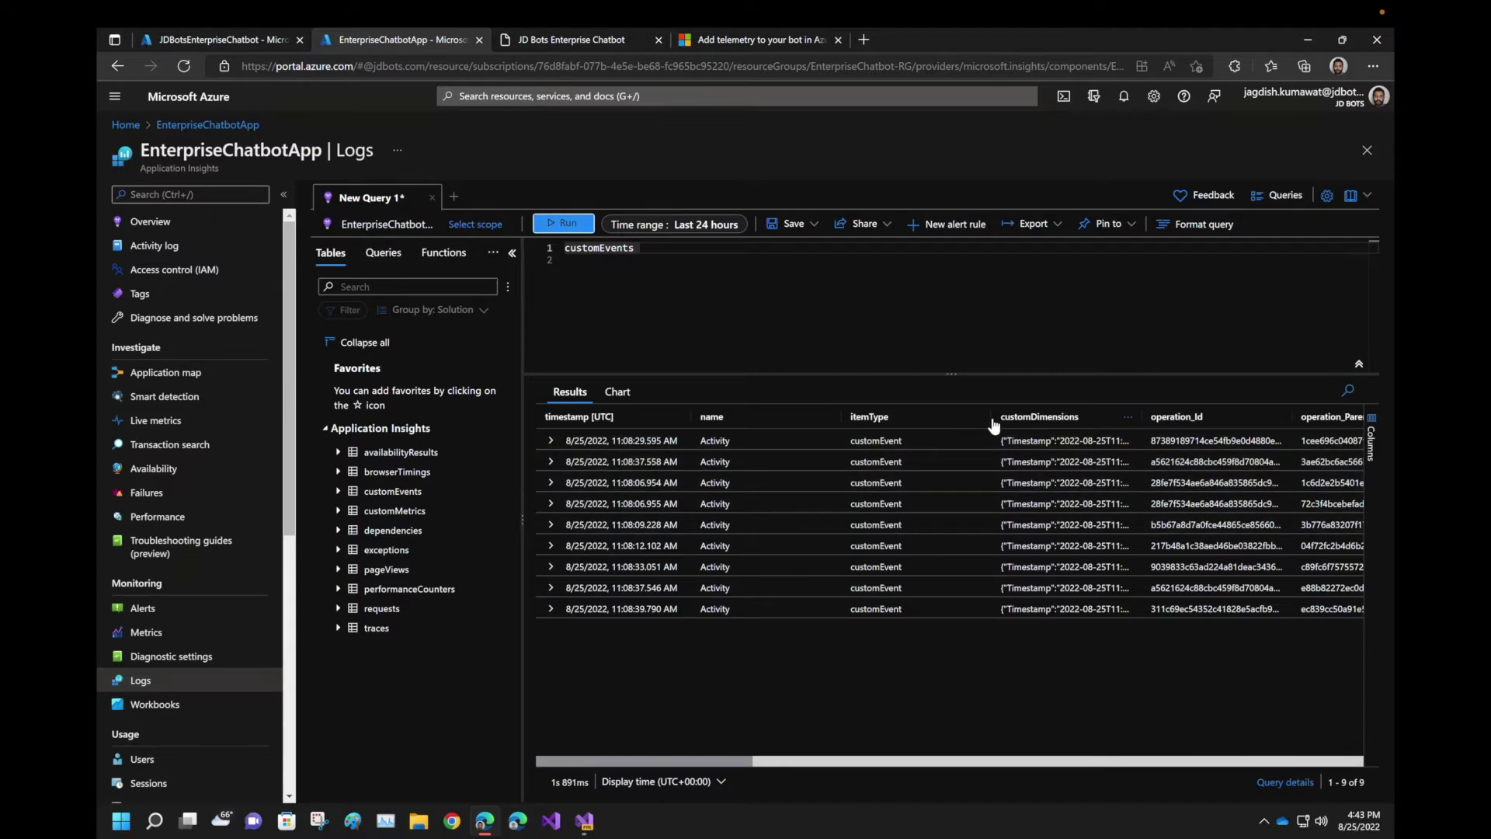
{"action": "left_click_drag", "start_coordinate": [991, 417], "coordinate": [913, 416]}
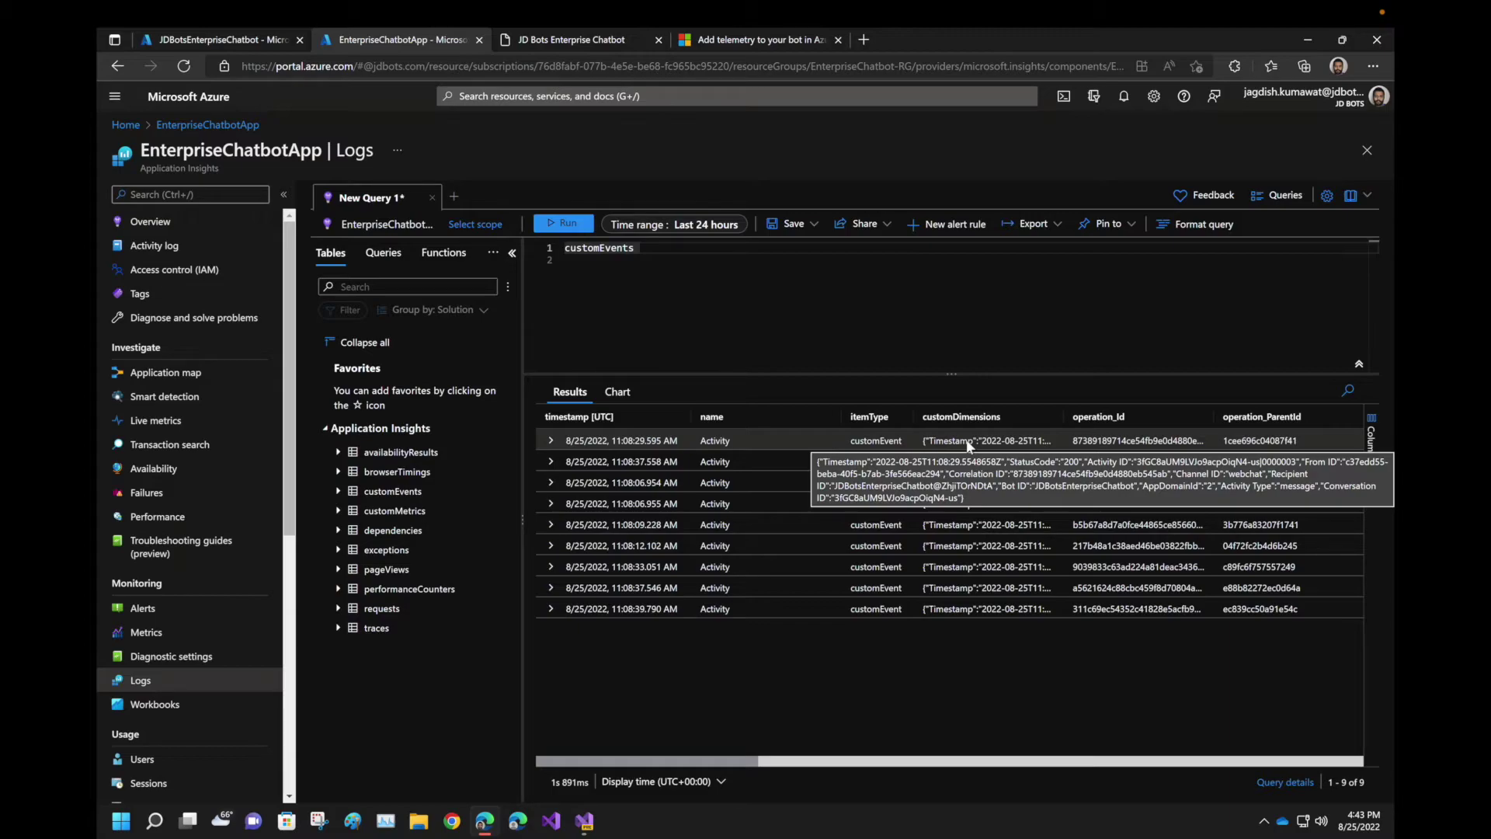
{"action": "left_click", "coordinate": [593, 418]}
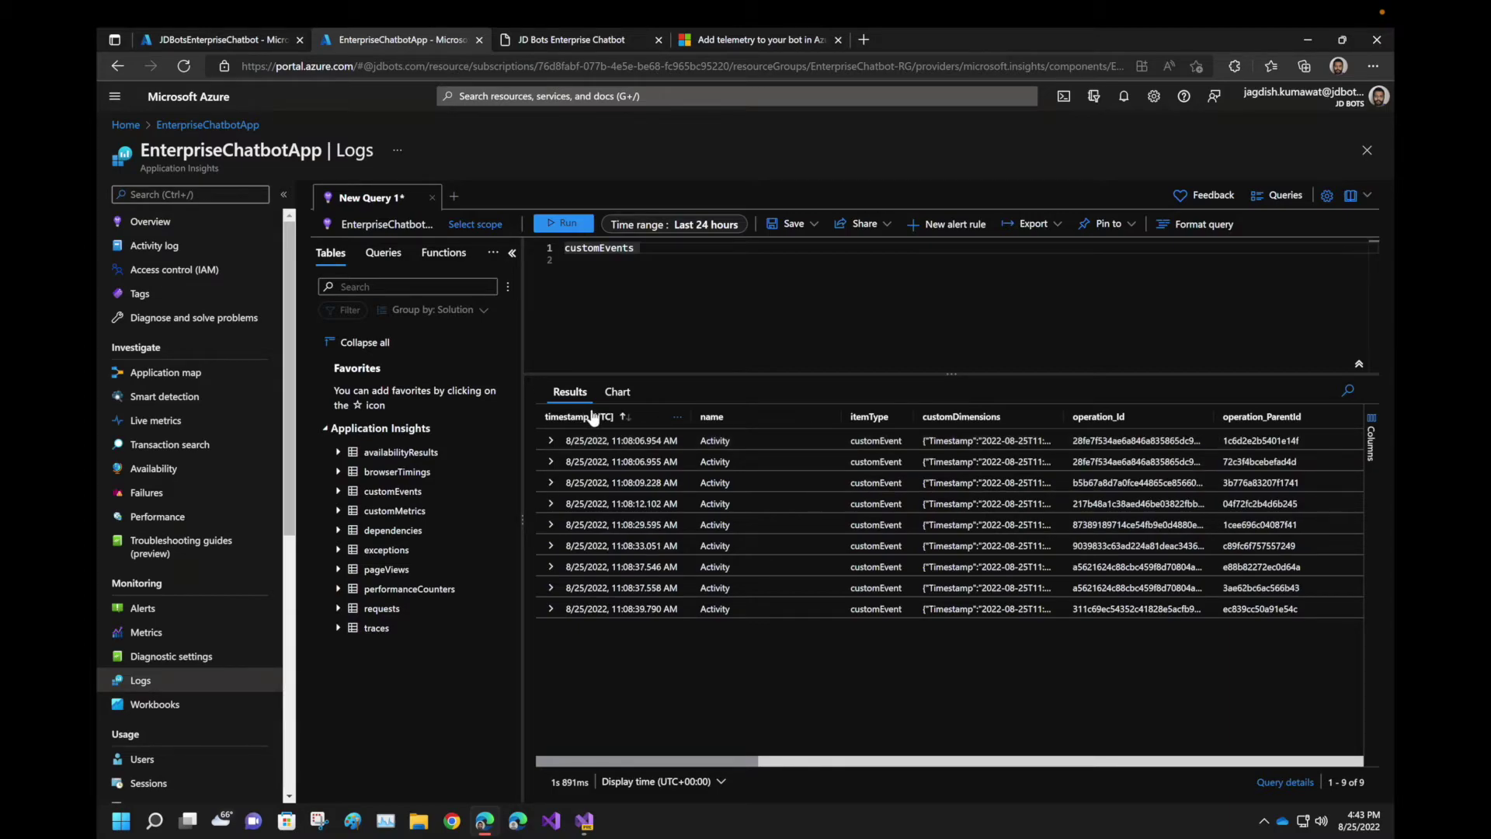
{"action": "left_click", "coordinate": [593, 418]}
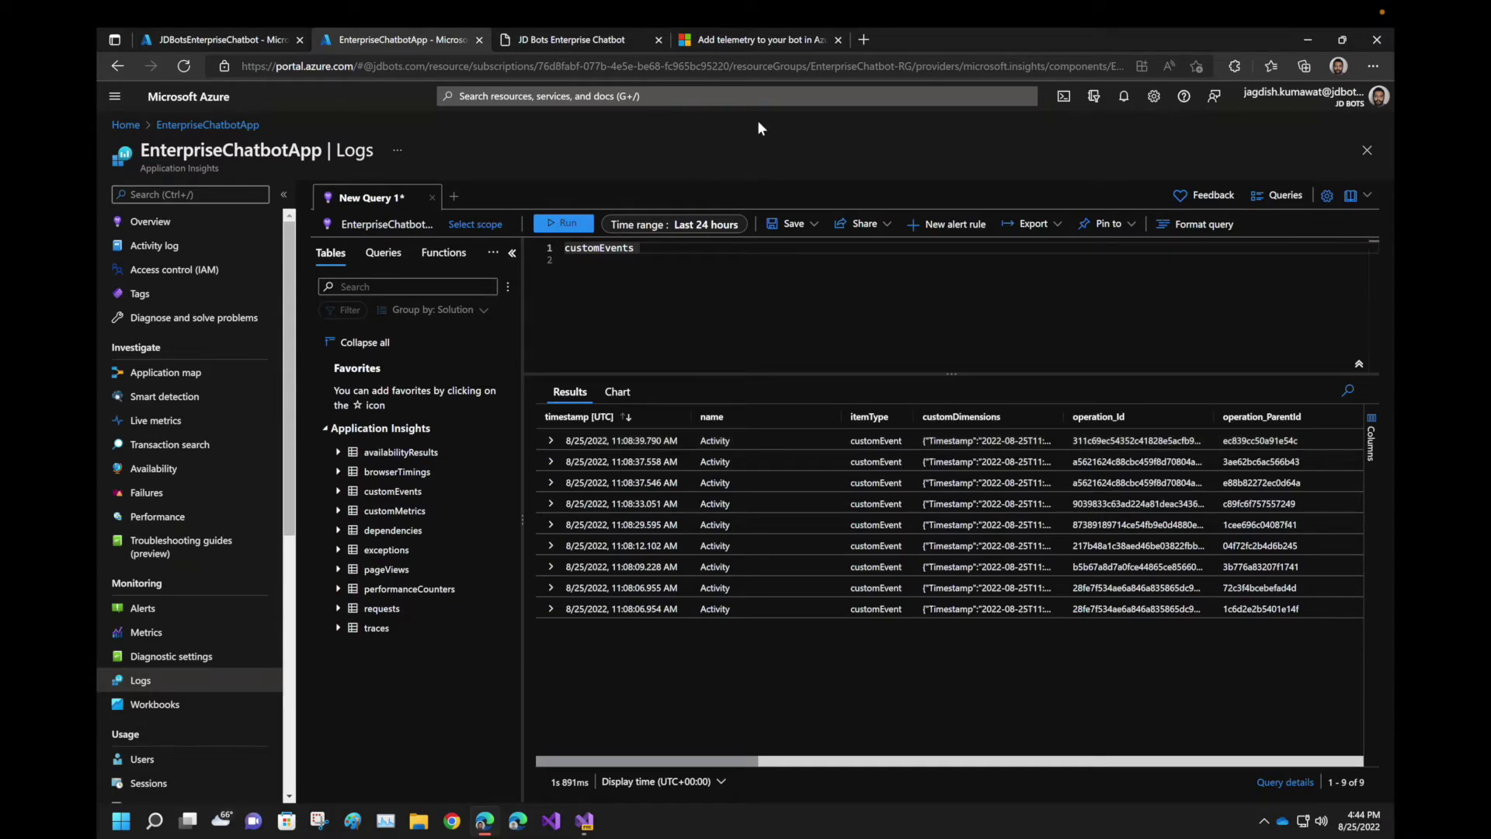
Open teams.microsoft.com in a new browser tab
{"action": "left_click", "coordinate": [862, 40]}
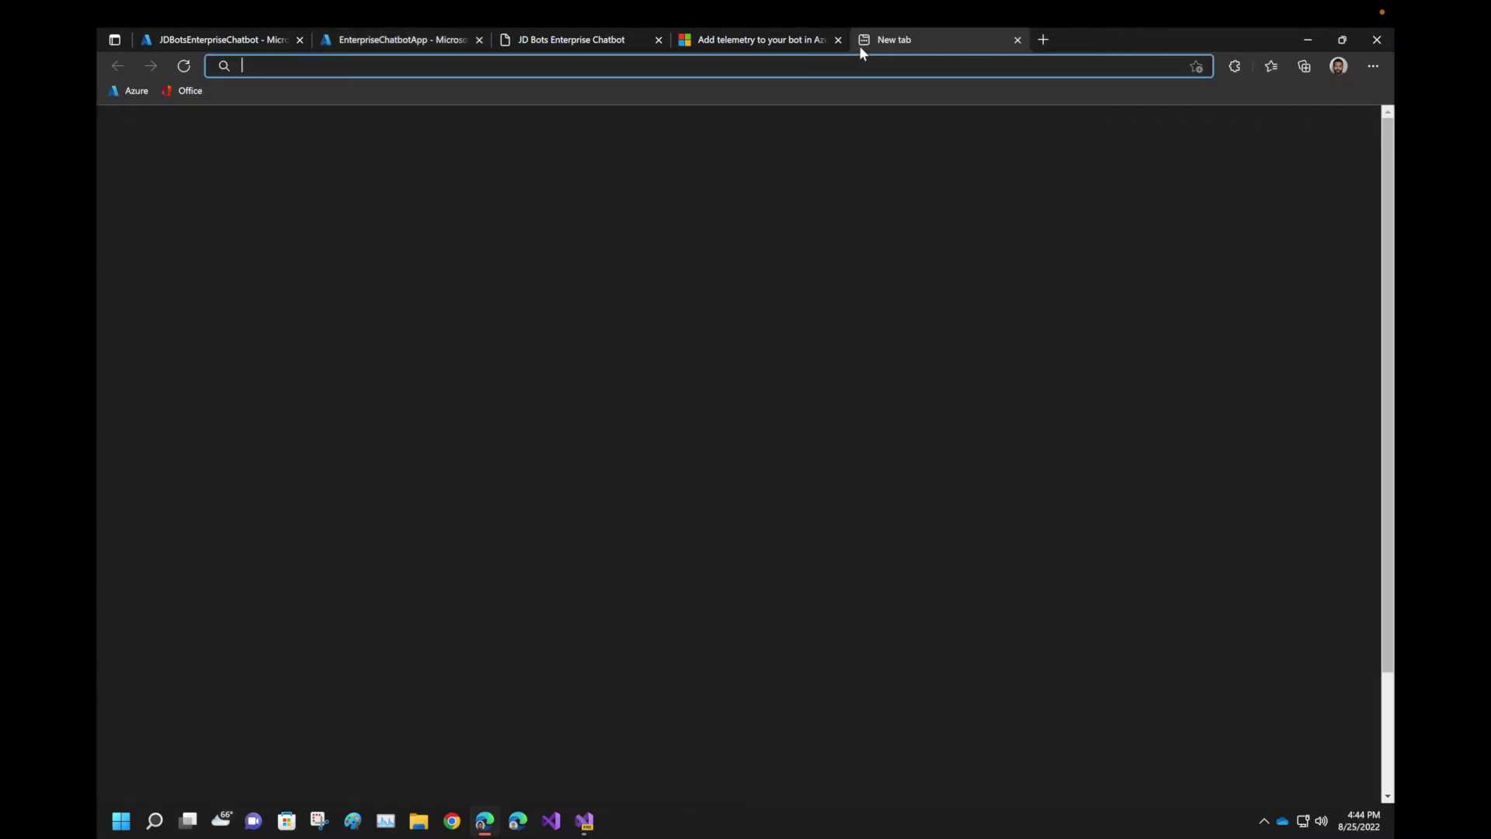
{"action": "type", "text": "t"}
{"action": "key", "text": "Return"}
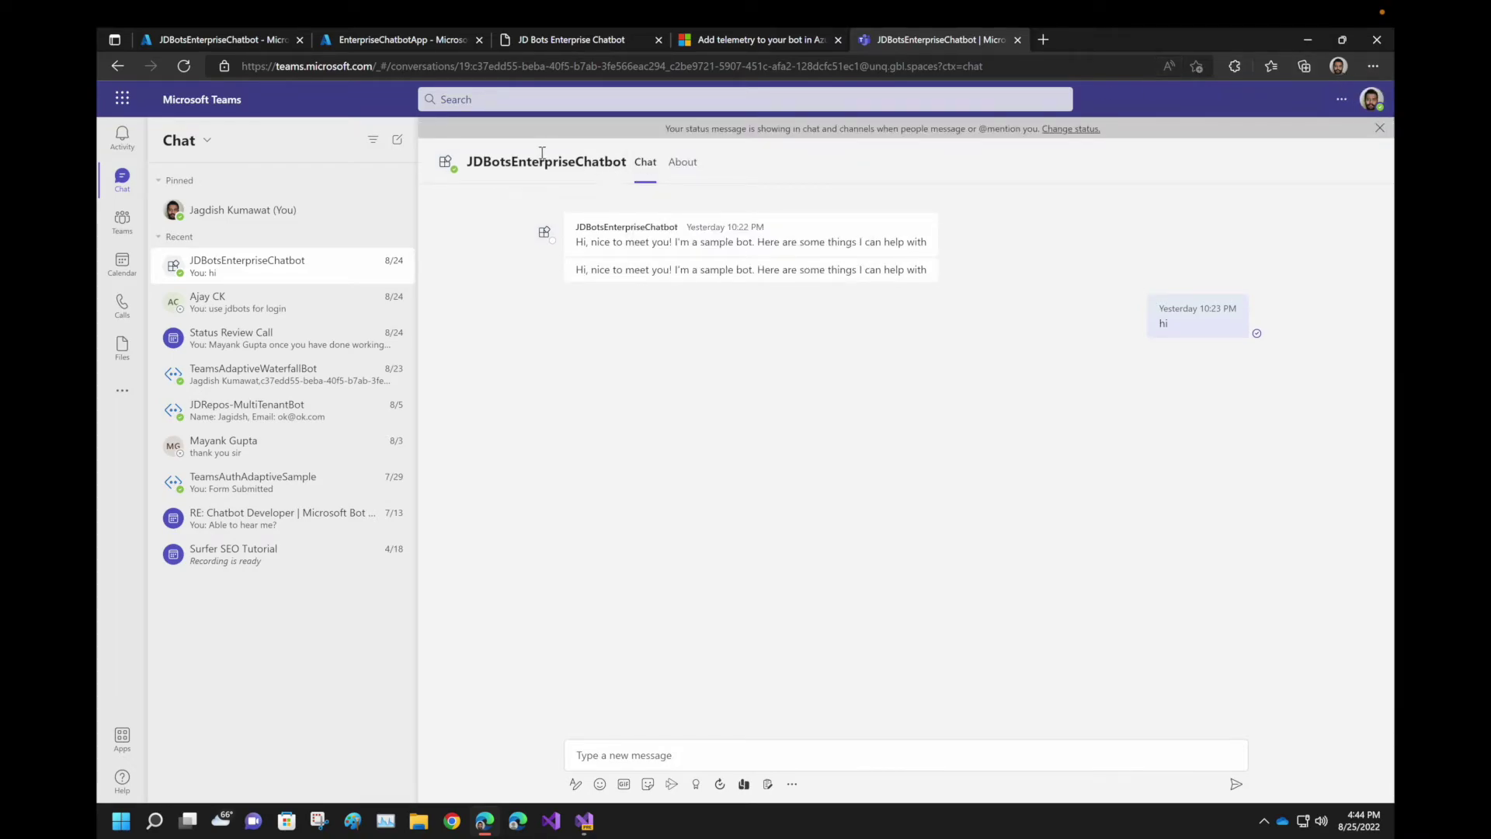
Send the messages 'hi' and 'meeting' to JDBotsEnterpriseChatbot
{"action": "mouse_move", "coordinate": [544, 159]}
{"action": "left_click", "coordinate": [641, 753]}
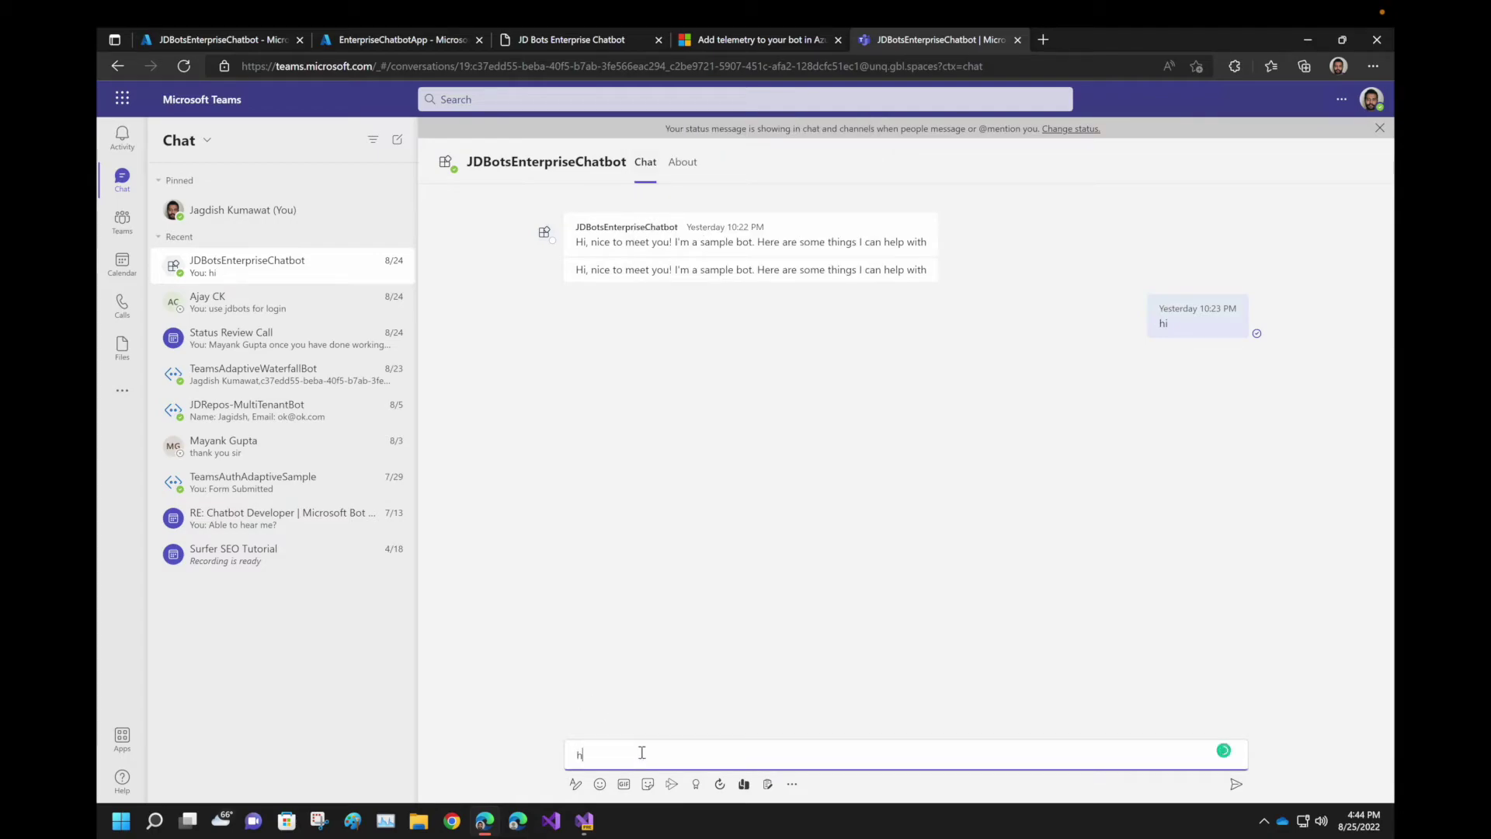
{"action": "type", "text": "hi"}
{"action": "key", "text": "Return"}
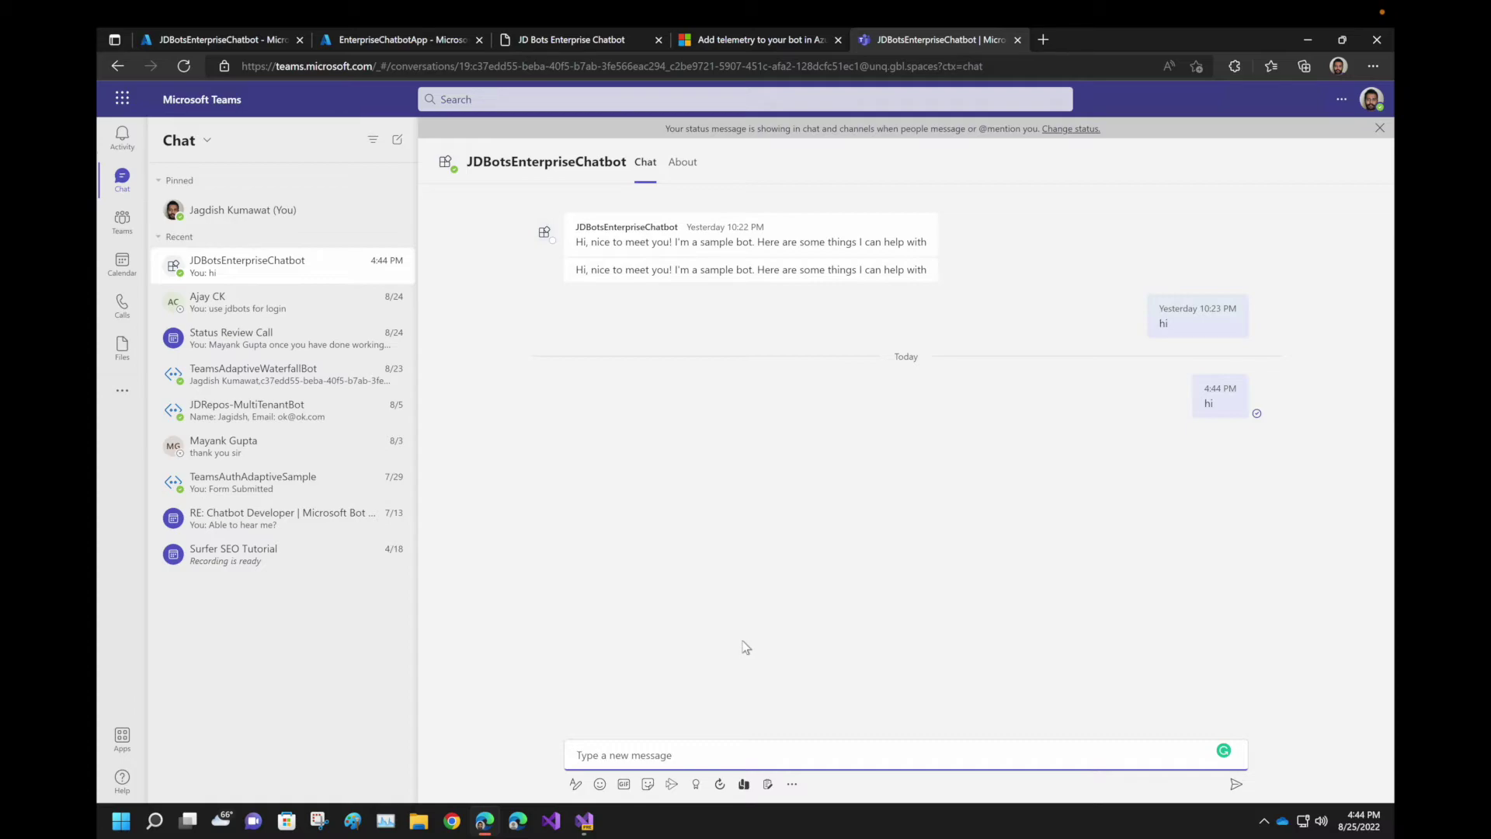
{"action": "type", "text": "meeting"}
{"action": "key", "text": "Return"}
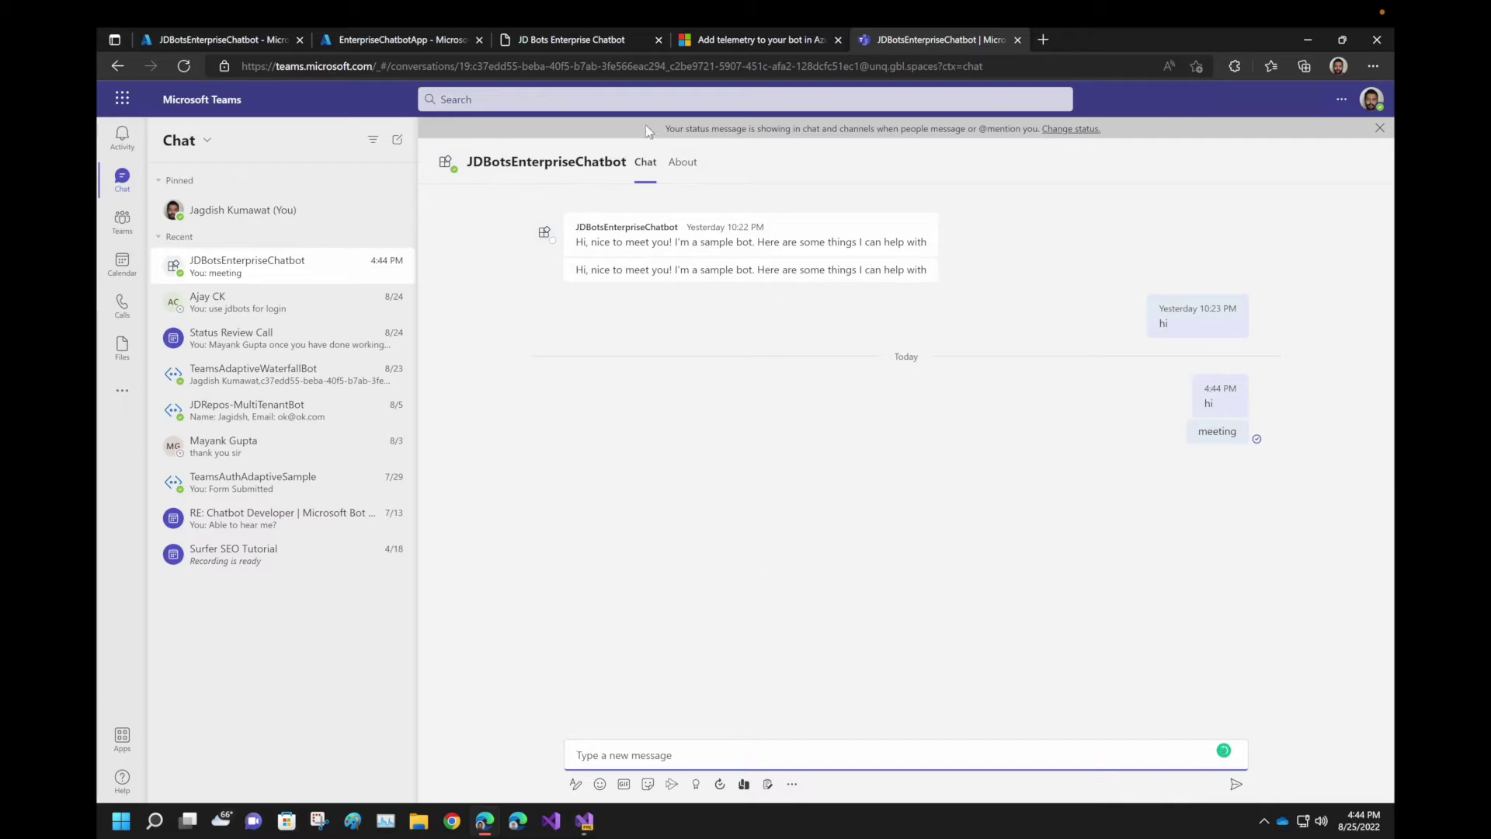
Rerun the customEvents query twice in EnterpriseChatbotApp Logs; it still shows nine Activity rows
{"action": "left_click", "coordinate": [329, 44]}
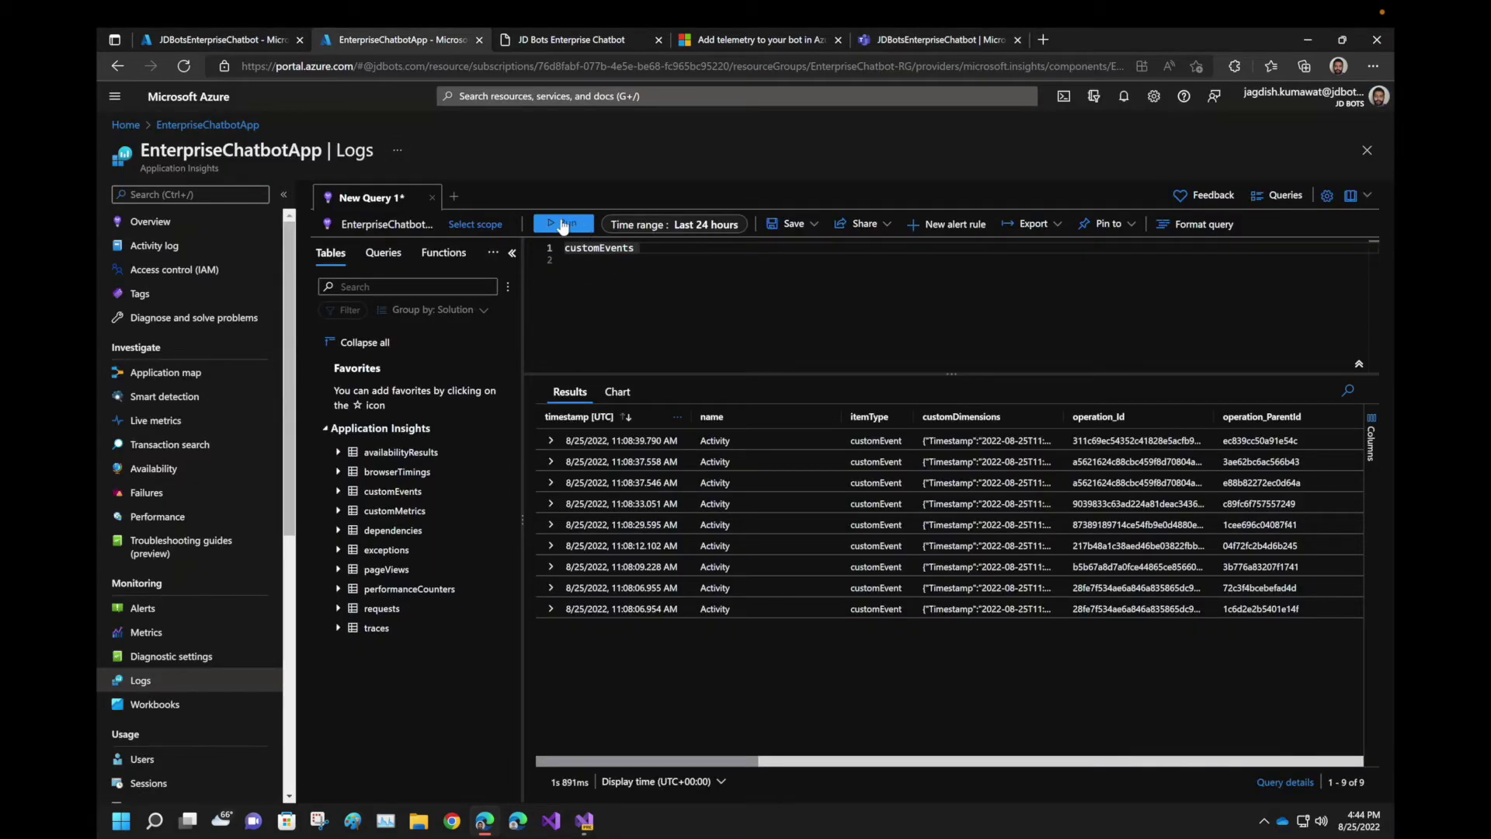
{"action": "left_click", "coordinate": [564, 225]}
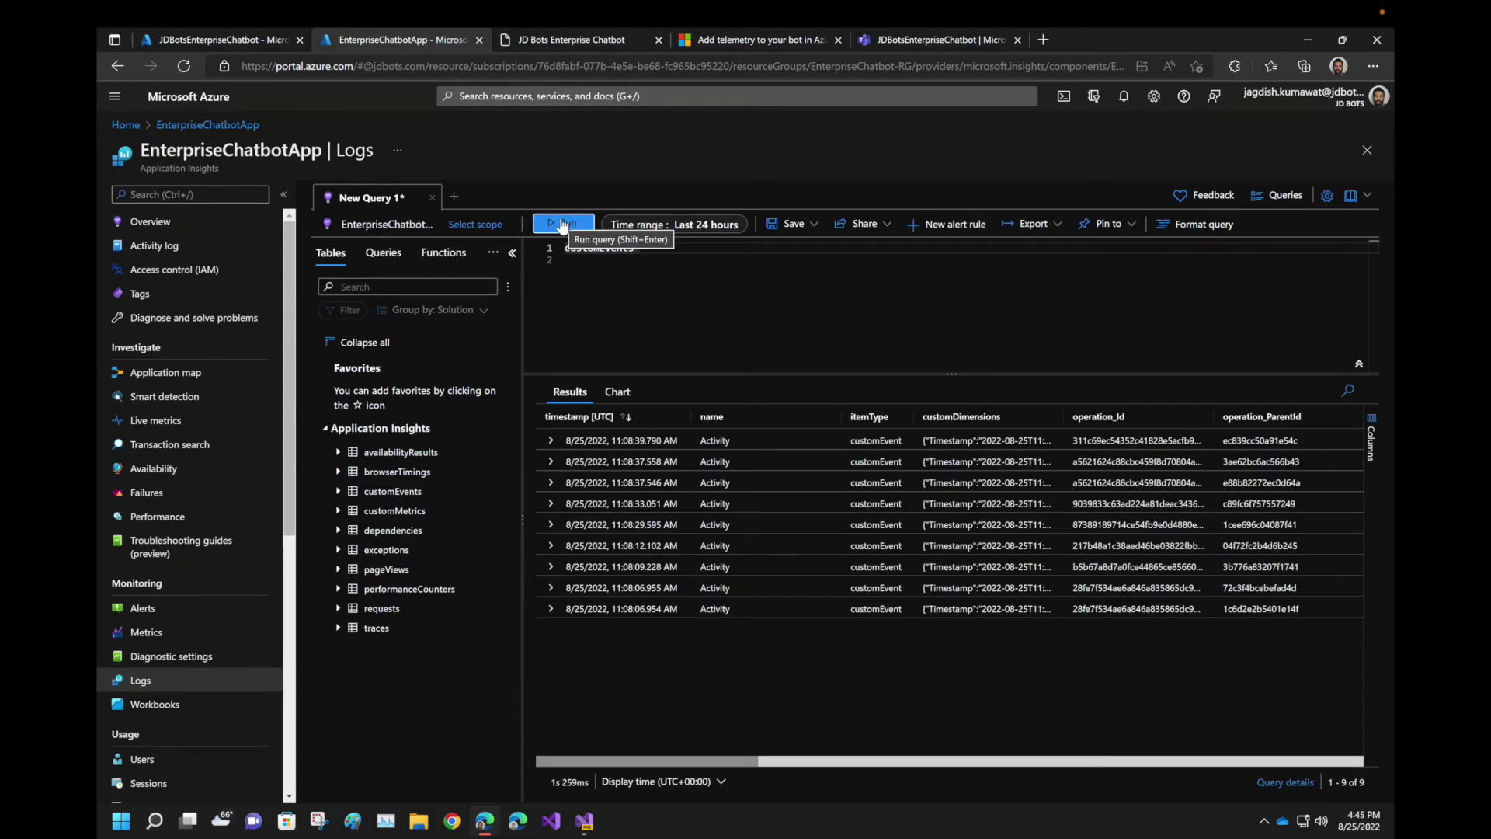
{"action": "left_click", "coordinate": [563, 225]}
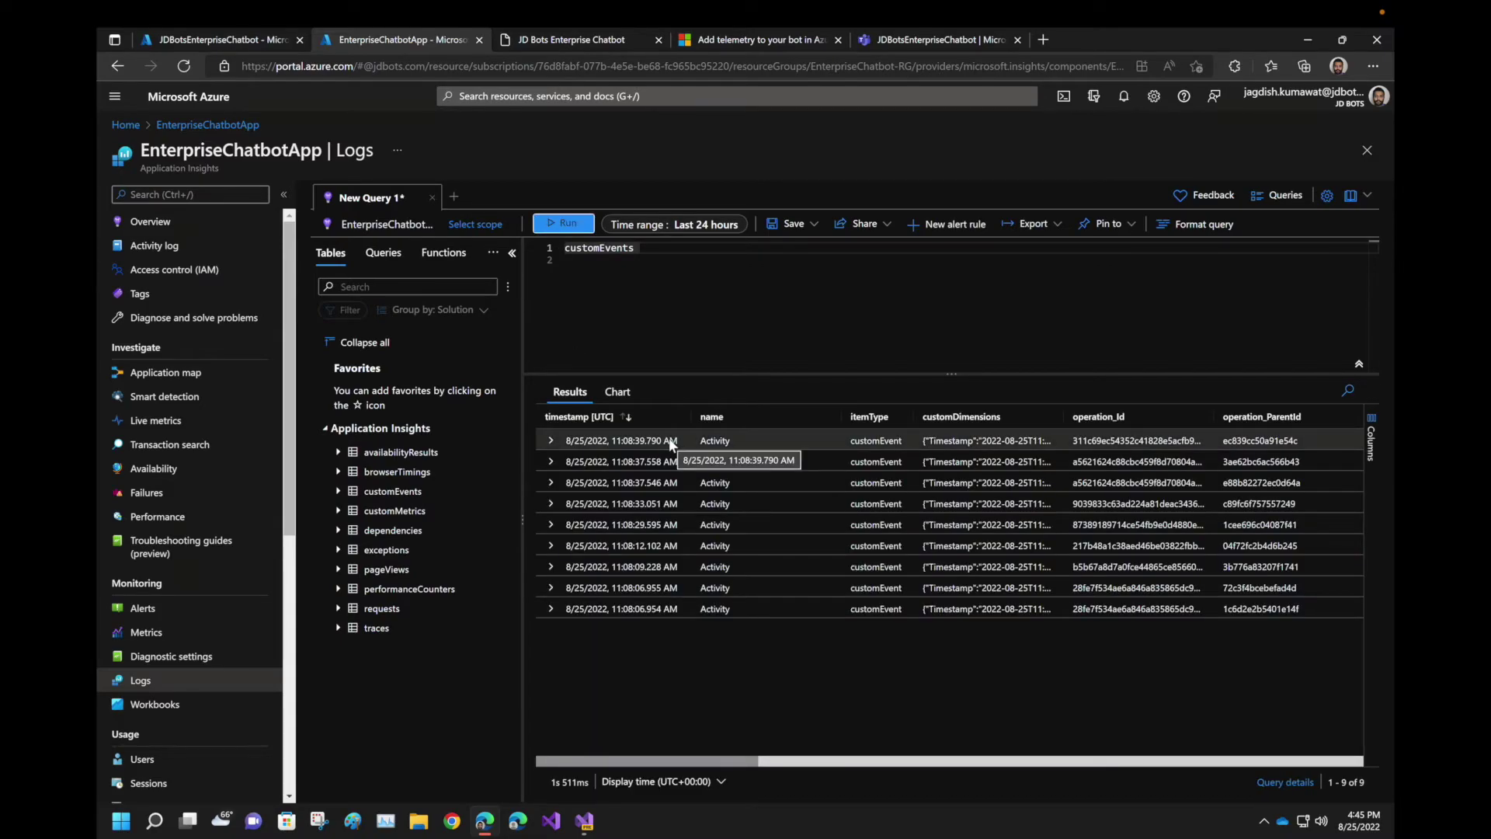
Search Google for 'utc time now' in a new tab to check the current UTC time
{"action": "left_click", "coordinate": [1045, 35]}
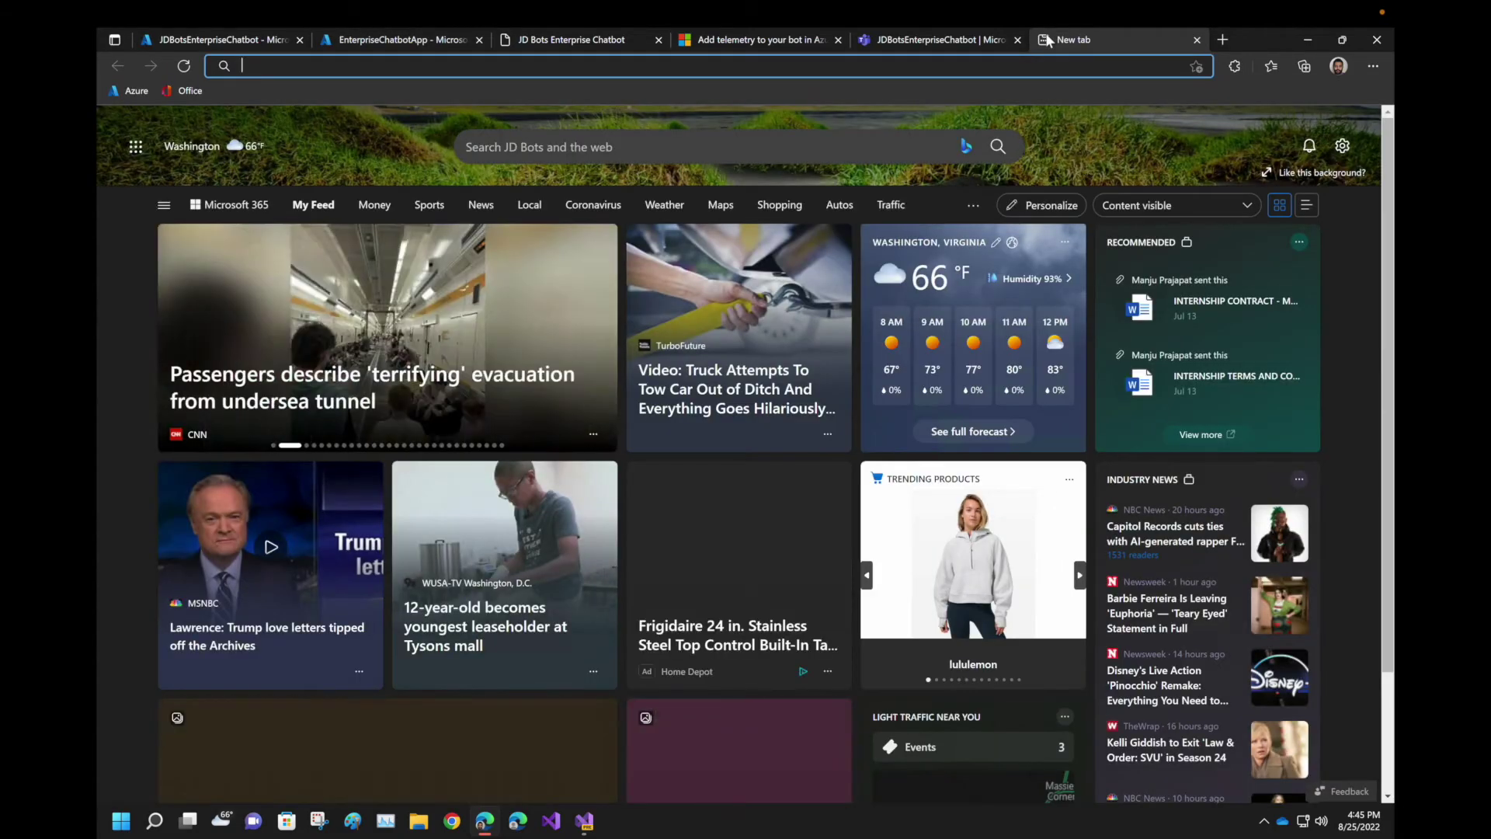
{"action": "type", "text": "utc time"}
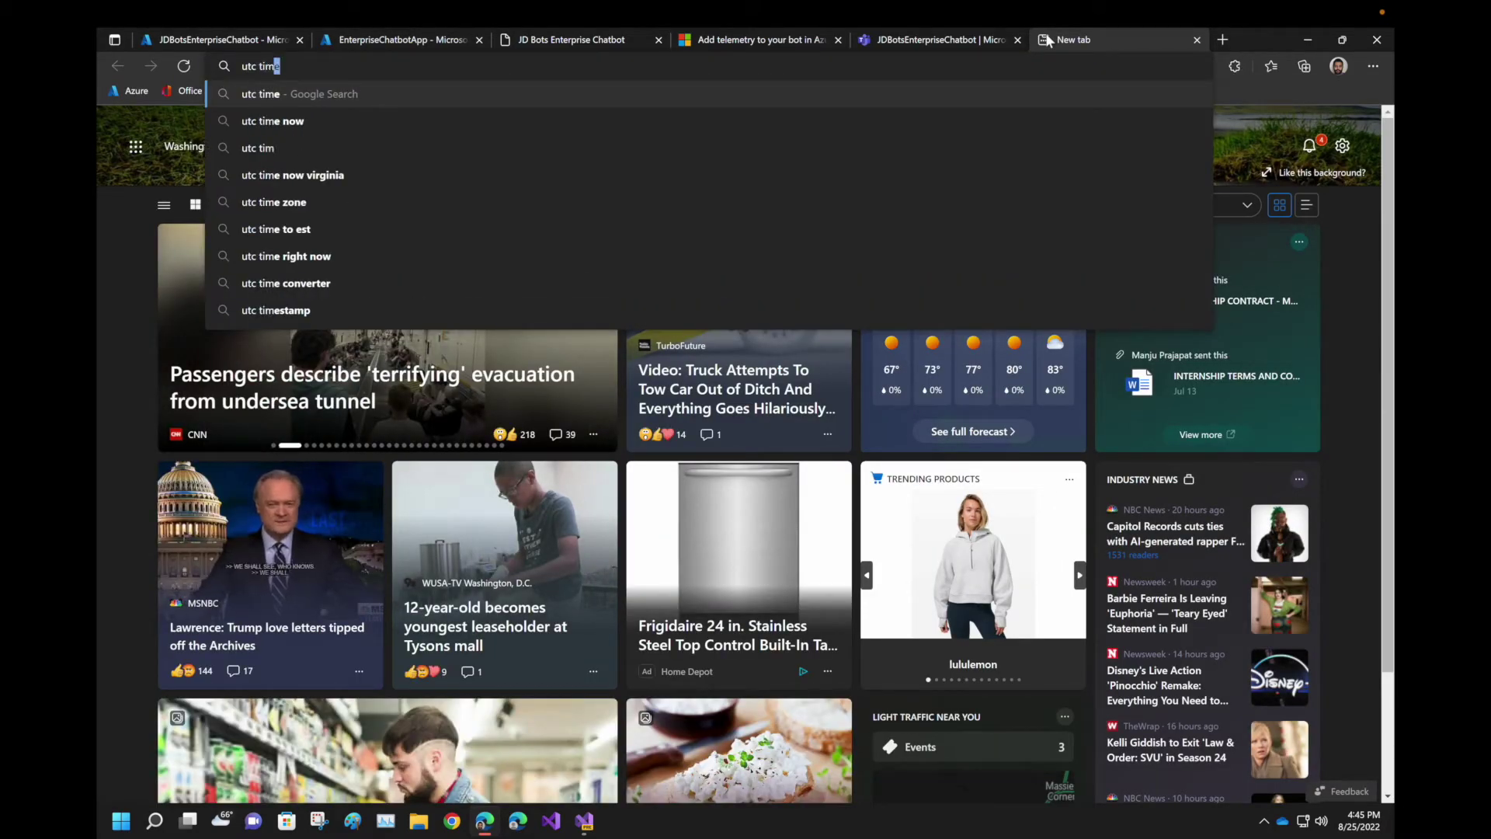
{"action": "key", "text": "Down"}
{"action": "key", "text": "Return"}
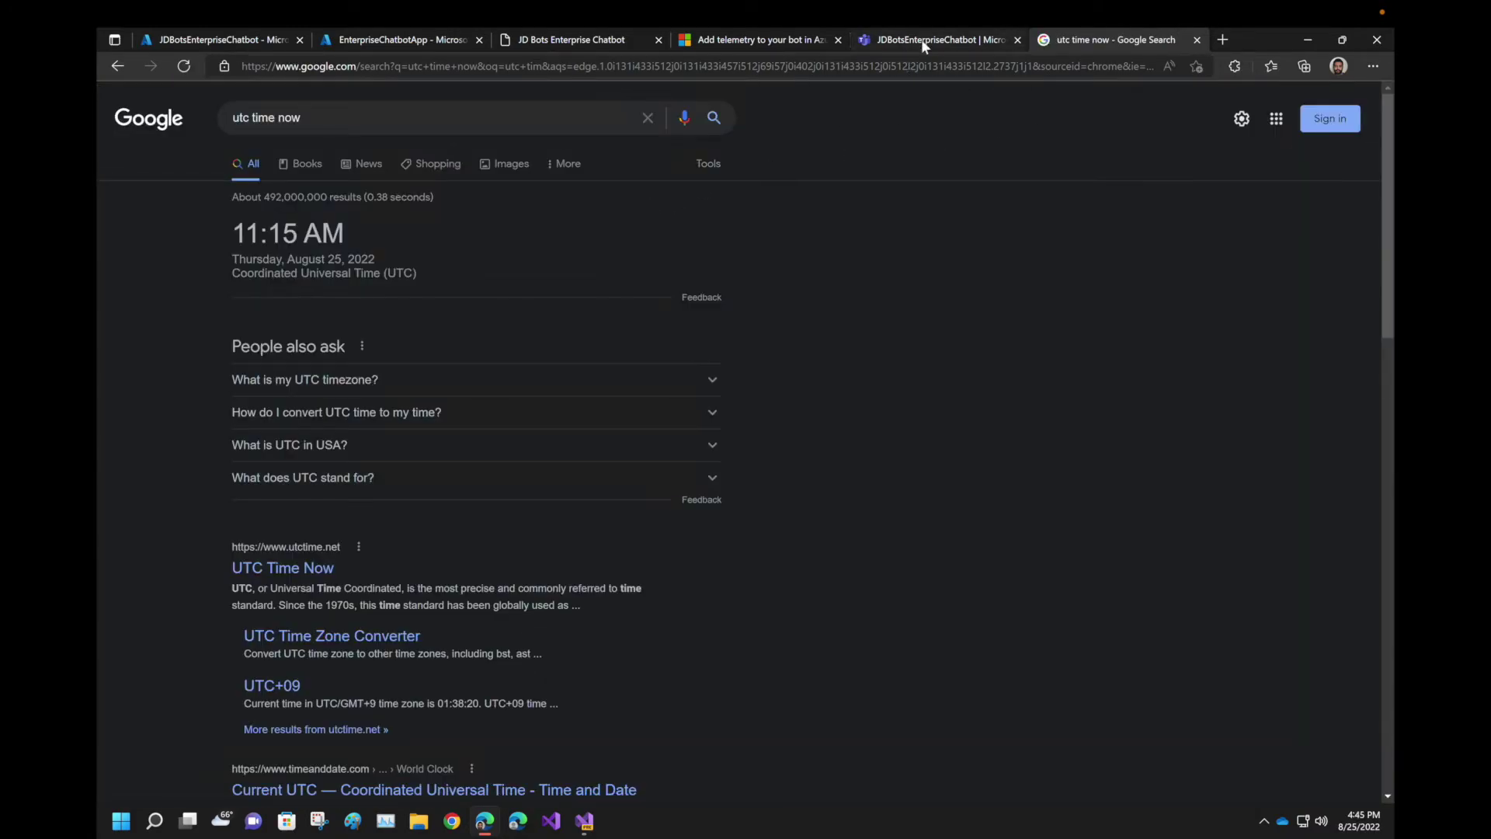
Run the customEvents query twice more in the EnterpriseChatbotApp Logs
{"action": "left_click", "coordinate": [421, 45]}
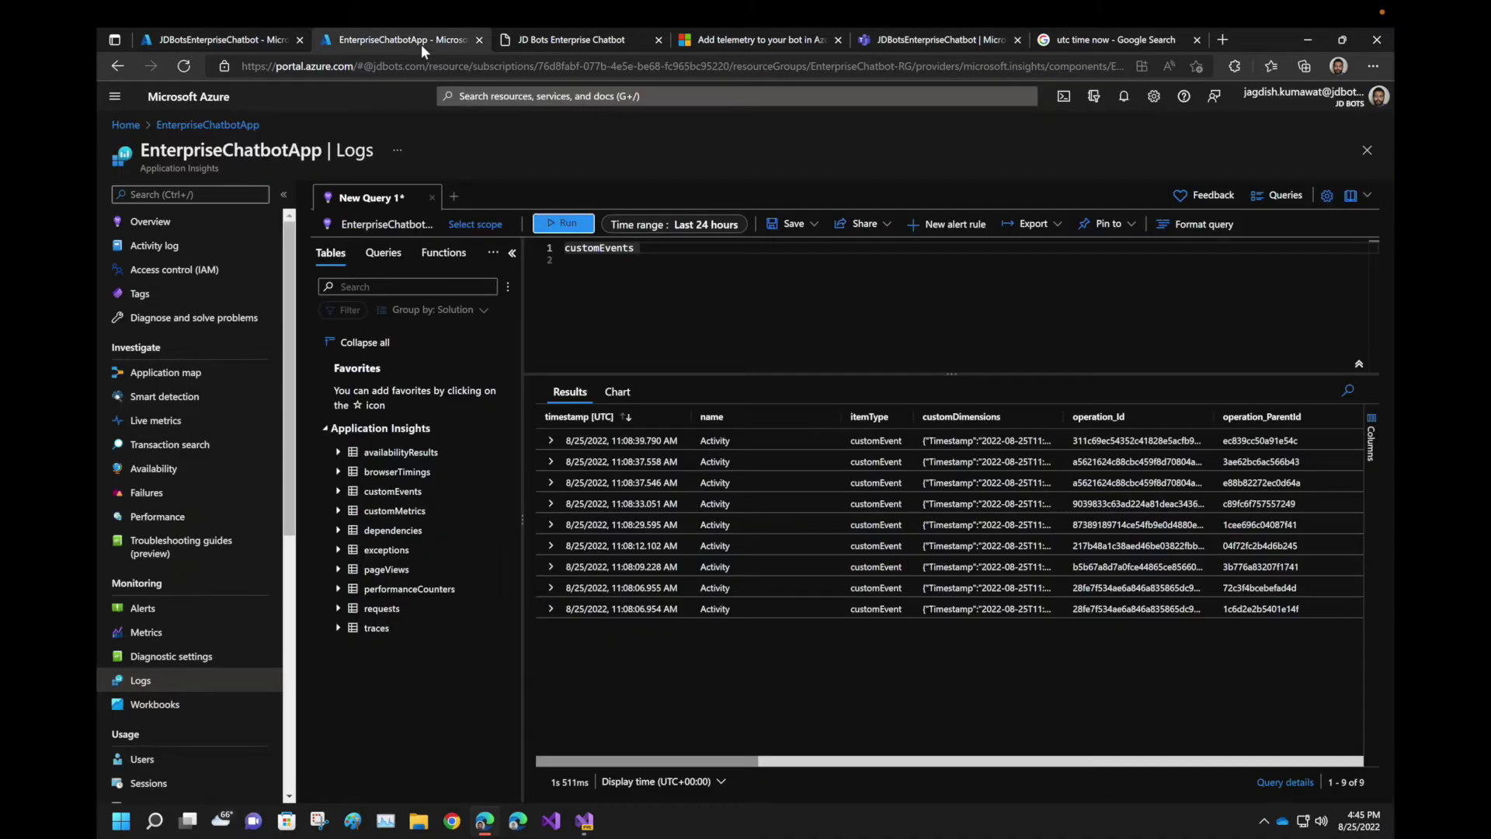
{"action": "left_click", "coordinate": [559, 224]}
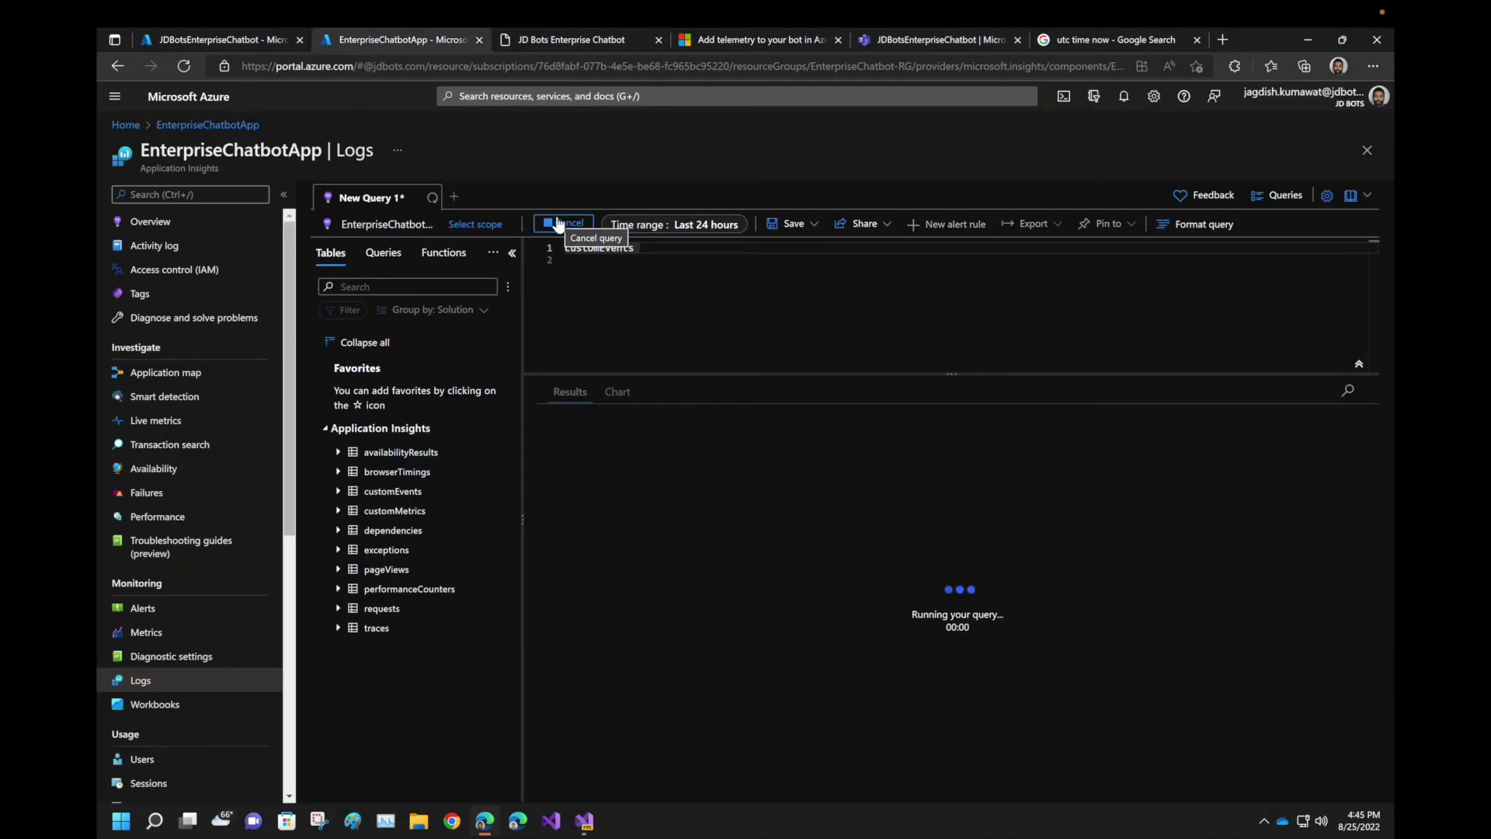
{"action": "left_click", "coordinate": [559, 223]}
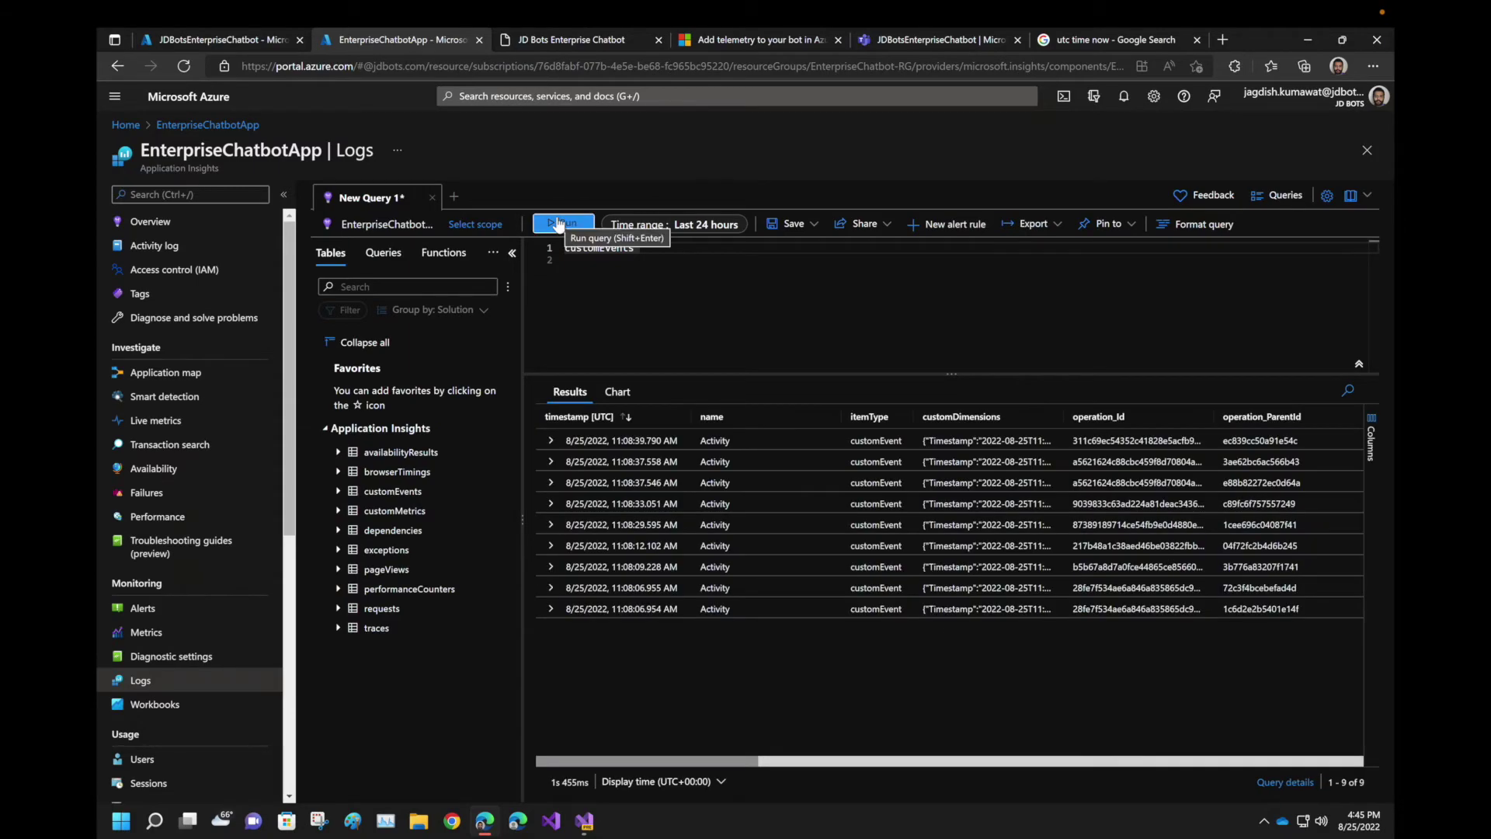
Reload Logs via Overview, discarding unsaved query edits, and close the example queries gallery
{"action": "left_click", "coordinate": [229, 224]}
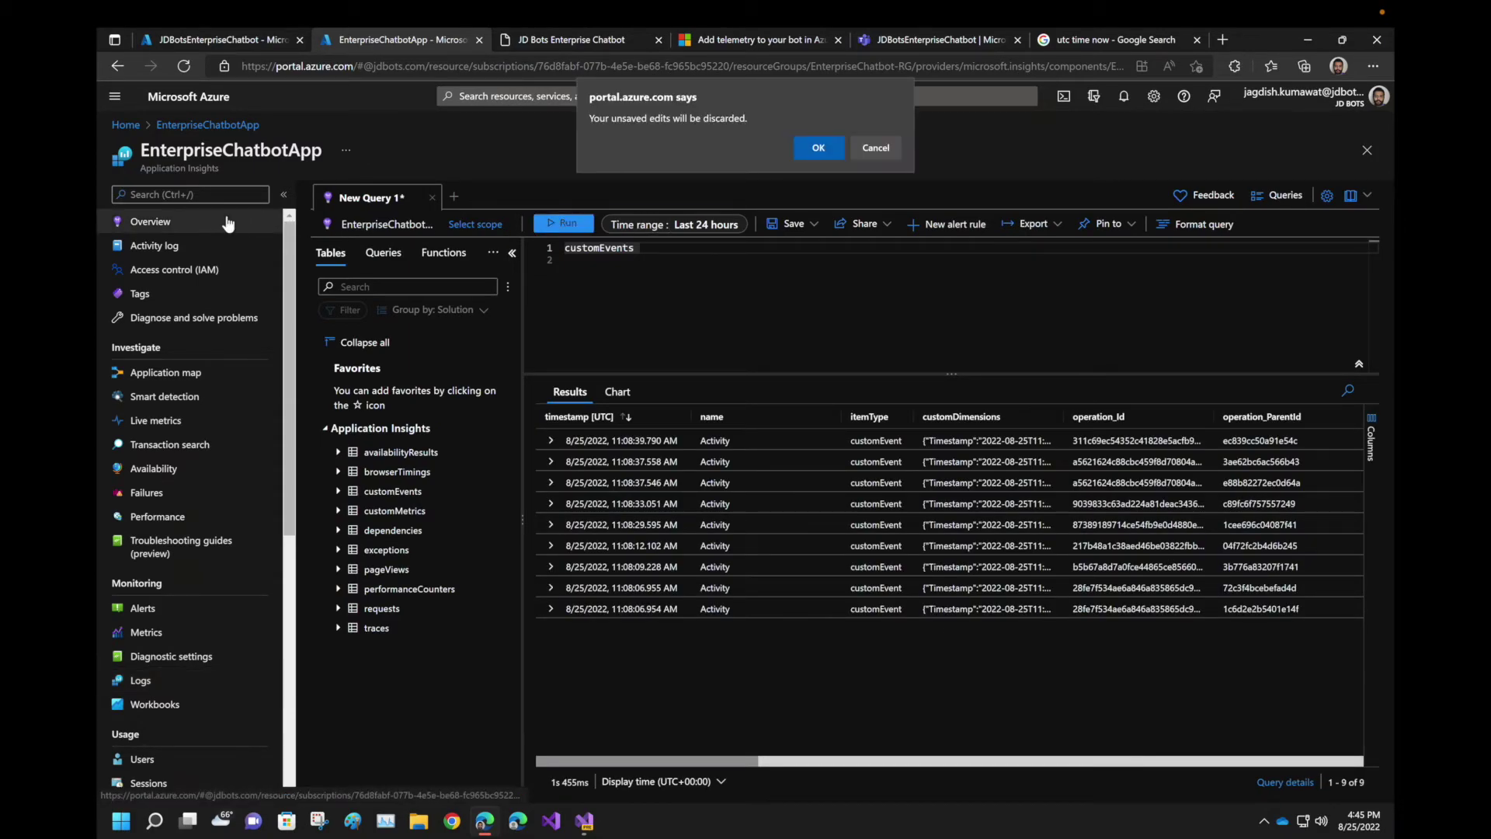
{"action": "left_click", "coordinate": [813, 154]}
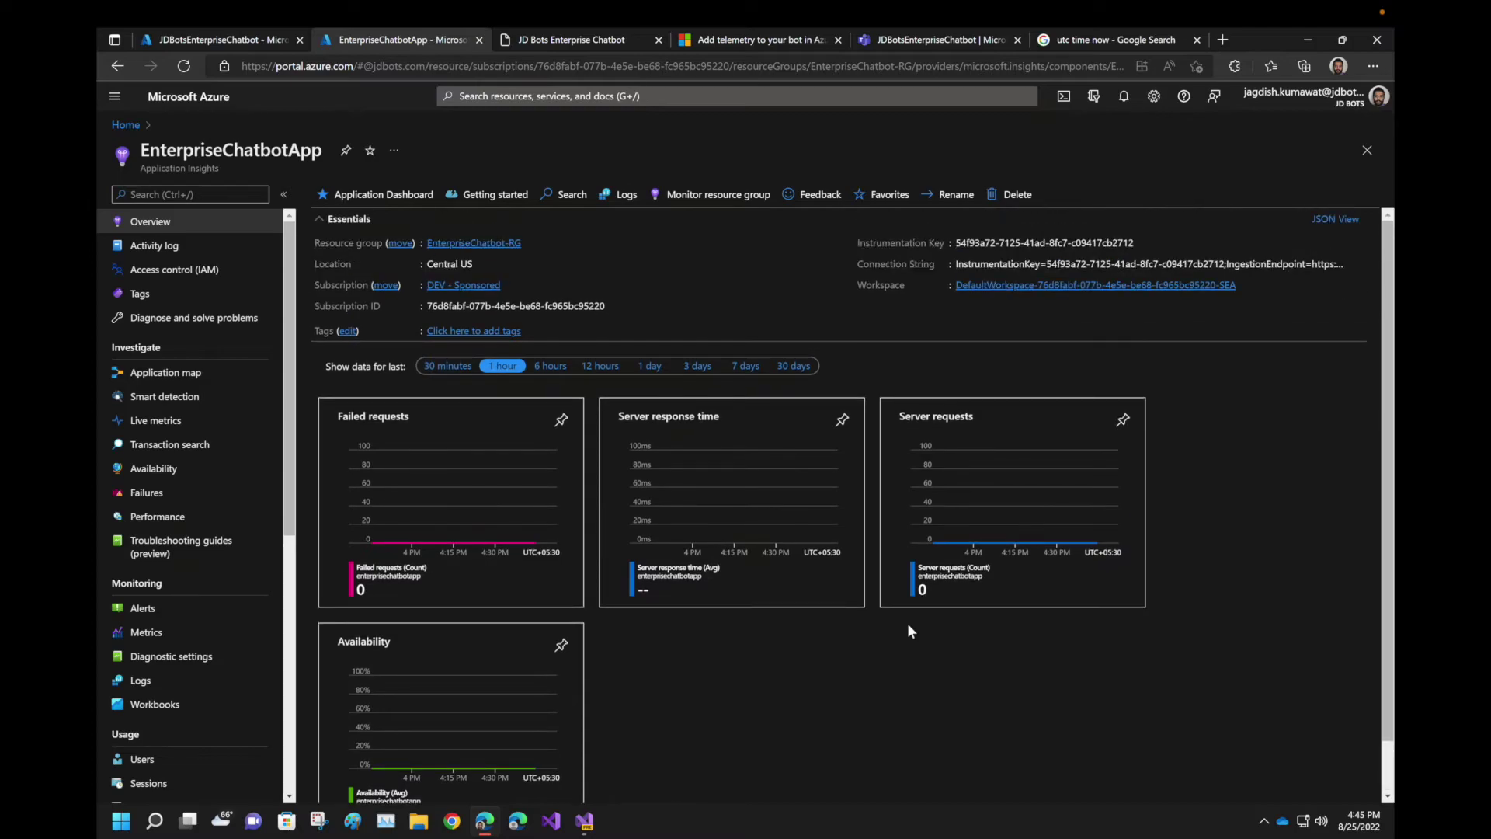
{"action": "left_click", "coordinate": [626, 199]}
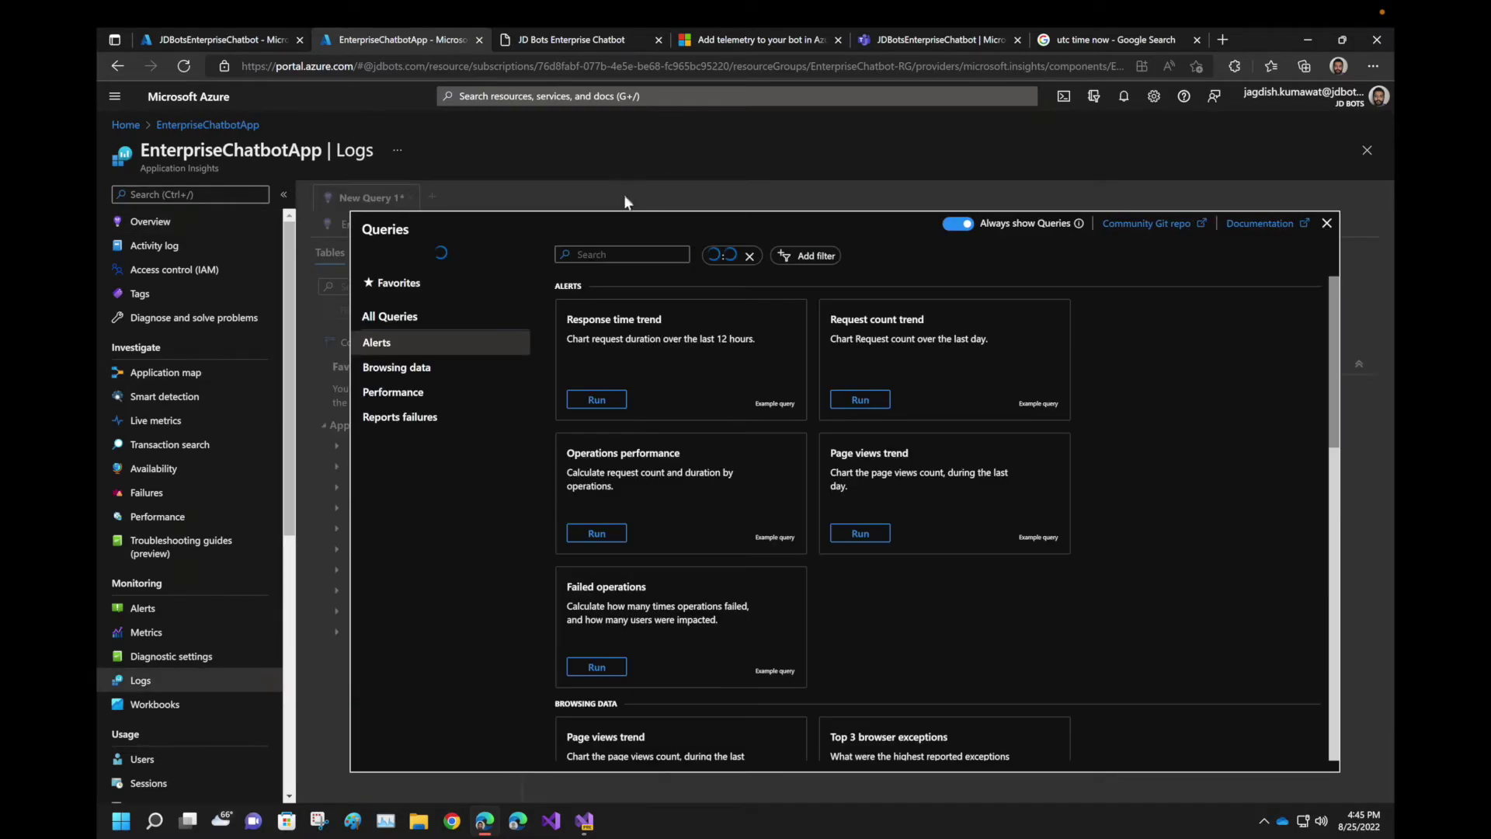
{"action": "left_click", "coordinate": [1326, 224]}
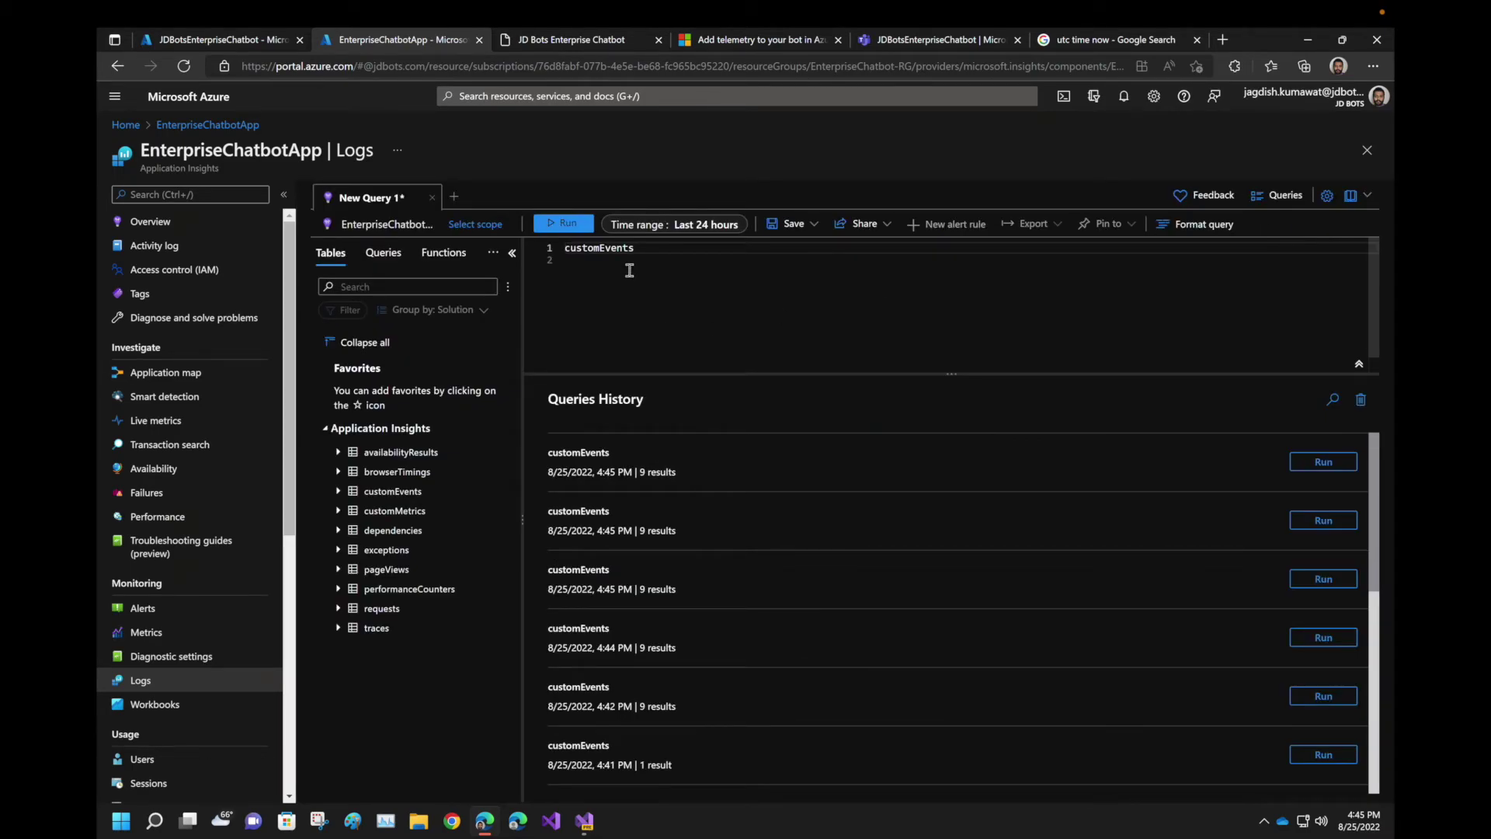
Run an exceptions query, then a requests query; neither returns results for the last 24 hours
{"action": "double_click", "coordinate": [611, 248]}
{"action": "key", "text": "BackSpace"}
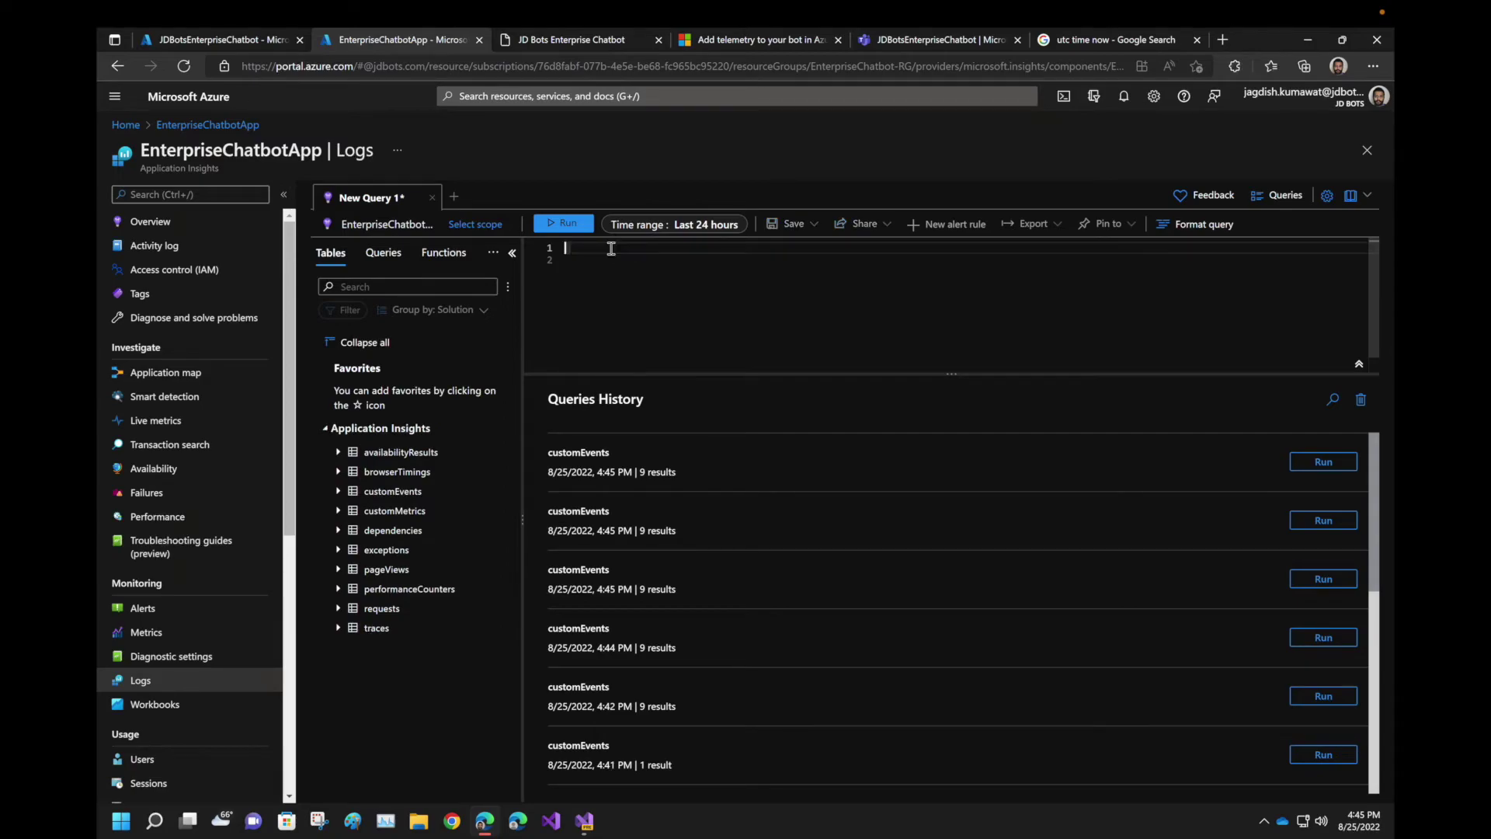
{"action": "double_click", "coordinate": [385, 551]}
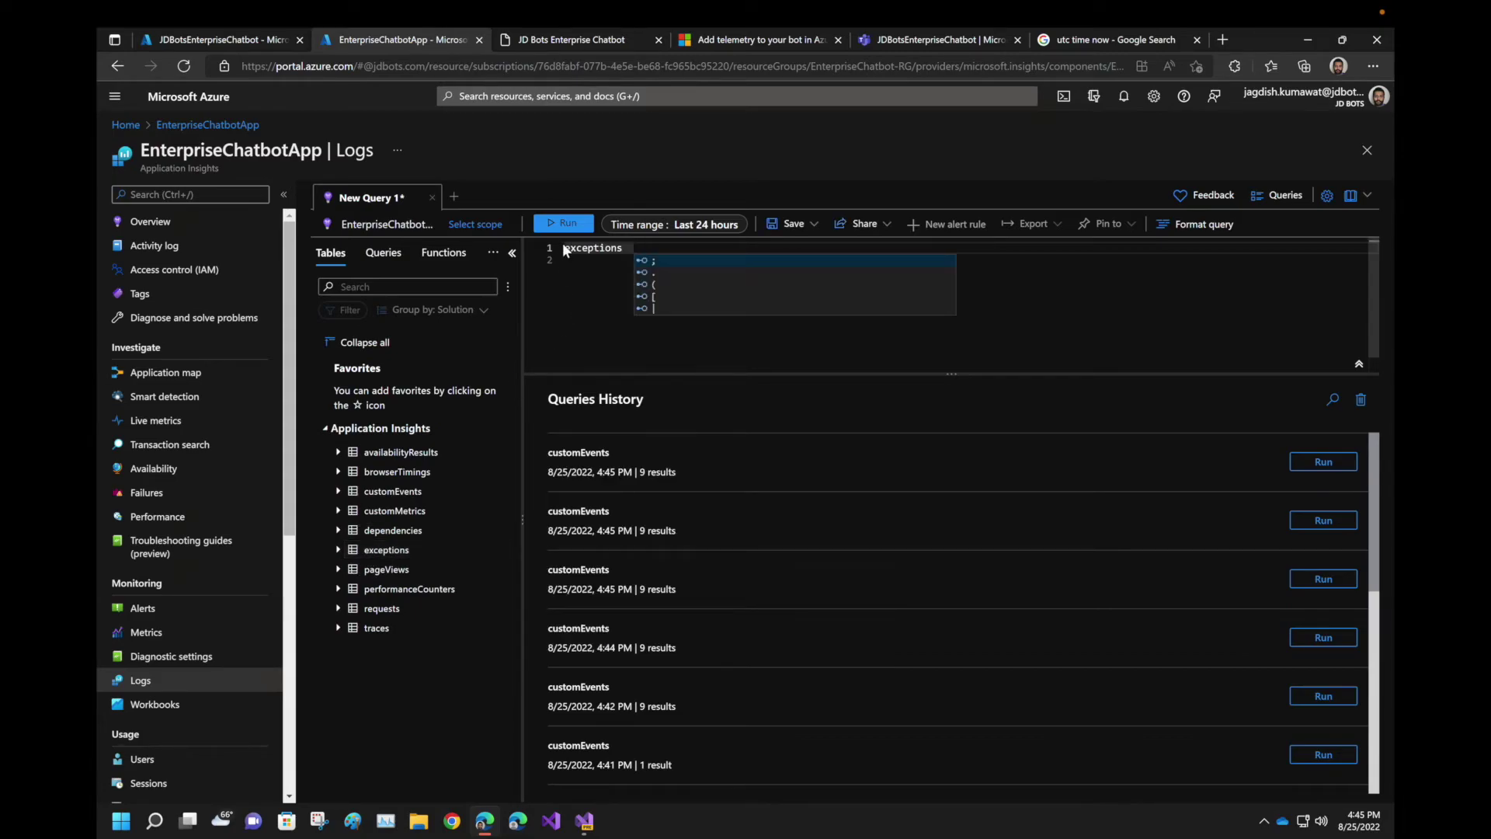
{"action": "left_click", "coordinate": [583, 229]}
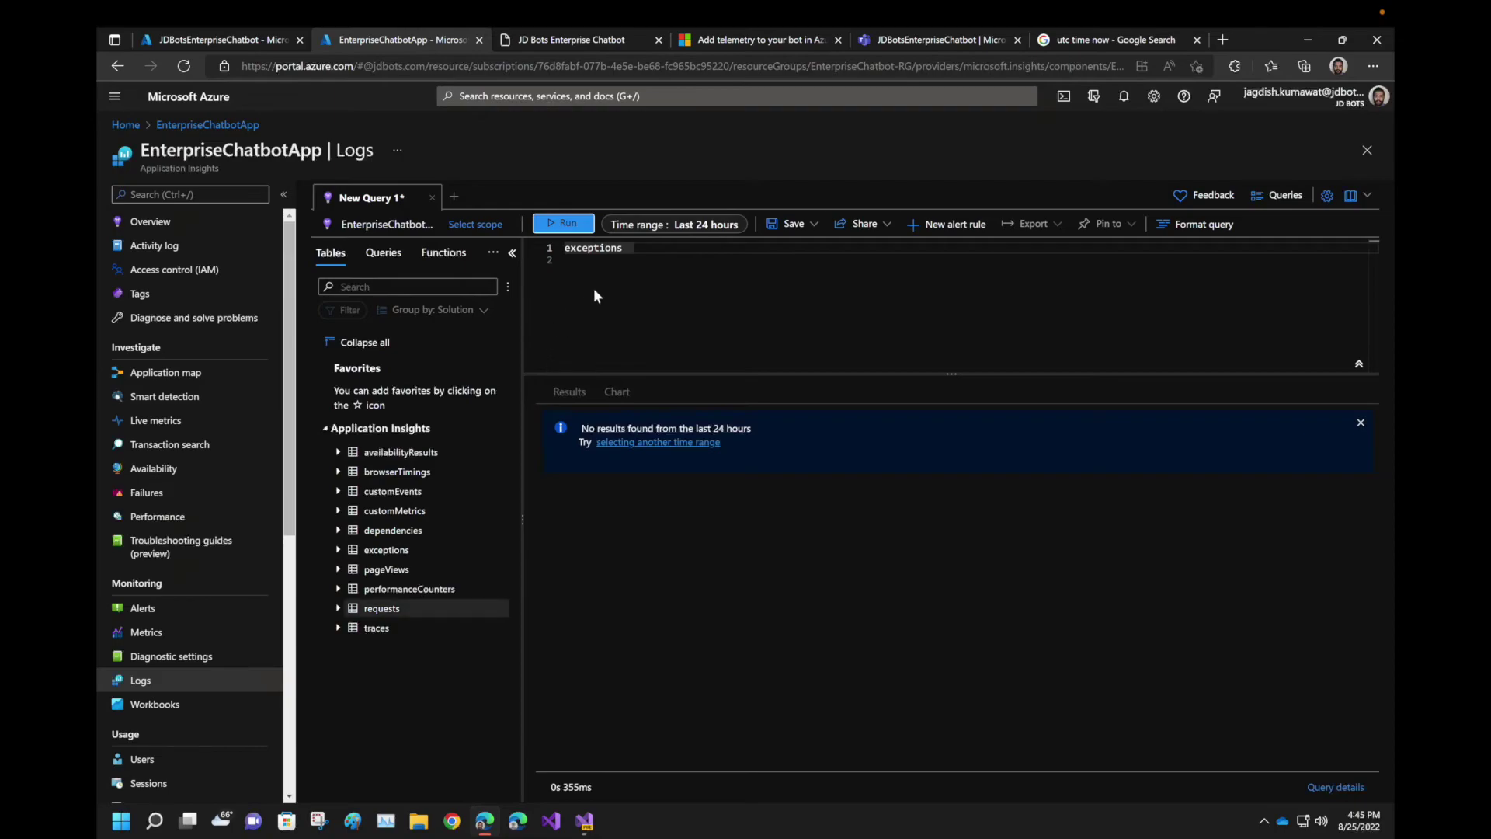
{"action": "double_click", "coordinate": [579, 247]}
{"action": "key", "text": "BackSpace"}
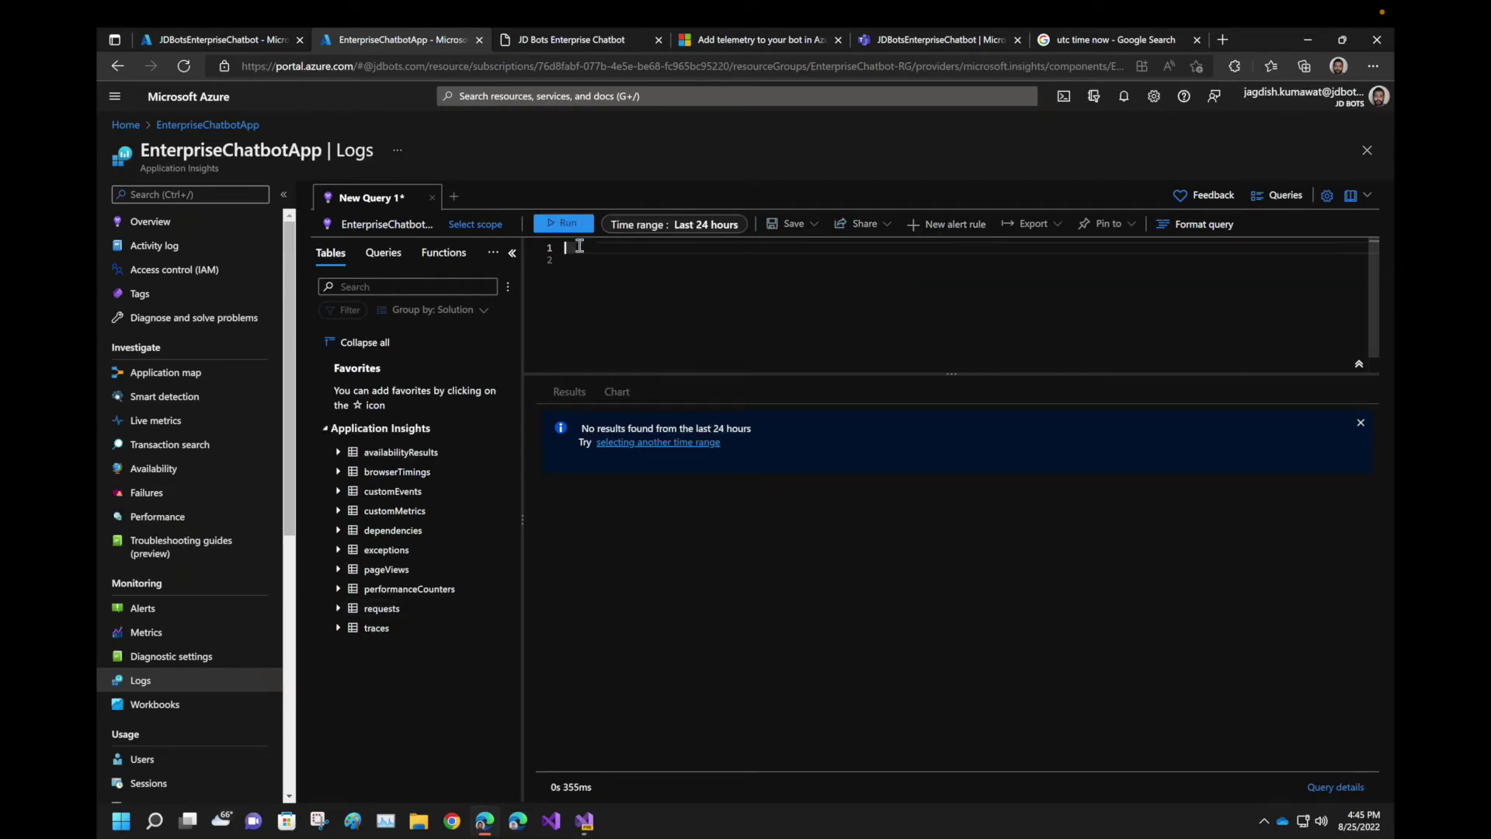
{"action": "double_click", "coordinate": [382, 609]}
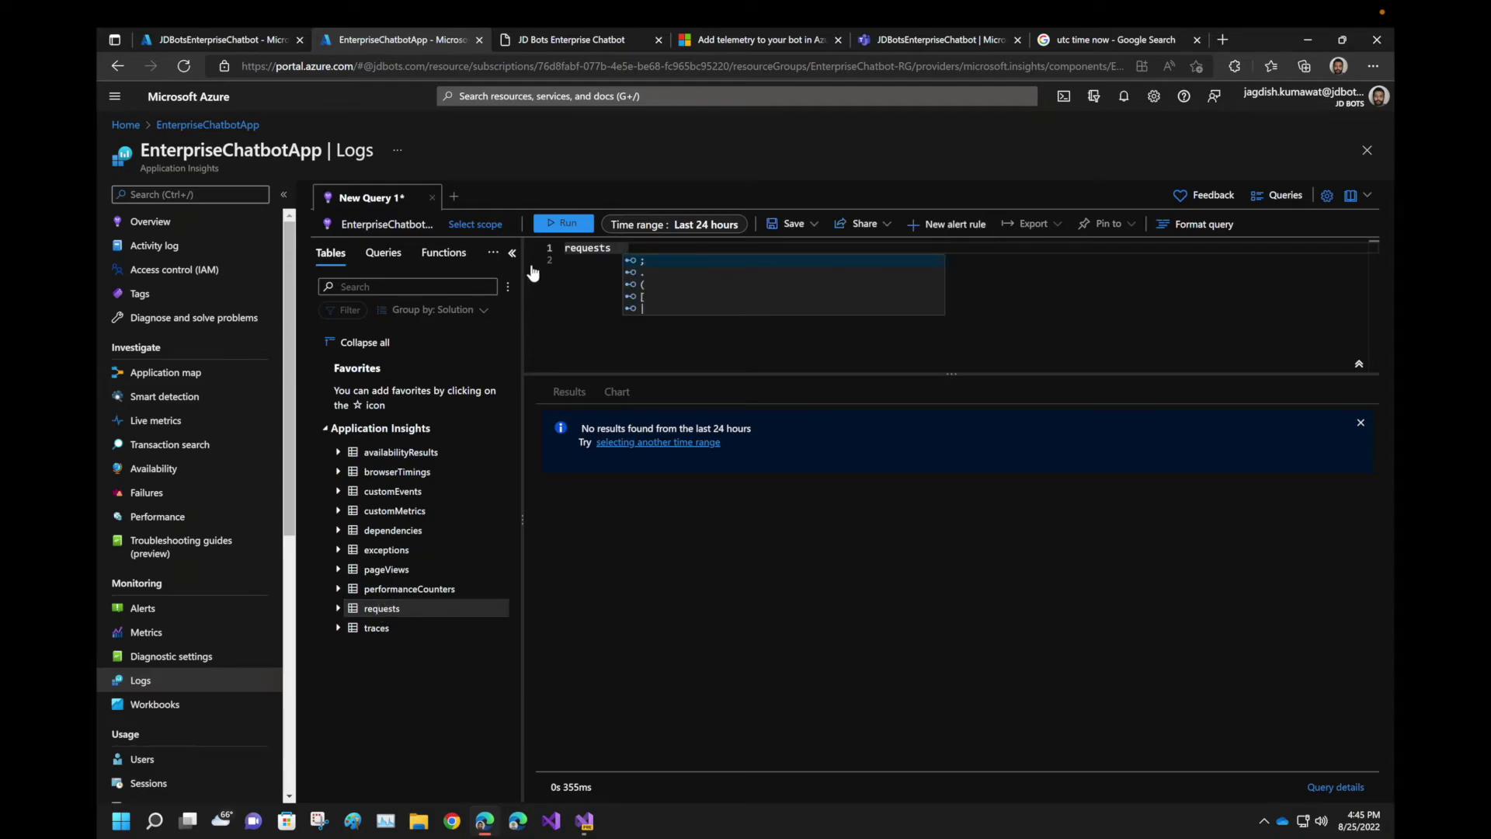
{"action": "left_click", "coordinate": [564, 225]}
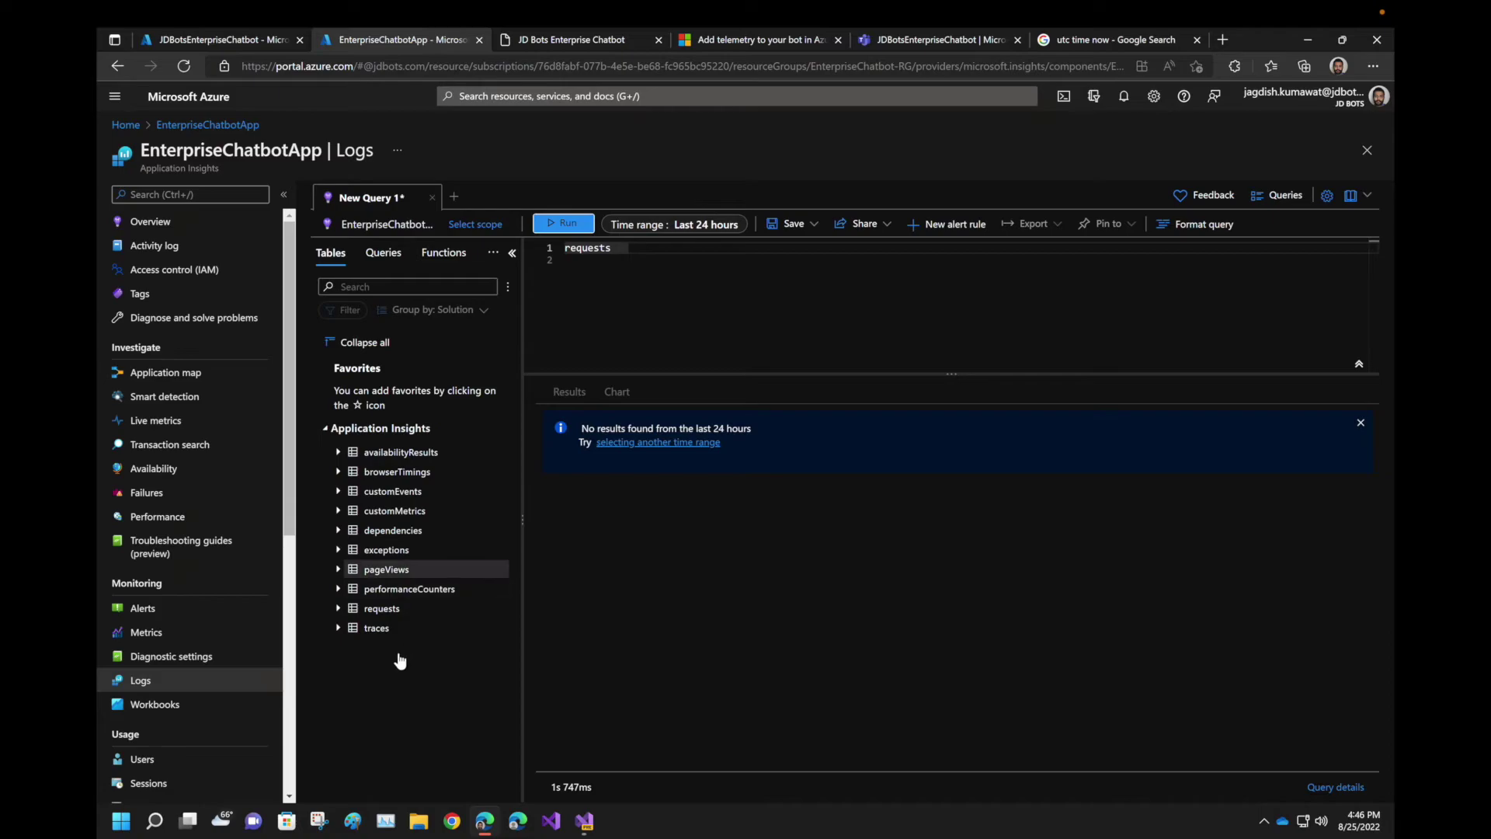
Run a traces query, which returns nothing, then put customEvents back in the editor
{"action": "left_click", "coordinate": [611, 256]}
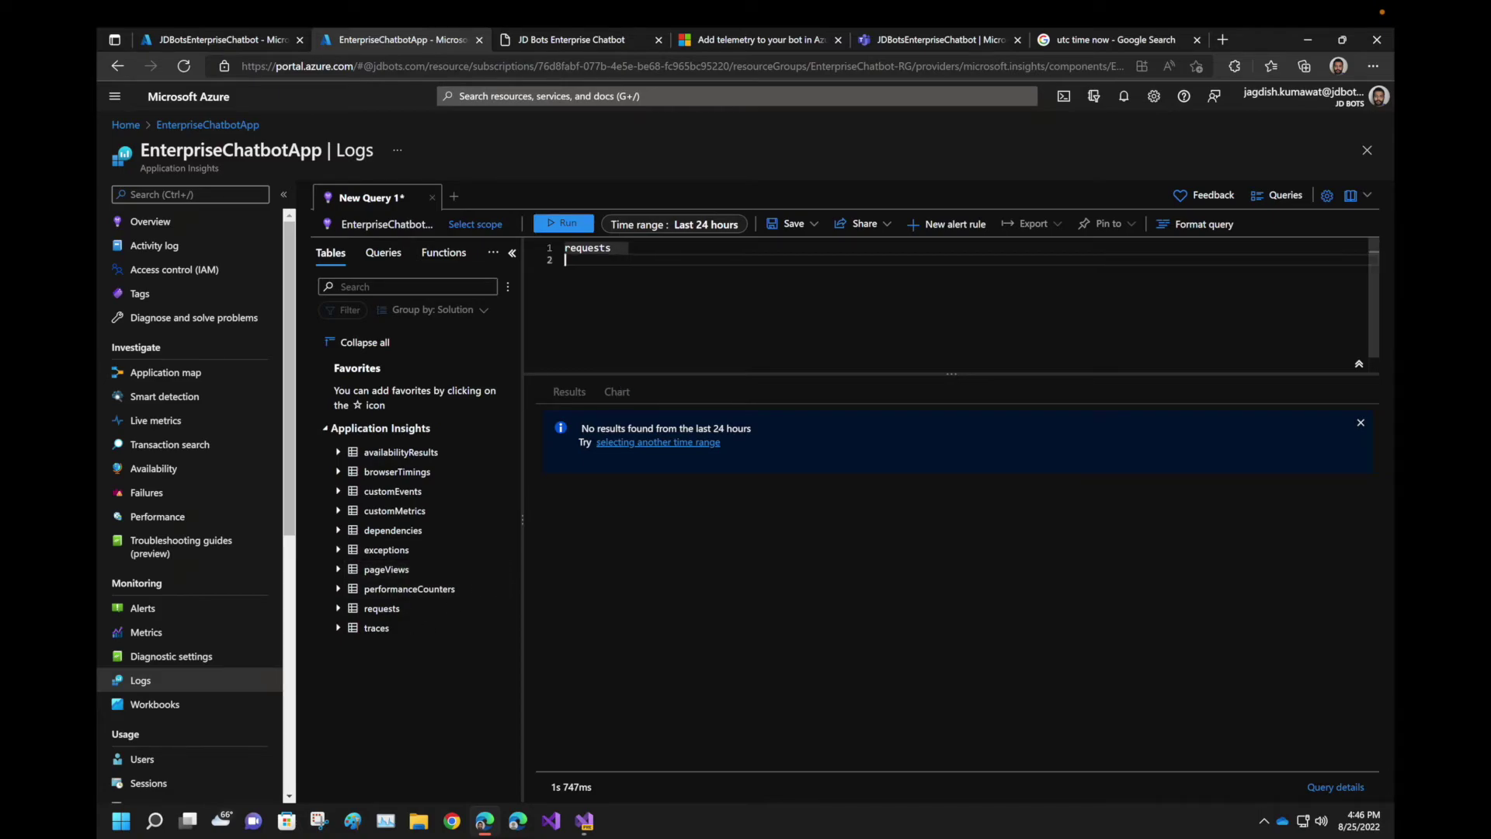
{"action": "double_click", "coordinate": [579, 250]}
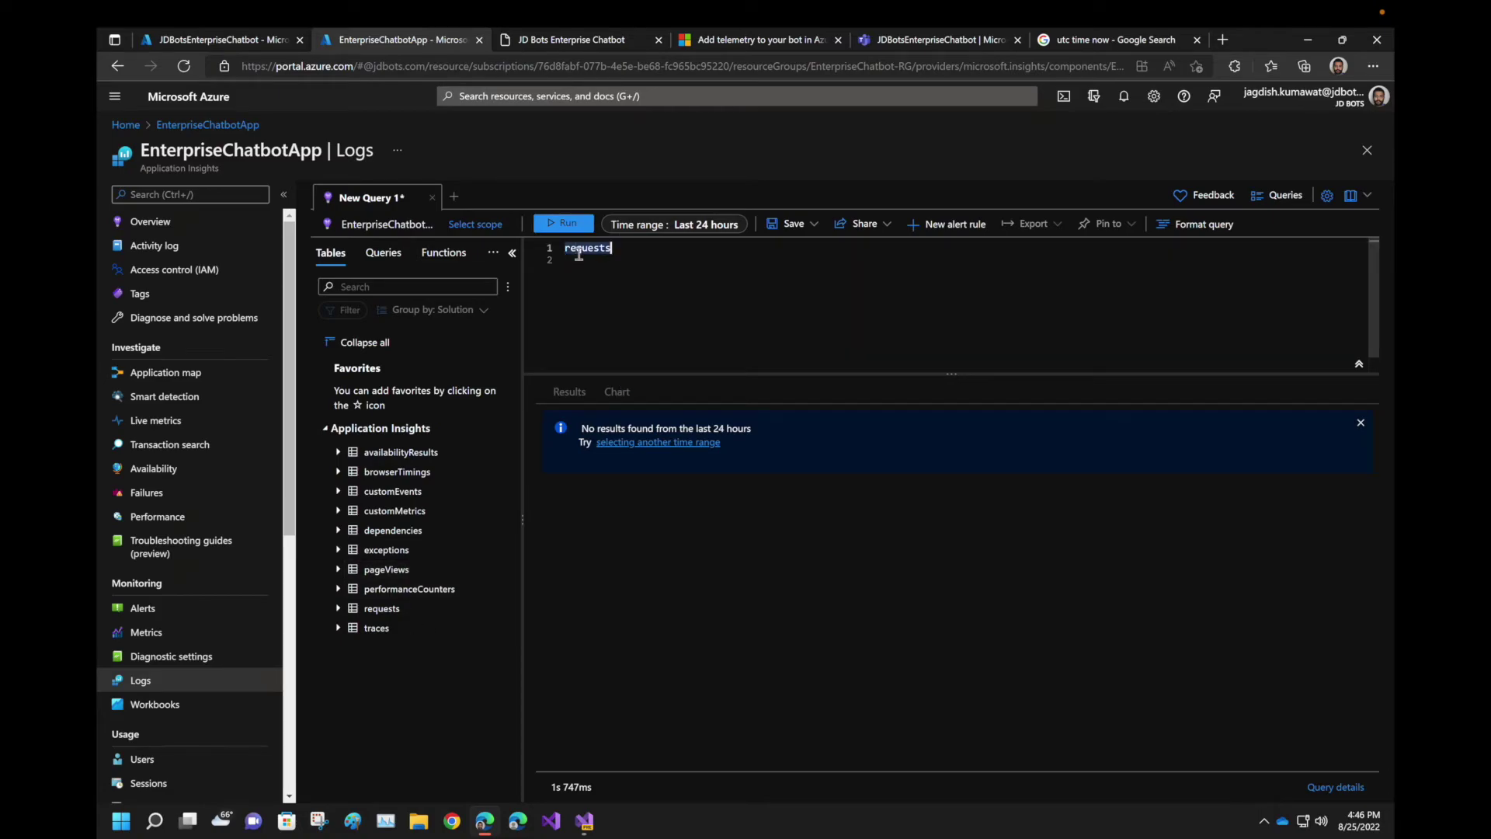
{"action": "double_click", "coordinate": [376, 627]}
{"action": "left_click", "coordinate": [567, 225]}
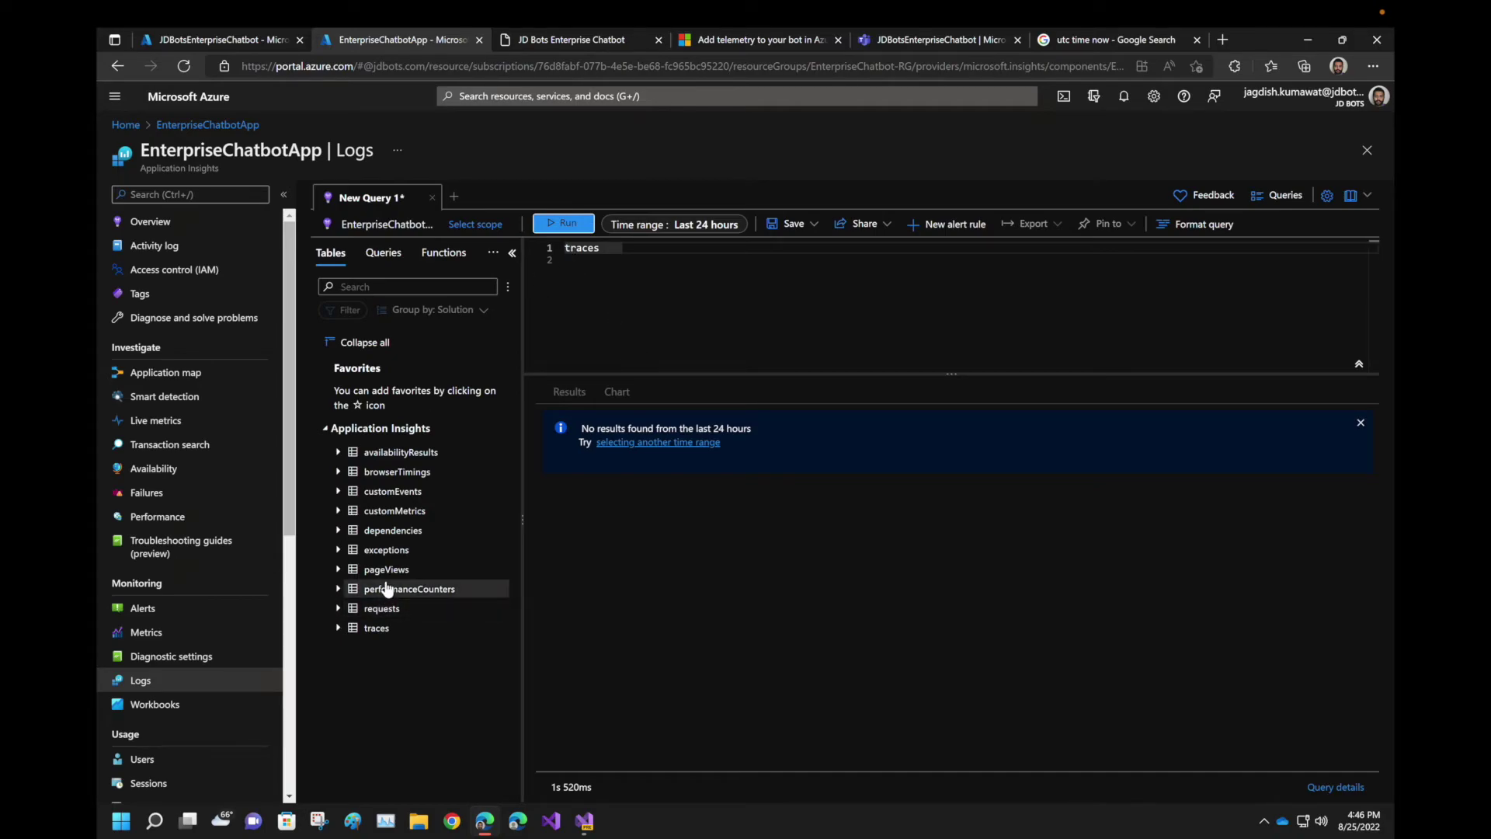
{"action": "left_click", "coordinate": [607, 256]}
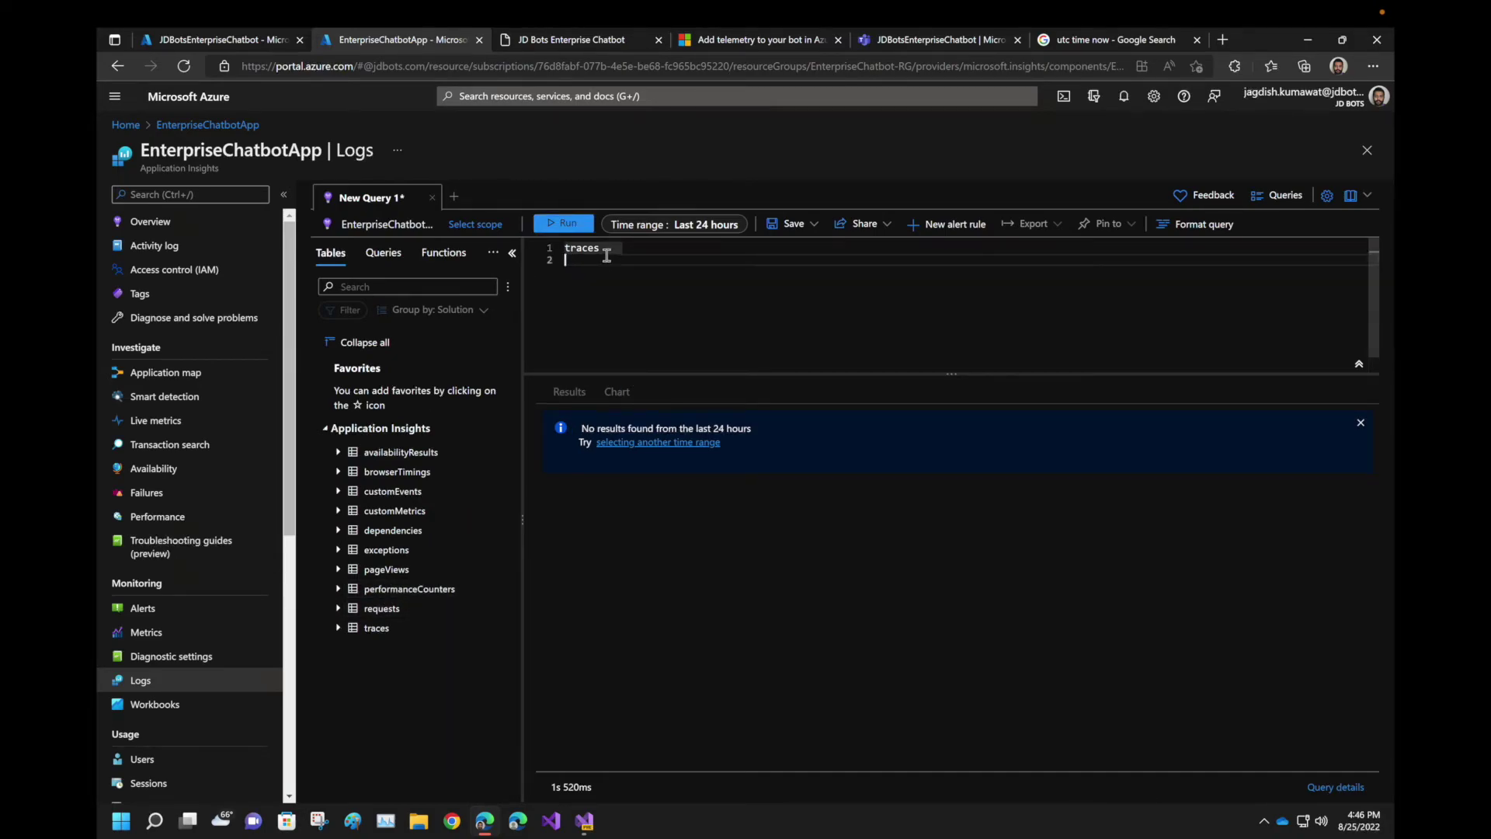
{"action": "double_click", "coordinate": [598, 249]}
{"action": "key", "text": "BackSpace"}
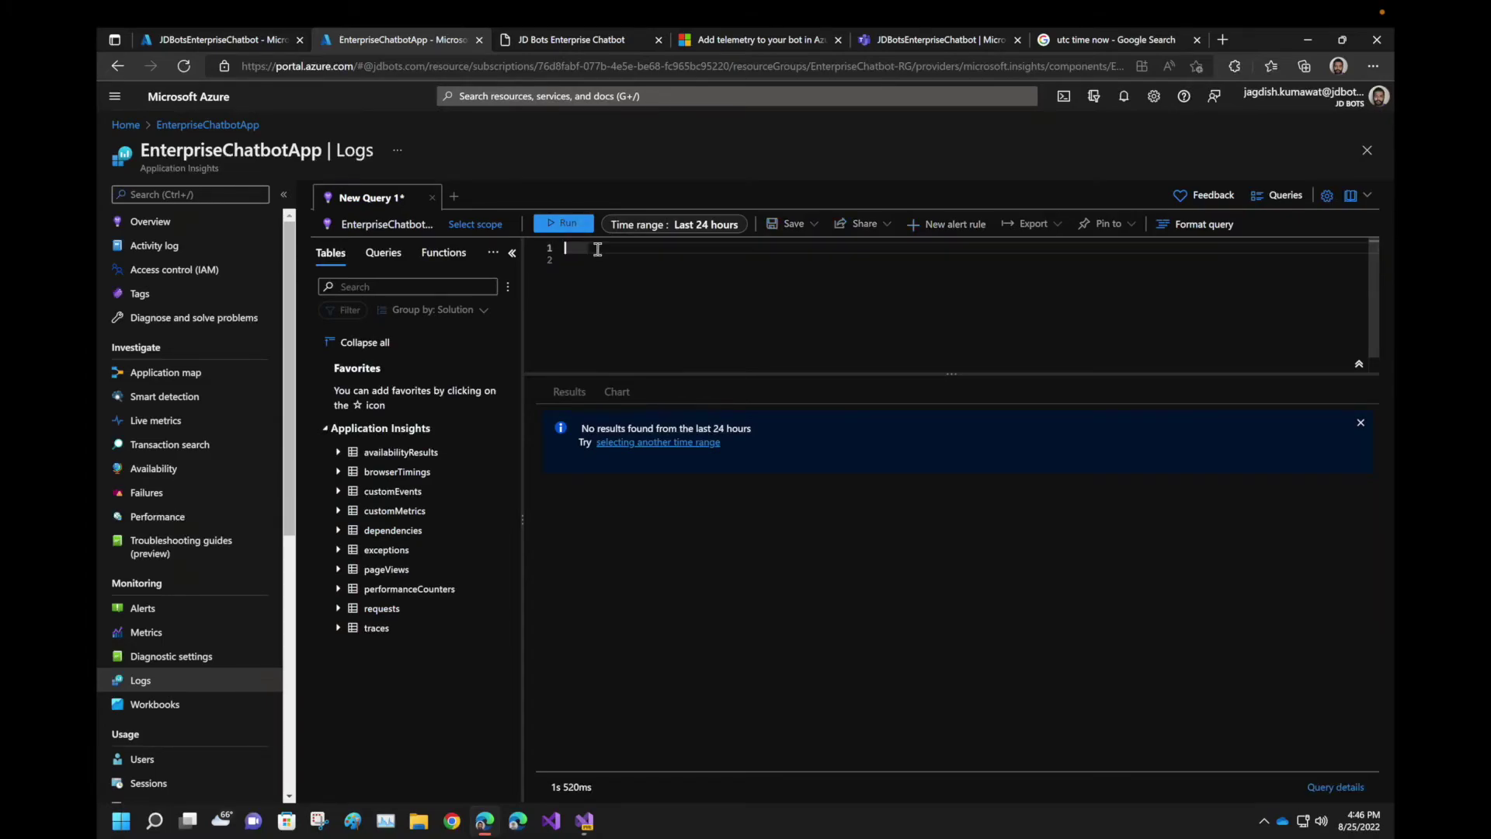
{"action": "double_click", "coordinate": [393, 492]}
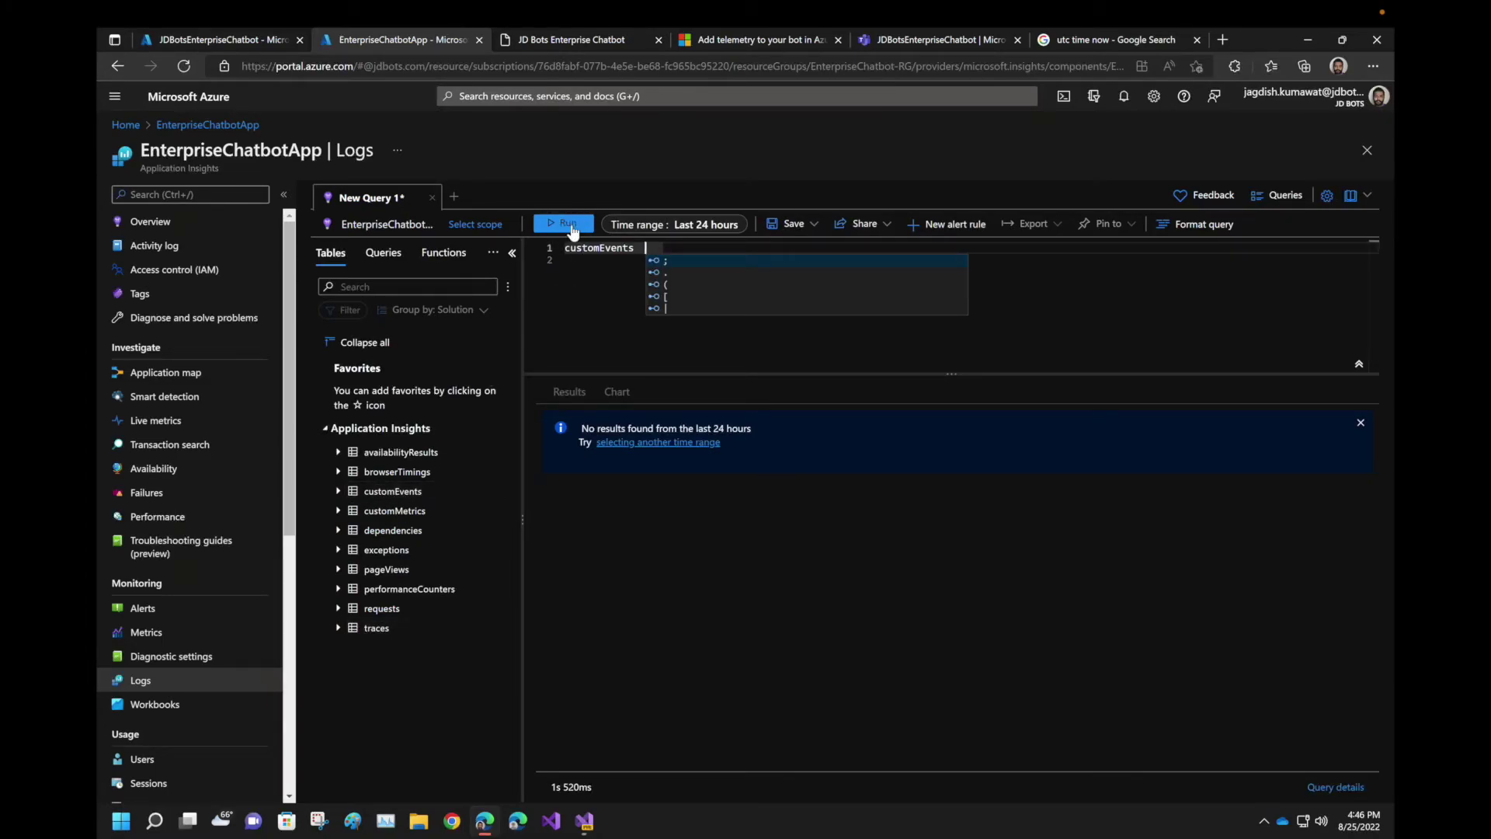
Re-run customEvents seven times, still getting nine Activity rows, then bring up Visual Studio
{"action": "left_click", "coordinate": [569, 225]}
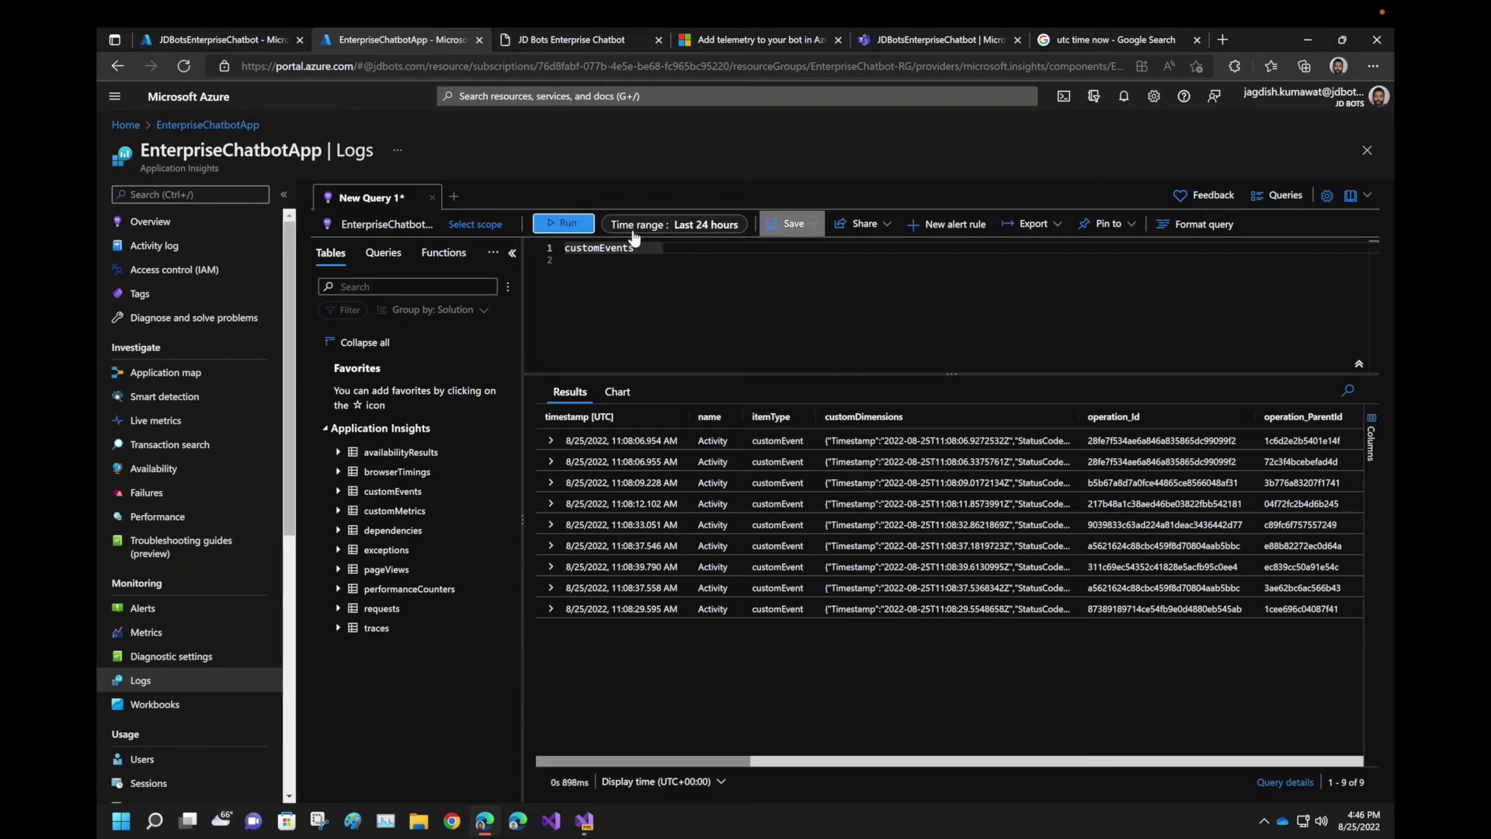
{"action": "left_click", "coordinate": [582, 226]}
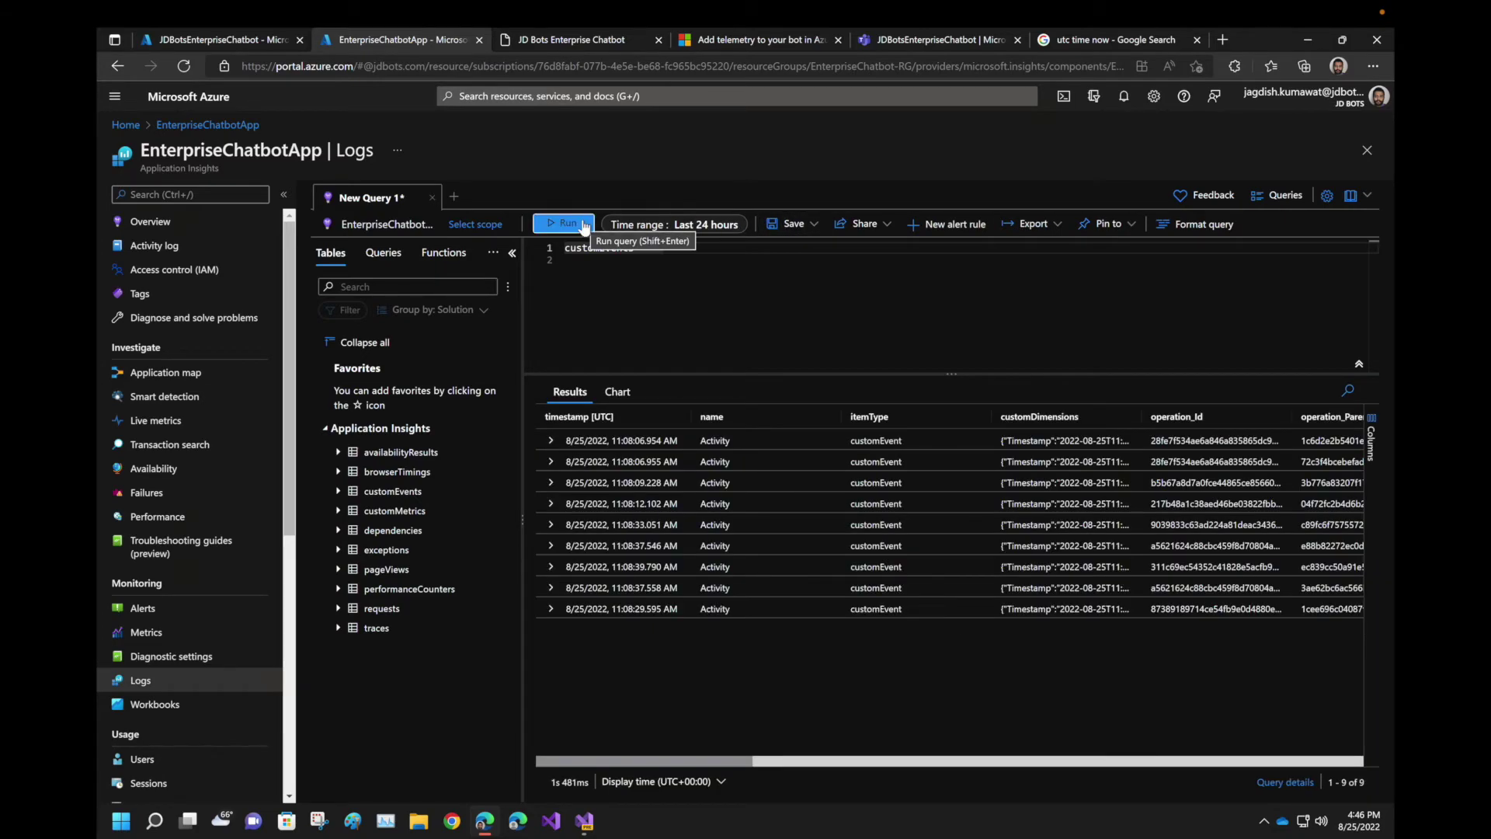
{"action": "left_click", "coordinate": [584, 225]}
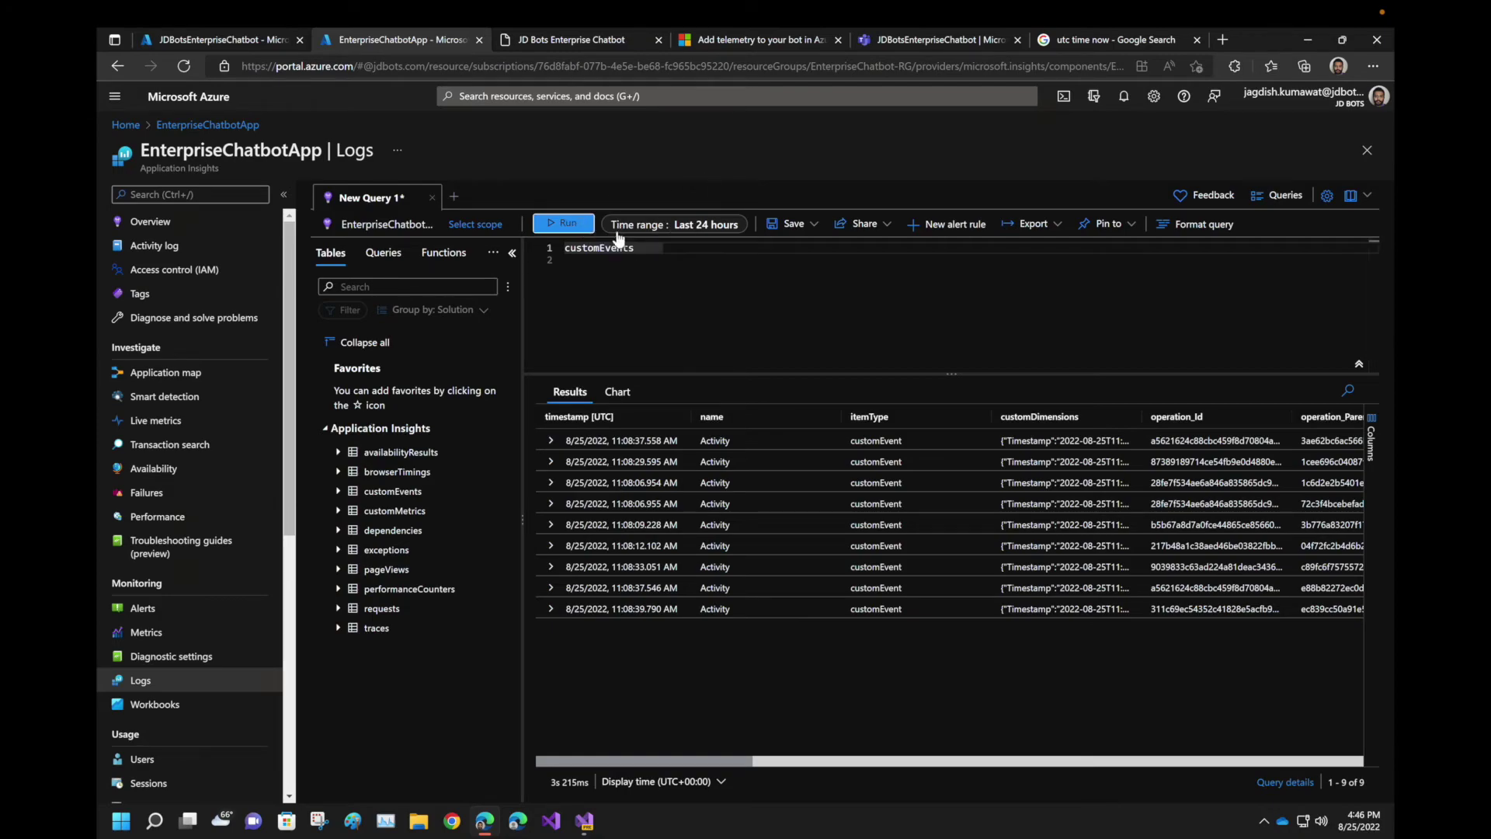
{"action": "left_click", "coordinate": [566, 224]}
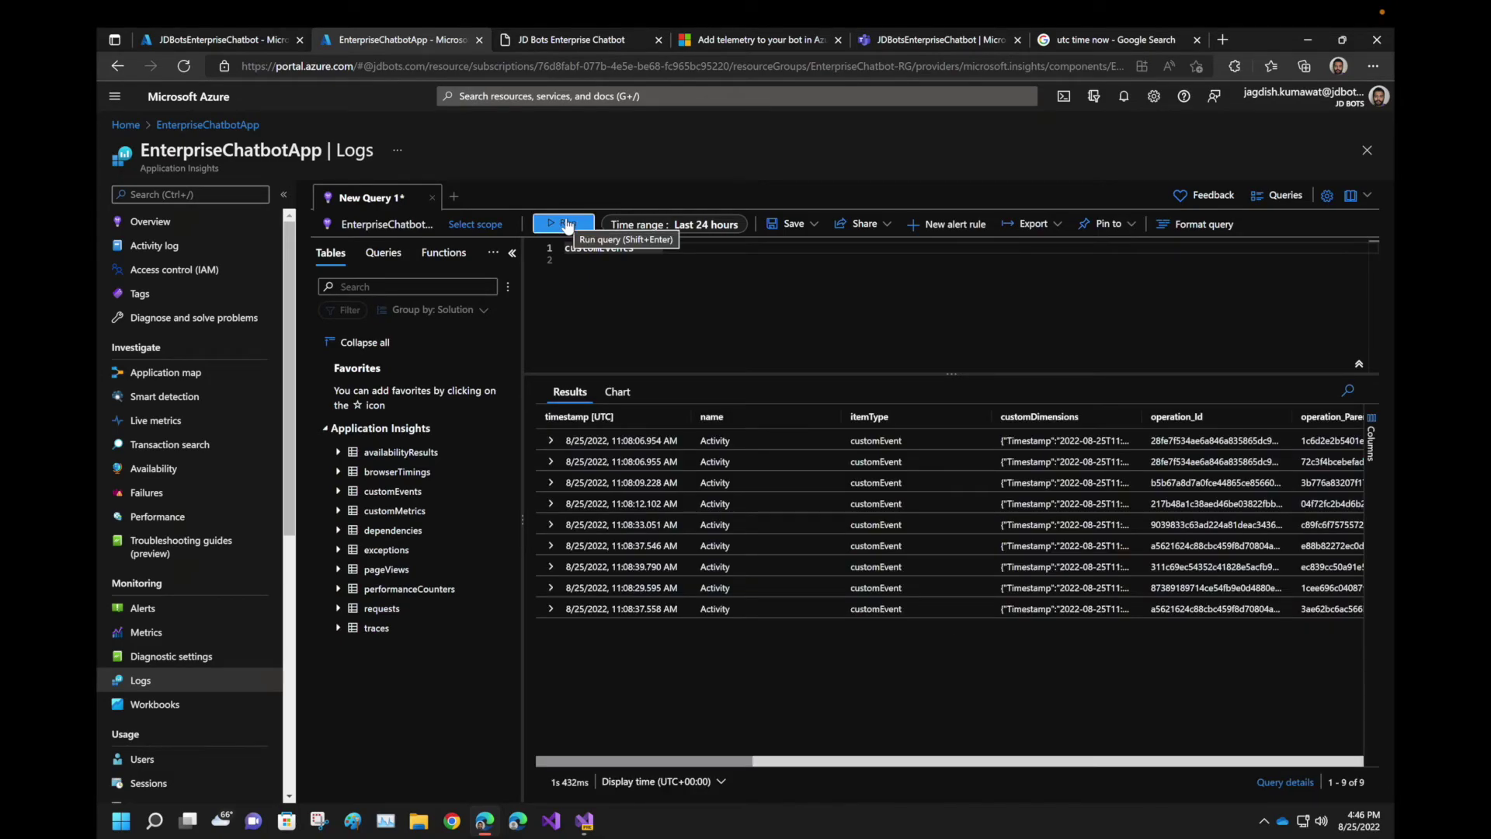
{"action": "left_click", "coordinate": [567, 224]}
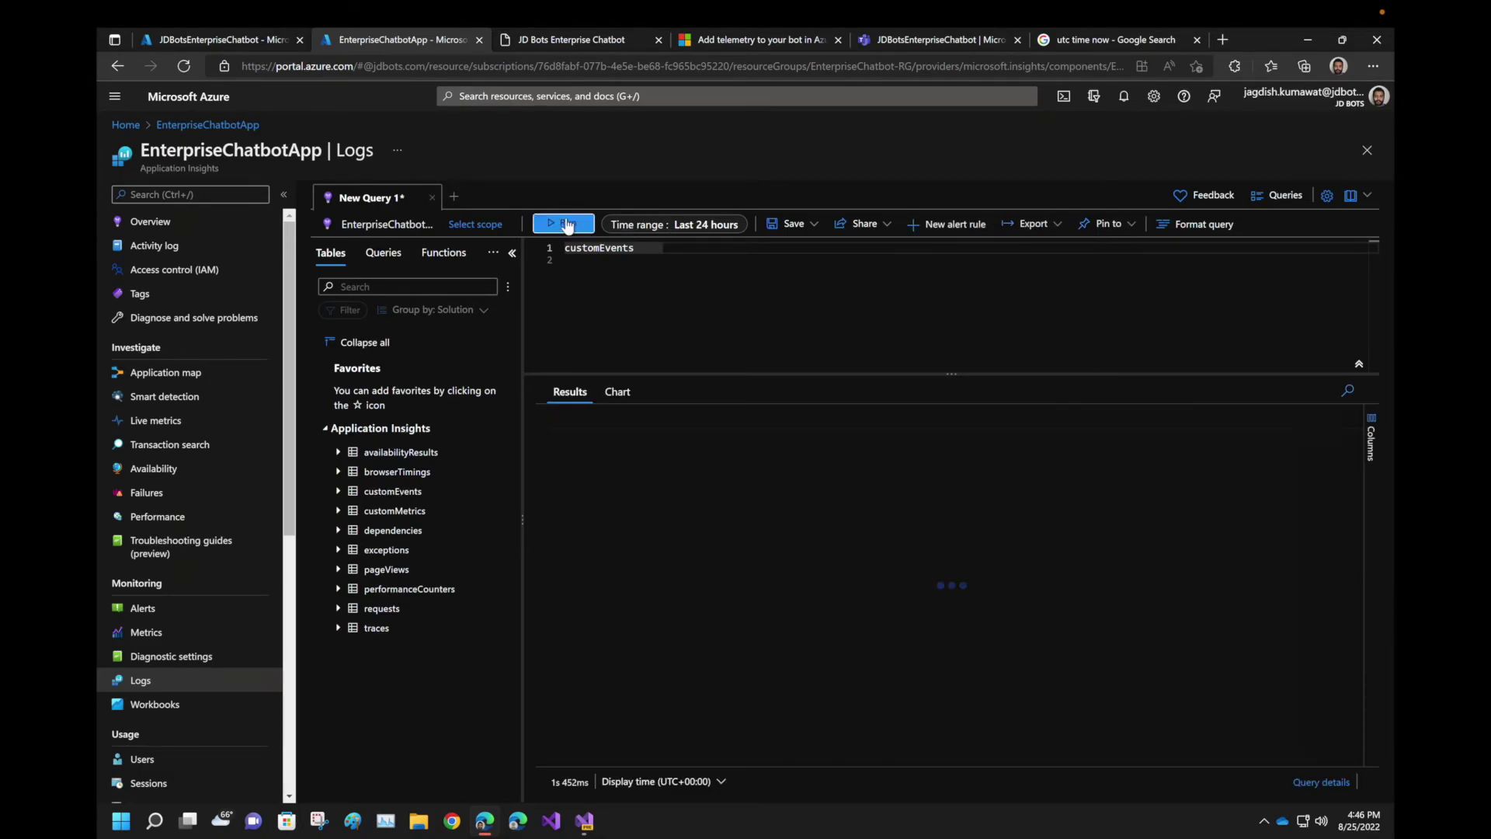
{"action": "left_click", "coordinate": [567, 224]}
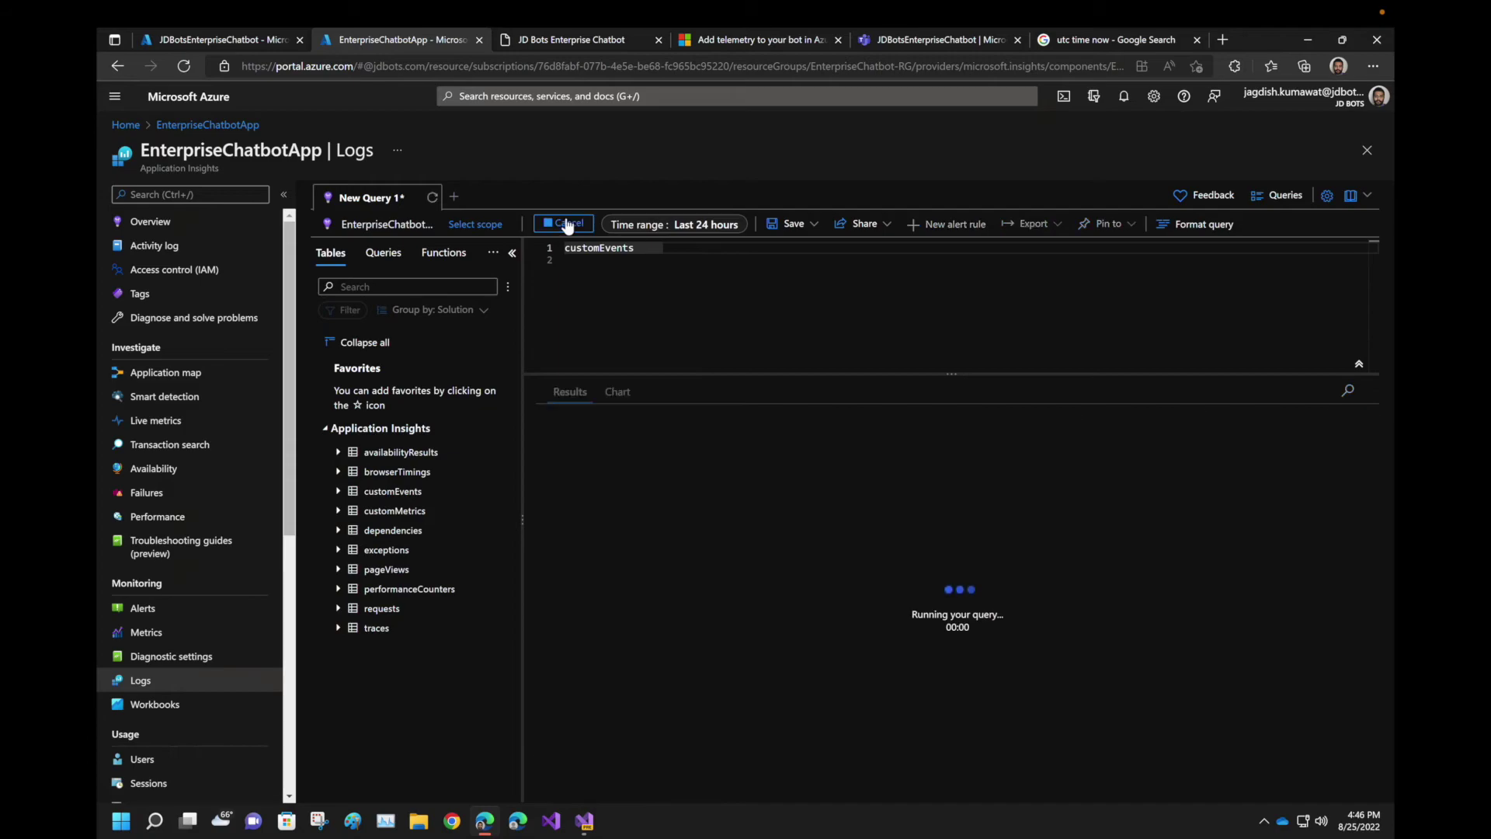
{"action": "left_click", "coordinate": [567, 225]}
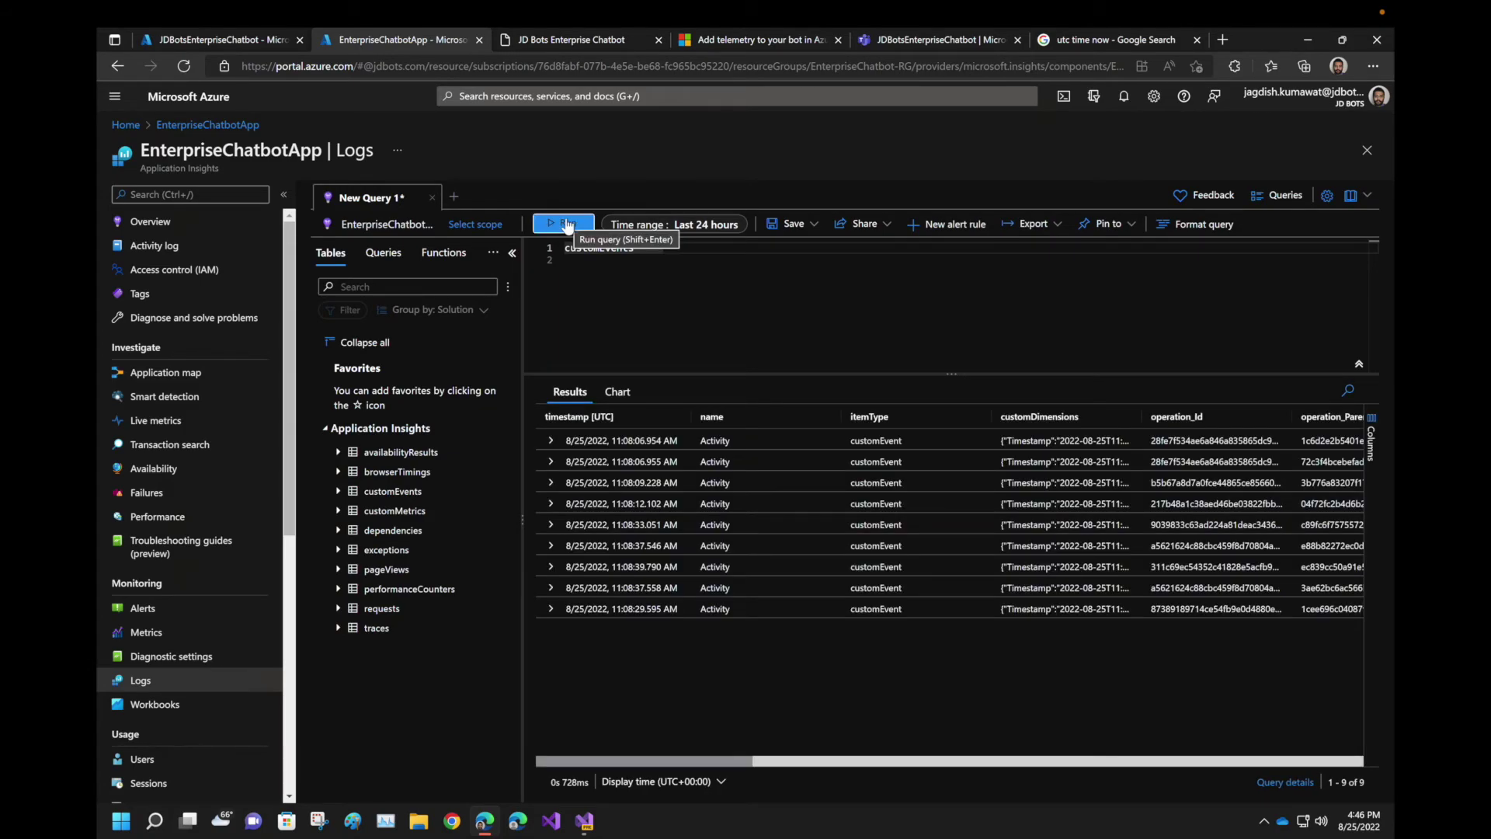
{"action": "left_click", "coordinate": [585, 820]}
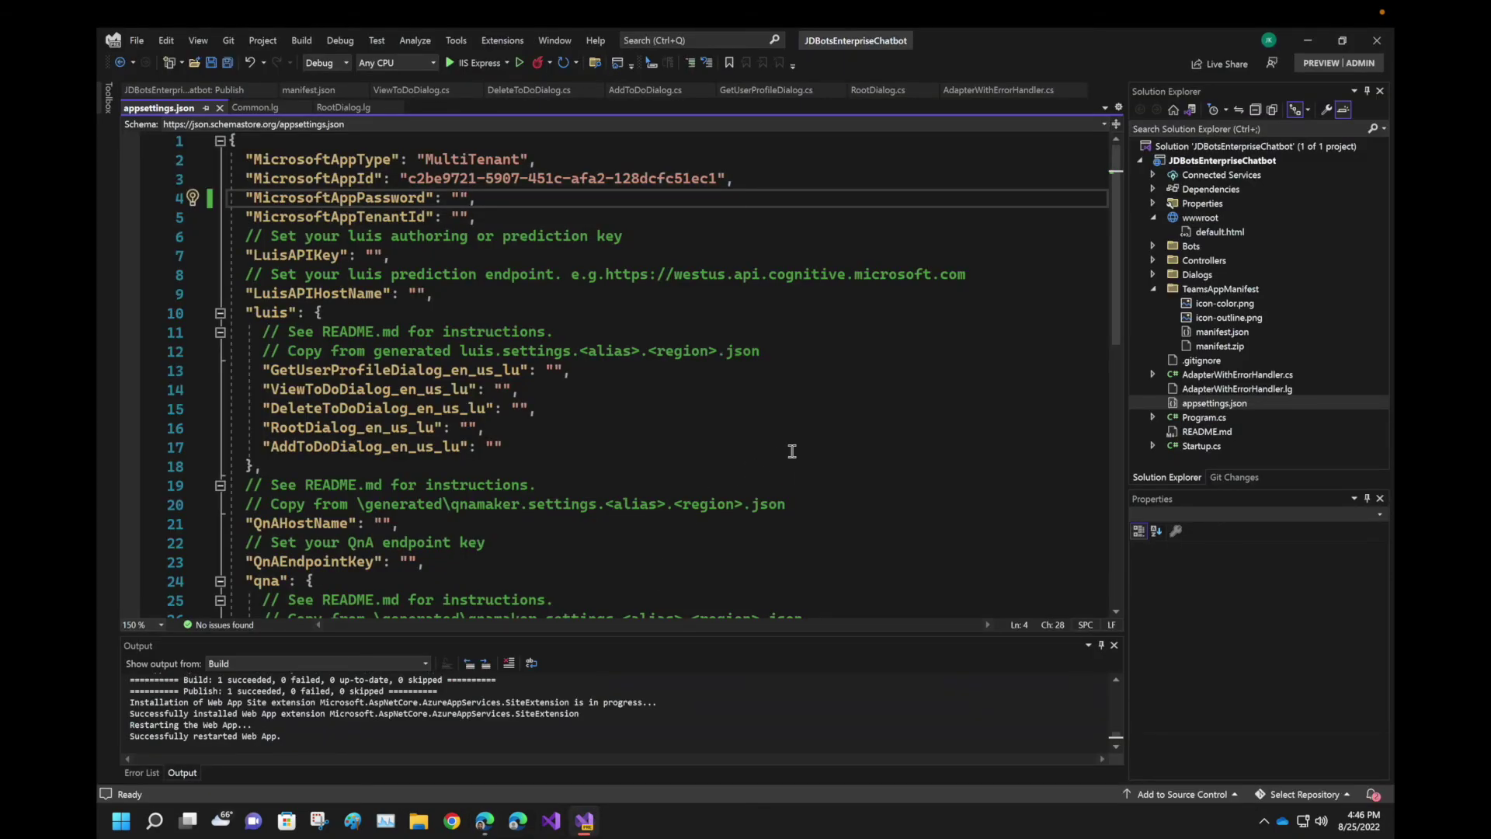
Look over appsettings.json, manifest.json and ViewToDoDialog.cs, then return to the Azure Logs page
{"action": "scroll", "coordinate": [792, 451], "scroll_direction": "down", "scroll_amount": 6}
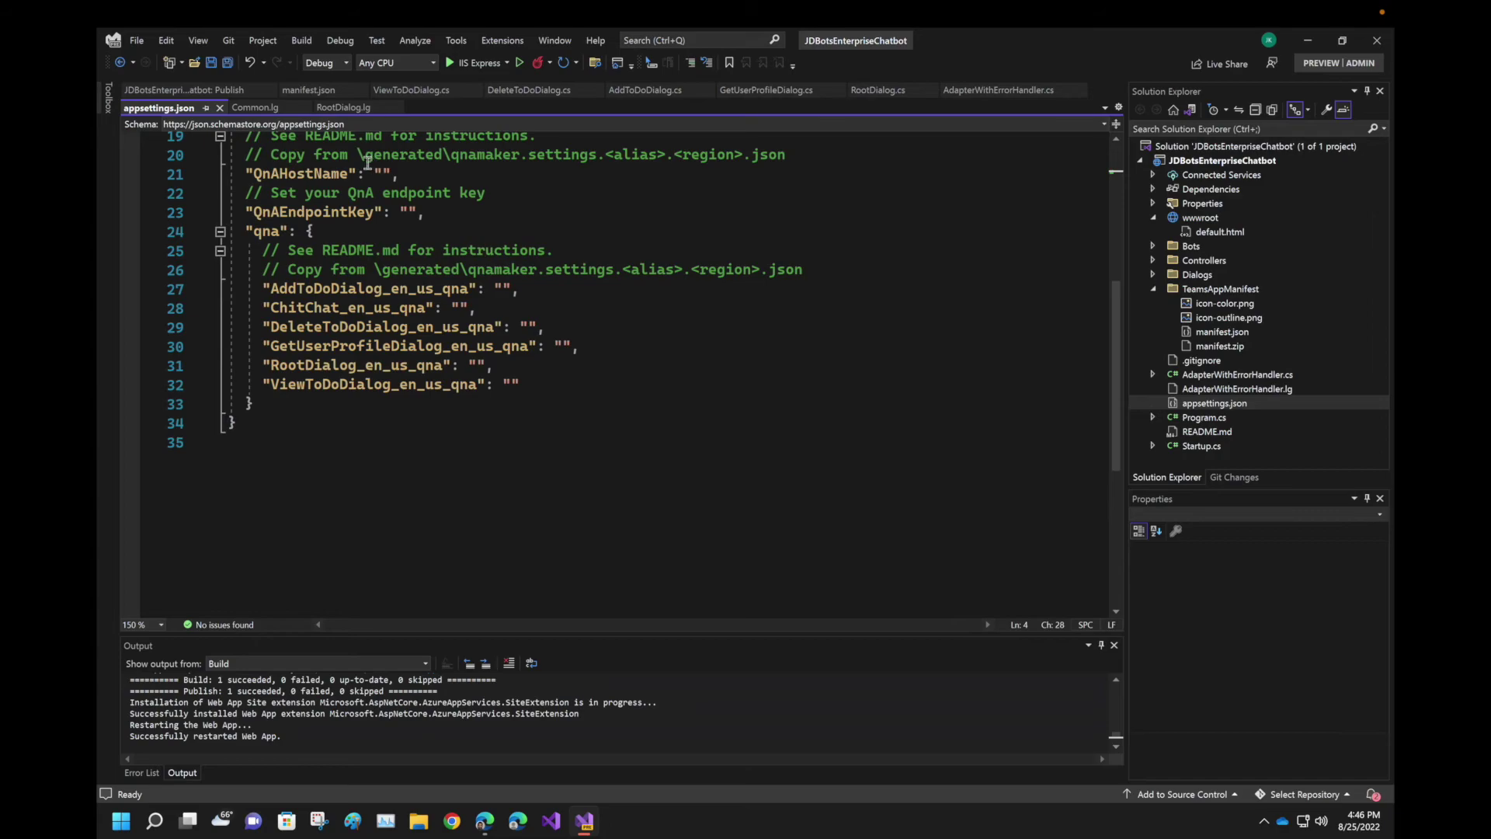
{"action": "left_click", "coordinate": [326, 88]}
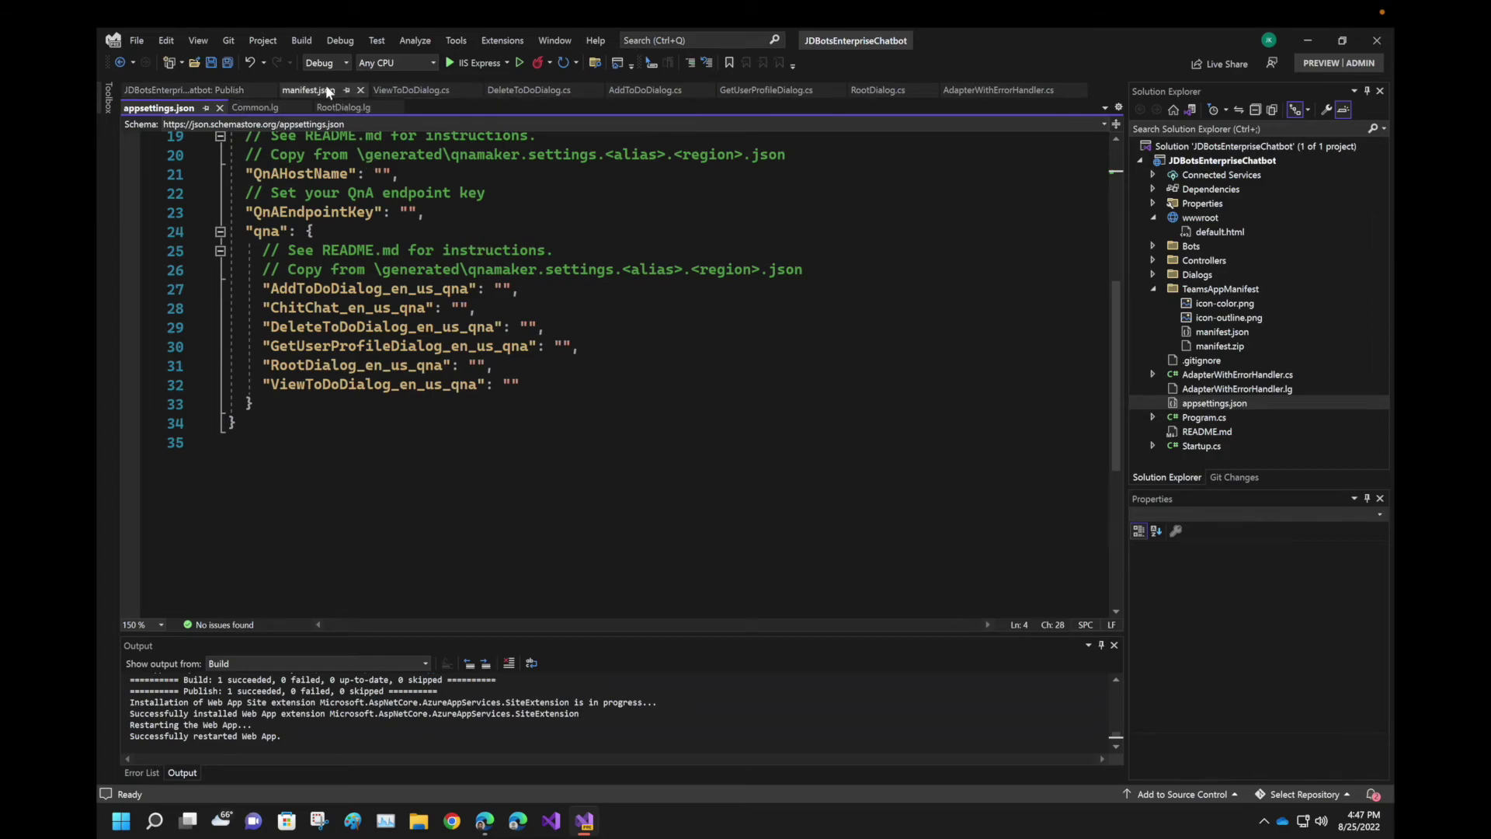
{"action": "left_click", "coordinate": [402, 91]}
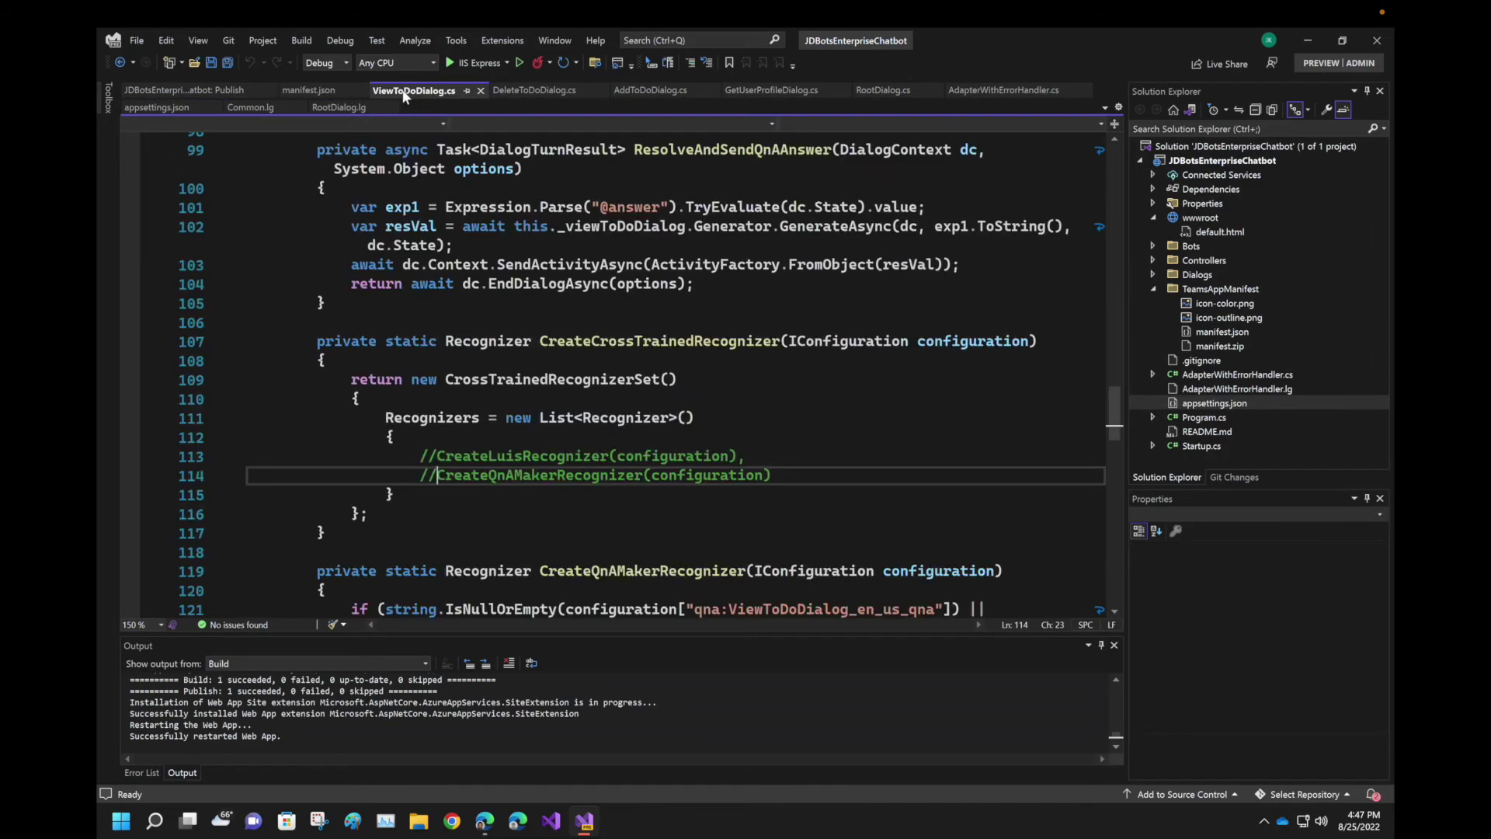
{"action": "mouse_move", "coordinate": [485, 830]}
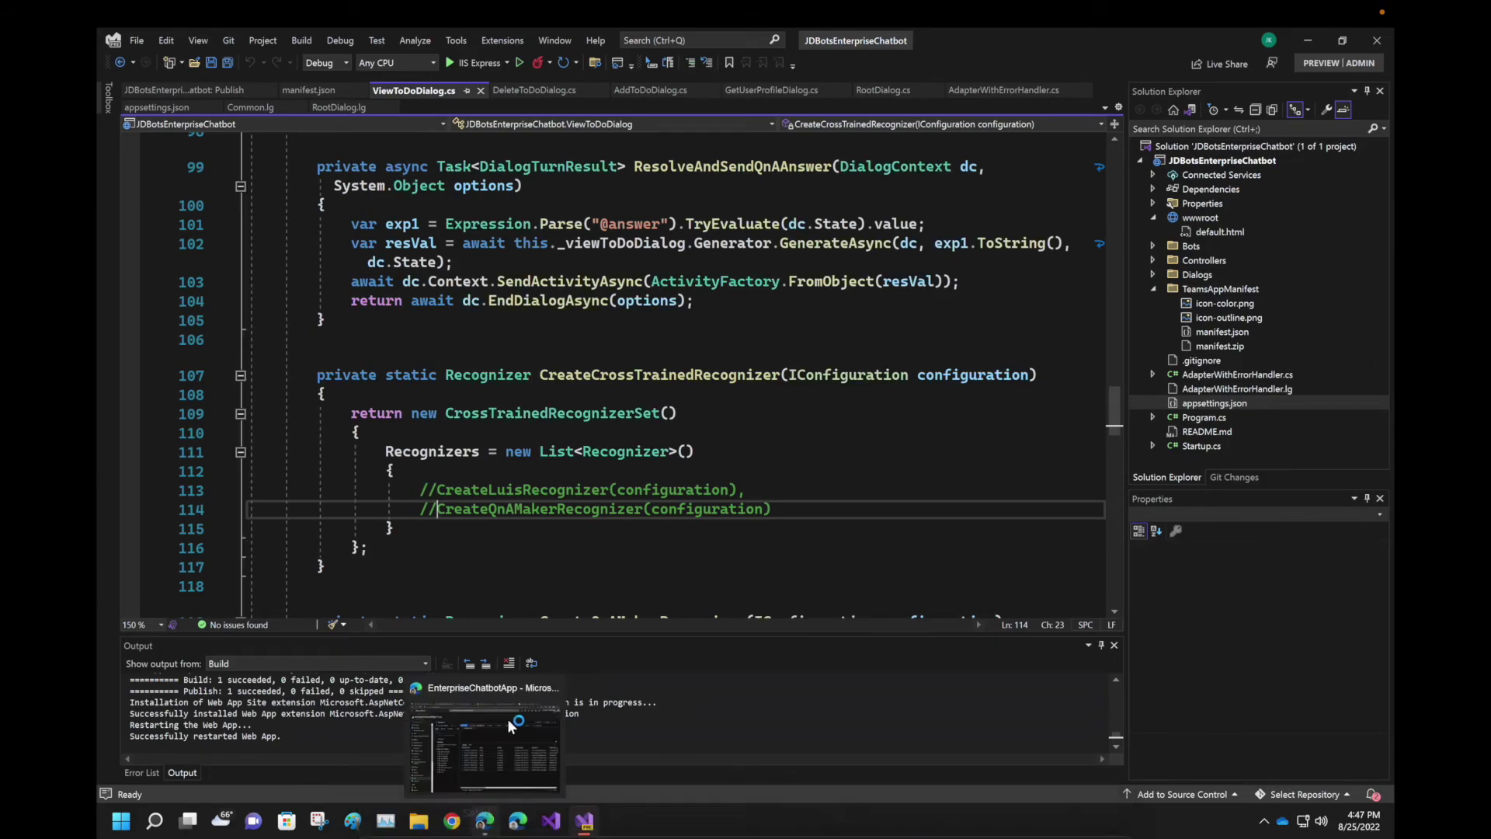
{"action": "left_click", "coordinate": [486, 832]}
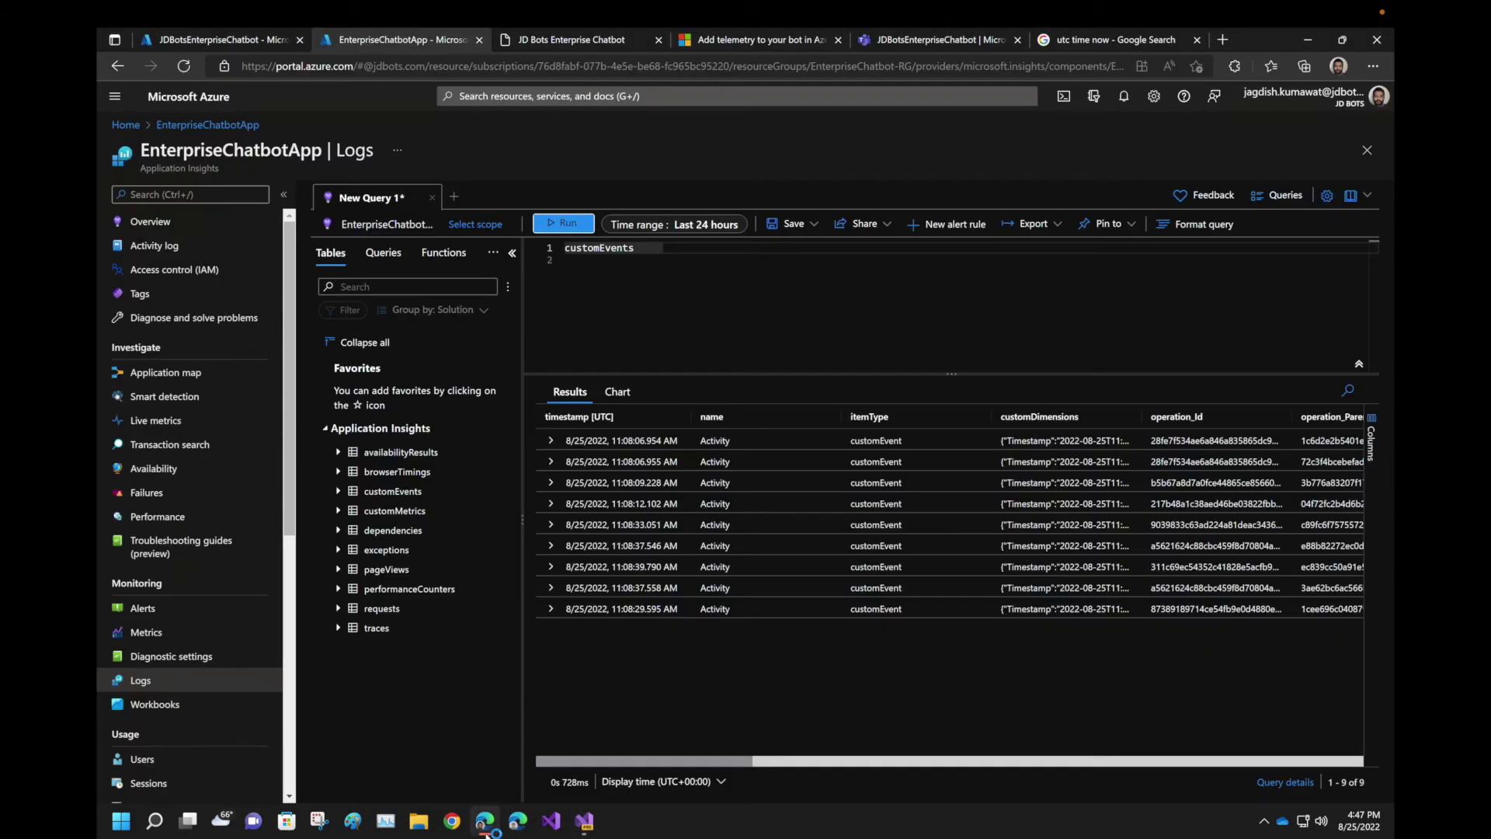
{"action": "left_click", "coordinate": [584, 223]}
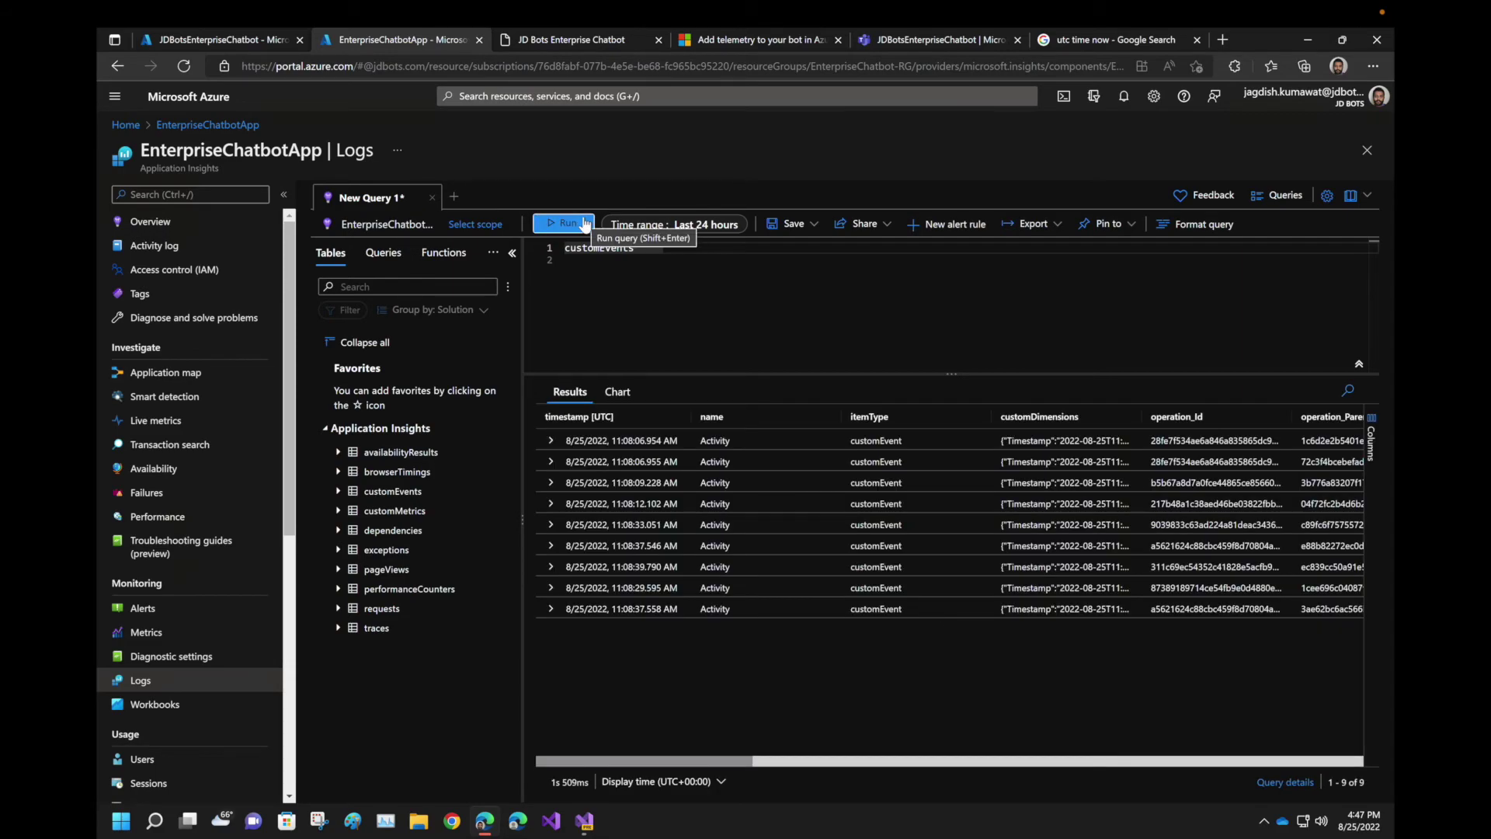
{"action": "left_click", "coordinate": [584, 223]}
{"action": "left_click", "coordinate": [584, 224]}
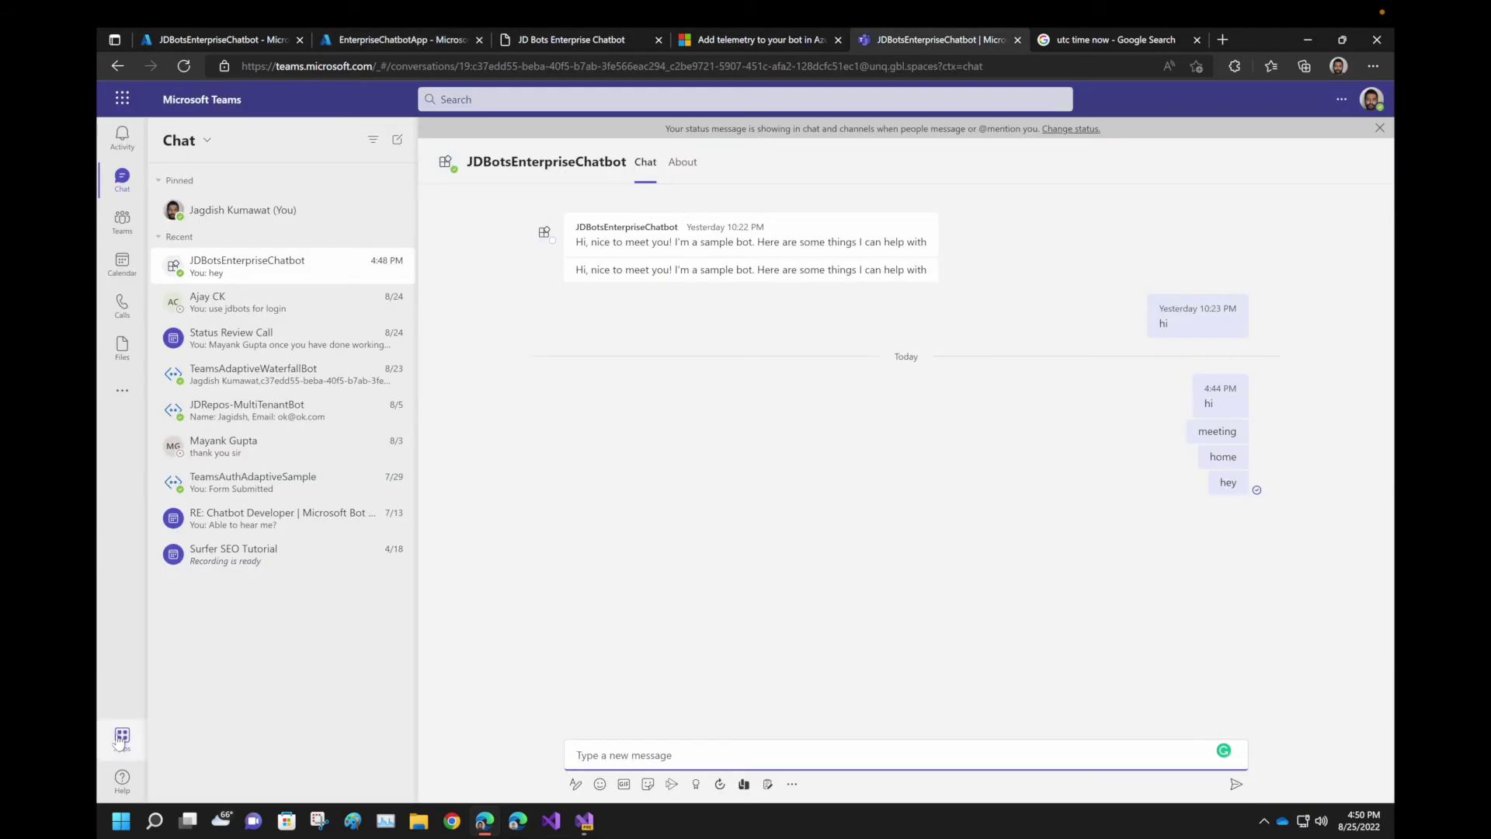
Remove the Enterprise Chatbot personal app from the Teams Manage your apps list
{"action": "left_click", "coordinate": [121, 738]}
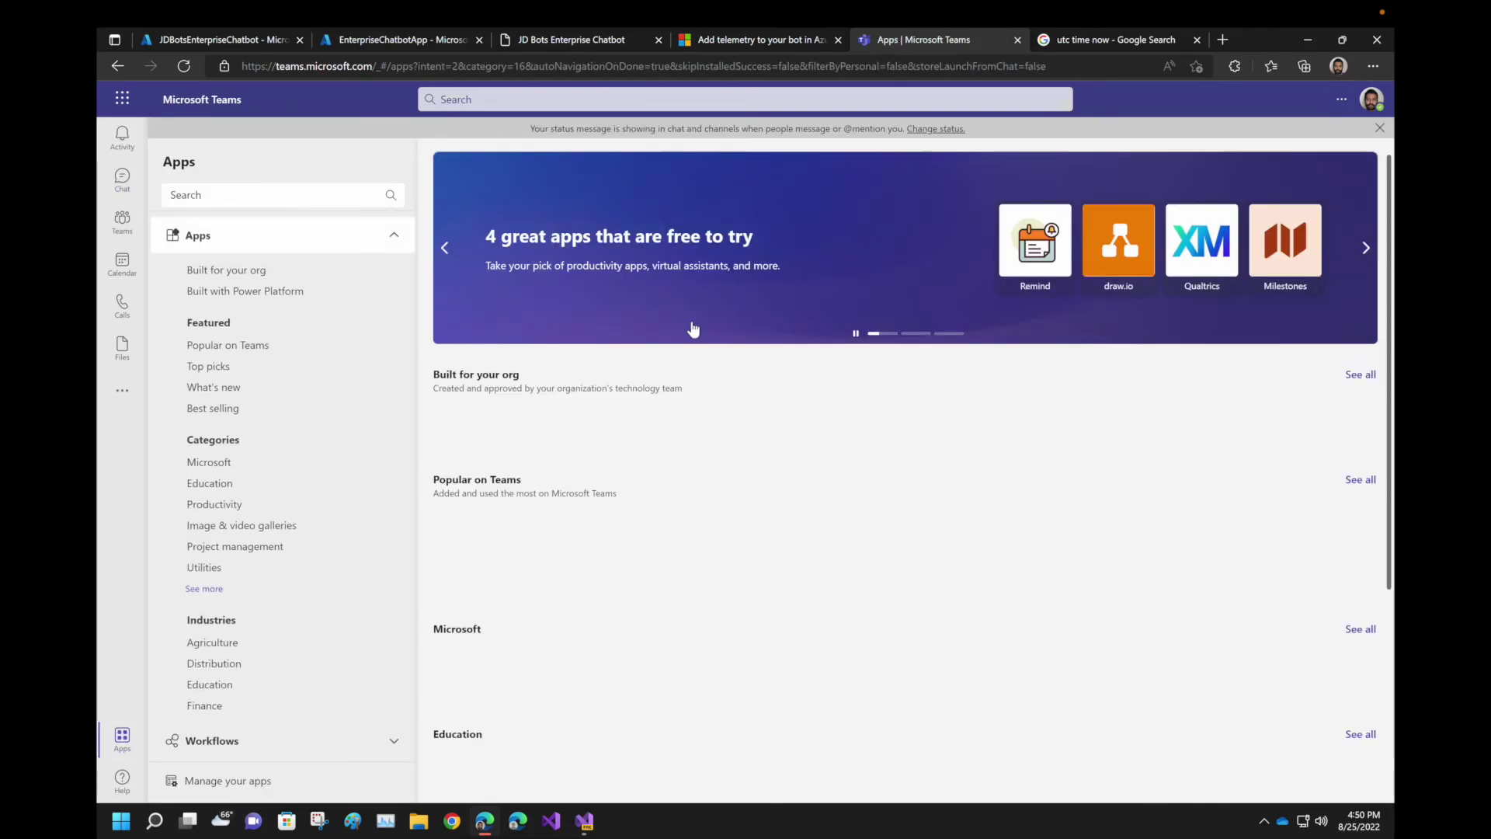
{"action": "left_click", "coordinate": [256, 783]}
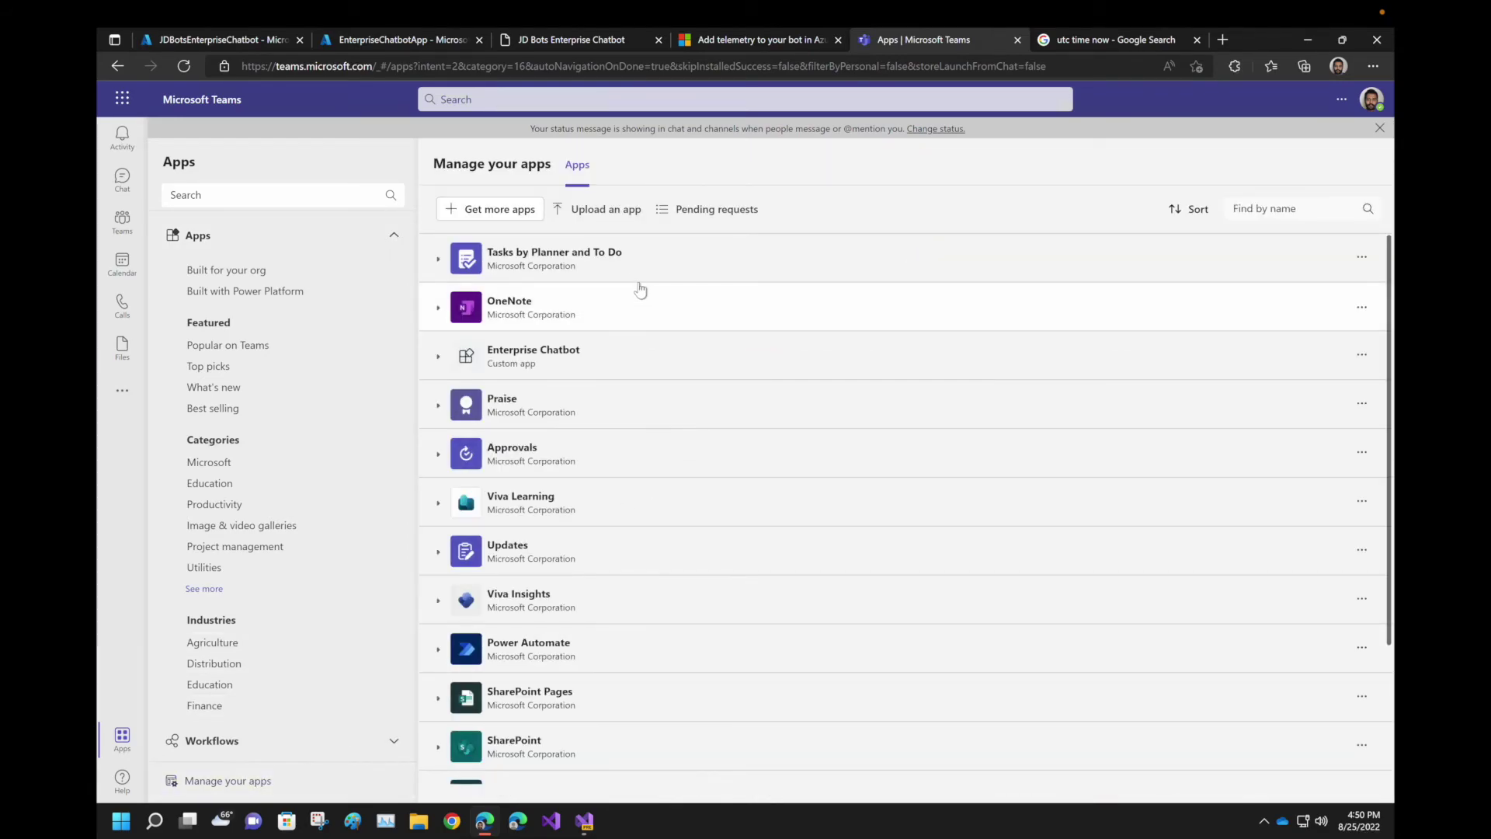
{"action": "left_click", "coordinate": [615, 370]}
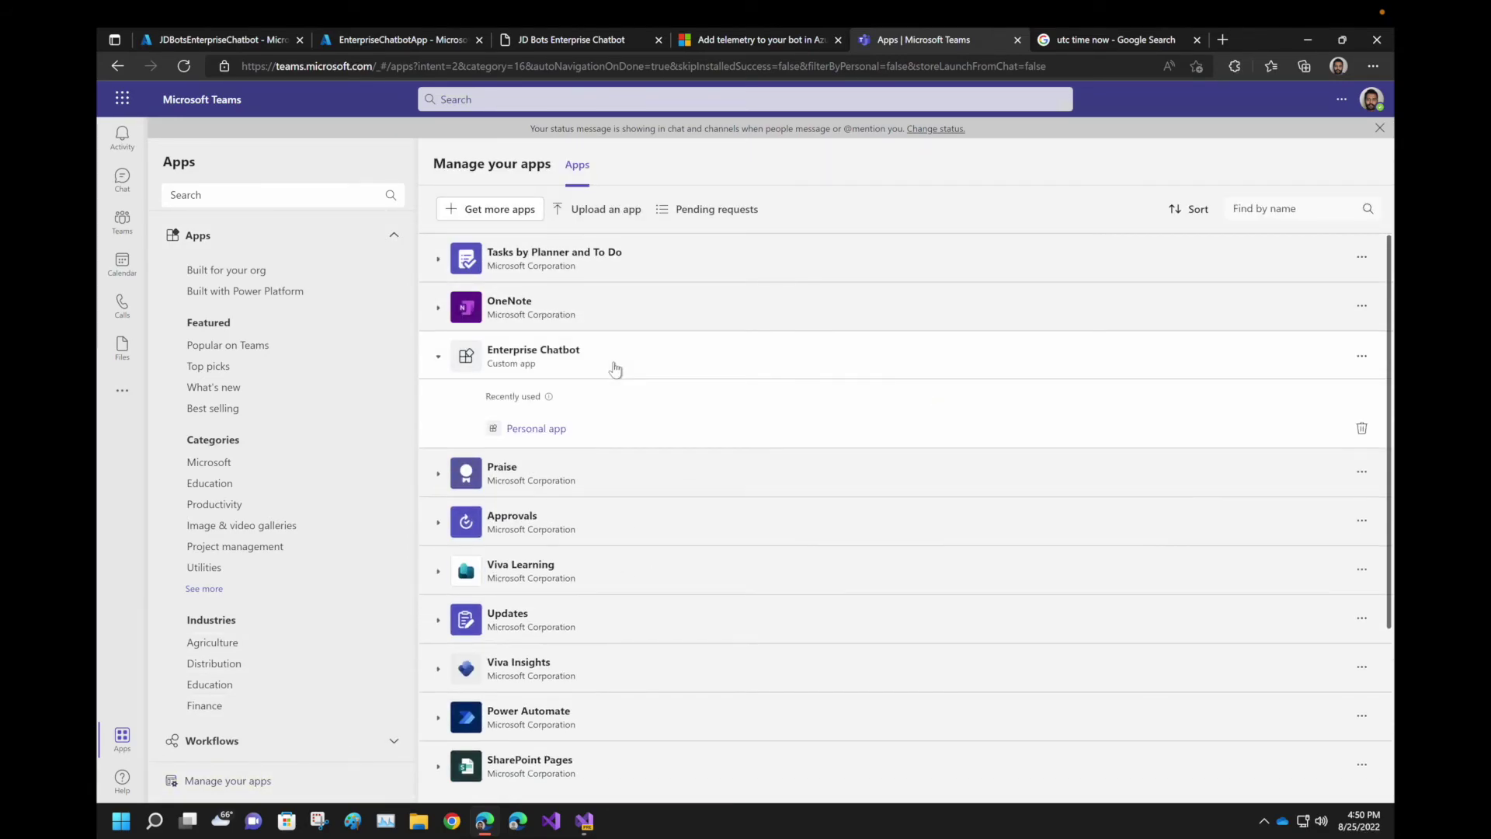
{"action": "left_click", "coordinate": [1361, 429]}
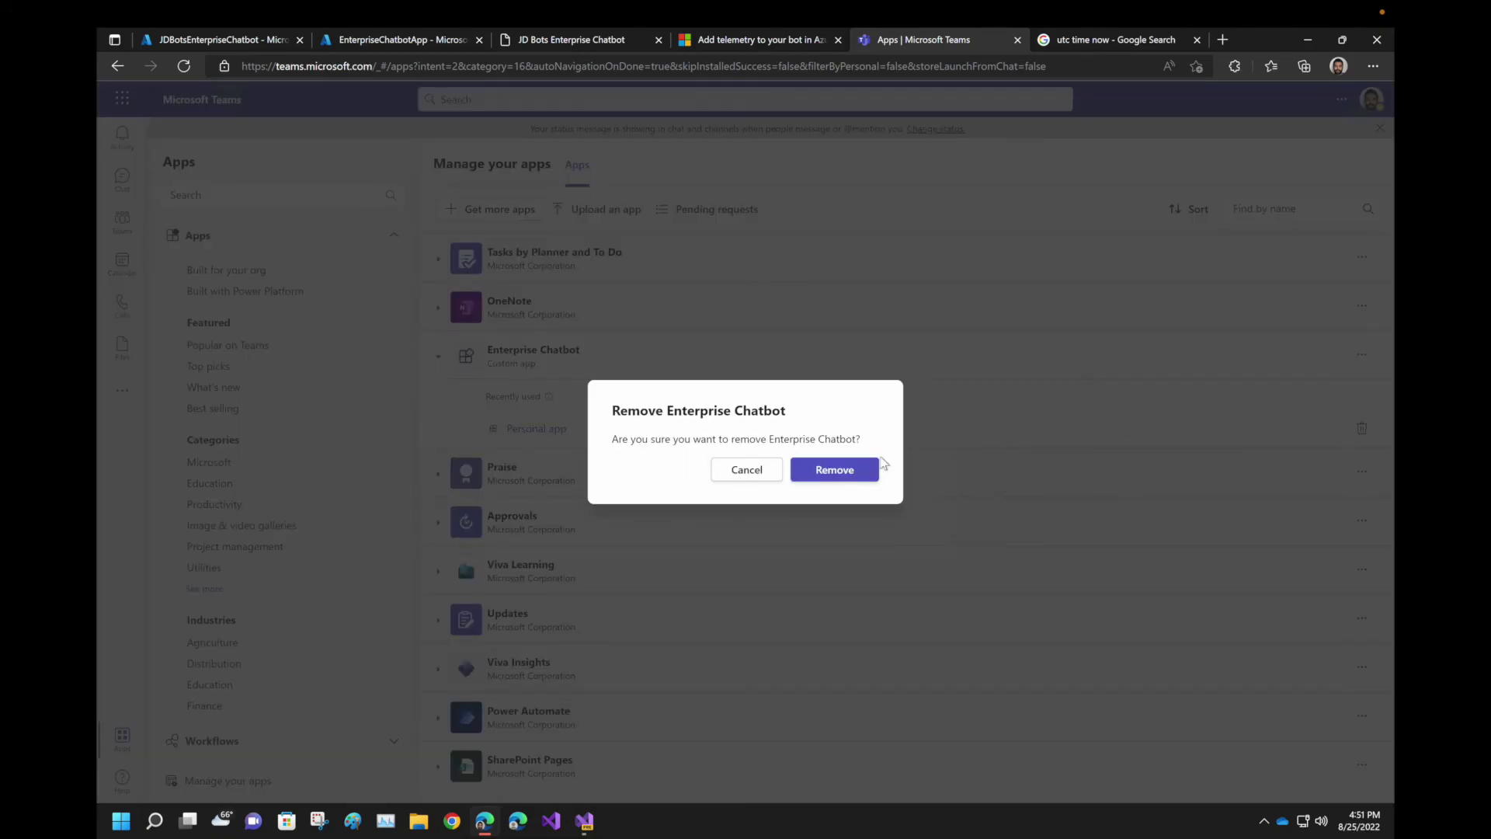
{"action": "left_click", "coordinate": [840, 469]}
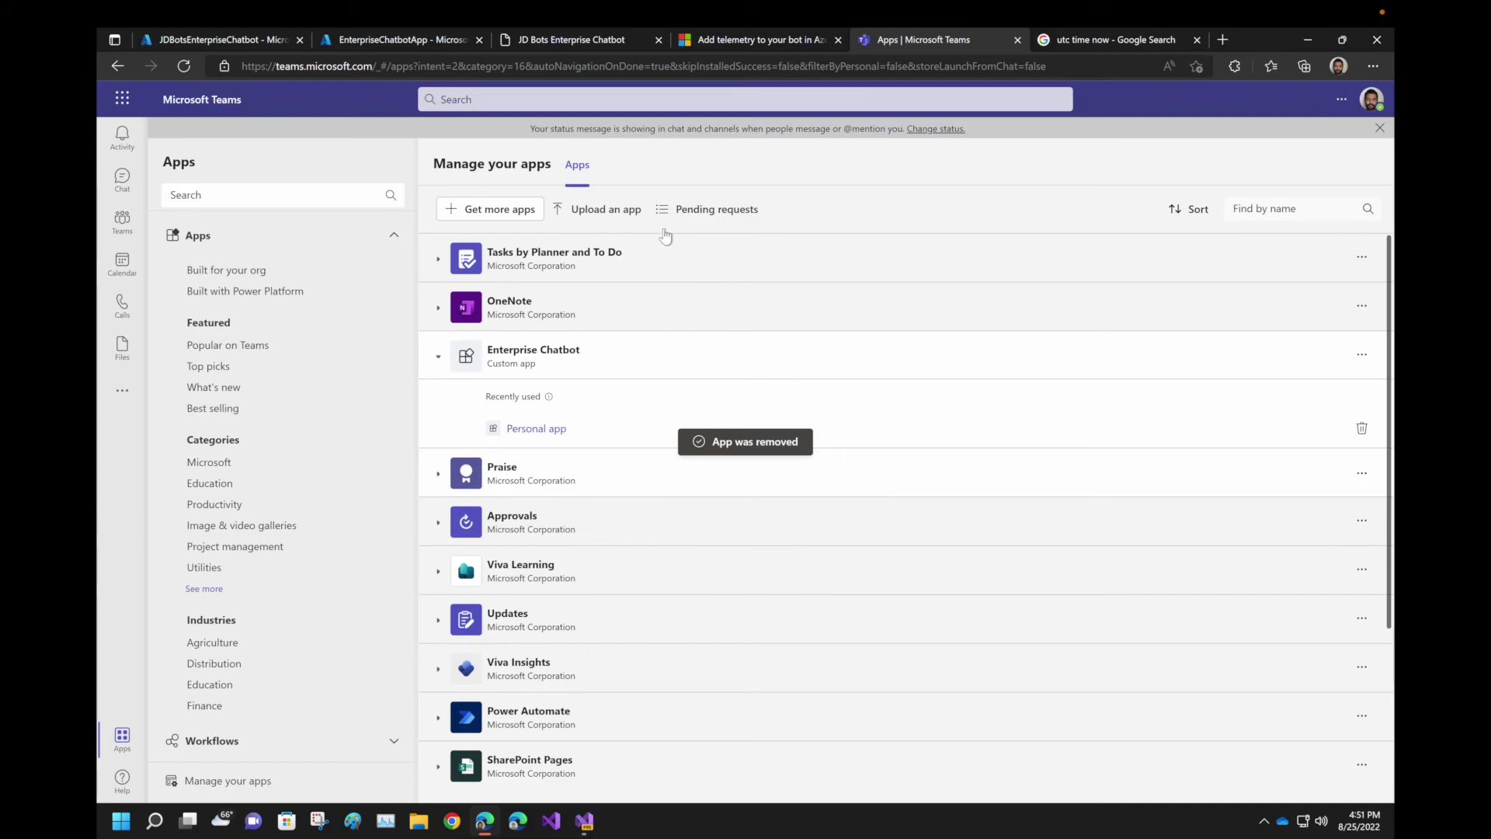
Upload the Enterprise Chatbot manifest zip as a custom app and add it to Teams
{"action": "left_click", "coordinate": [603, 211]}
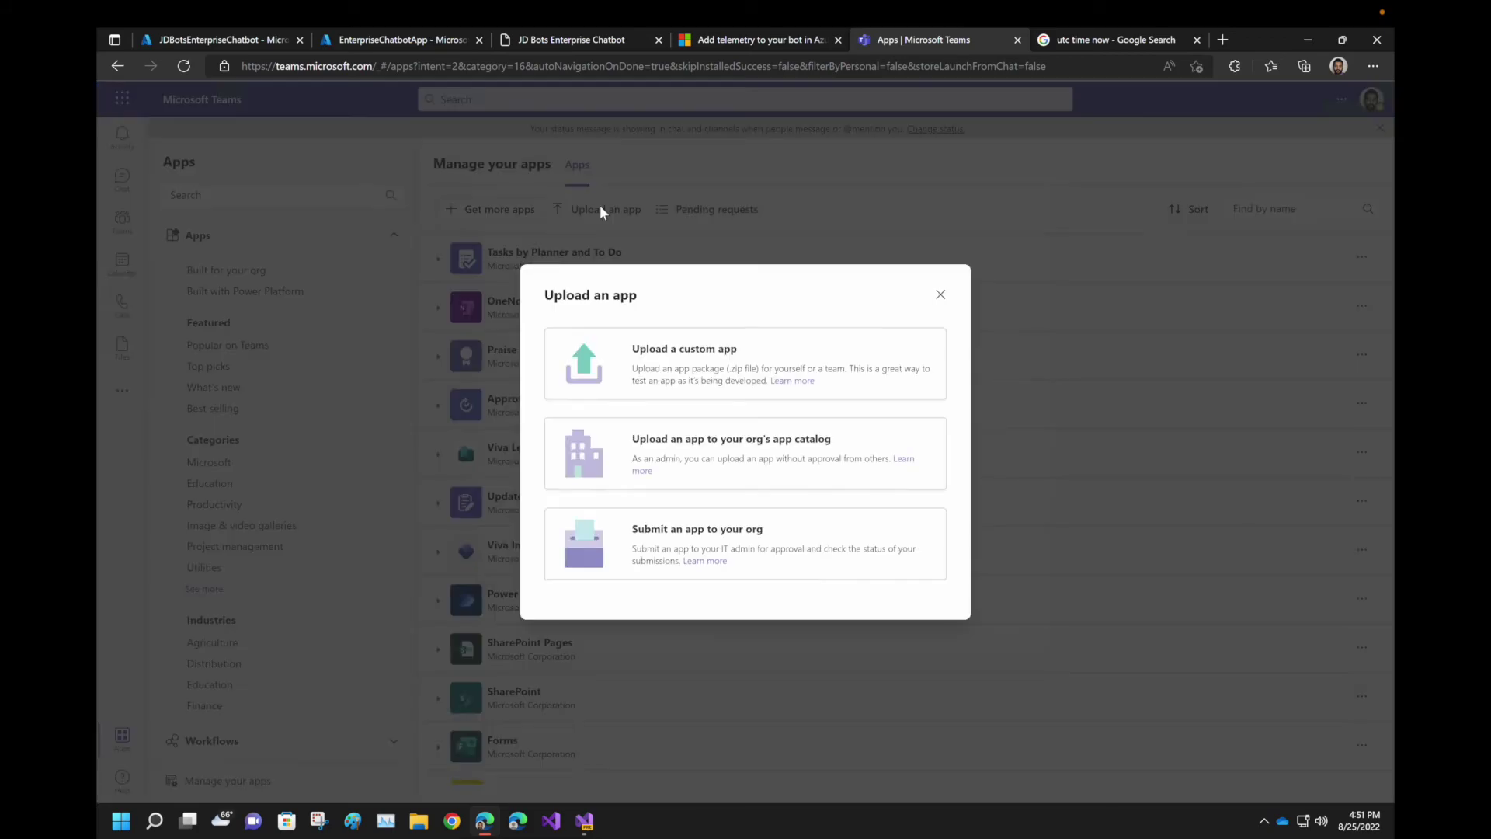
{"action": "left_click", "coordinate": [660, 377]}
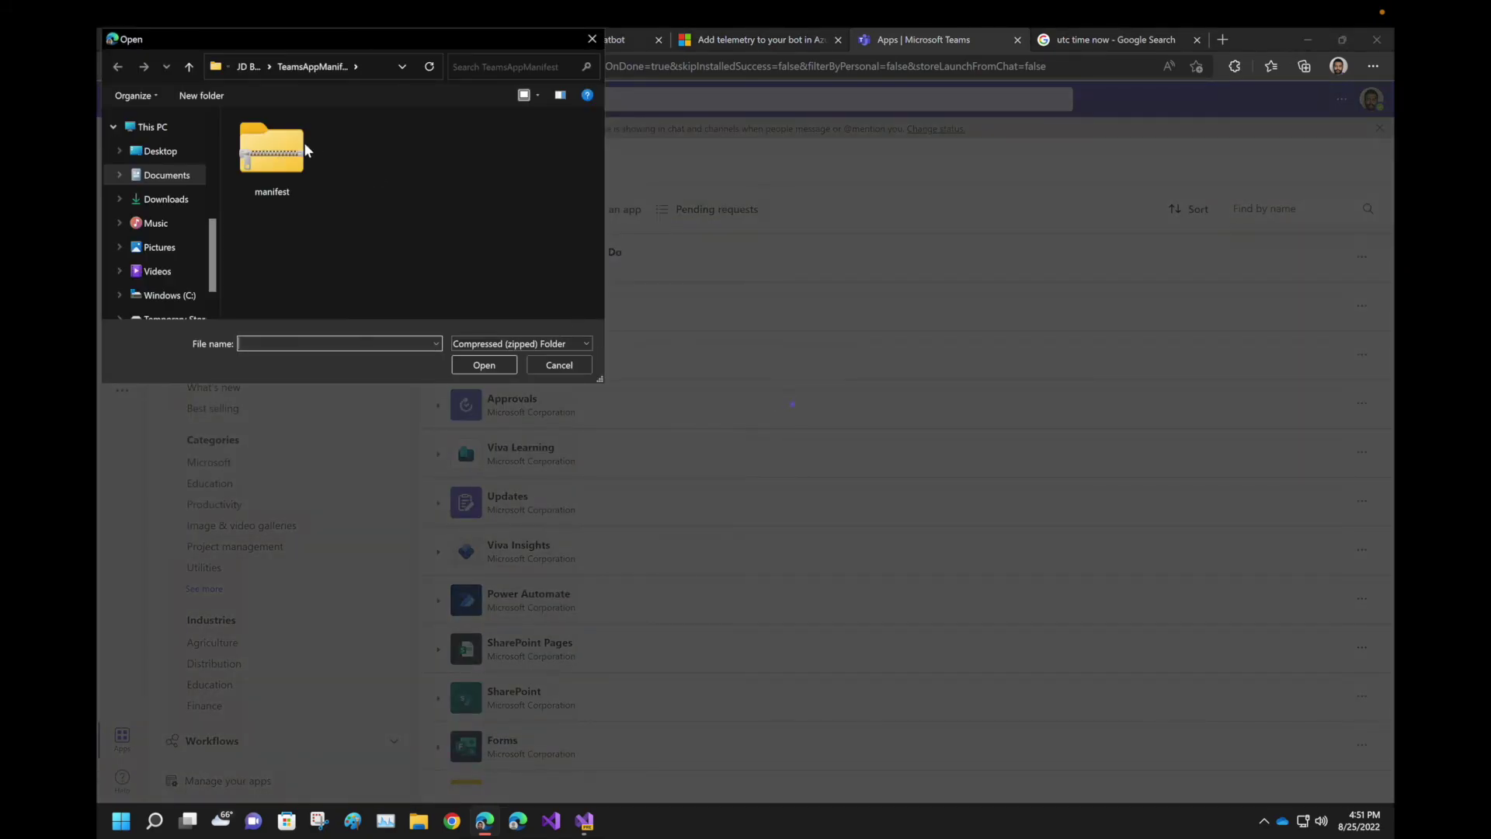
{"action": "double_click", "coordinate": [304, 142]}
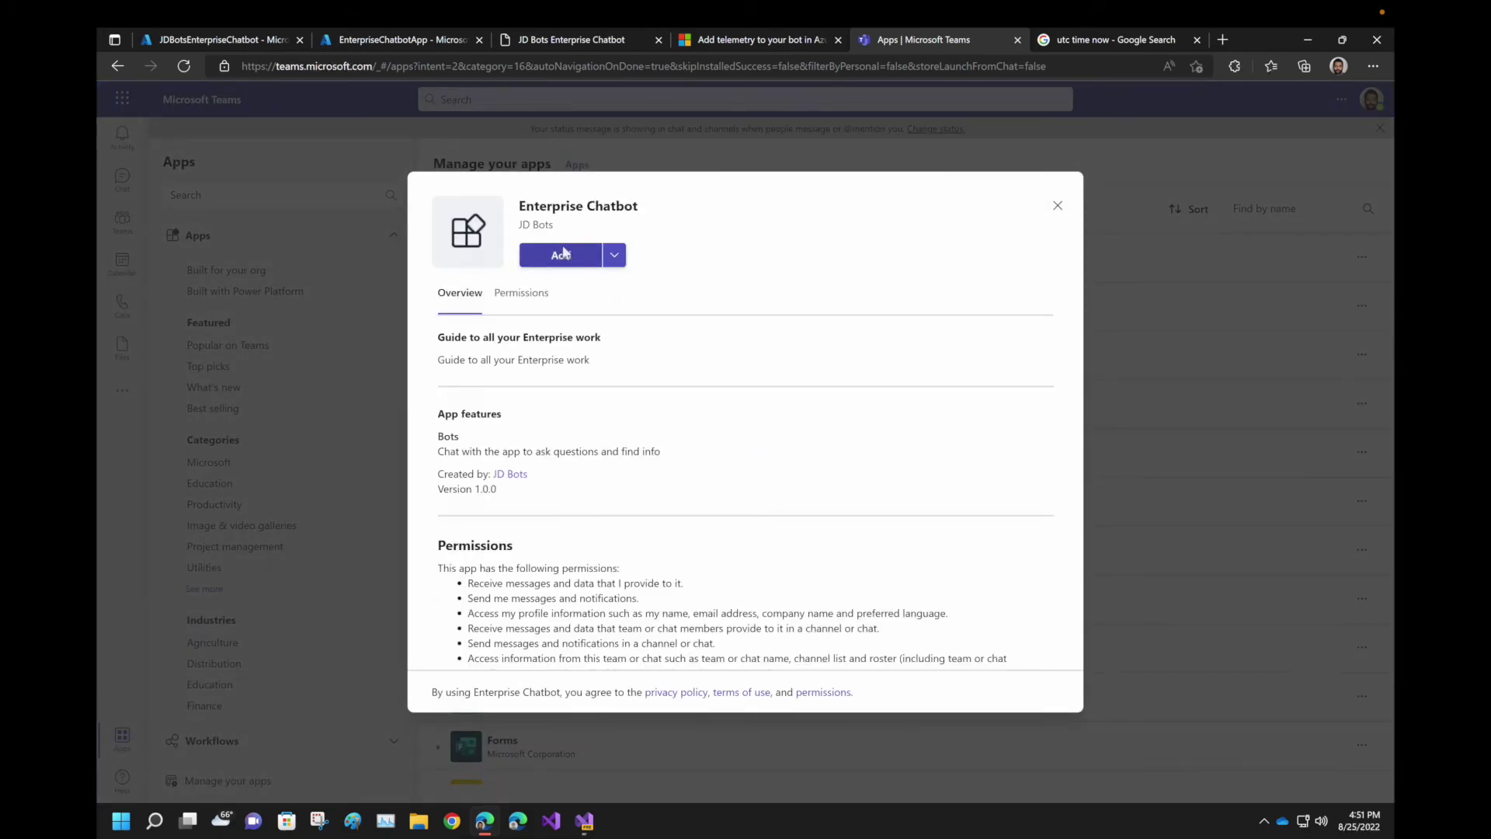
{"action": "left_click", "coordinate": [565, 252]}
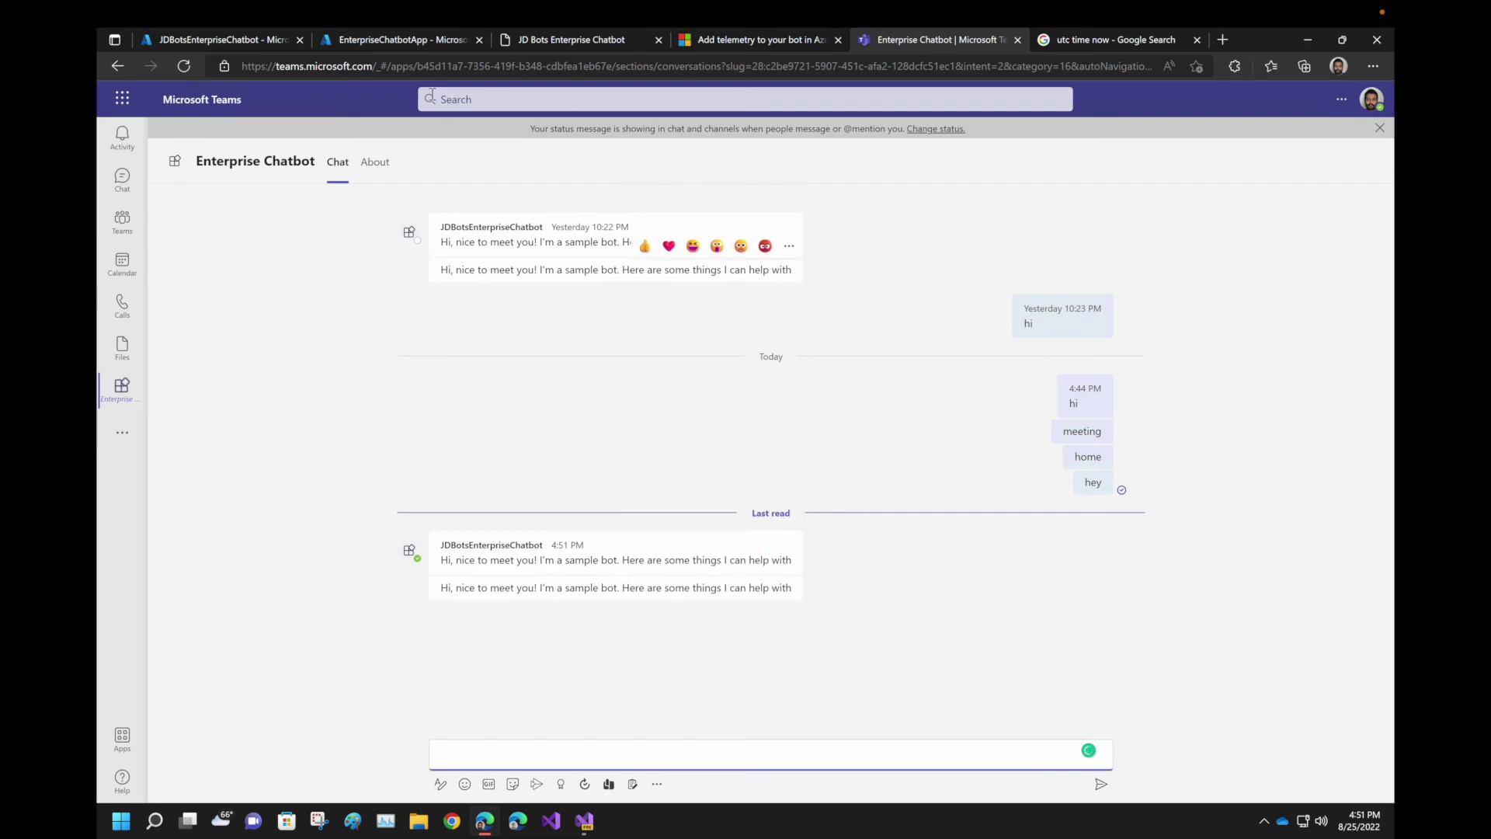
Rerun the last-hour customEvents query in Application Insights until the 11:18 and 11:21 AM events appear
{"action": "left_click", "coordinate": [368, 42]}
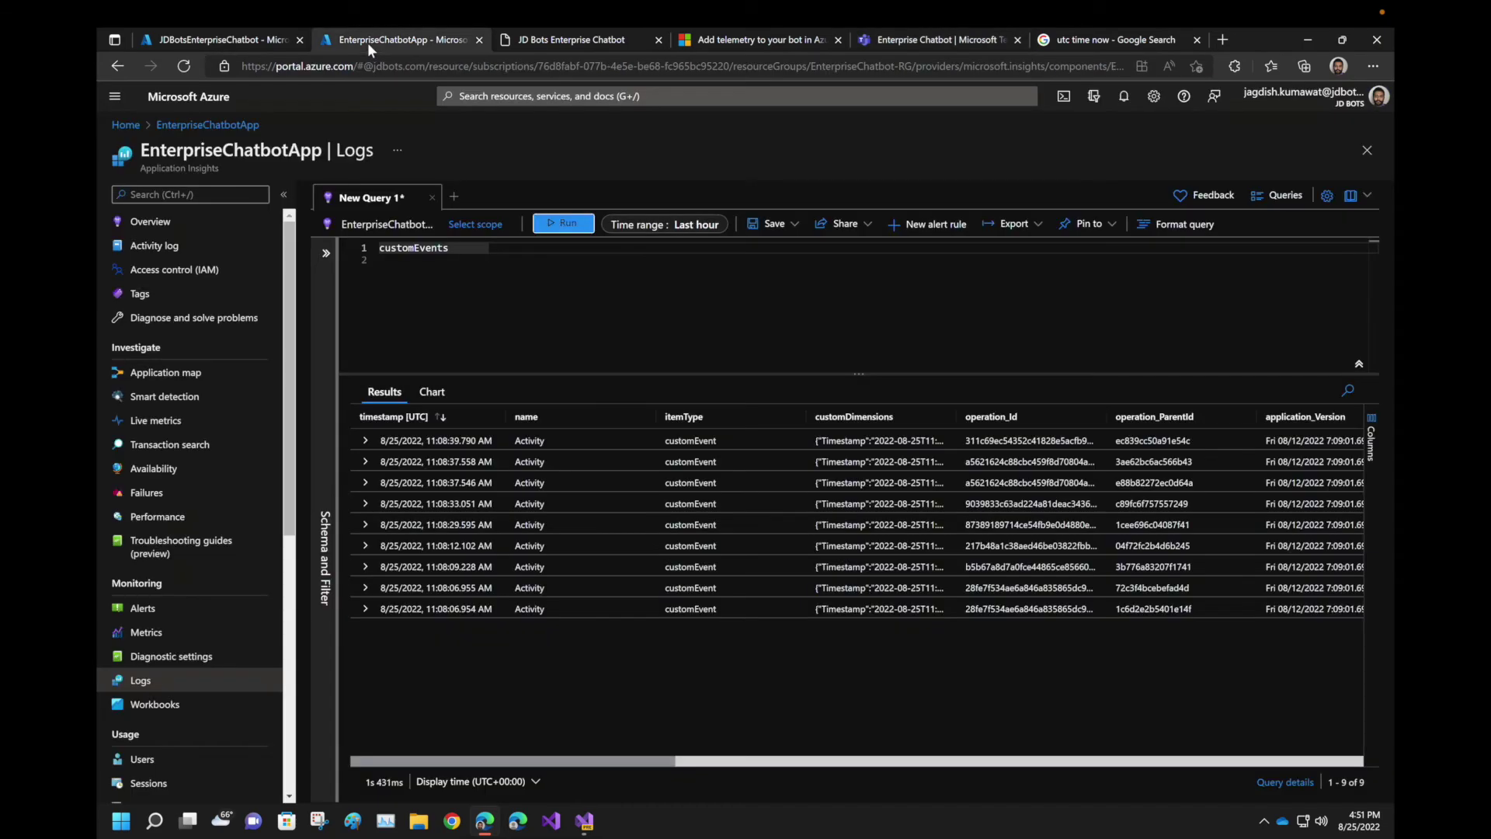
{"action": "left_click", "coordinate": [573, 224]}
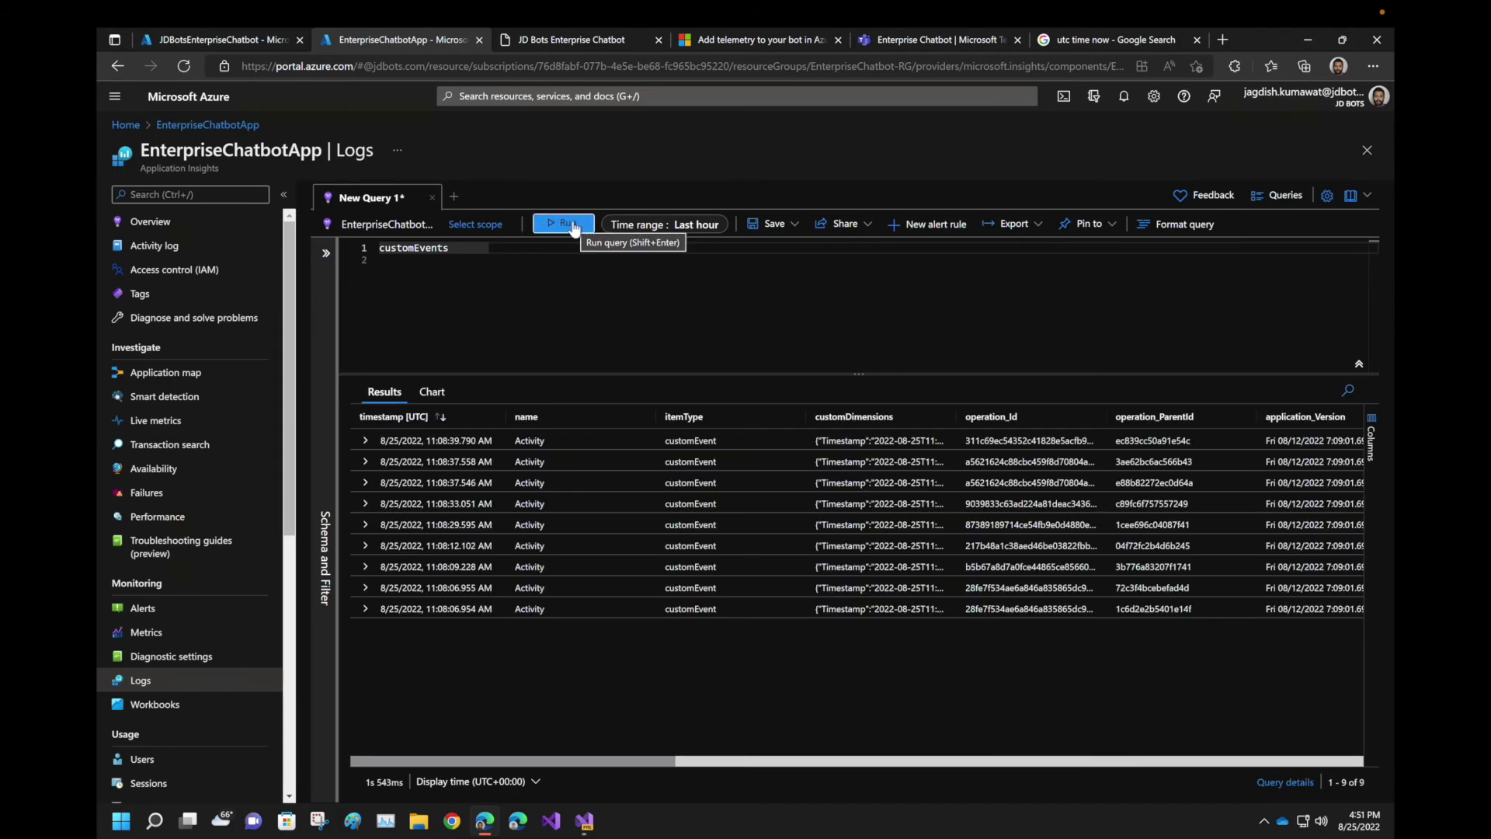
{"action": "left_click", "coordinate": [573, 225]}
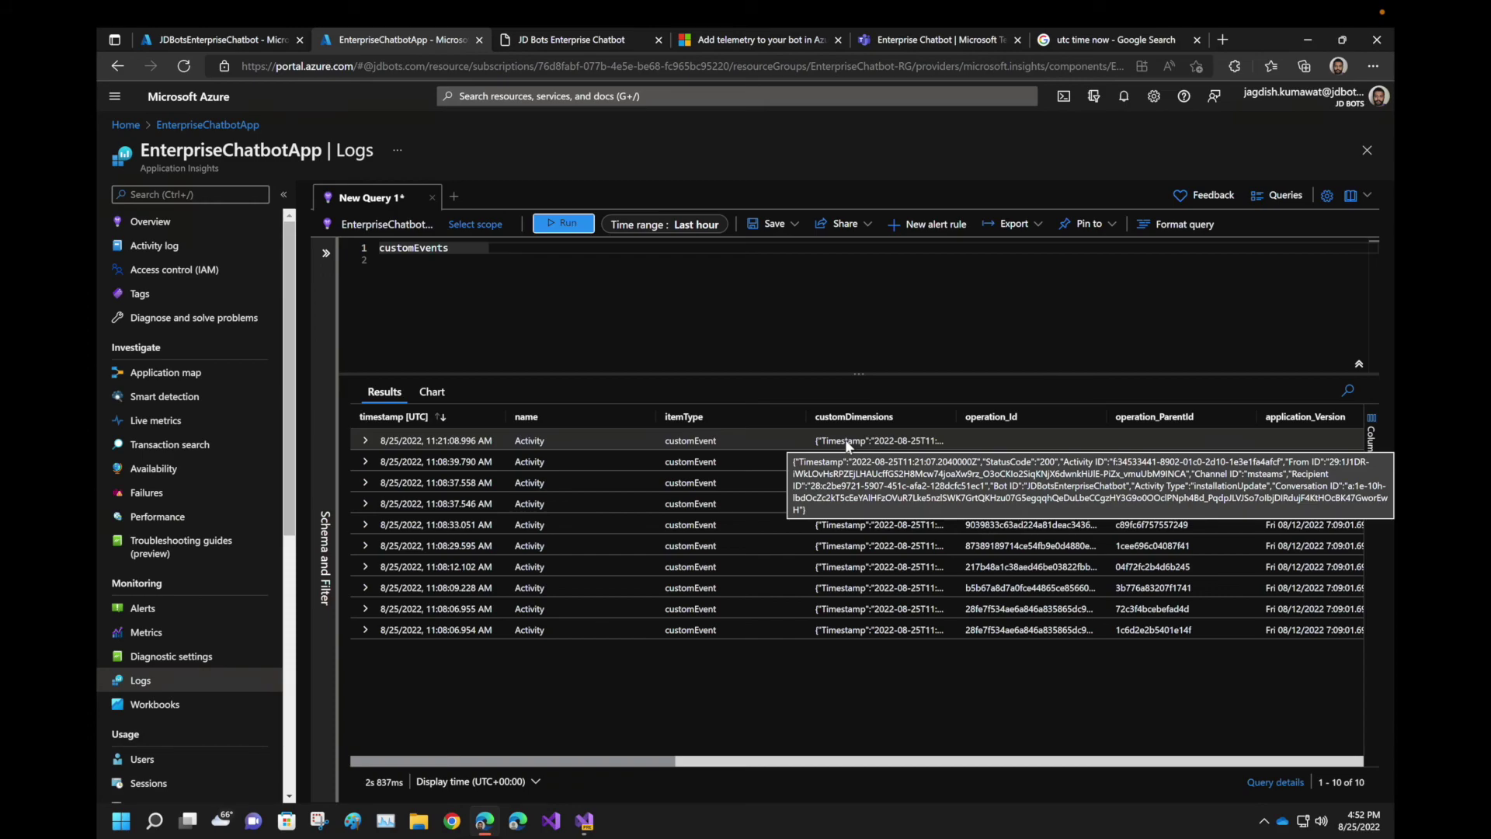
{"action": "left_click", "coordinate": [551, 229]}
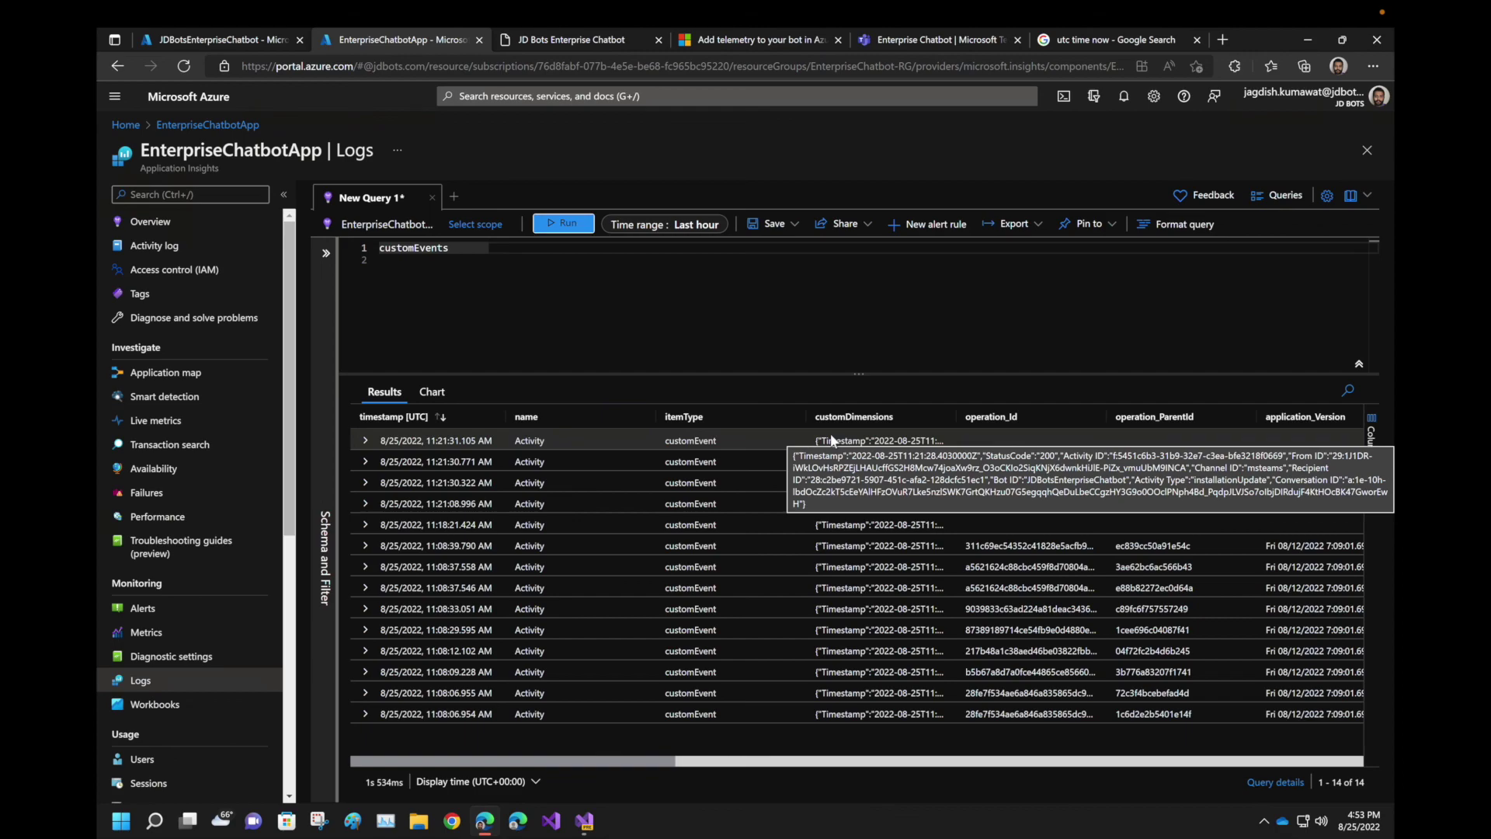
{"action": "left_click", "coordinate": [673, 285]}
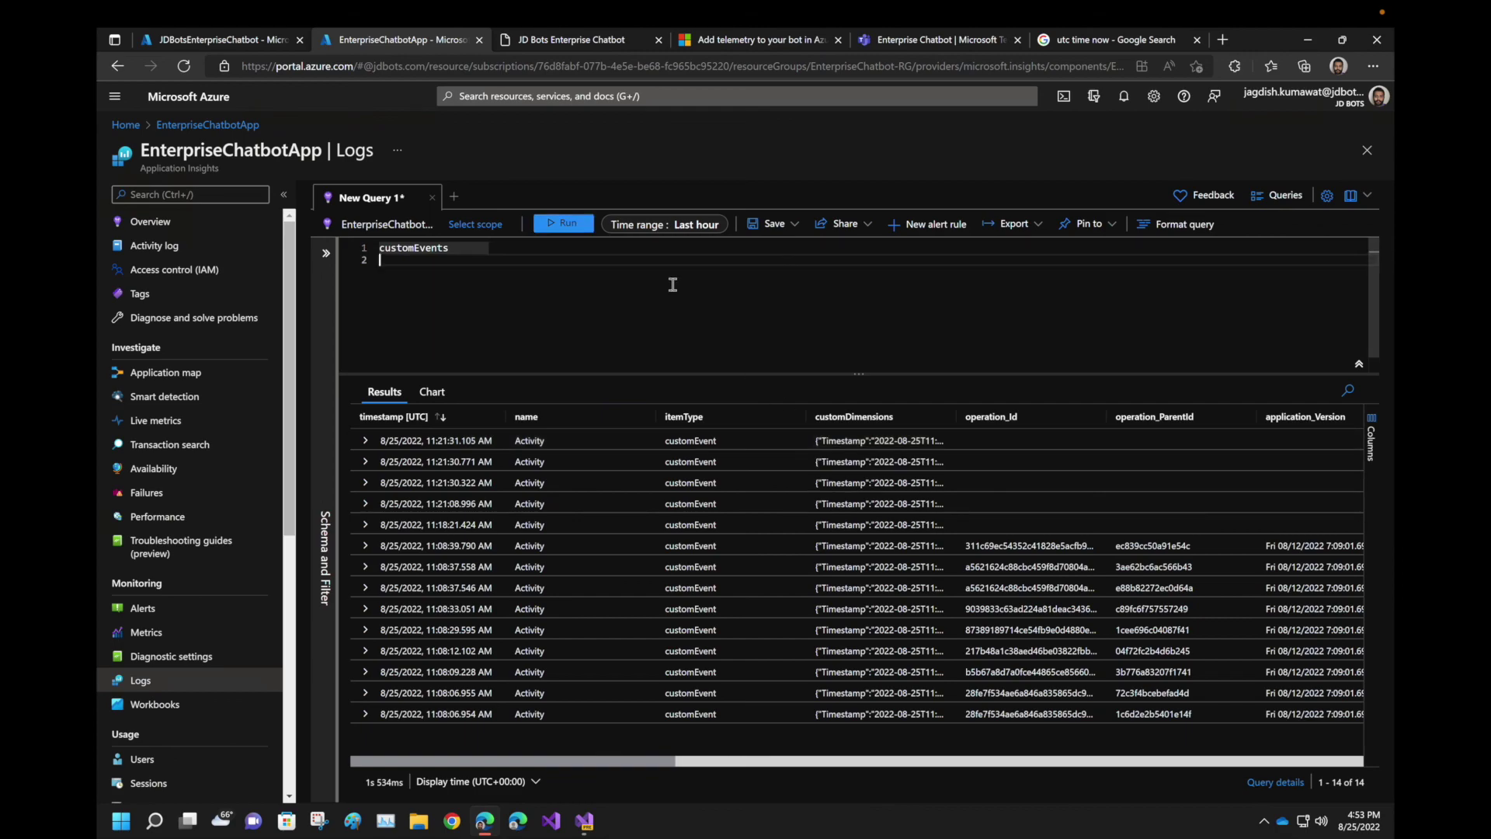